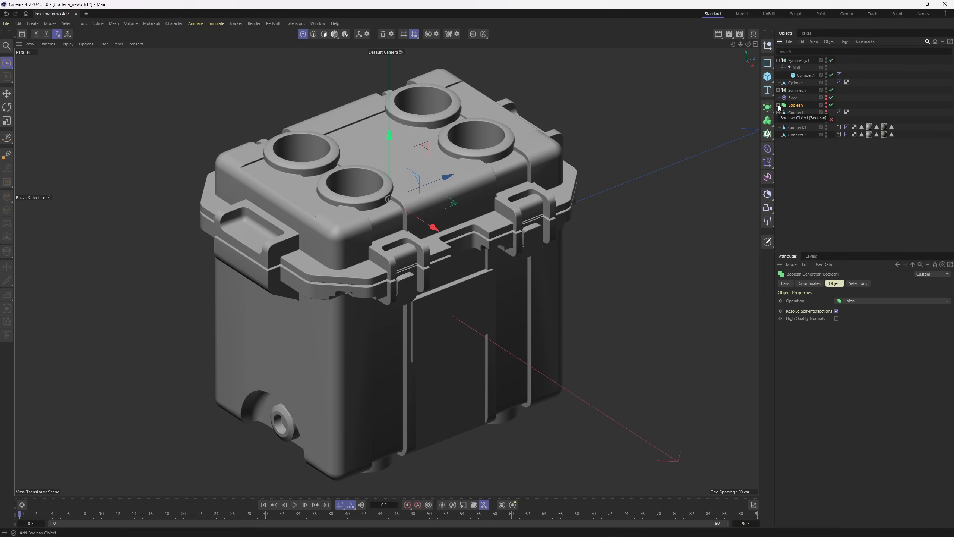
click(821, 180)
mouse_move(457, 198)
alt+mouse_down()
mouse_move(435, 187)
mouse_move(453, 191)
alt+mouse_up()
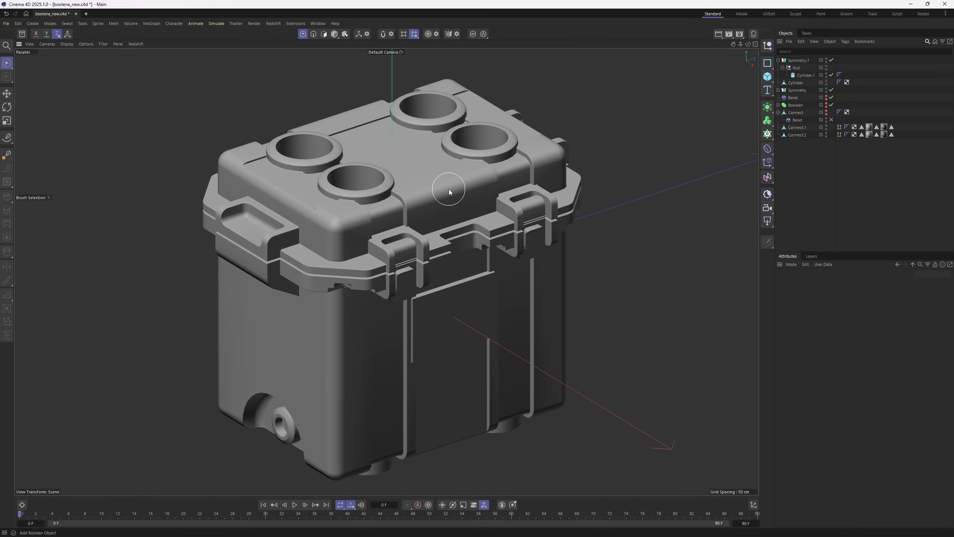
Create a new project and add a cube primitive.
click(86, 14)
click(767, 76)
click(805, 90)
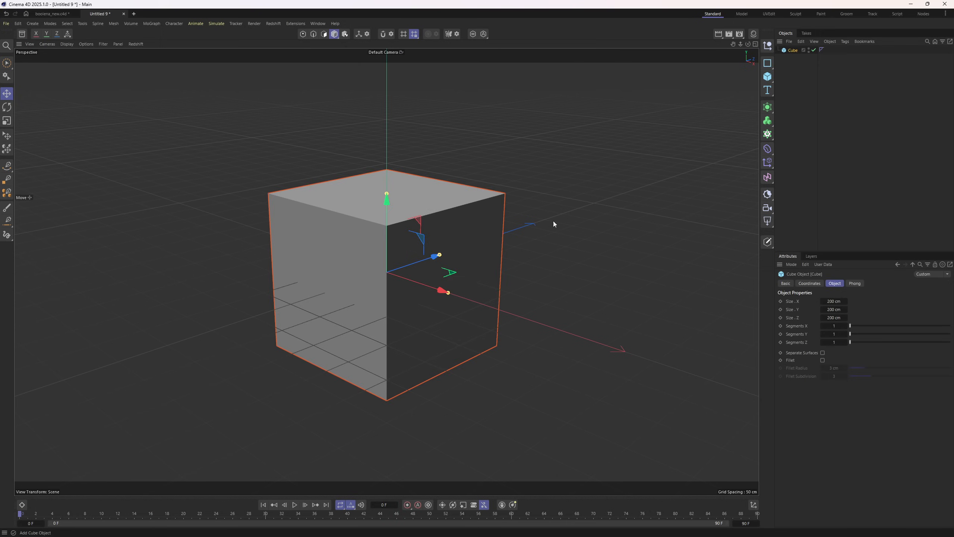
Add a Boolean generator and make the cube its child.
click(767, 107)
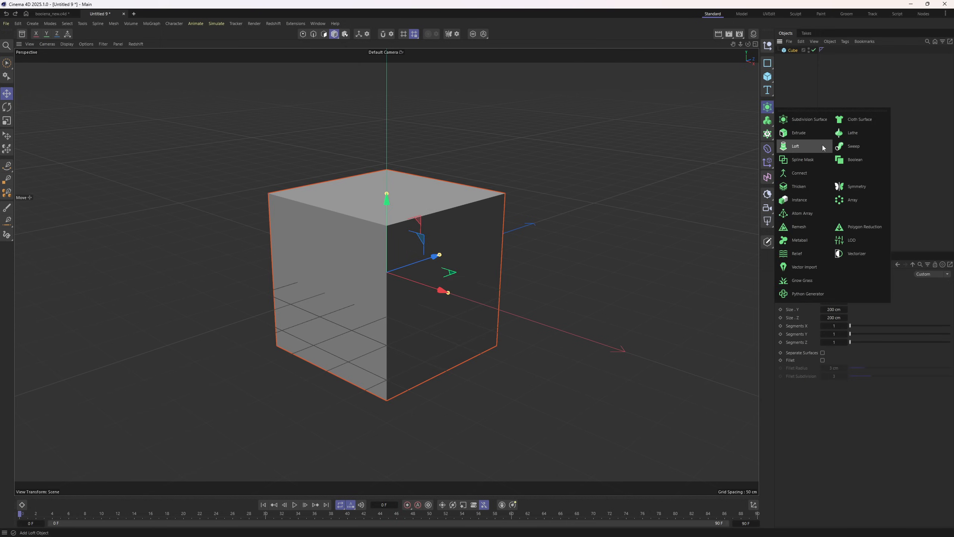
click(856, 159)
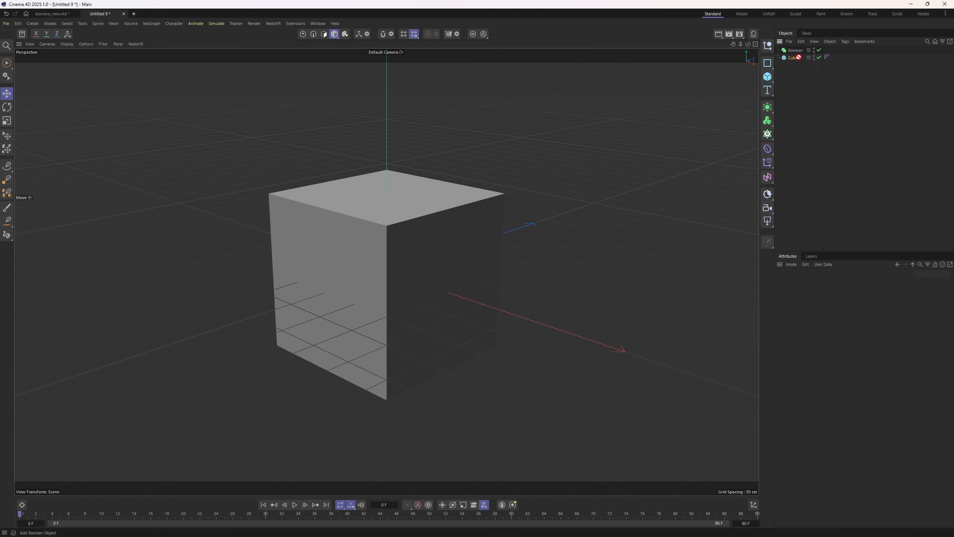
drag(799, 54, 798, 51)
click(801, 79)
Add a second cube, resize it to about 136 × 110 × 89 cm and let it overlap the first cube's upper front edge.
click(769, 77)
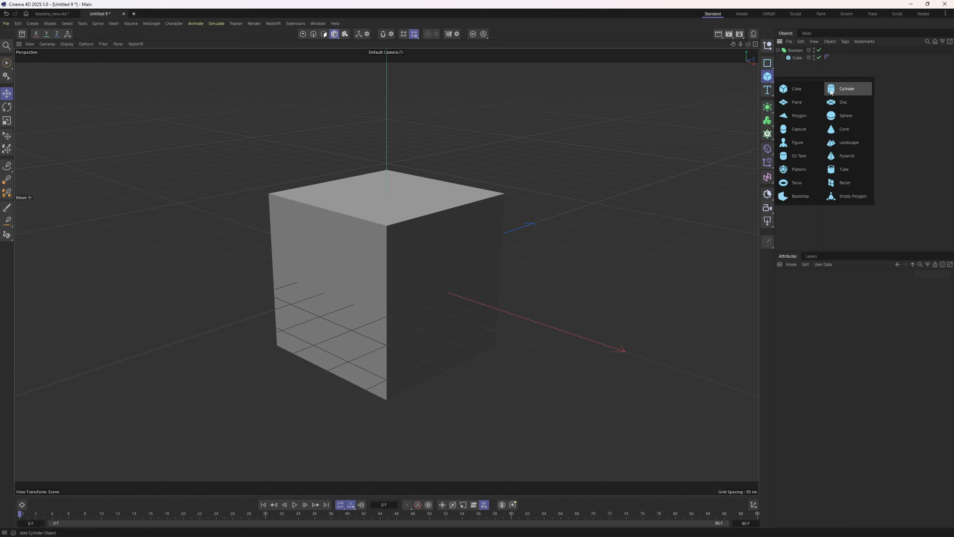
click(791, 90)
drag(448, 292, 406, 267)
drag(386, 199, 386, 229)
key(ctrl+z)
drag(436, 257, 381, 276)
drag(347, 299, 372, 313)
drag(328, 224, 335, 130)
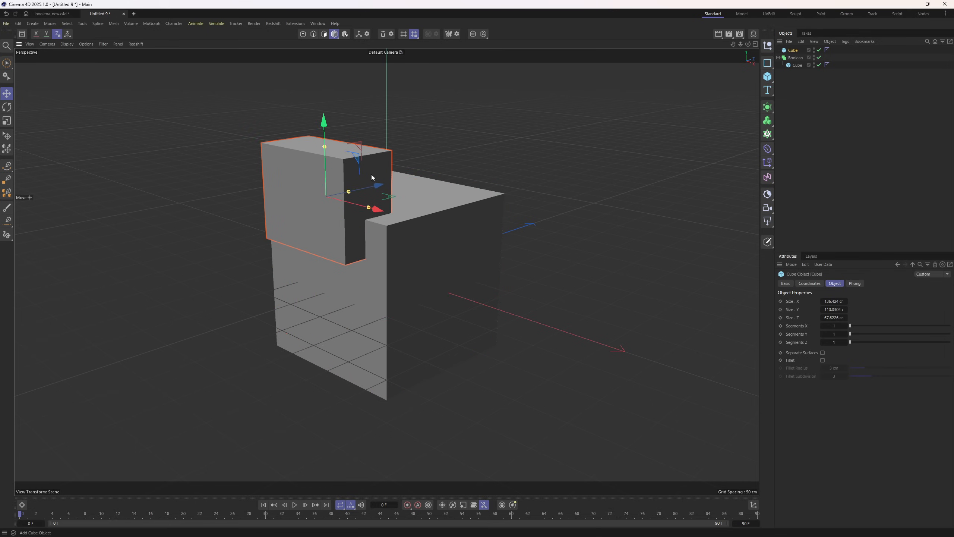
drag(348, 191, 355, 190)
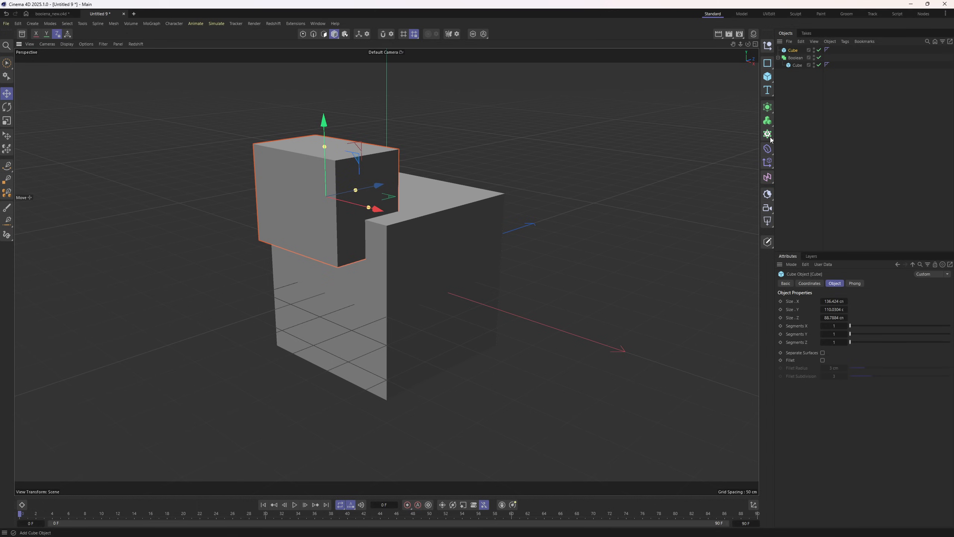
Place the smaller cube inside the Boolean generator and set the generator's operation to Subtract.
drag(792, 65, 796, 54)
click(802, 75)
click(795, 51)
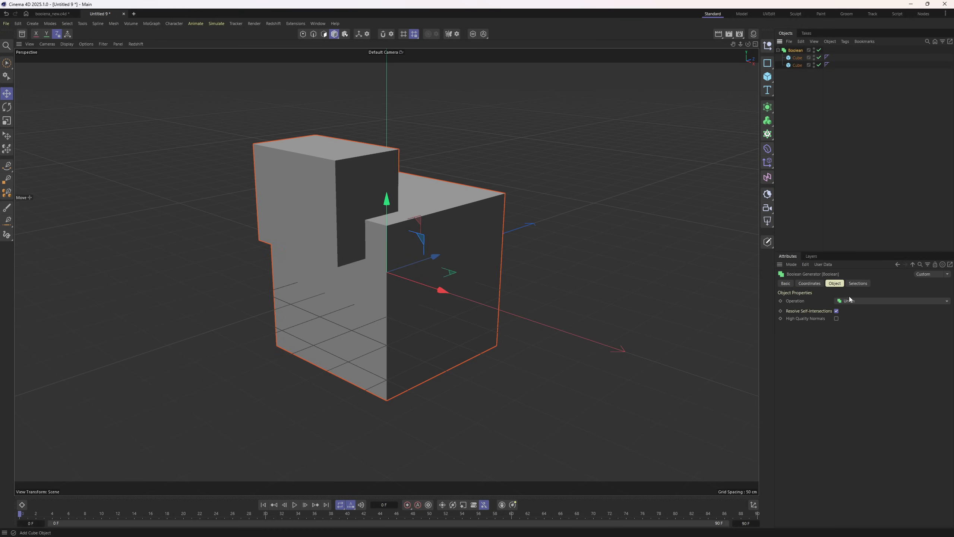
click(866, 302)
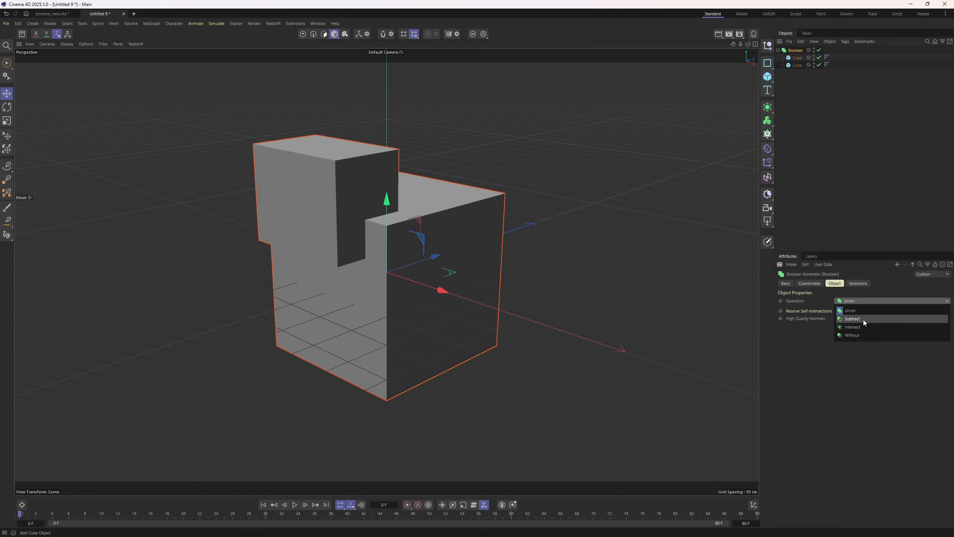
click(863, 319)
alt+drag(504, 252, 601, 179)
scroll(511, 209, up, 2)
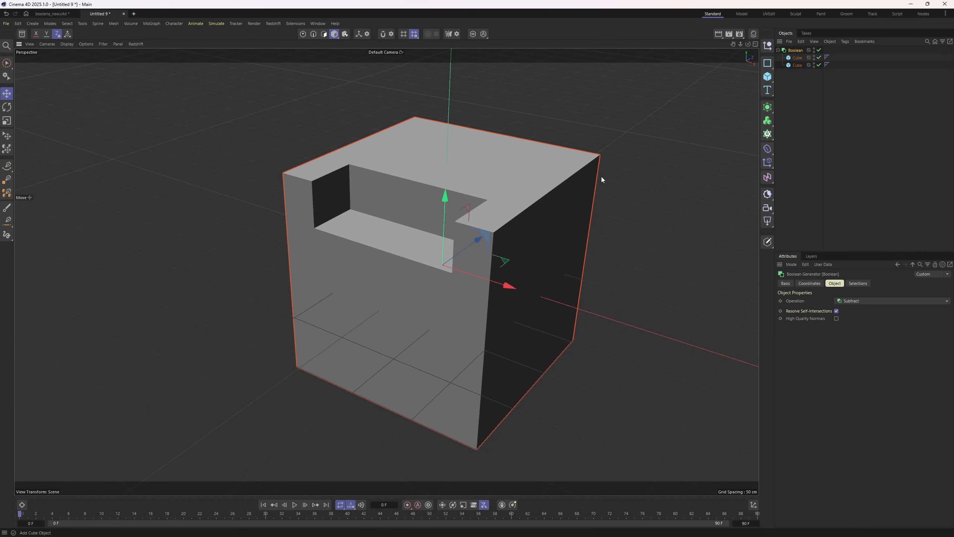
Add a cylinder oriented along +X with a height of about 178 cm and raise it so it protrudes into the notch.
click(769, 79)
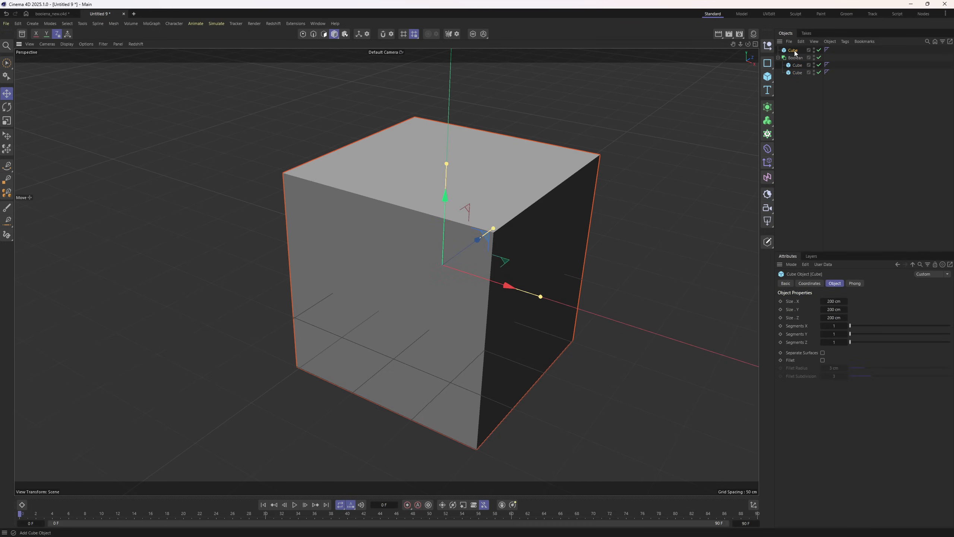
key(ctrl+z)
click(767, 107)
click(767, 77)
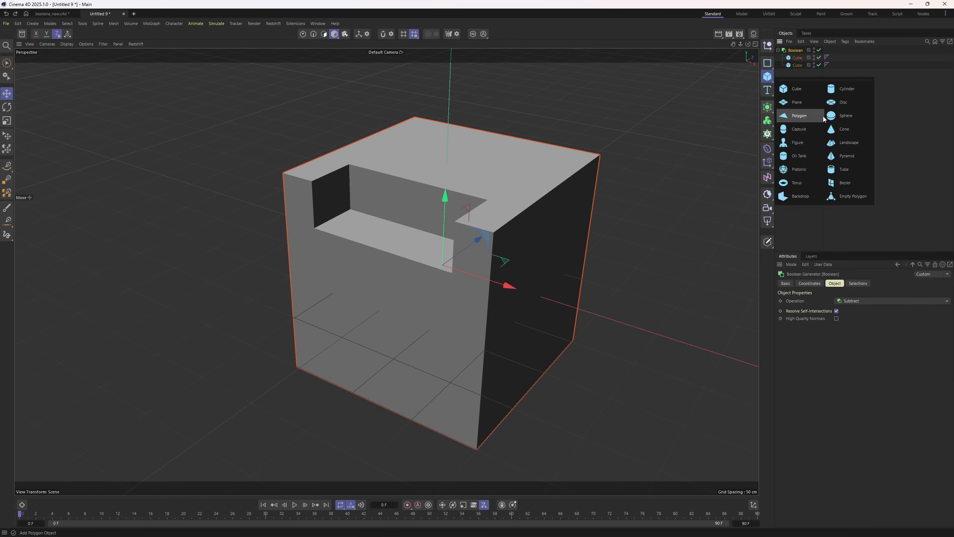
click(848, 89)
click(833, 334)
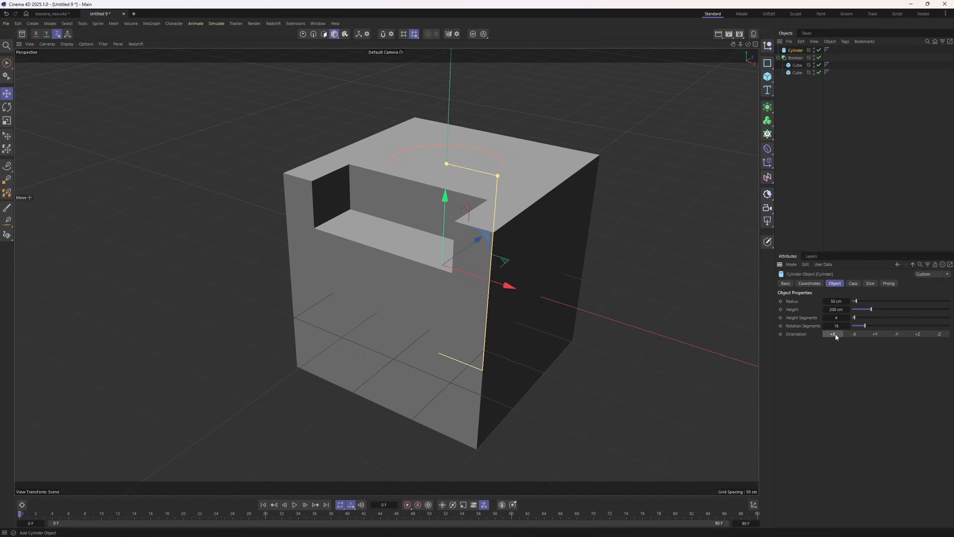
drag(540, 297, 530, 293)
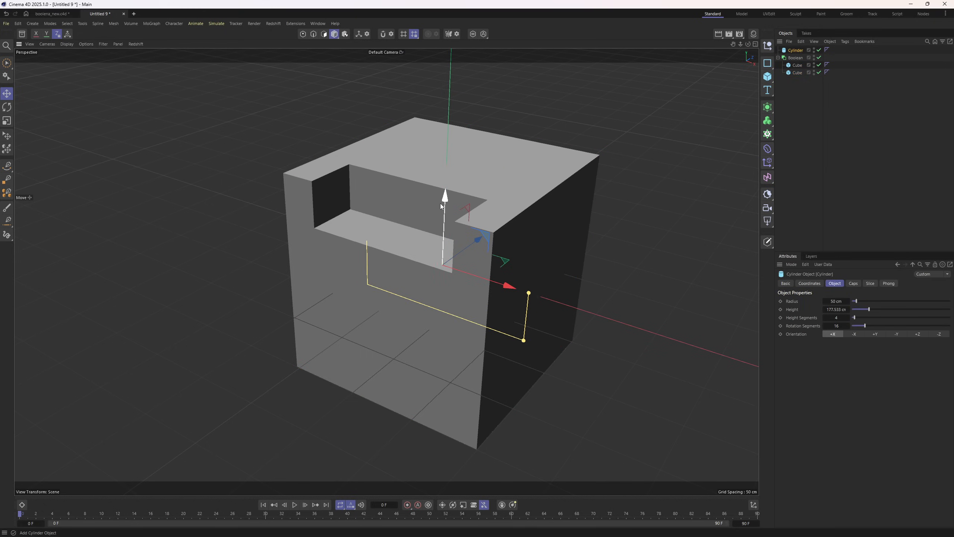
drag(443, 206, 556, 188)
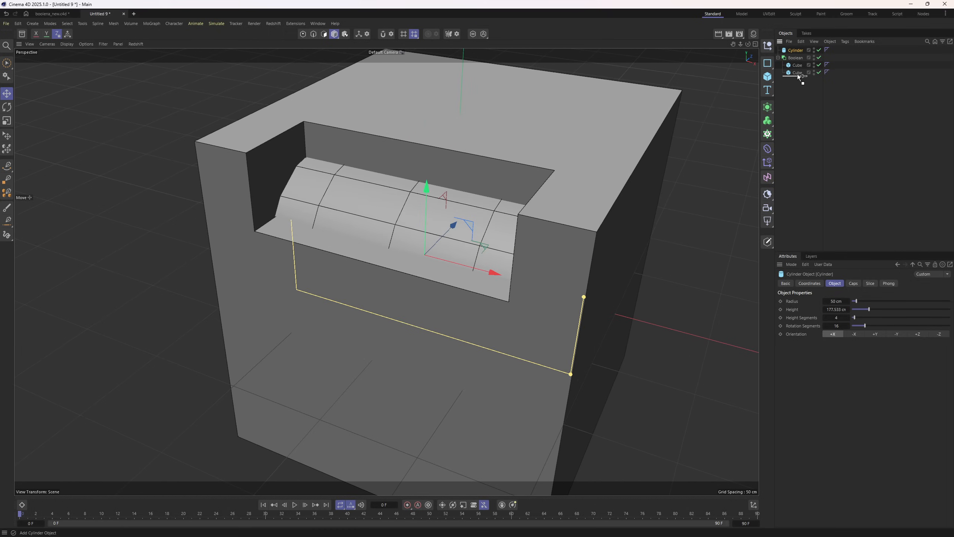
Make the cylinder the last child of the Boolean and give it a Boolean tag with the operation set to Union.
drag(797, 74, 797, 74)
scroll(710, 103, down, 1)
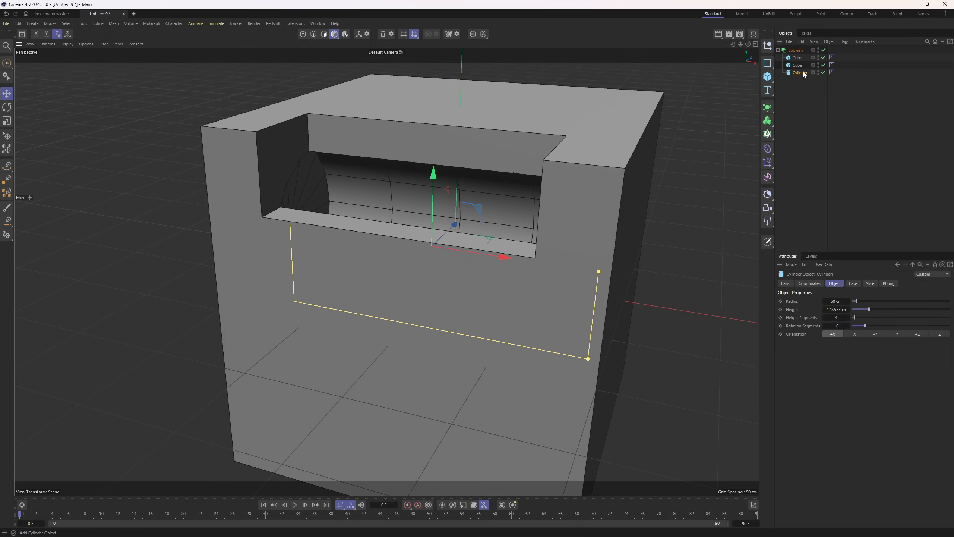
right_click(801, 73)
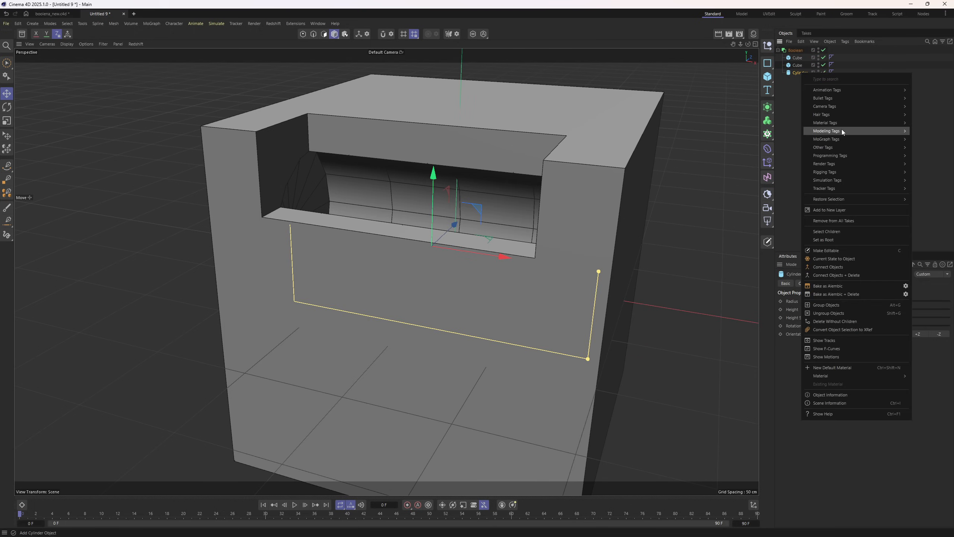
mouse_move(841, 131)
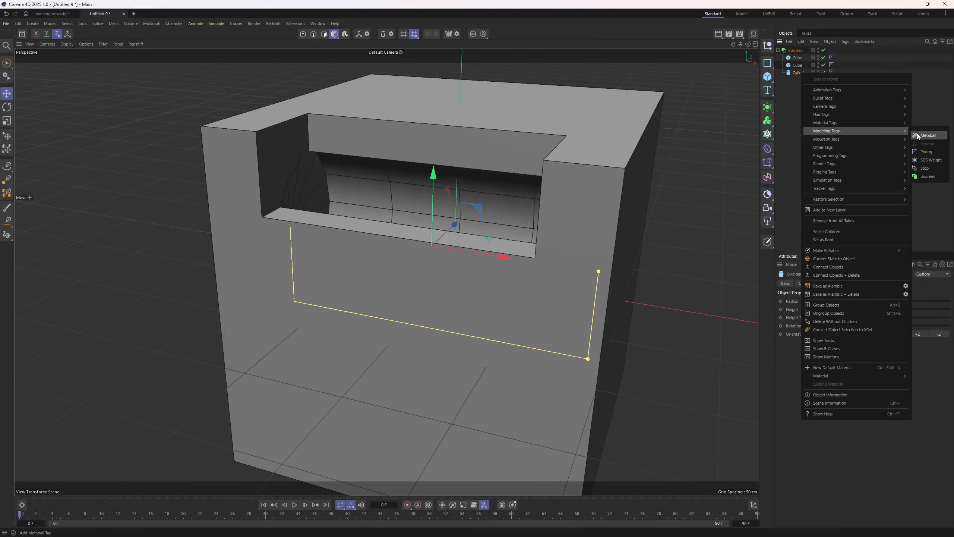
click(923, 177)
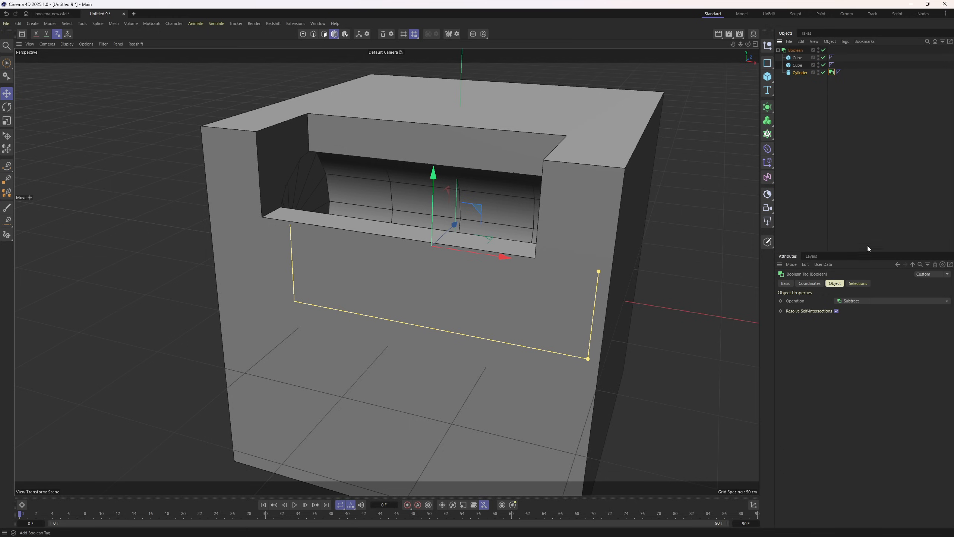
click(868, 301)
click(867, 311)
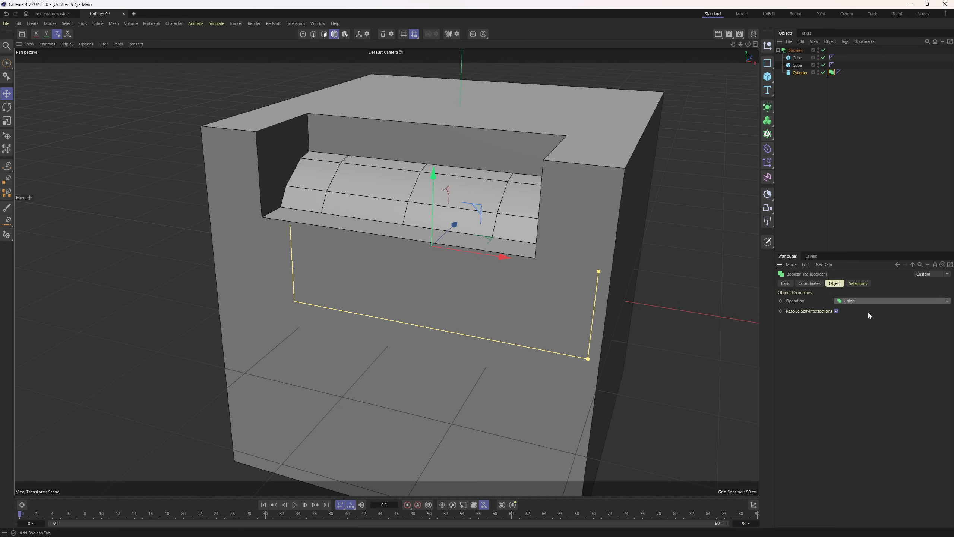
alt+drag(463, 226, 646, 175)
alt+drag(524, 167, 319, 222)
scroll(505, 198, down, 5)
alt+drag(505, 198, 448, 206)
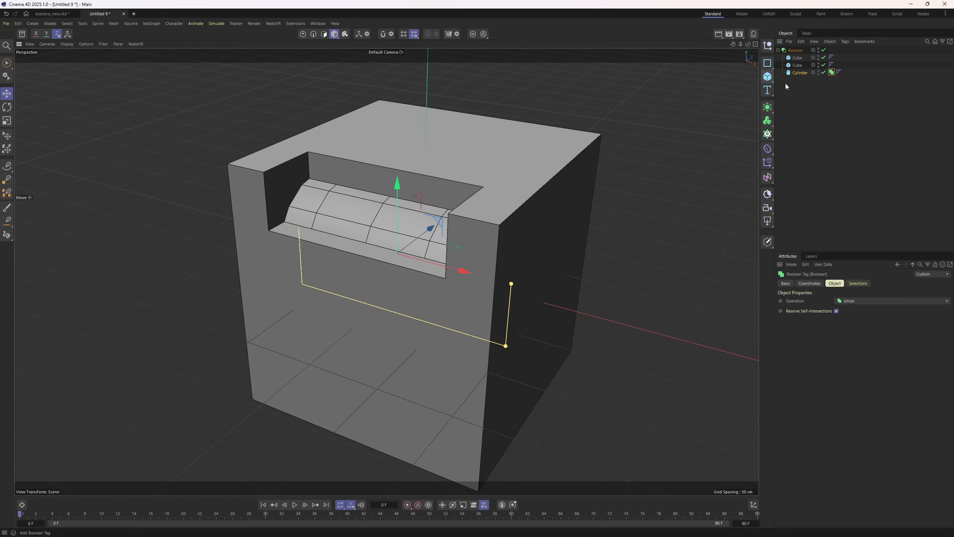
Duplicate the notch-cutting cube, move the copy down the front face and resize it to about 113 cm wide and 99 cm high.
click(797, 65)
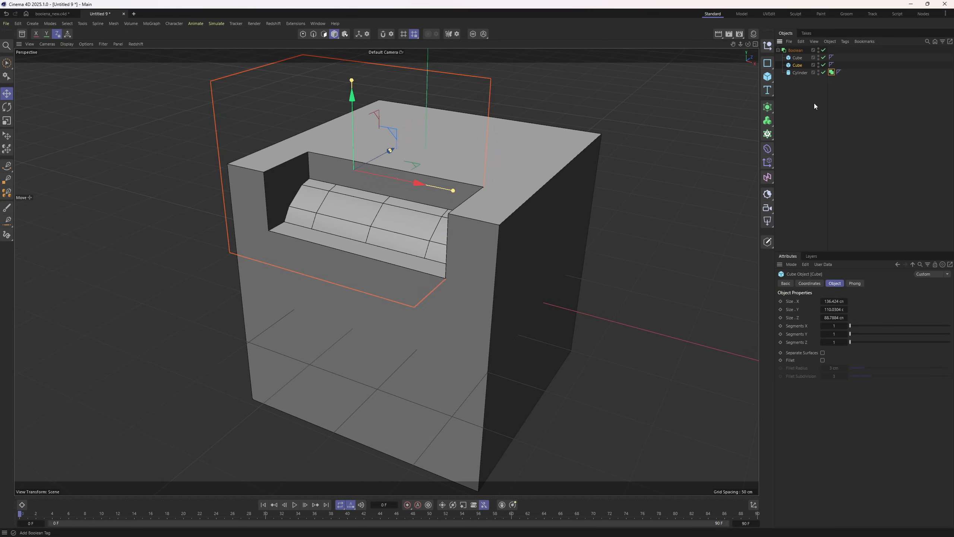
key(ctrl+c)
key(ctrl+v)
scroll(439, 165, down, 2)
drag(372, 115, 374, 268)
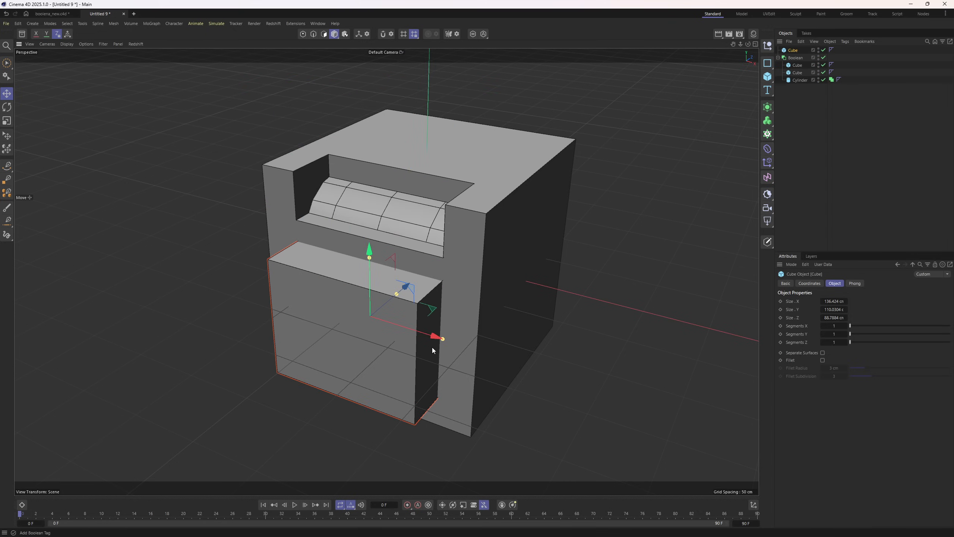
drag(443, 339, 429, 334)
drag(370, 257, 369, 264)
alt+middle_drag(410, 262, 412, 237)
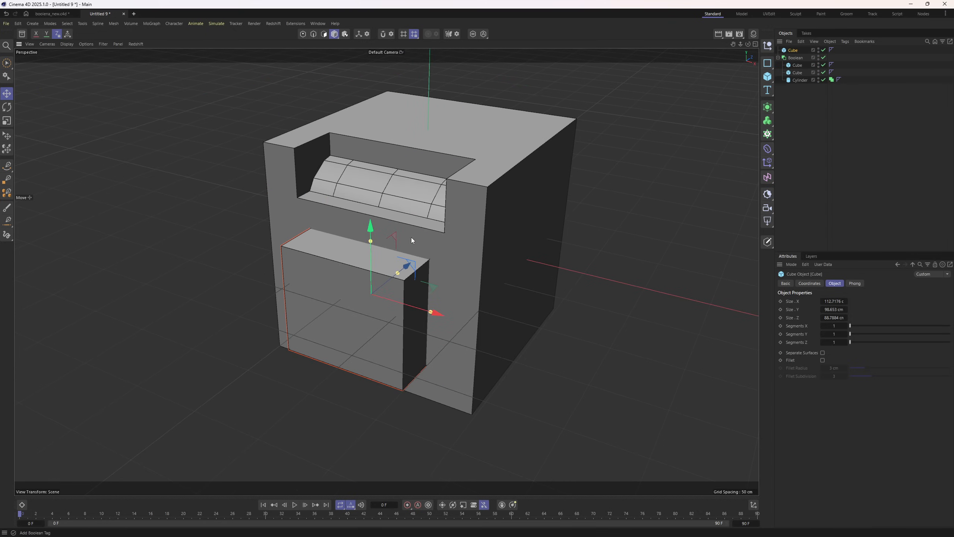
alt+drag(411, 237, 406, 240)
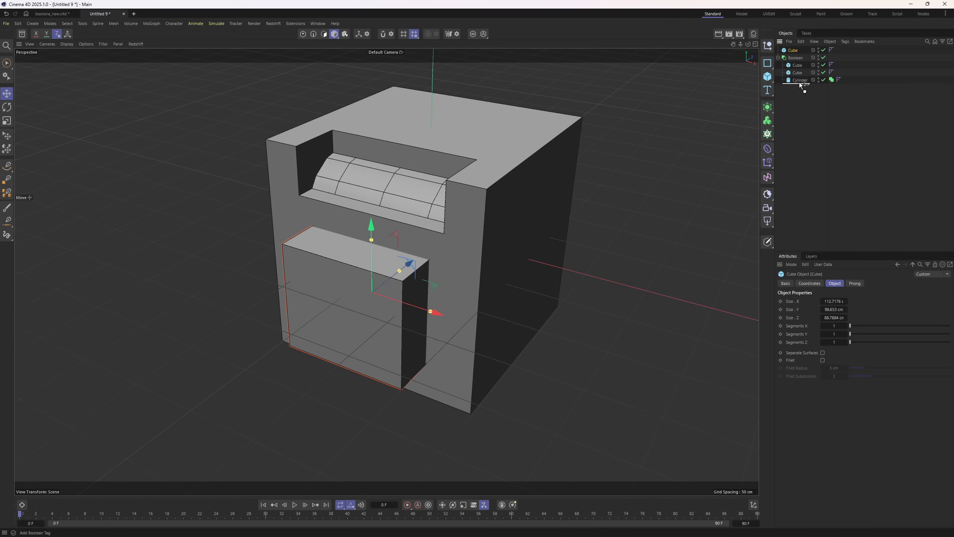
Place the copied cube last in the Boolean and enable its fillet with a 16 cm radius.
drag(799, 83, 800, 83)
alt+middle_drag(398, 242, 437, 208)
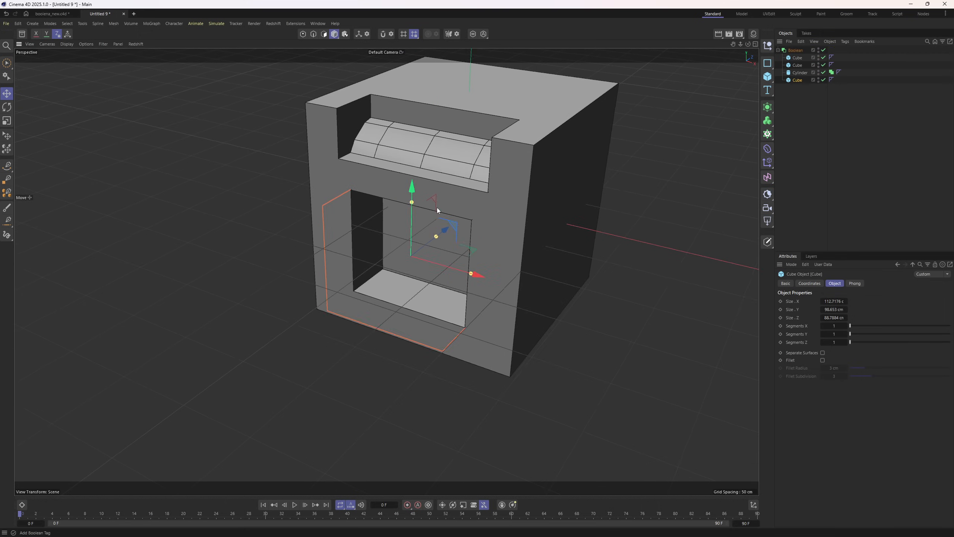
scroll(423, 245, up, 4)
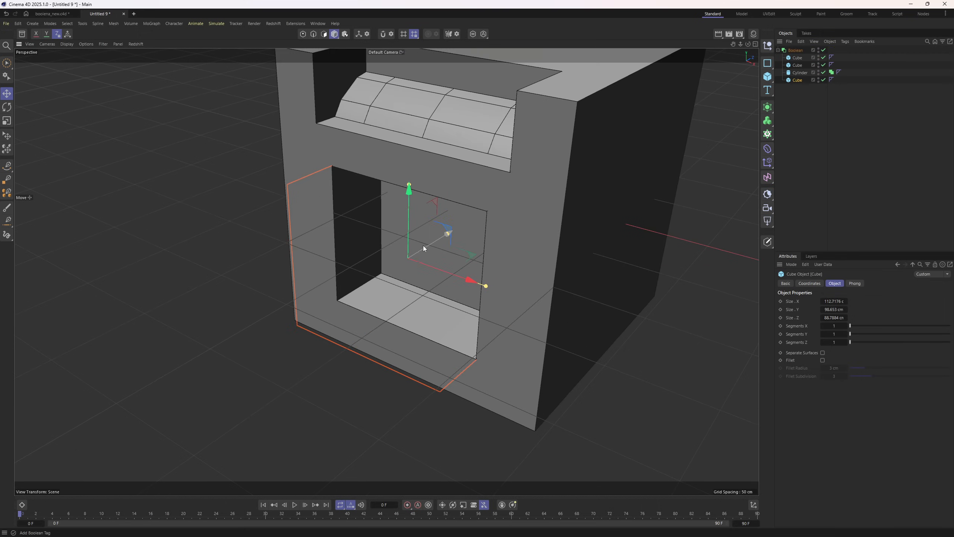
click(822, 360)
drag(845, 368, 865, 368)
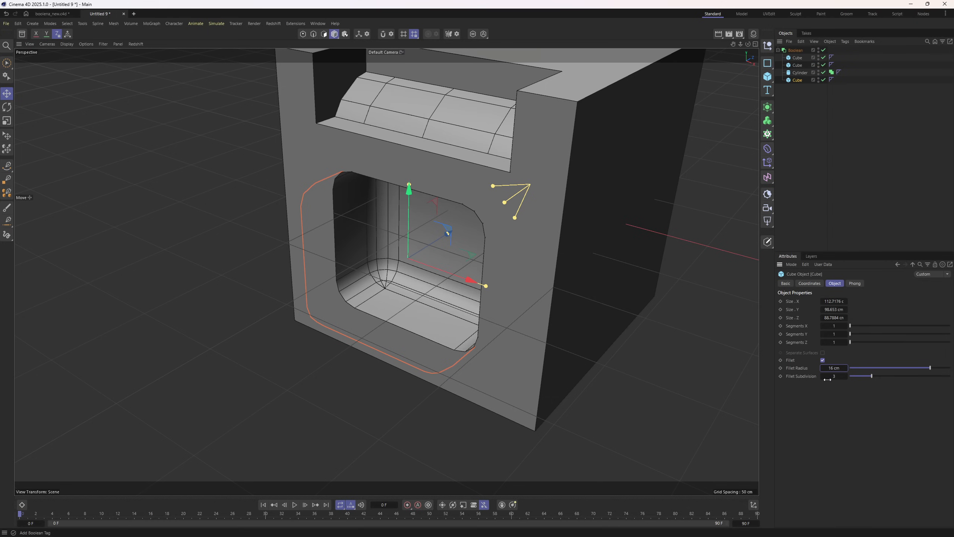
alt+drag(449, 258, 431, 249)
scroll(507, 208, down, 4)
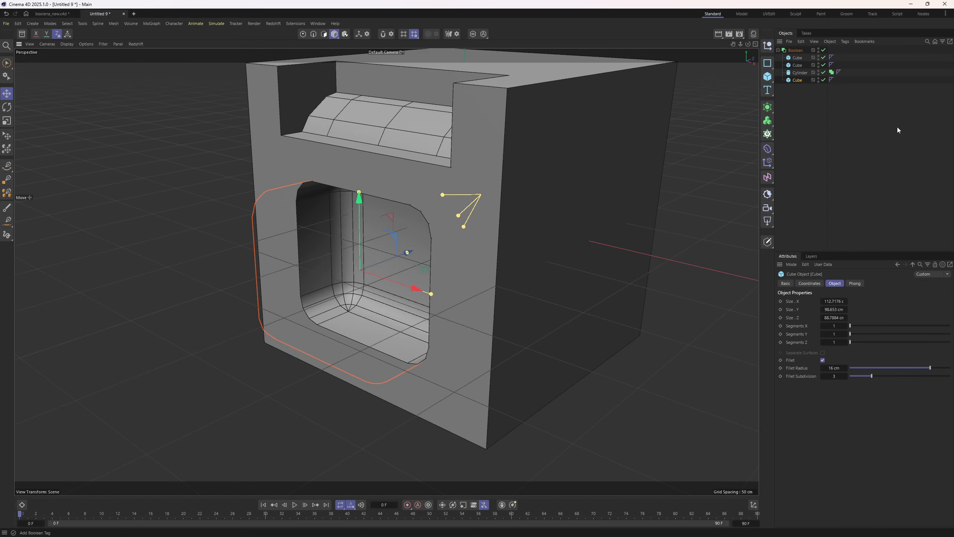
Duplicate the filleted cube, disable the copy's fillet, scale it to about 120 × 105 × 94 cm and move it deeper into the body.
click(826, 115)
click(798, 80)
key(ctrl+v)
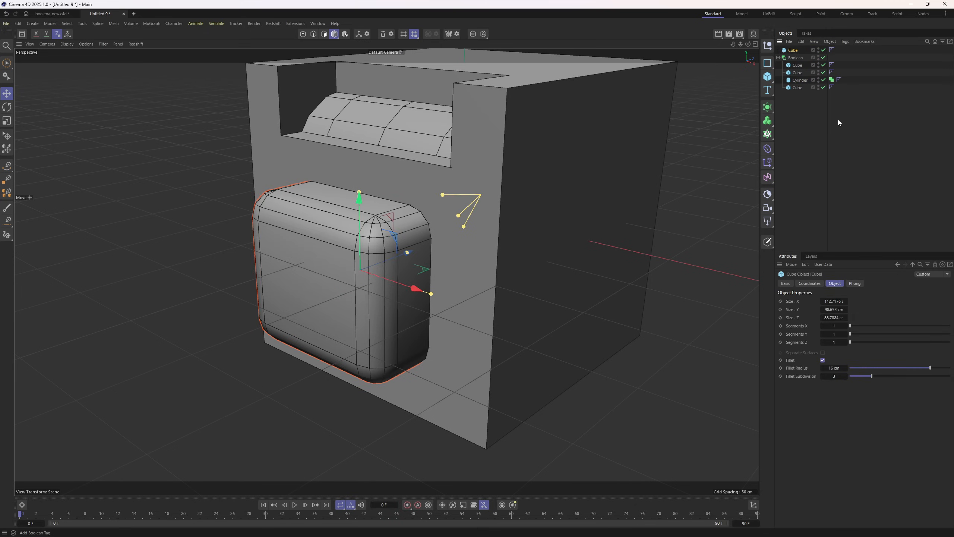
click(823, 360)
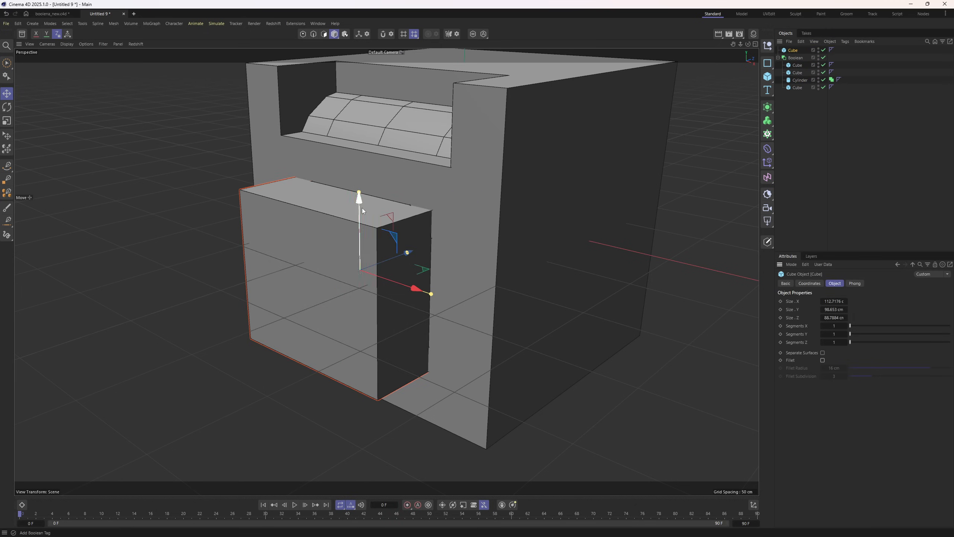
key(t)
key(e)
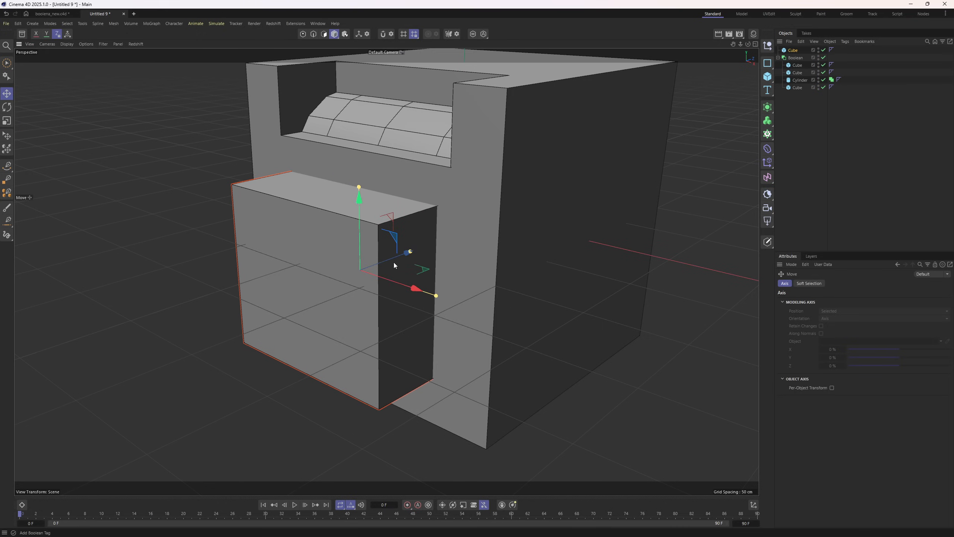
drag(395, 258, 465, 241)
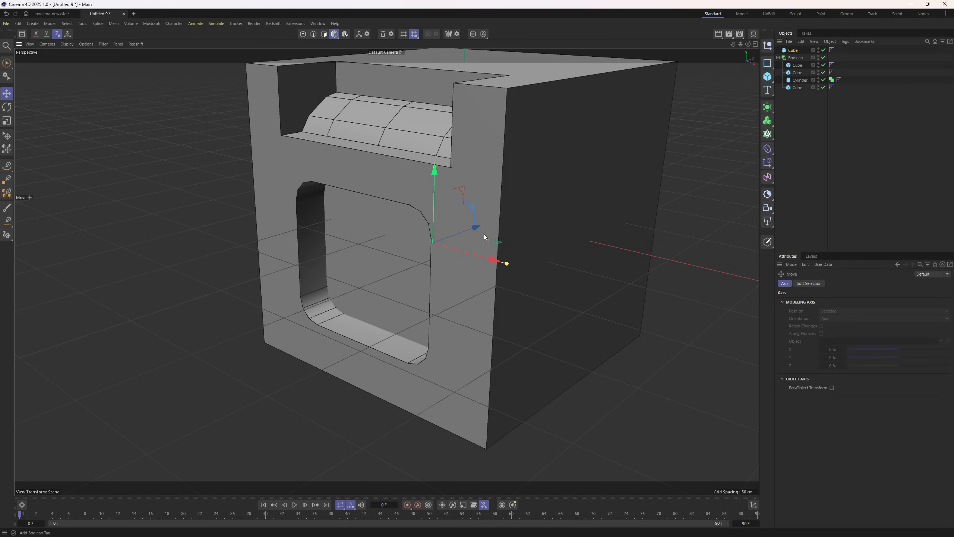
Place the unfilleted cube copy last in the Boolean to hollow out the space behind the rounded opening.
drag(794, 53, 803, 89)
scroll(517, 222, up, 3)
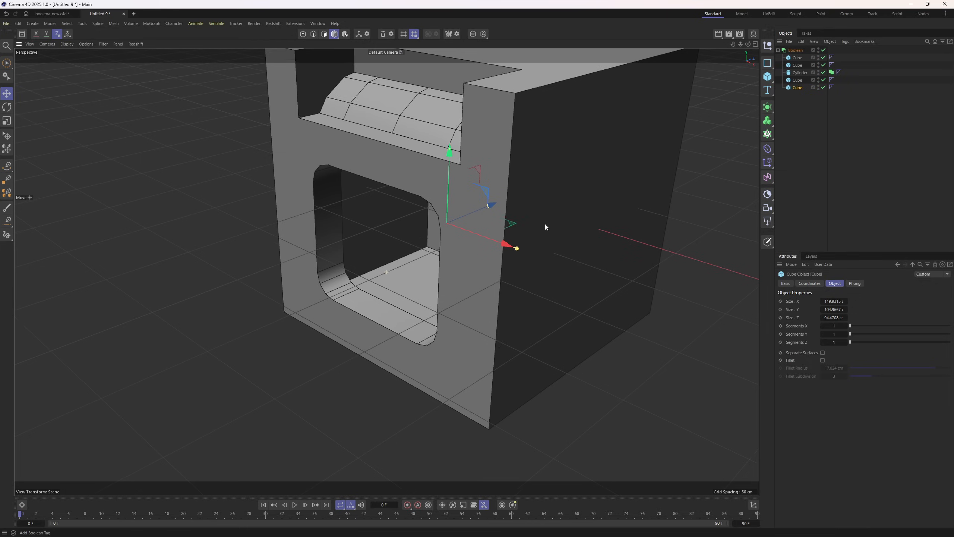
scroll(545, 223, down, 3)
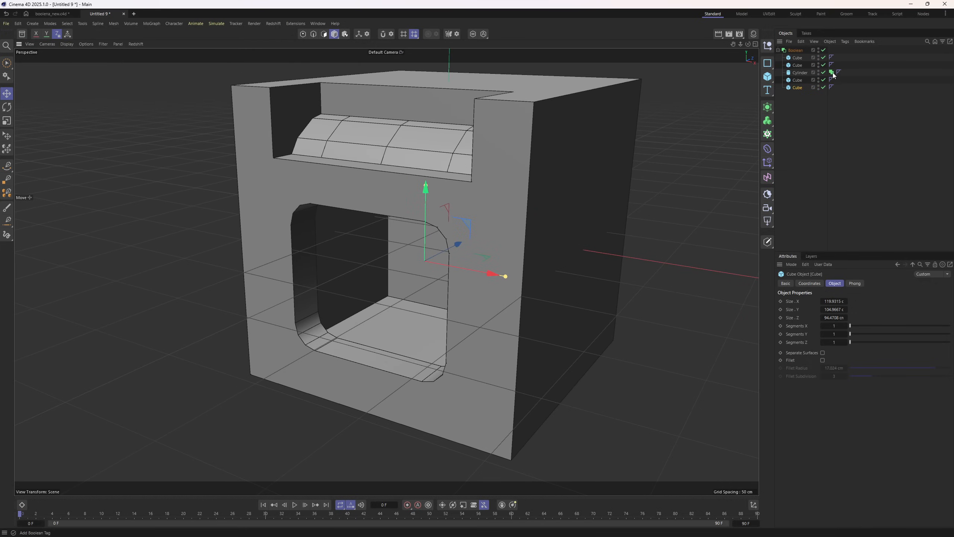
Copy the cylinder's union Boolean tag onto the last cube to close off the space behind the rounded opening.
drag(832, 74, 838, 88)
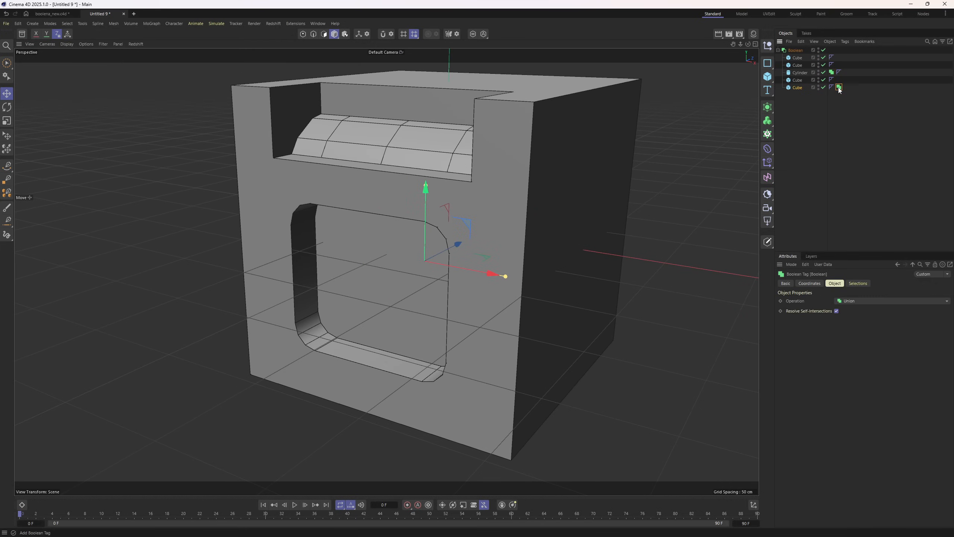
scroll(435, 236, up, 8)
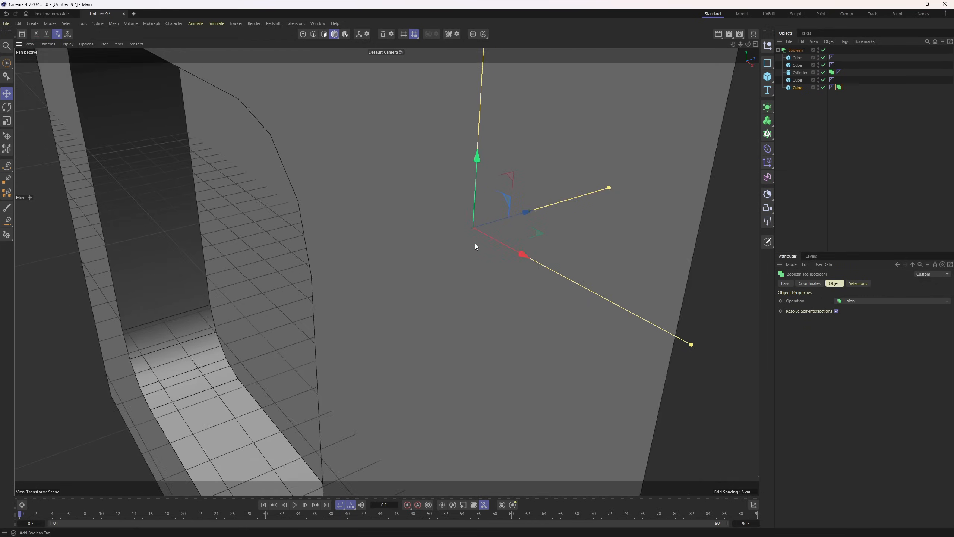
alt+drag(475, 243, 500, 203)
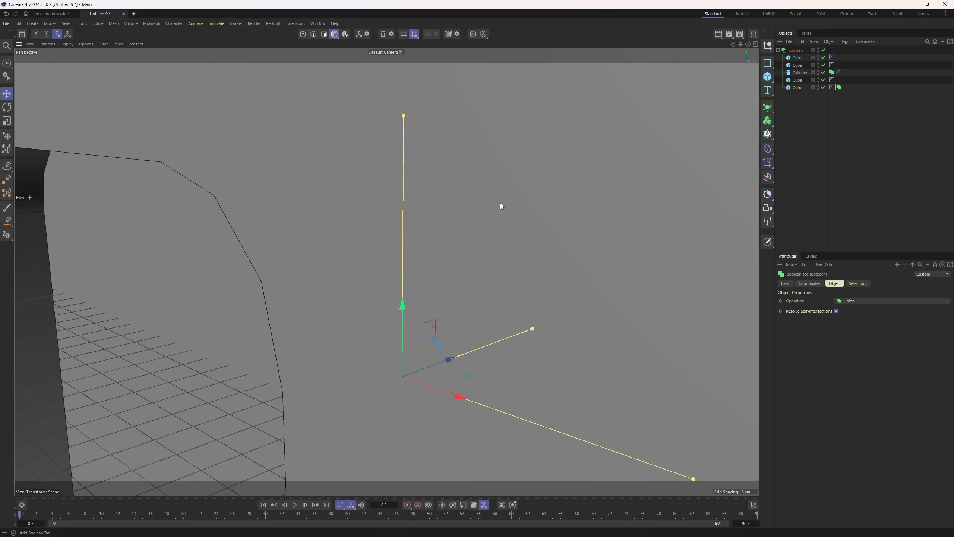
alt+right_drag(500, 203, 368, 243)
alt+drag(368, 243, 368, 324)
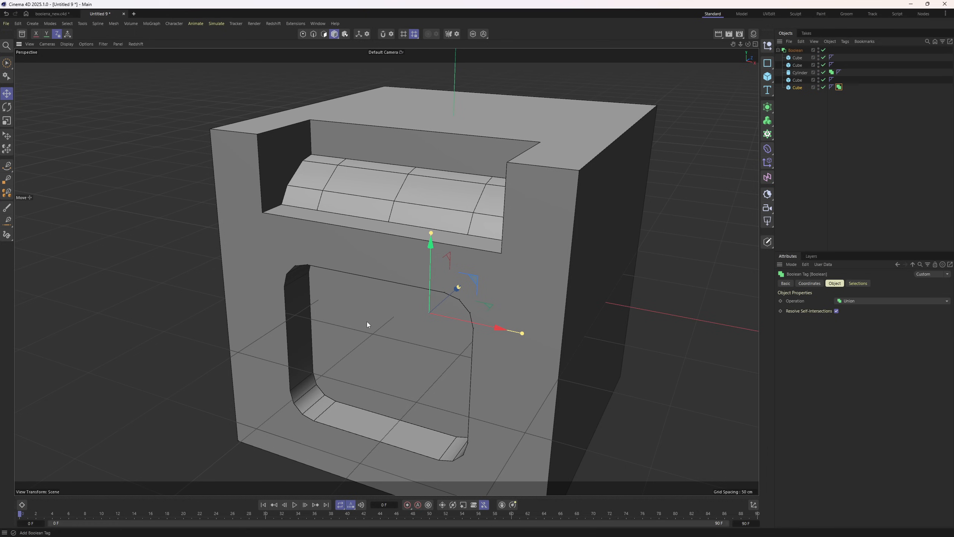
click(798, 88)
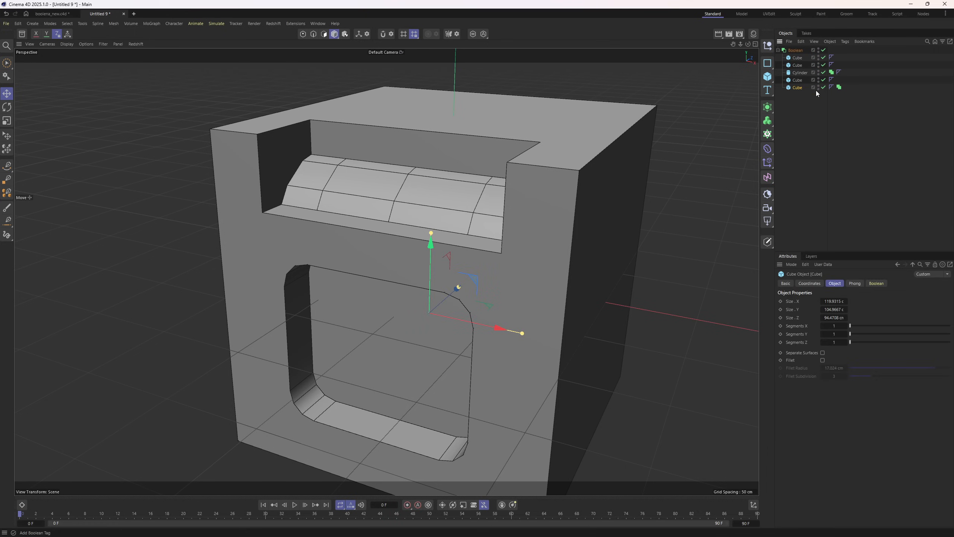
click(798, 79)
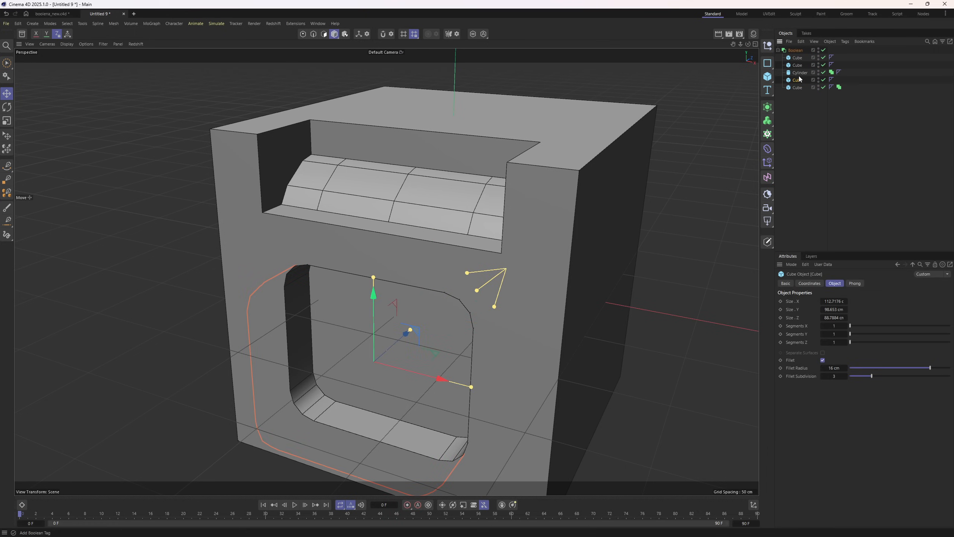
shift+click(797, 59)
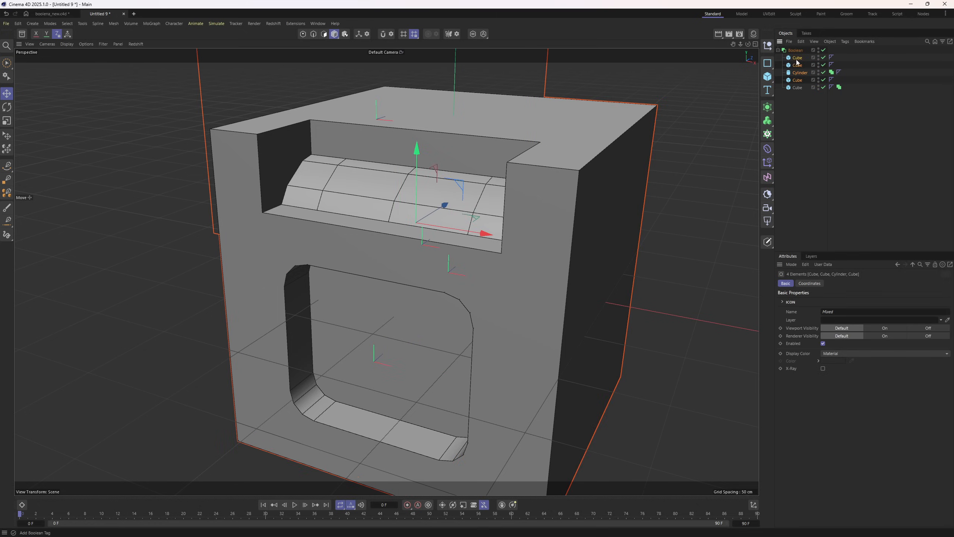
click(798, 97)
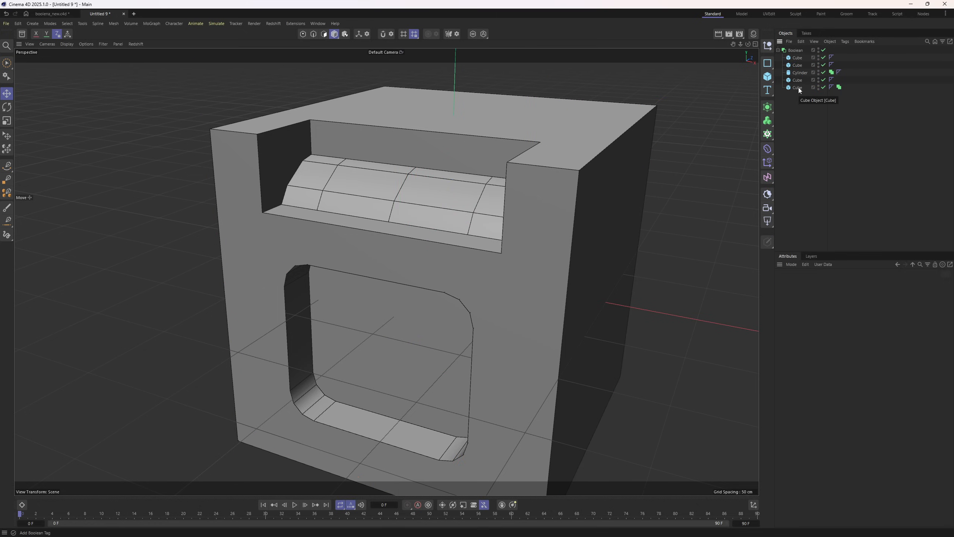
alt+drag(489, 272, 481, 262)
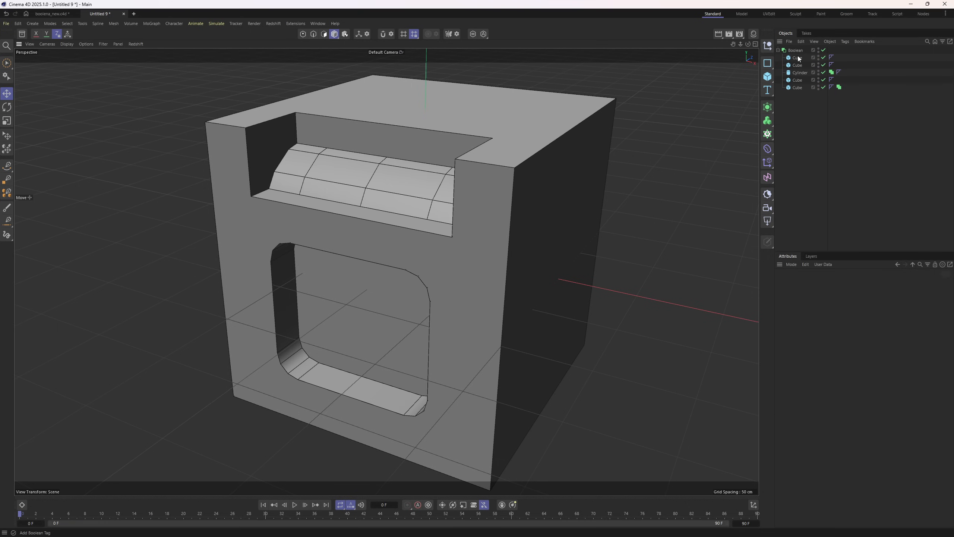
Enable the fillet on the cube that cuts the upper notch and enlarge its fillet radius.
click(797, 57)
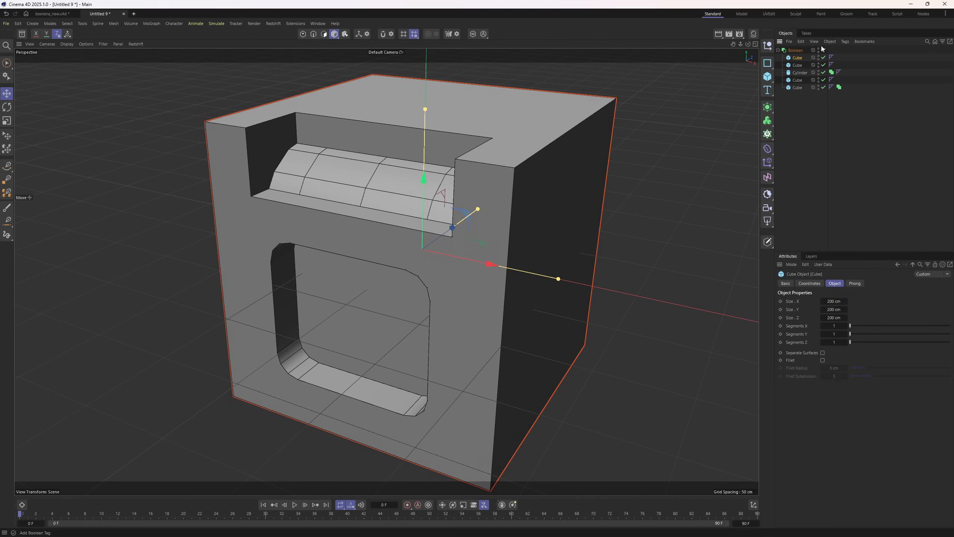
click(797, 65)
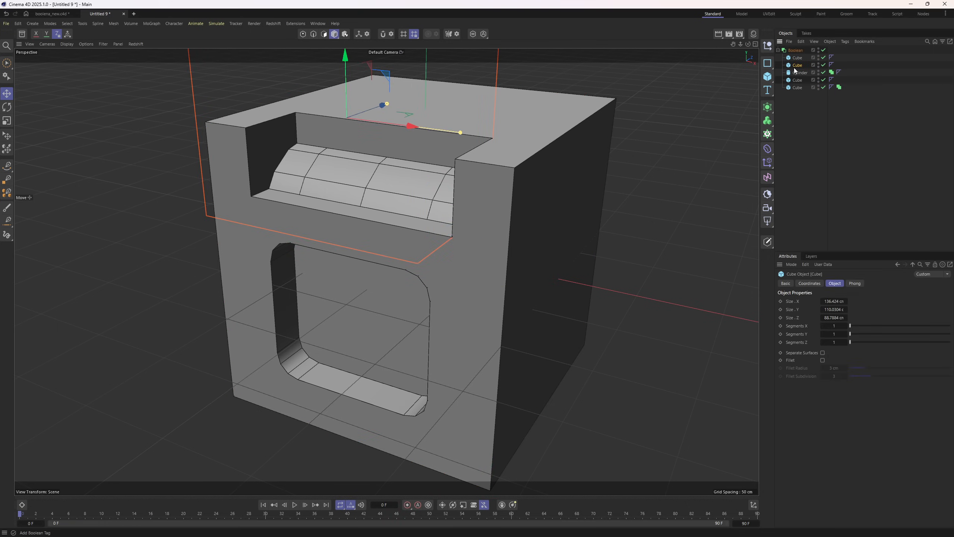
click(822, 360)
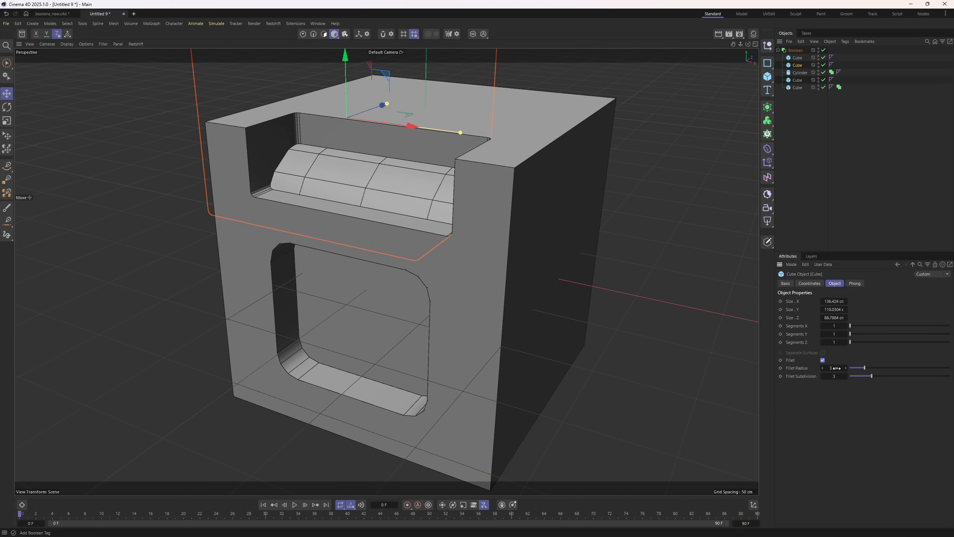
drag(837, 368, 861, 368)
Refine the cylinder to 1 height segment and 85 rotation segments.
click(801, 72)
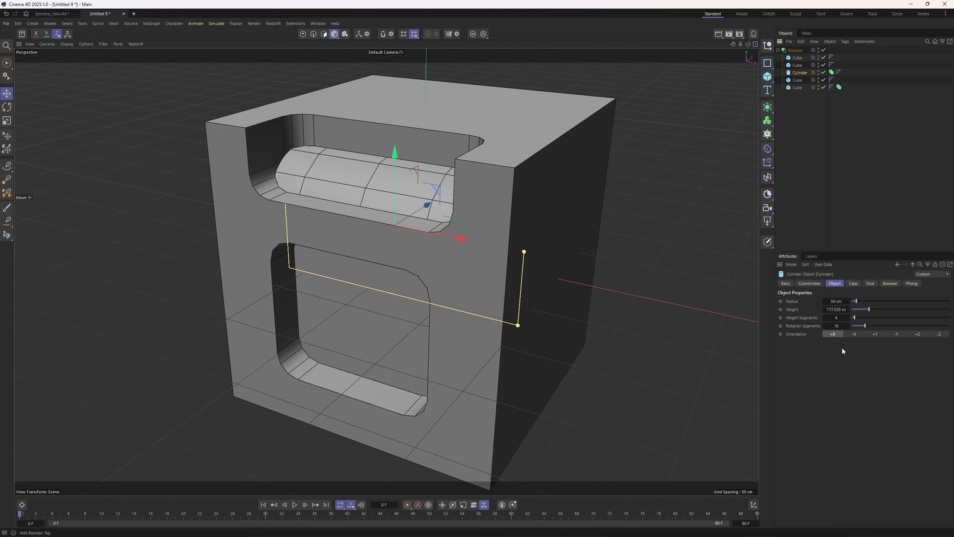
mouse_move(837, 326)
mouse_down()
mouse_move(921, 326)
mouse_move(825, 318)
mouse_up()
alt+drag(444, 229, 432, 251)
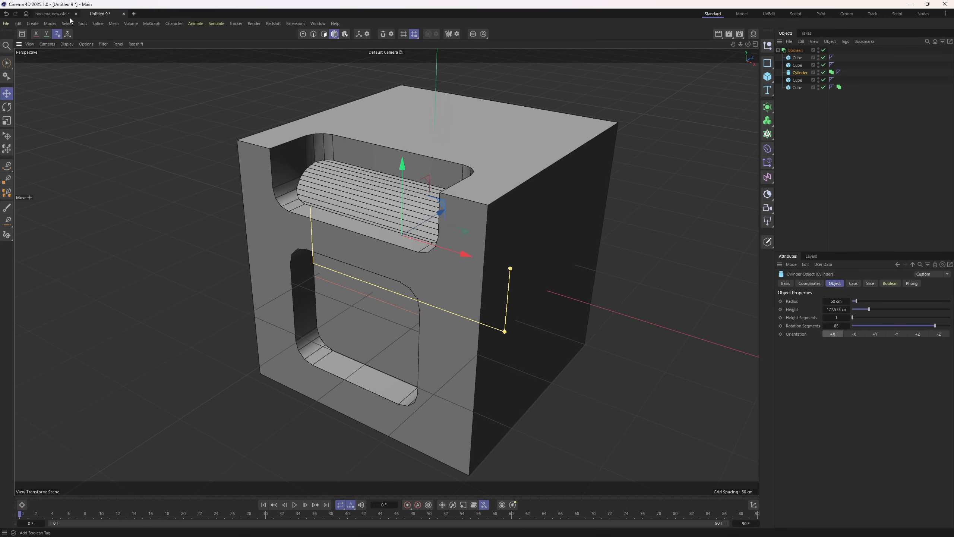
View the finished container in boolena_new.c4d as a reference and start a new project in the Model layout.
click(52, 13)
alt+drag(443, 182, 423, 180)
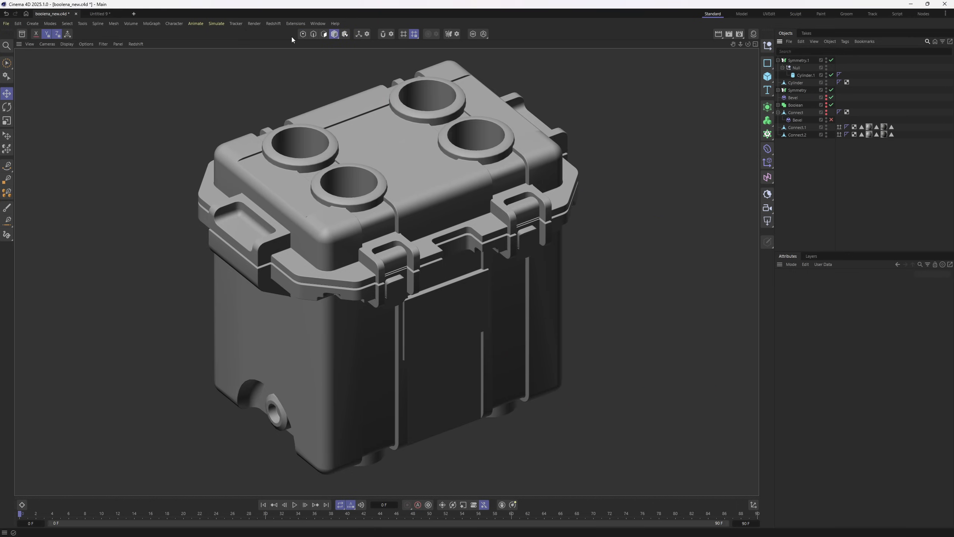
click(133, 14)
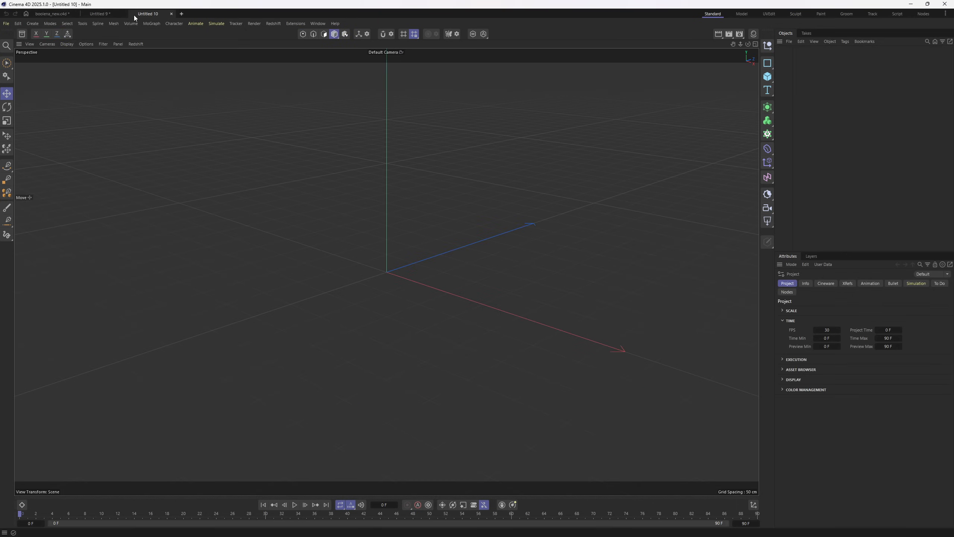
click(741, 14)
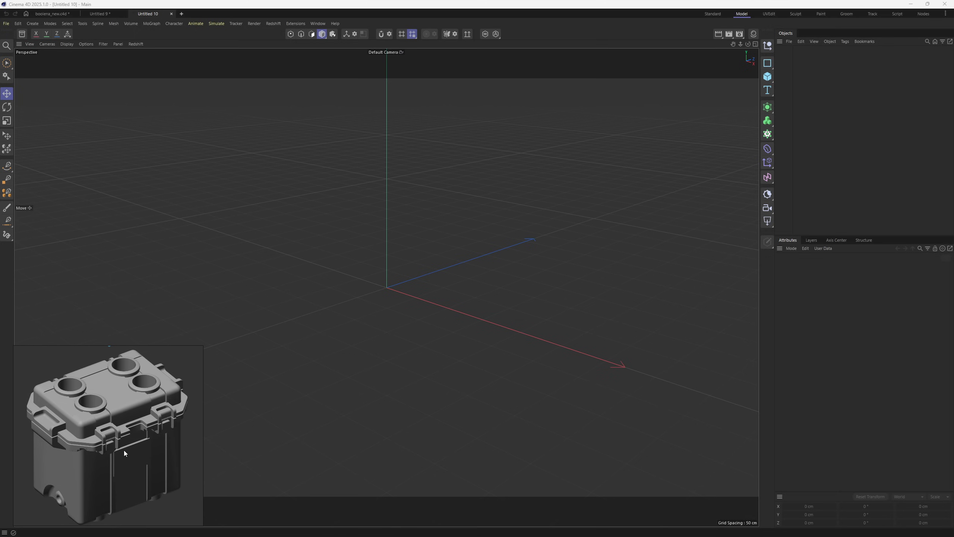
Hide the grid in the perspective view.
click(118, 44)
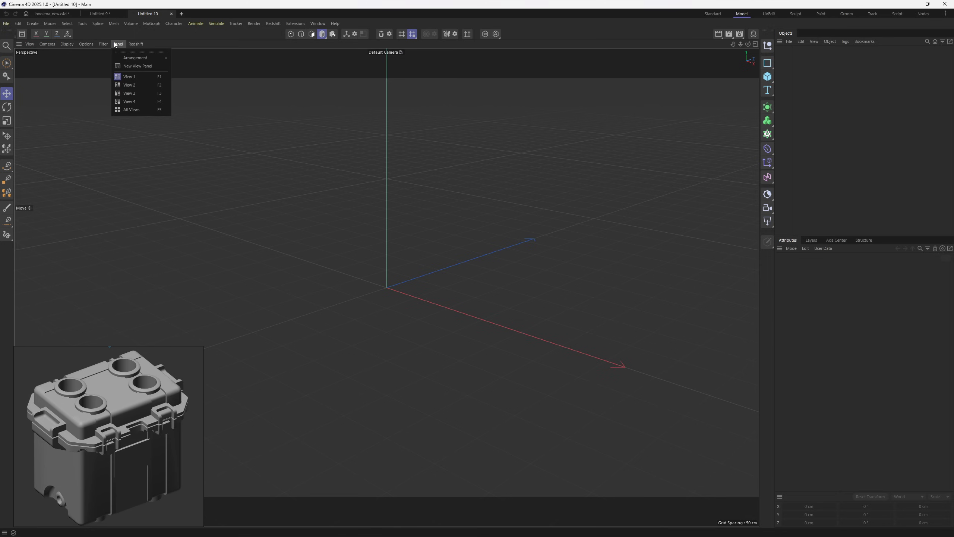
mouse_move(102, 44)
click(146, 98)
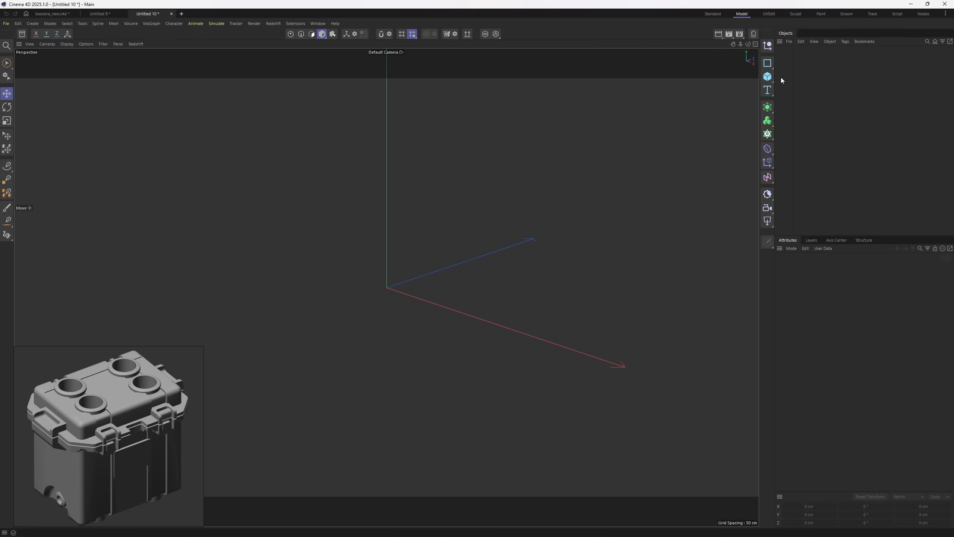
Add a cube for the container body and set its X size to 140 cm.
click(767, 77)
click(796, 90)
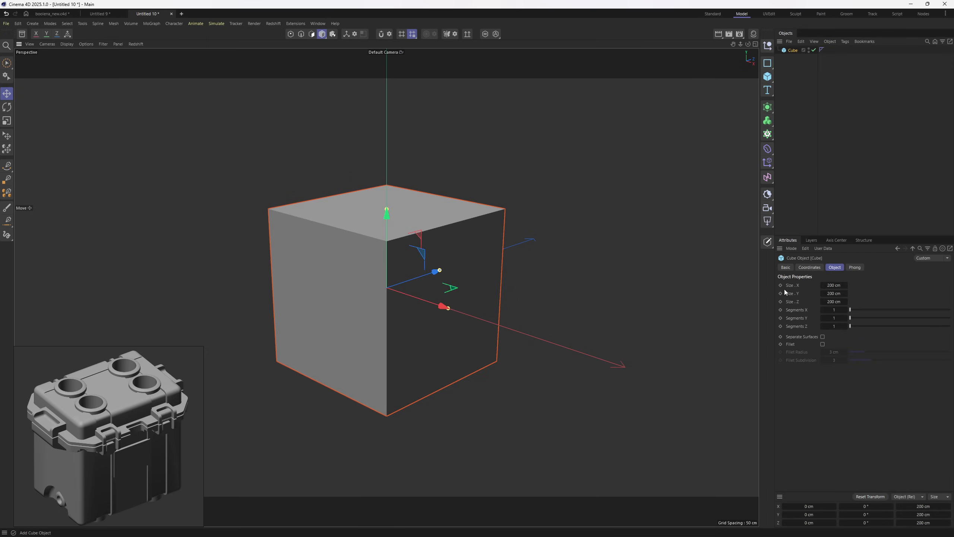
mouse_move(434, 285)
alt+mouse_down()
mouse_move(445, 303)
mouse_move(426, 301)
alt+mouse_up()
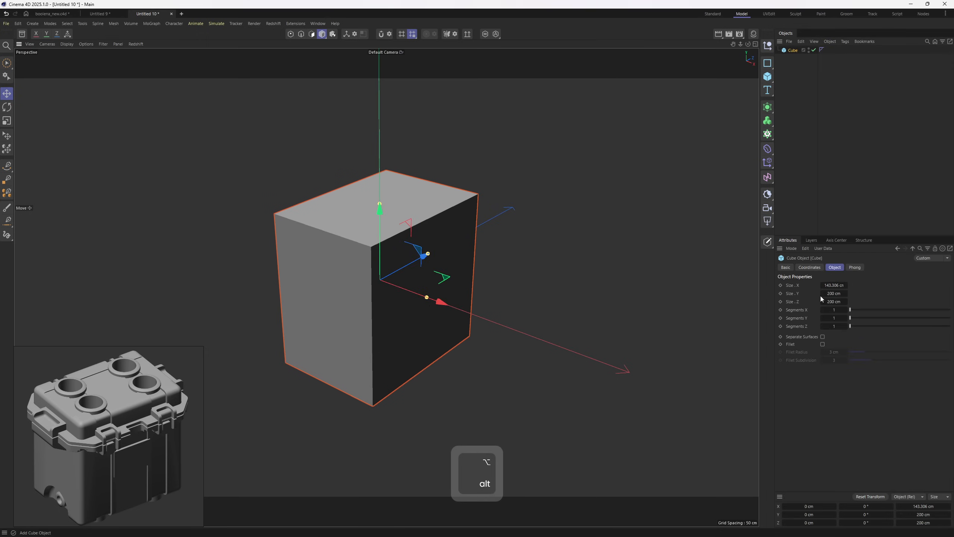
click(830, 285)
text(140)
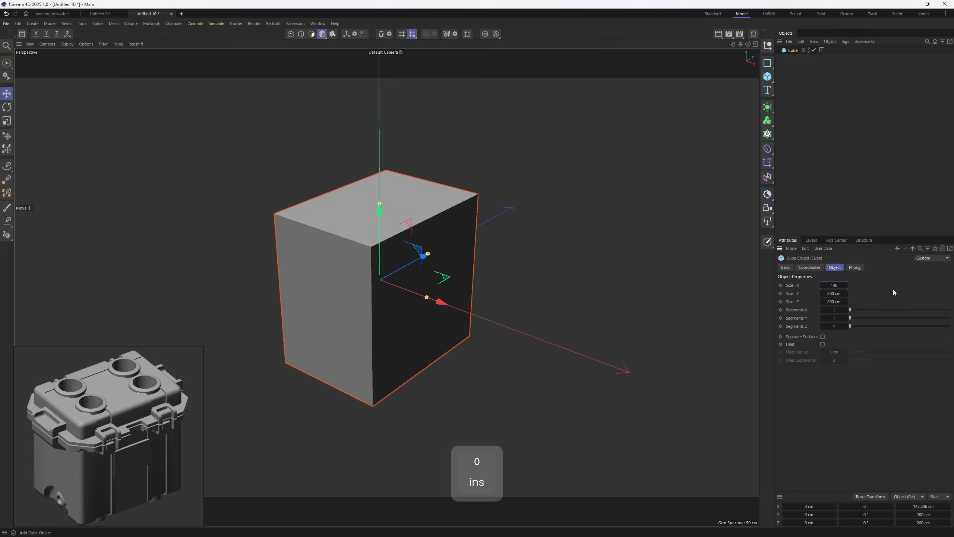
alt+drag(445, 244, 415, 223)
alt+middle_drag(415, 224, 447, 215)
alt+right_drag(418, 222, 436, 222)
alt+drag(430, 227, 438, 241)
alt+right_drag(436, 239, 591, 275)
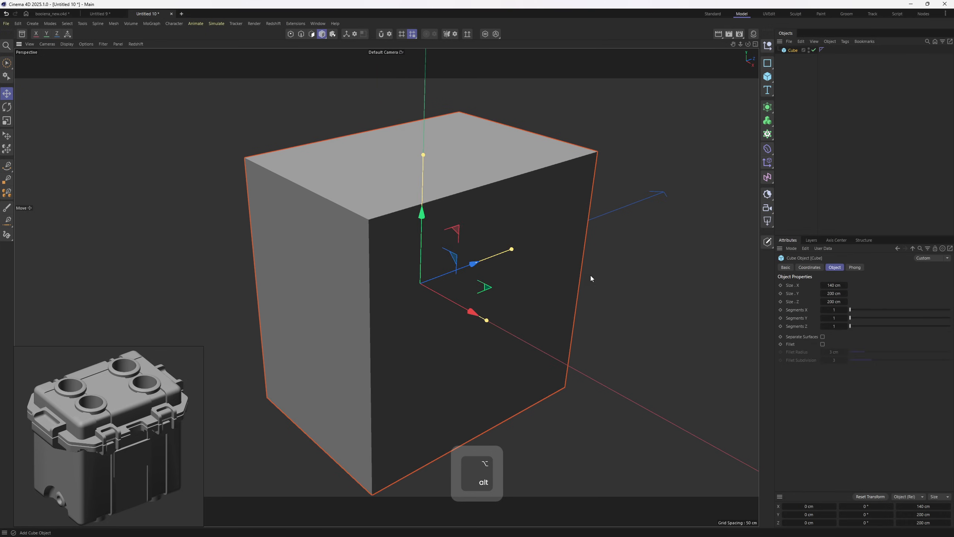
Enable the body cube's fillet and raise its fillet radius to 8 cm.
click(822, 345)
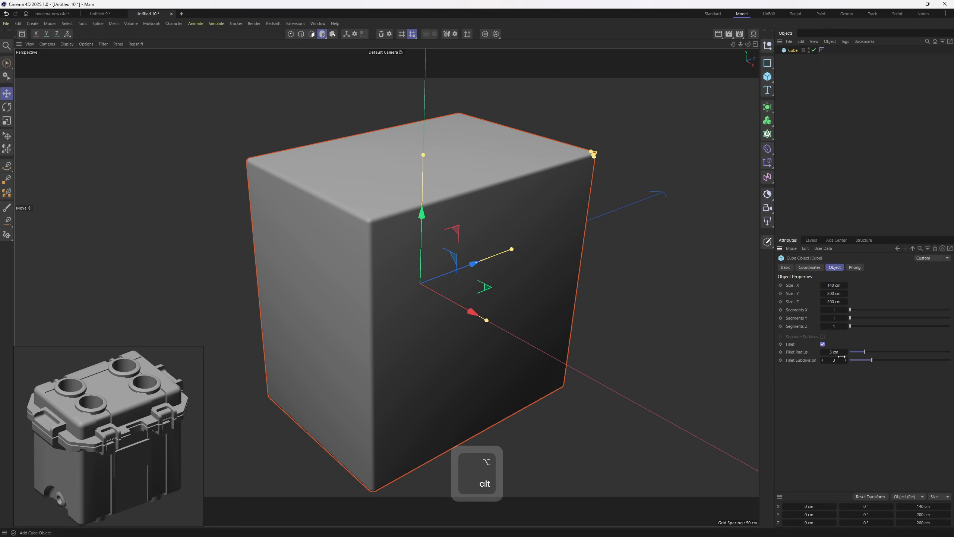
drag(842, 357, 860, 357)
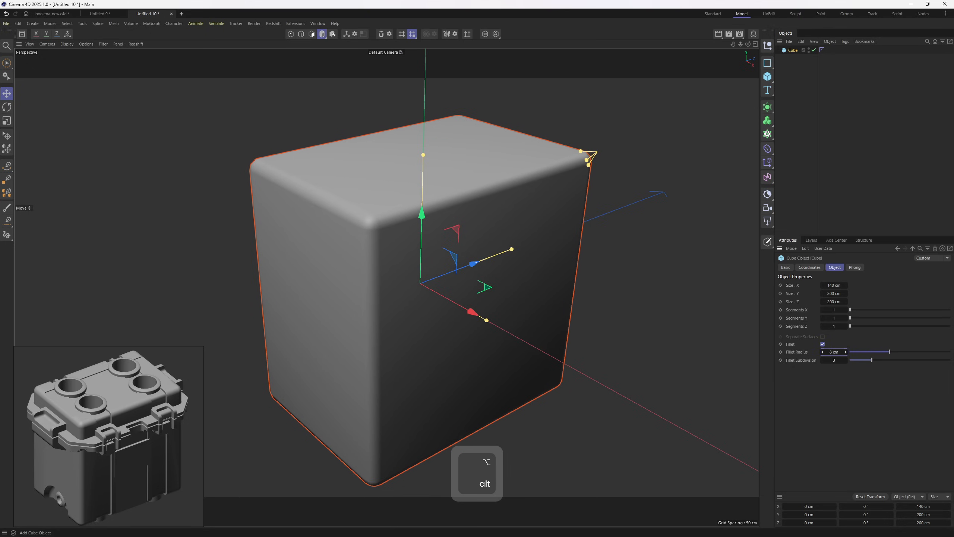
alt+drag(527, 258, 558, 239)
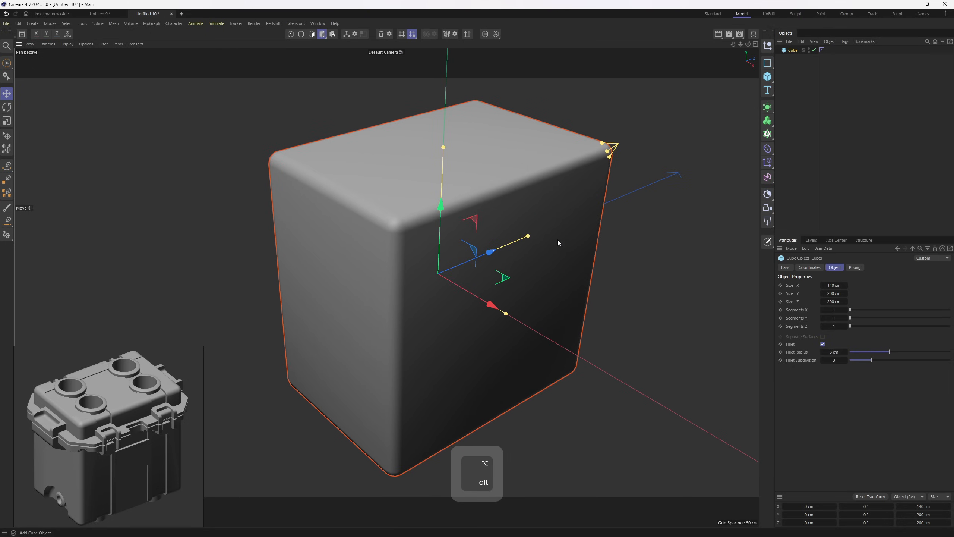
Rename the body cube to base and nest it inside a Boolean generator.
double_click(793, 51)
text(base)
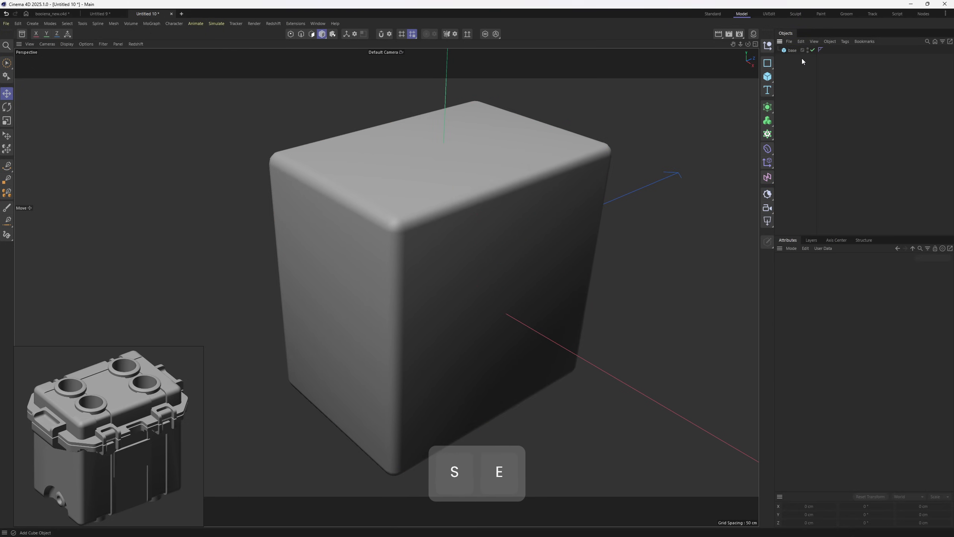
key(Return)
click(768, 107)
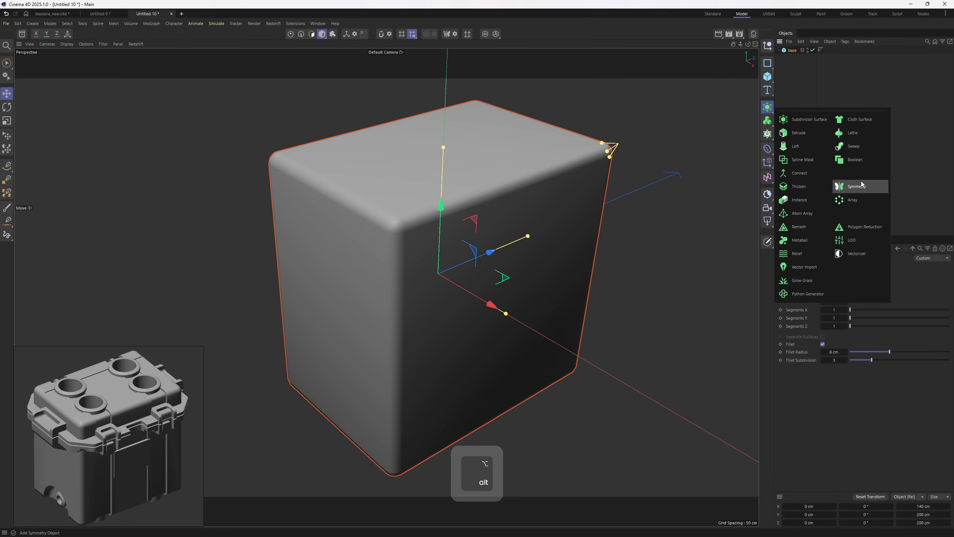
alt+click(854, 163)
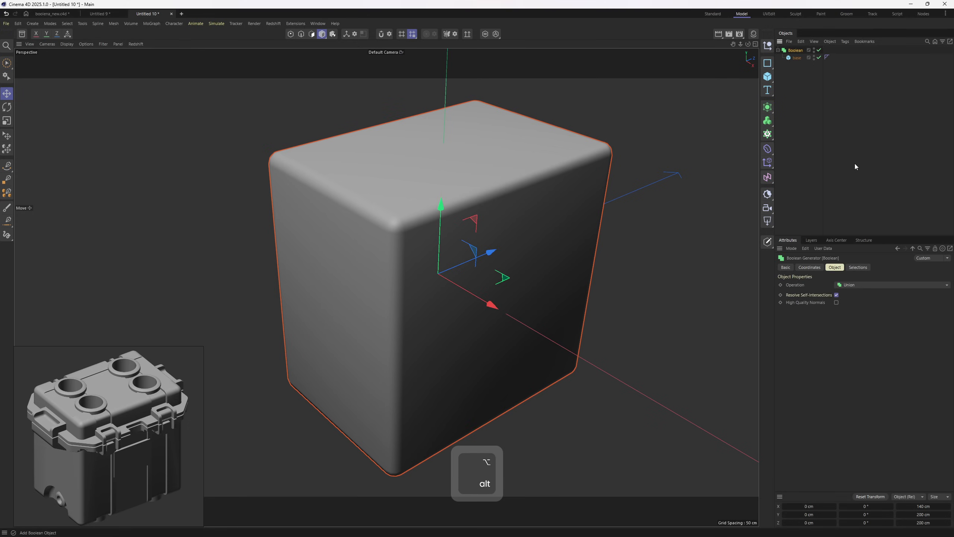
Add a second cube as a flat rim around the upper body, about 194 × 23 × 243 cm, at a height of about 62.5 cm.
click(769, 78)
key(ctrl+z)
mouse_move(447, 153)
mouse_down()
mouse_move(445, 256)
mouse_move(443, 152)
mouse_up()
mouse_move(541, 250)
mouse_down()
mouse_move(536, 240)
mouse_move(542, 246)
mouse_up()
drag(536, 166, 535, 208)
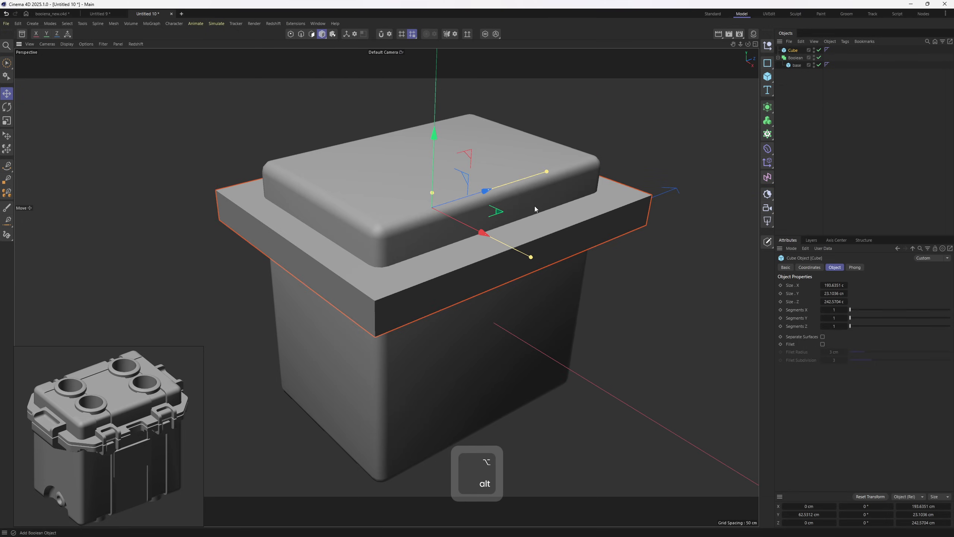
Make the rim cube editable and select its vertical edge at the nearest corner.
key(c)
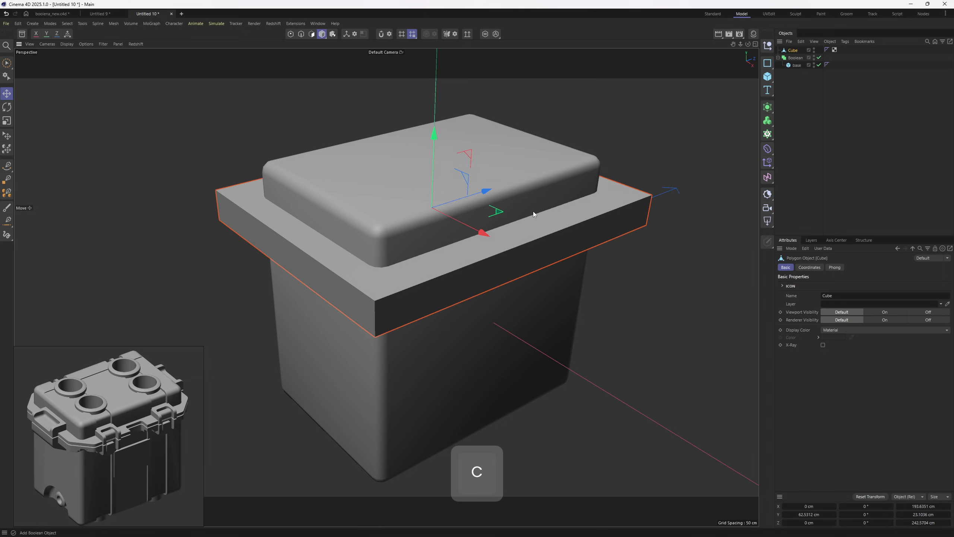
key(2)
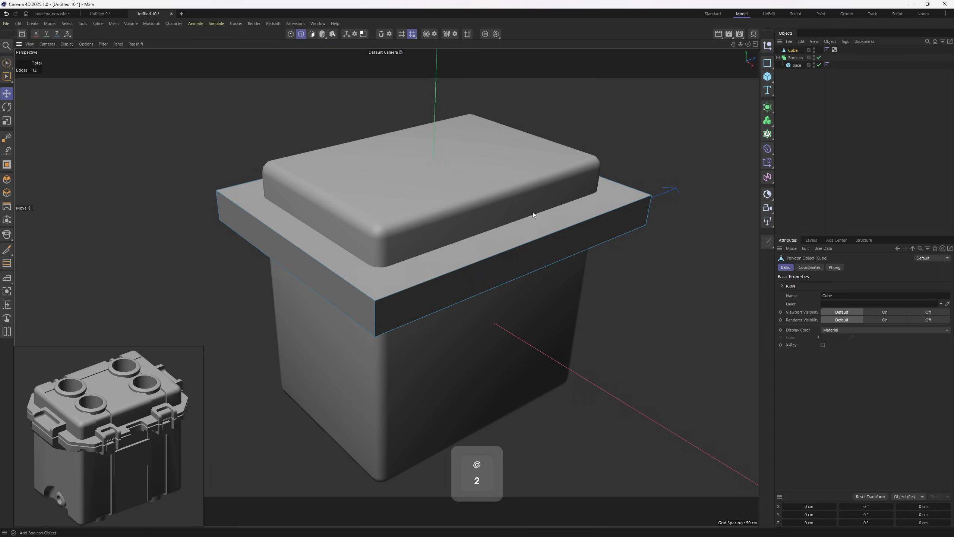
click(376, 318)
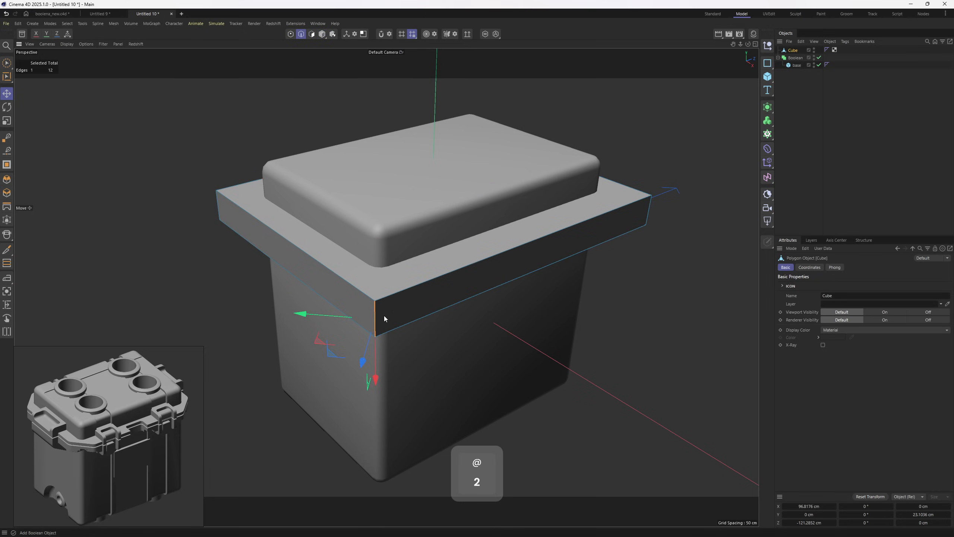
Turn on modeling symmetry for editing the rim cube.
click(455, 35)
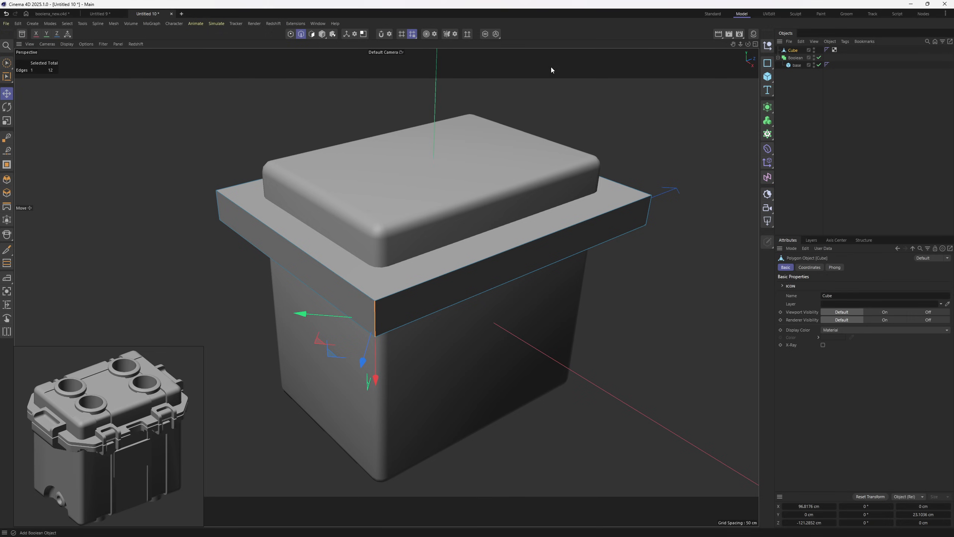
click(447, 34)
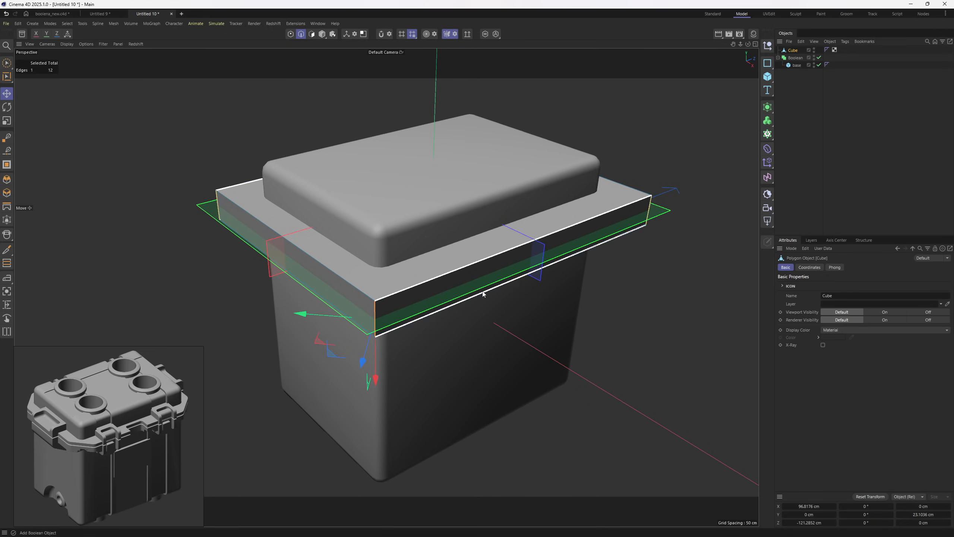
Bevel the rim cube's four vertical corner edges with a 37 cm offset and no subdivisions.
key(m)
key(s)
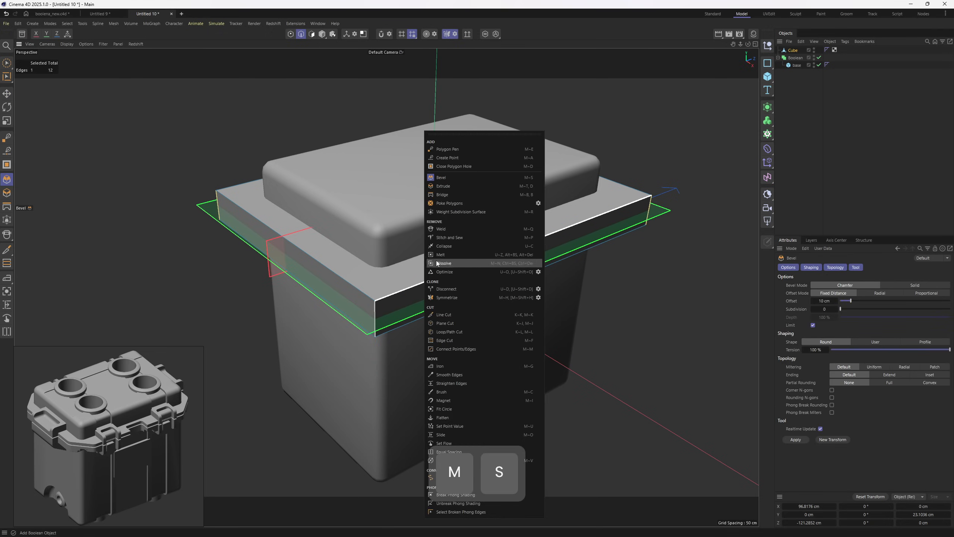
click(457, 178)
drag(424, 320, 503, 320)
alt+middle_drag(460, 287, 435, 288)
alt+drag(435, 288, 436, 292)
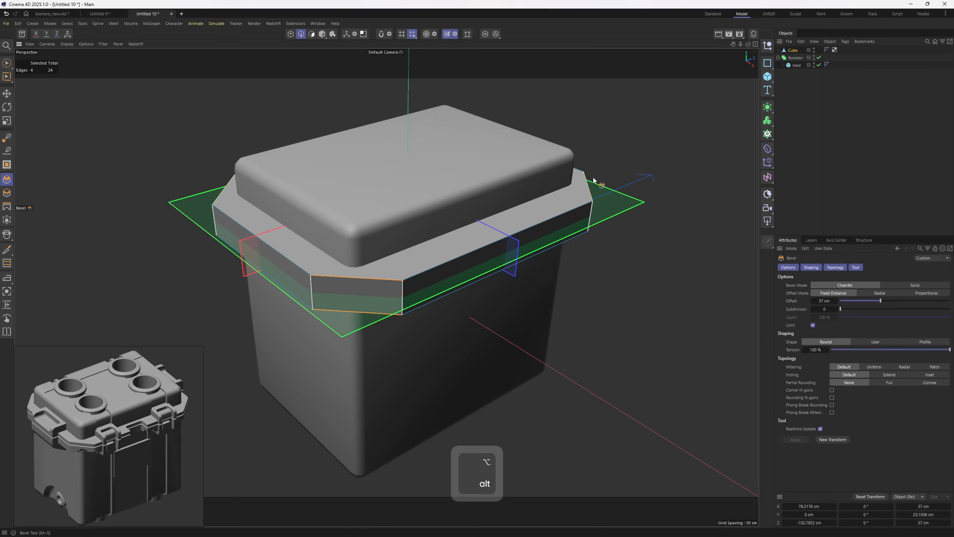
alt+middle_drag(593, 179, 609, 199)
Turn off modeling symmetry and nest the rim cube inside the Boolean generator below base.
click(448, 34)
key(Return)
key(e)
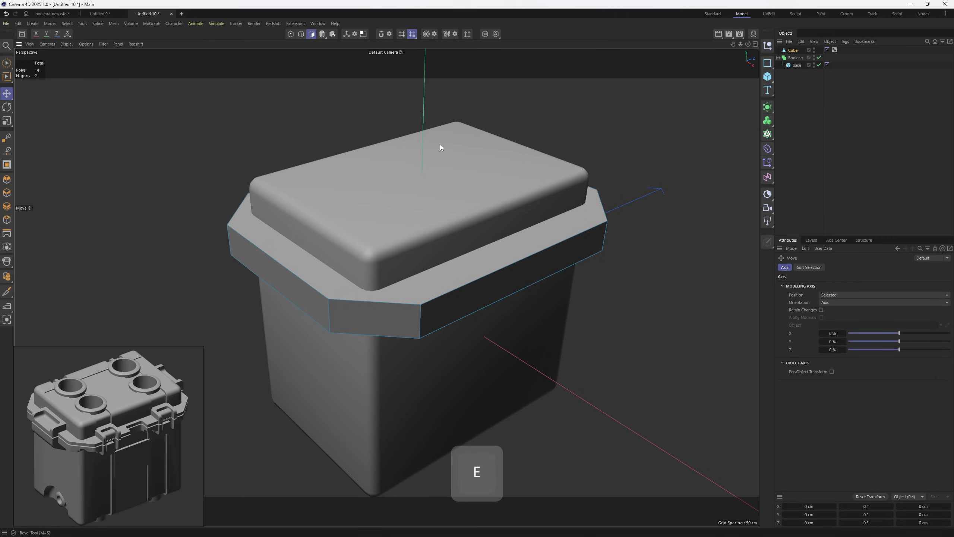
alt+drag(476, 239, 477, 233)
drag(793, 50, 798, 69)
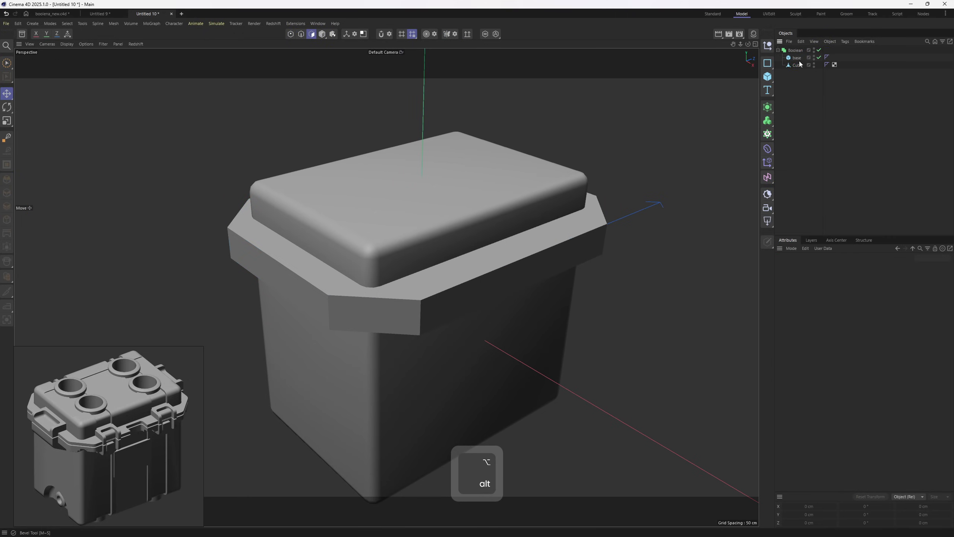
click(795, 49)
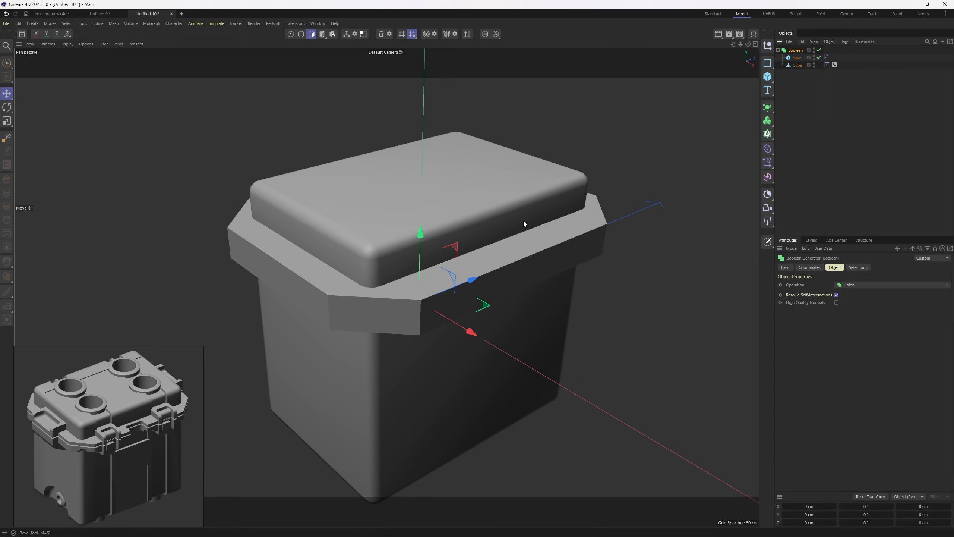
Compare the rim with the latches on the reference container and add a new cube primitive for cutting the rim.
scroll(453, 258, up, 5)
alt+drag(387, 287, 479, 275)
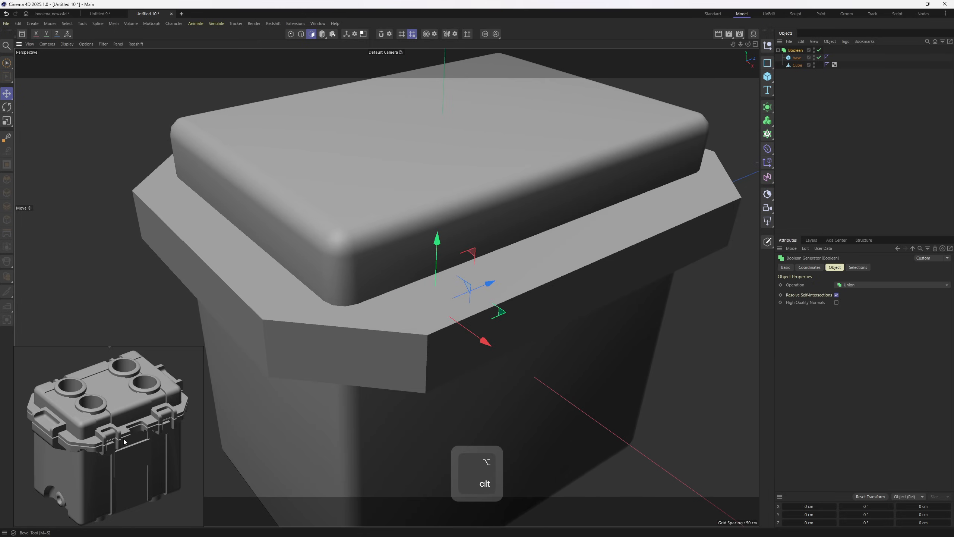
scroll(111, 448, up, 5)
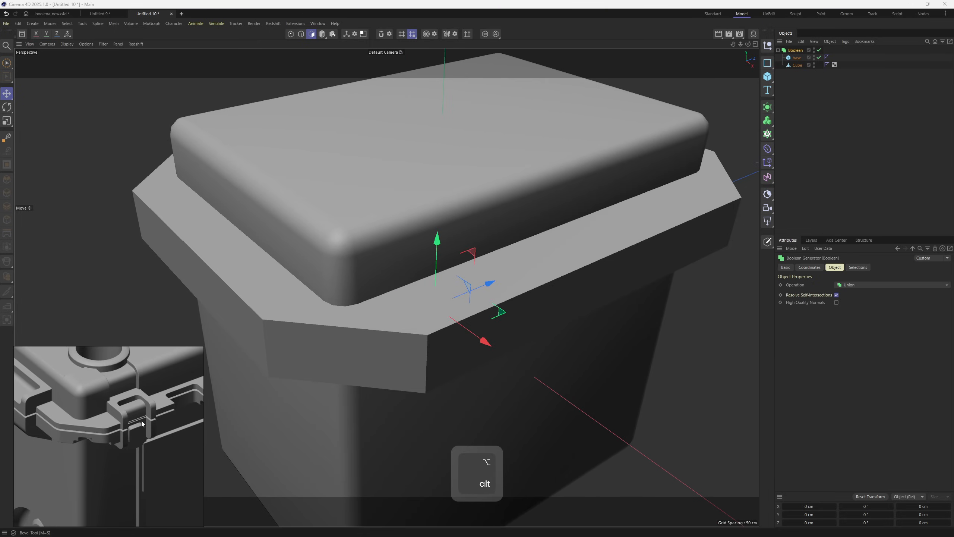
alt+drag(142, 423, 193, 414)
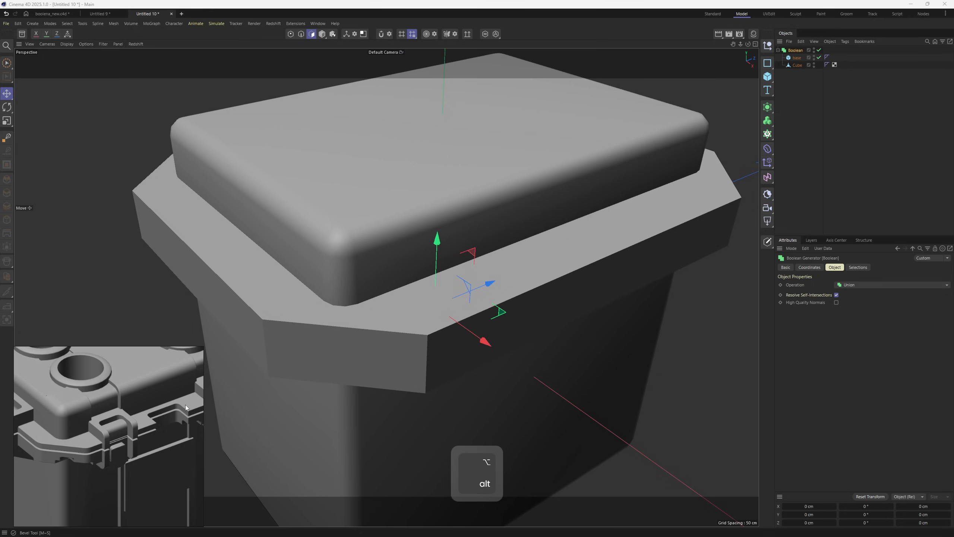
click(767, 77)
alt+right_drag(572, 143, 475, 191)
alt+middle_drag(475, 191, 413, 217)
alt+drag(413, 217, 449, 293)
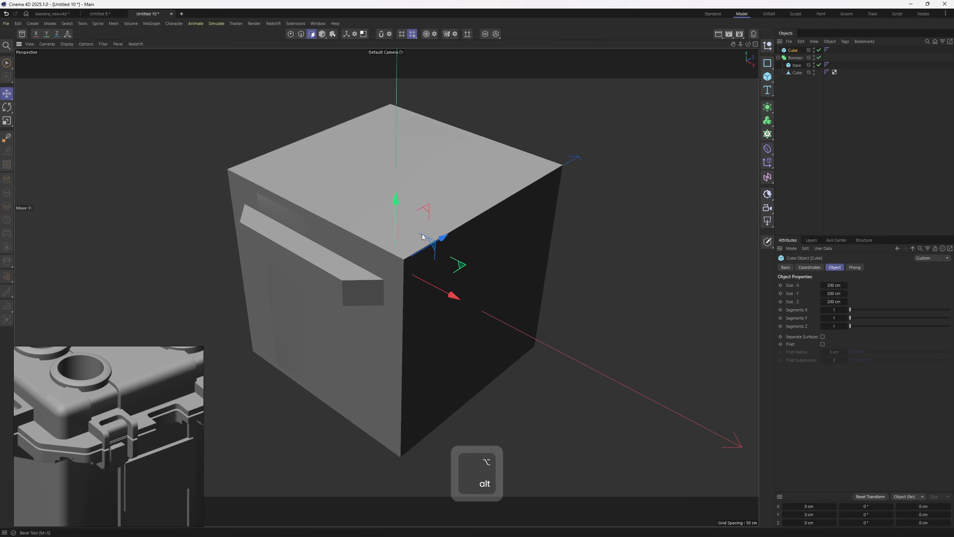
Scale the new cube uniformly to about 37.5 cm and place it over the middle of the rim's long side.
key(t)
drag(554, 273, 484, 183)
key(e)
key(t)
drag(516, 267, 475, 265)
key(e)
drag(509, 224, 496, 233)
alt+middle_drag(496, 233, 504, 278)
alt+drag(503, 278, 513, 280)
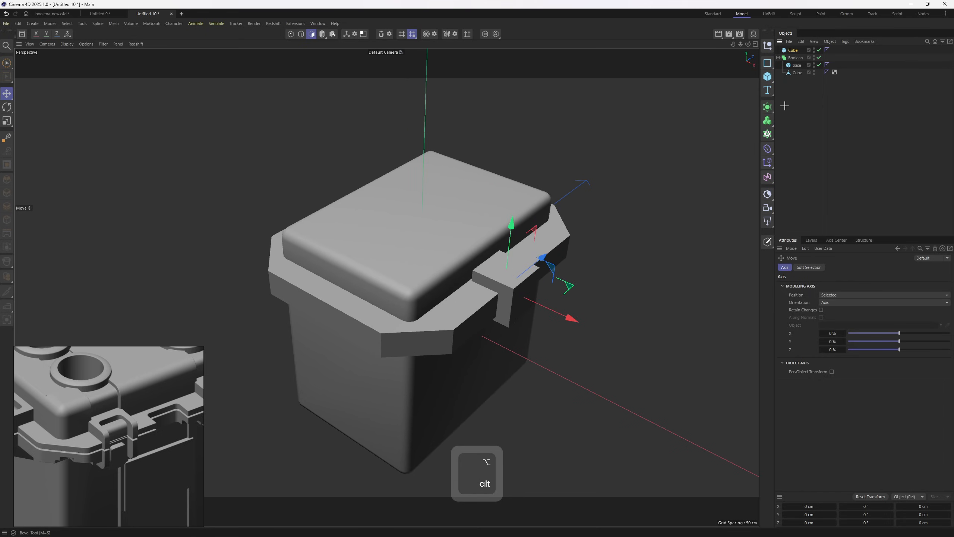
Add a null object and nest the new cube inside it.
click(768, 46)
drag(793, 59, 793, 50)
click(793, 51)
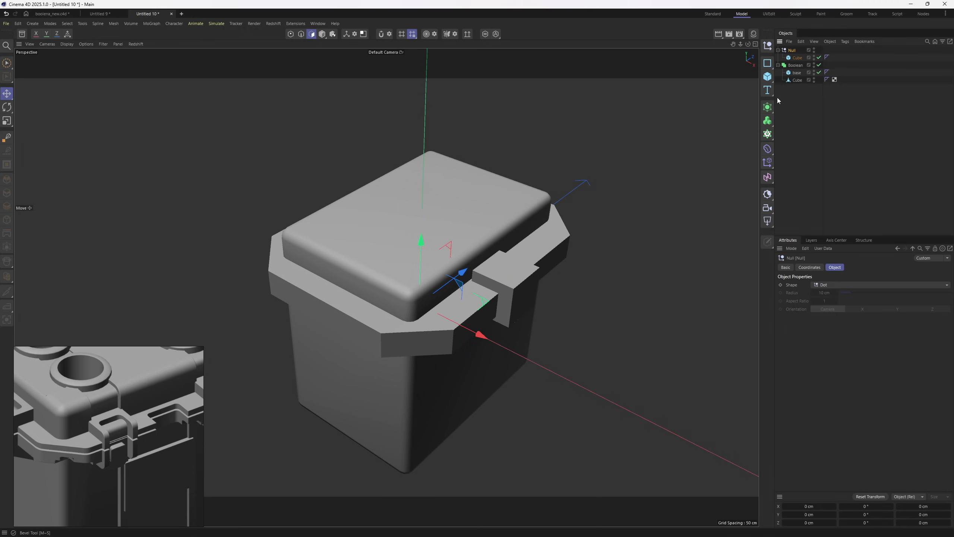
Wrap the null in a Symmetry generator that mirrors the cube across X, and raise the generator slightly.
click(767, 107)
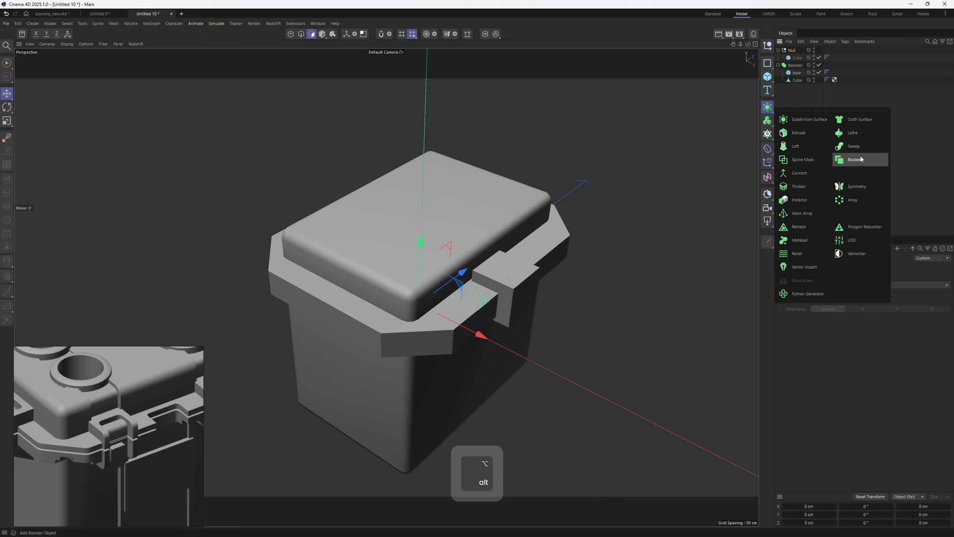
alt+click(858, 185)
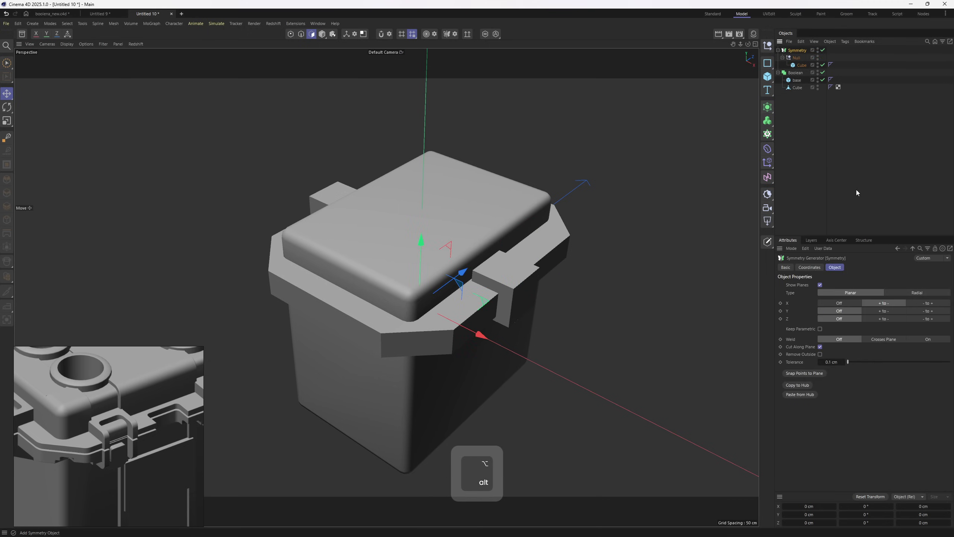
alt+drag(556, 199, 526, 255)
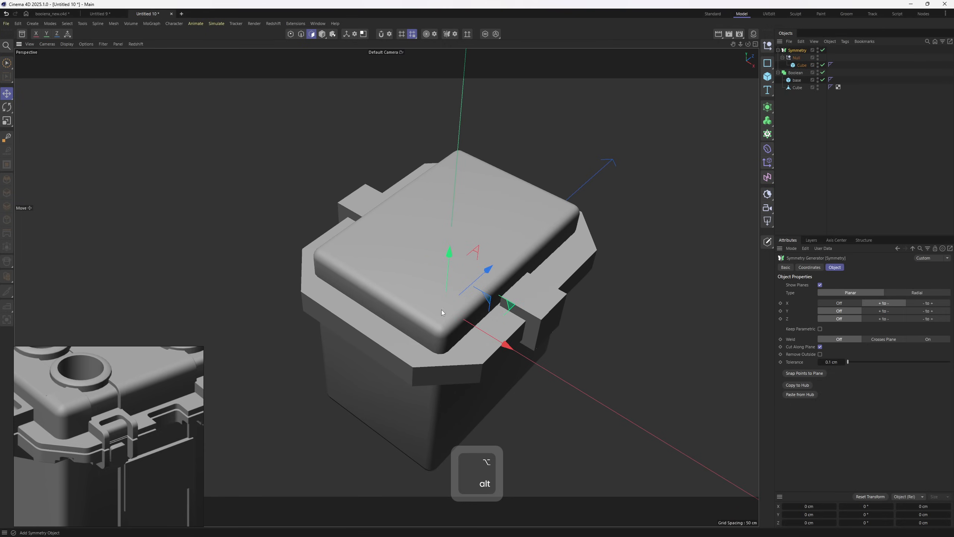
alt+drag(441, 312, 511, 240)
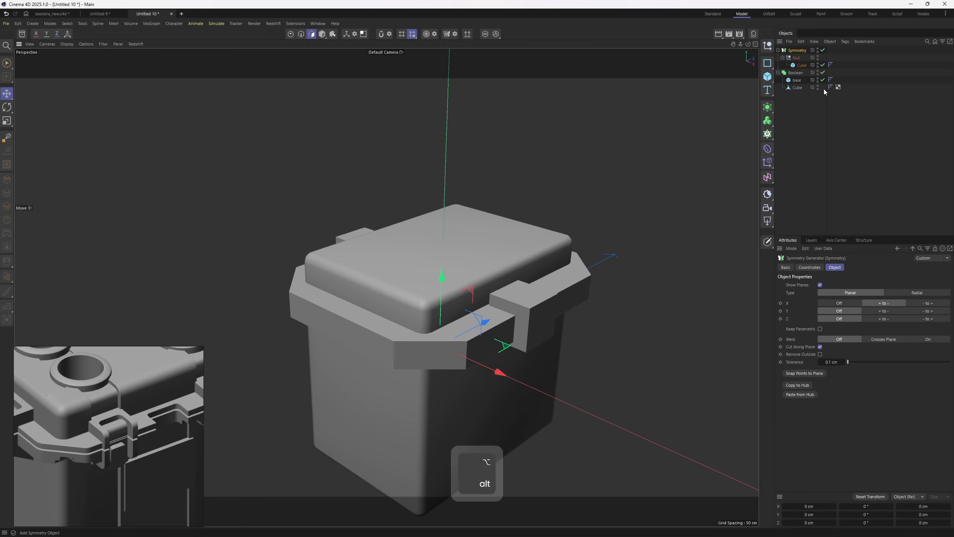
drag(441, 281, 442, 272)
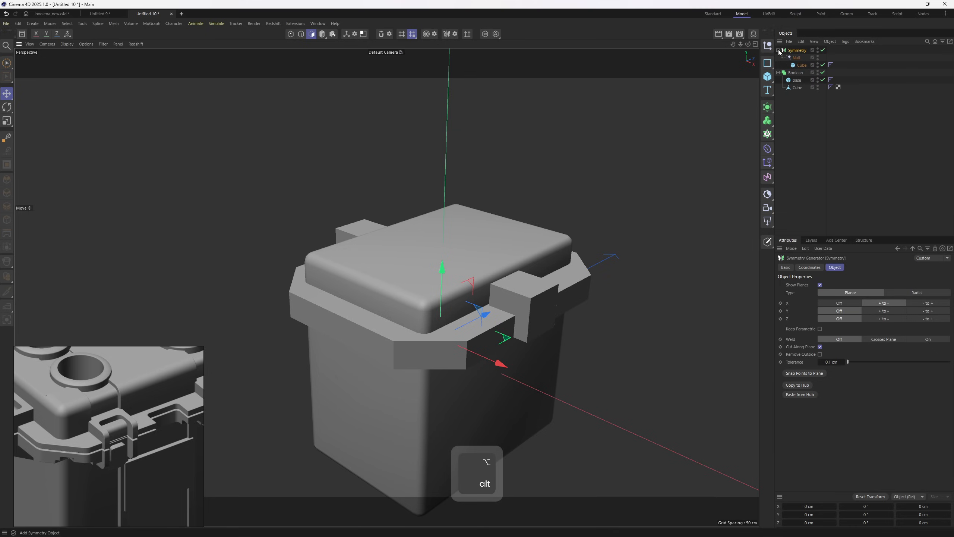
Nest the Symmetry generator inside the Boolean generator below the rim cube.
click(778, 50)
drag(799, 54, 801, 75)
right_click(802, 73)
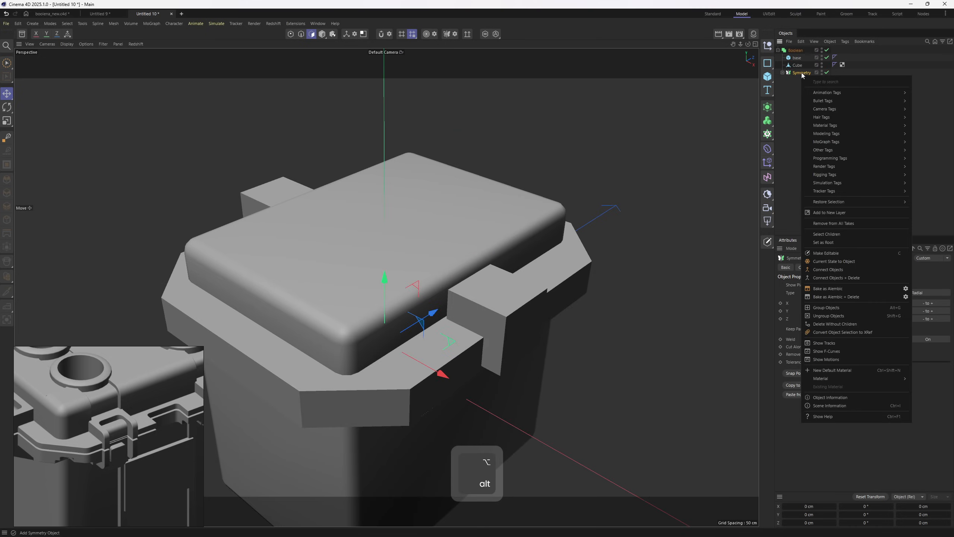
key(Escape)
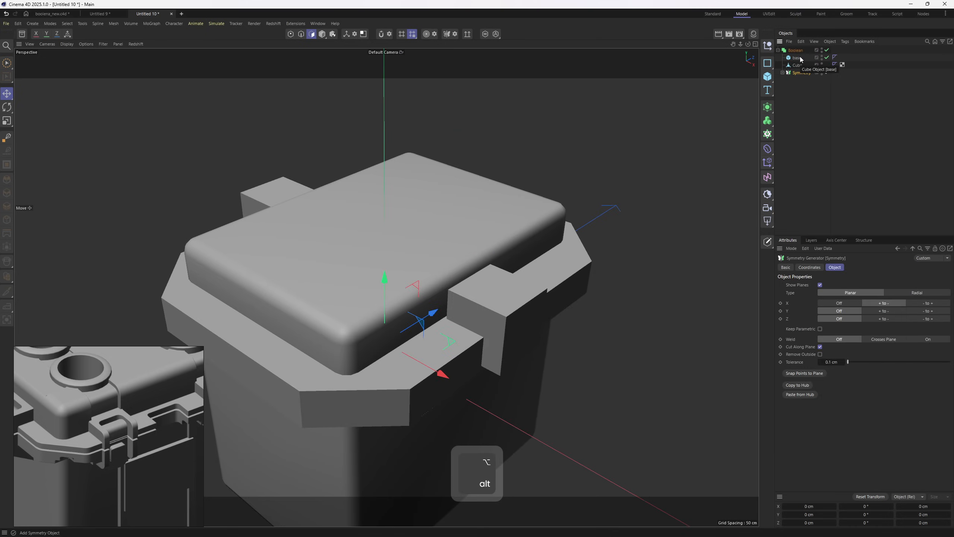
click(795, 51)
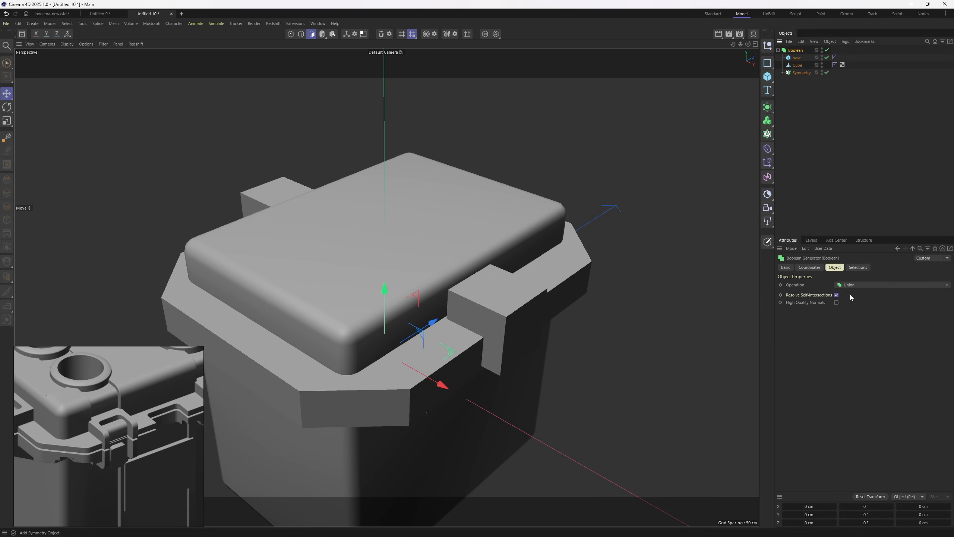
Add a Boolean tag to the Symmetry generator and set its operation to Subtract.
right_click(808, 75)
mouse_move(853, 131)
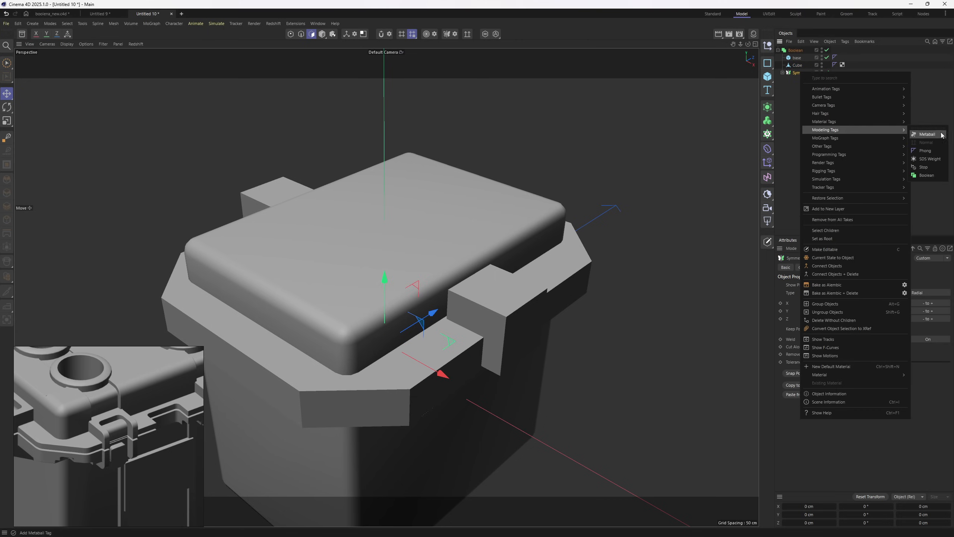
click(927, 176)
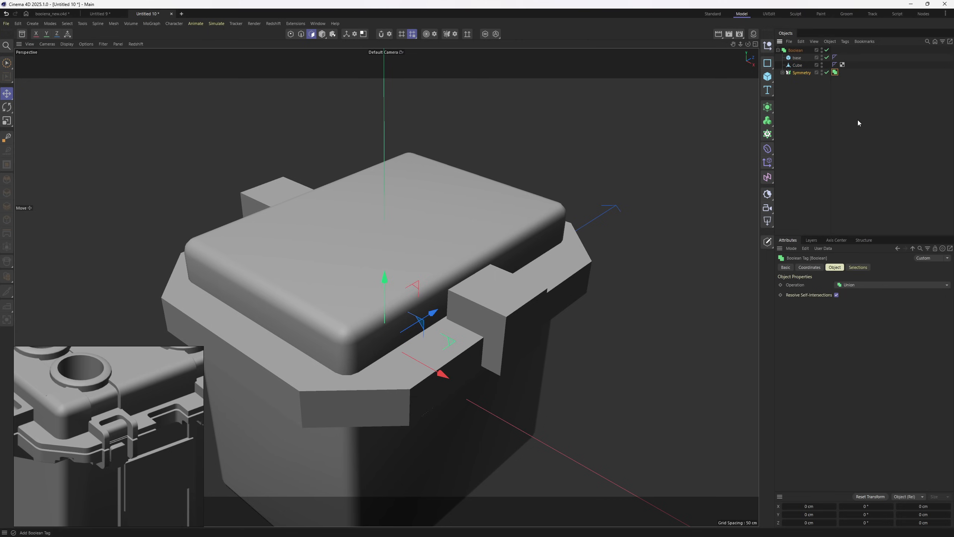
click(863, 284)
click(860, 300)
alt+drag(508, 270, 549, 224)
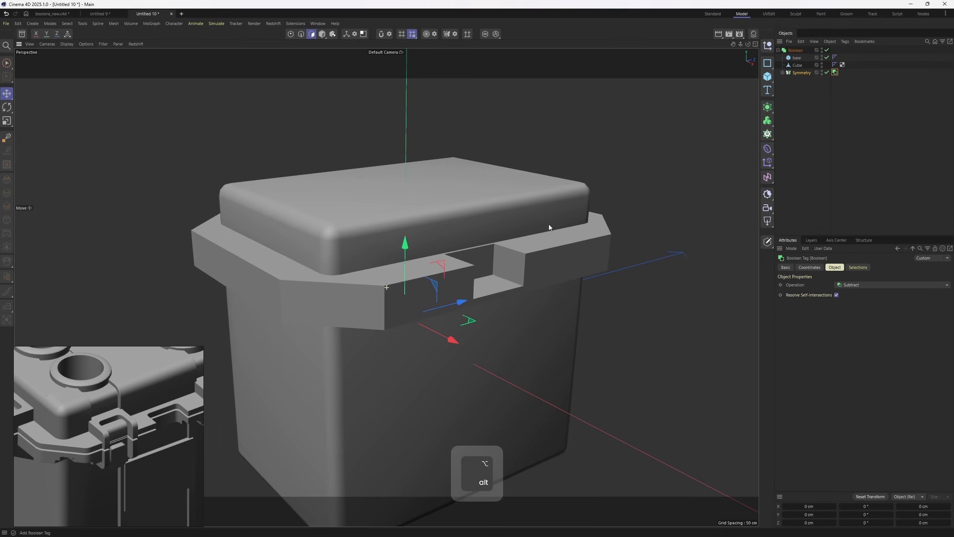
alt+middle_drag(549, 225, 568, 212)
Adjust the cutting cube's height so its notch passes through the full thickness of the rim, checking against the reference.
click(782, 73)
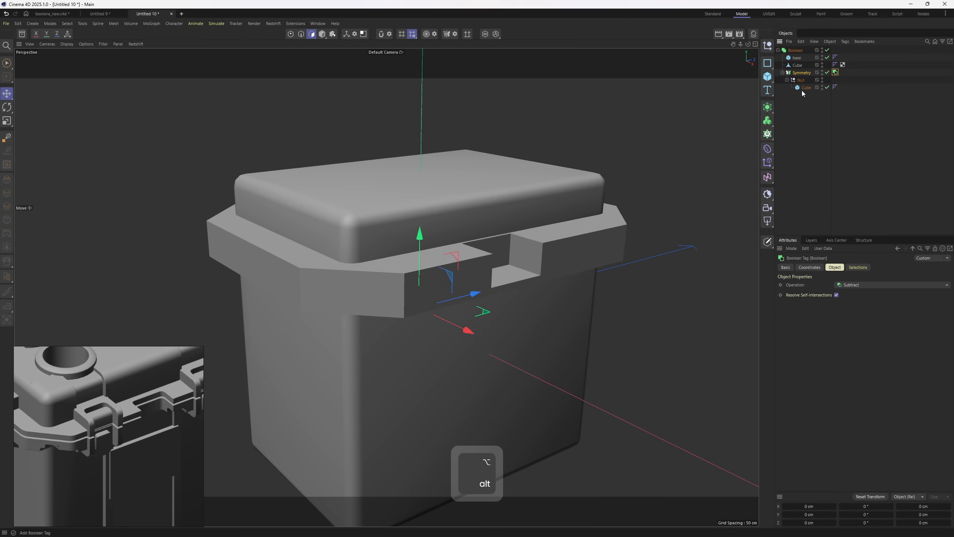
click(805, 87)
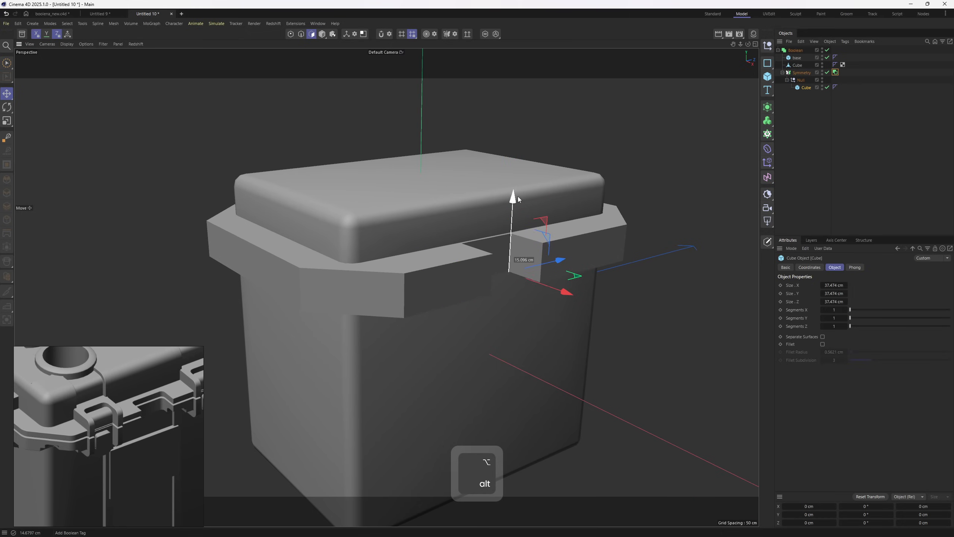
alt+drag(513, 198, 564, 350)
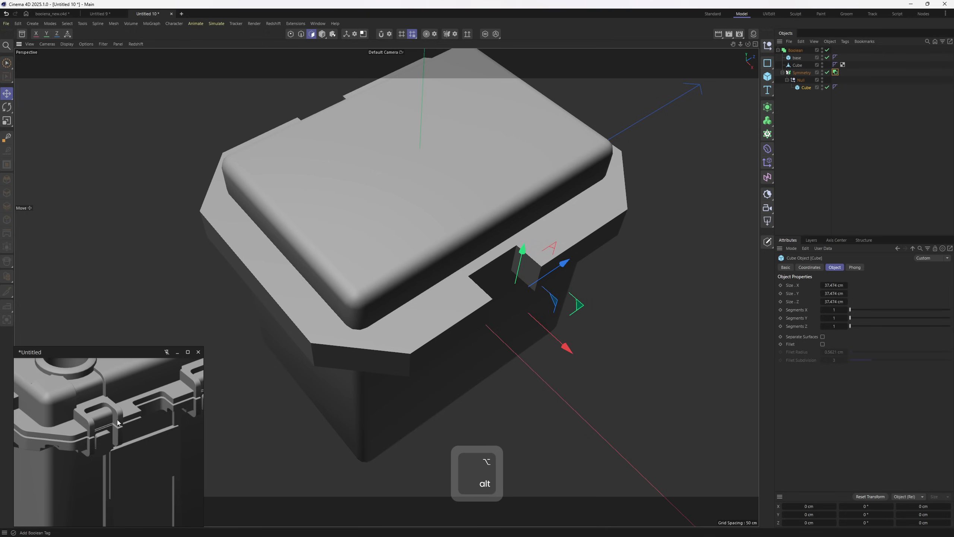
alt+drag(525, 293, 484, 267)
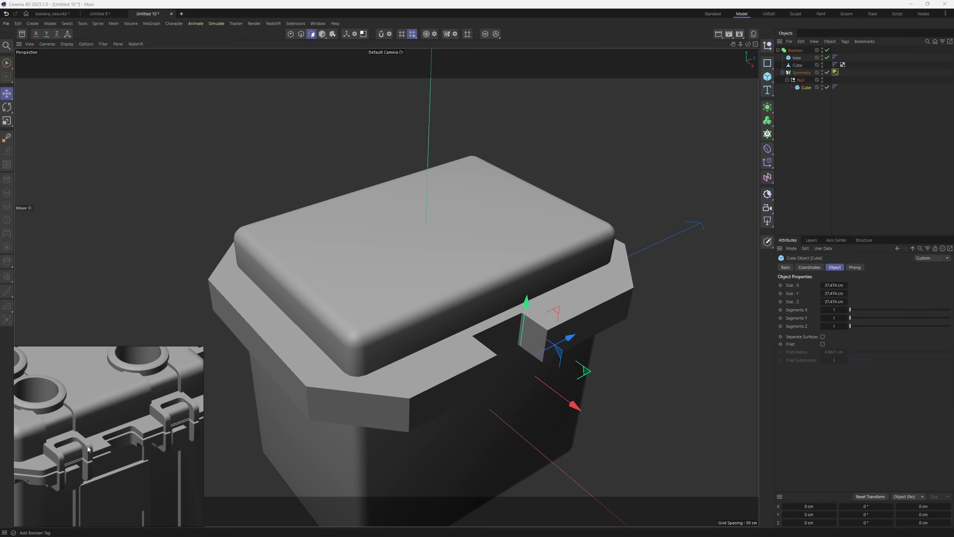
scroll(90, 458, down, 2)
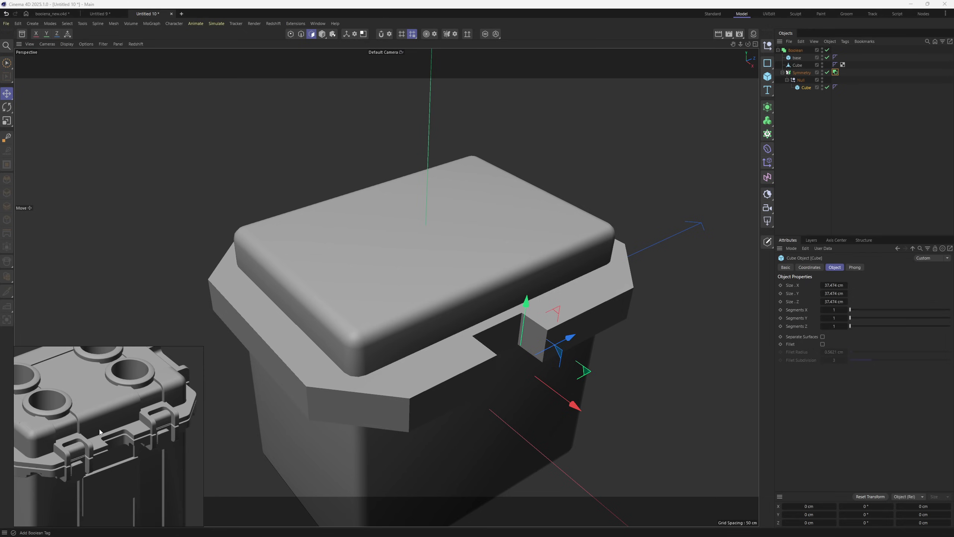
middle_drag(92, 409, 105, 433)
click(820, 118)
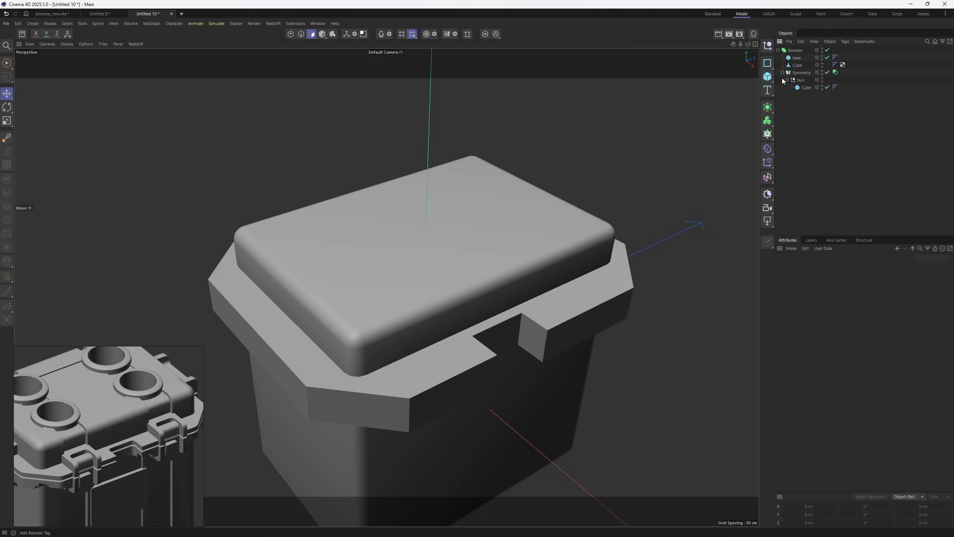
Duplicate the Symmetry cutter outside the Boolean and slide the copy's cube along the rim's long side toward the near corner.
click(800, 73)
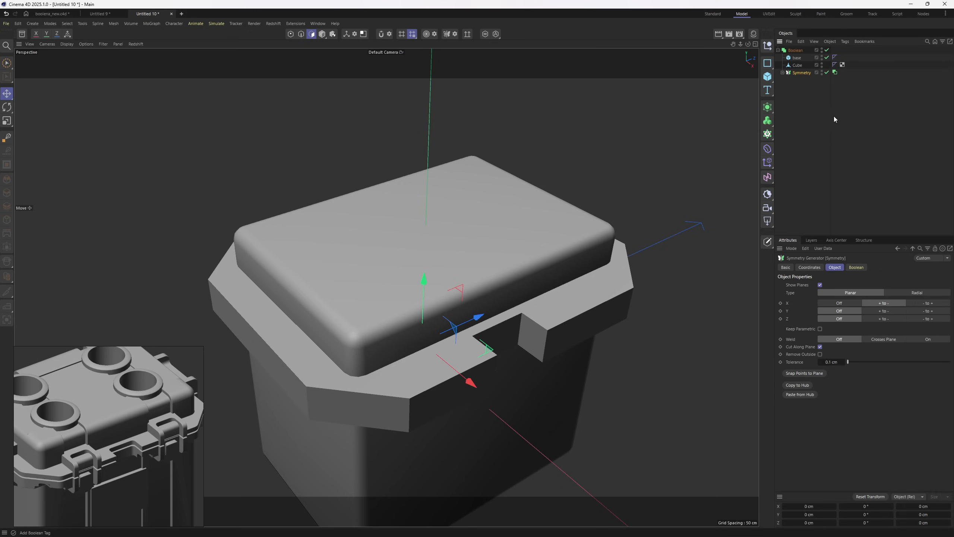
key(ctrl+c)
key(ctrl+v)
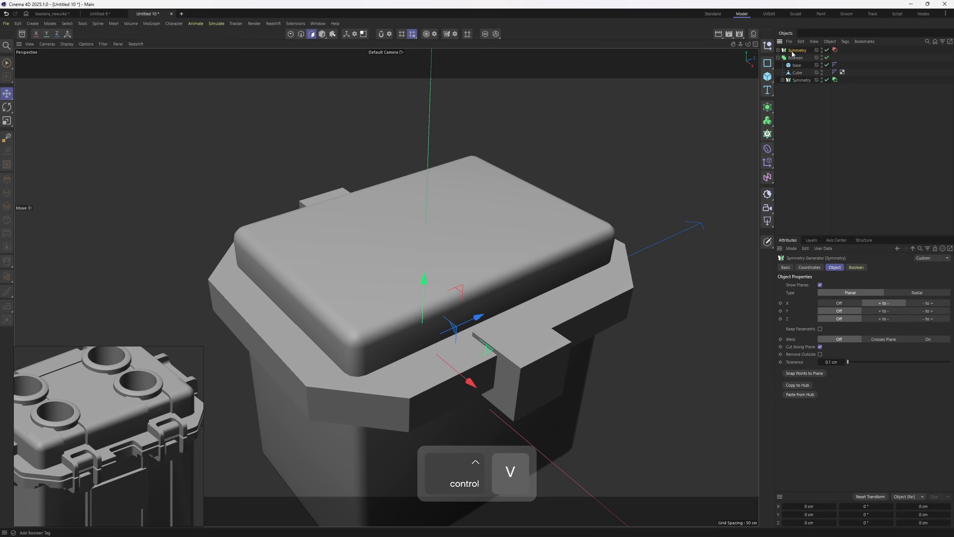
click(778, 50)
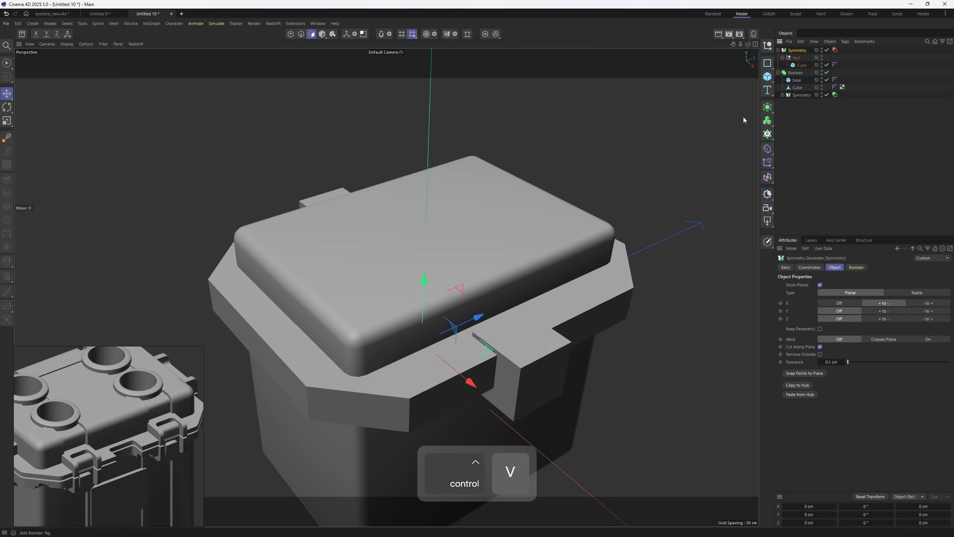
click(801, 65)
alt+drag(554, 263, 531, 269)
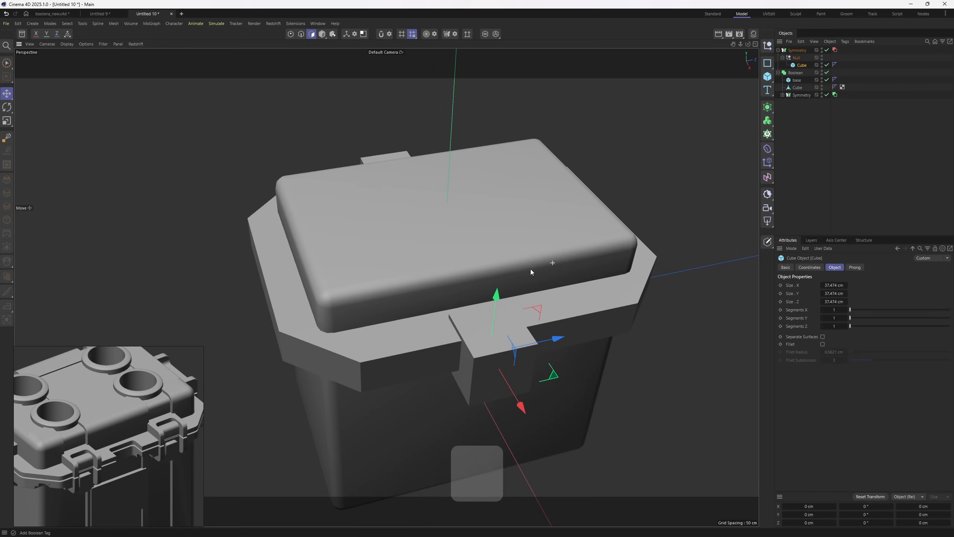
drag(562, 346, 497, 361)
Enable + to - mirroring on Z for the copied Symmetry generator.
click(801, 50)
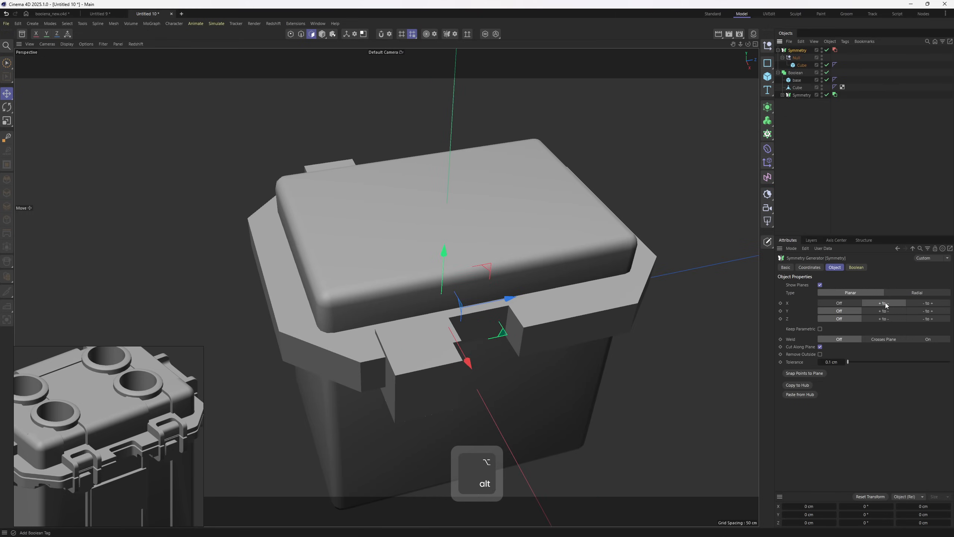
click(883, 318)
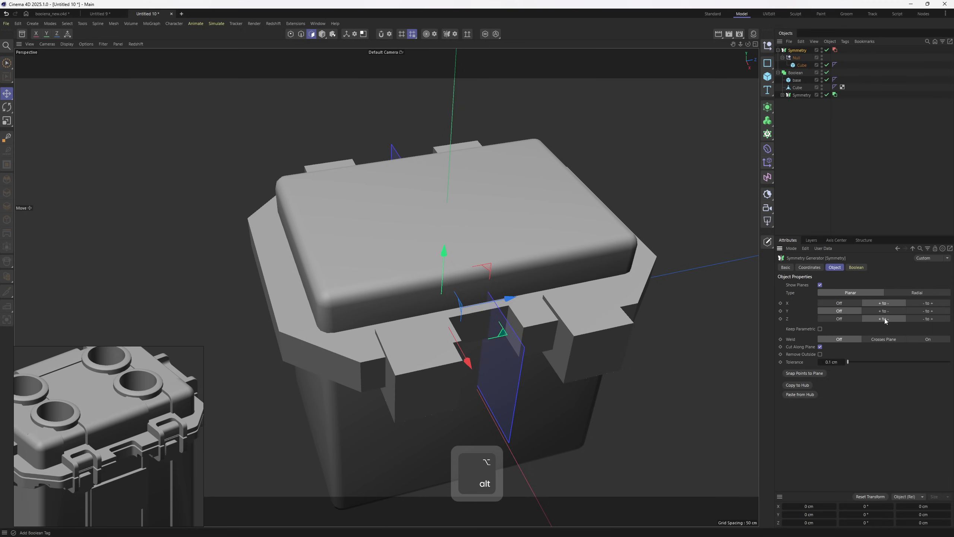
alt+drag(617, 312, 580, 278)
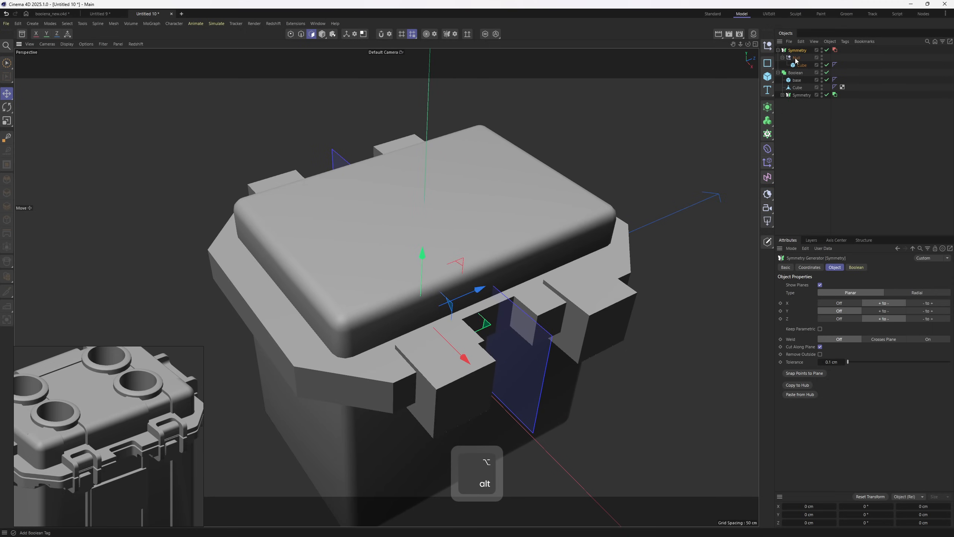
Make the copied Symmetry's cube taller and shift it inward along X so it overlaps the rim's long side.
click(795, 58)
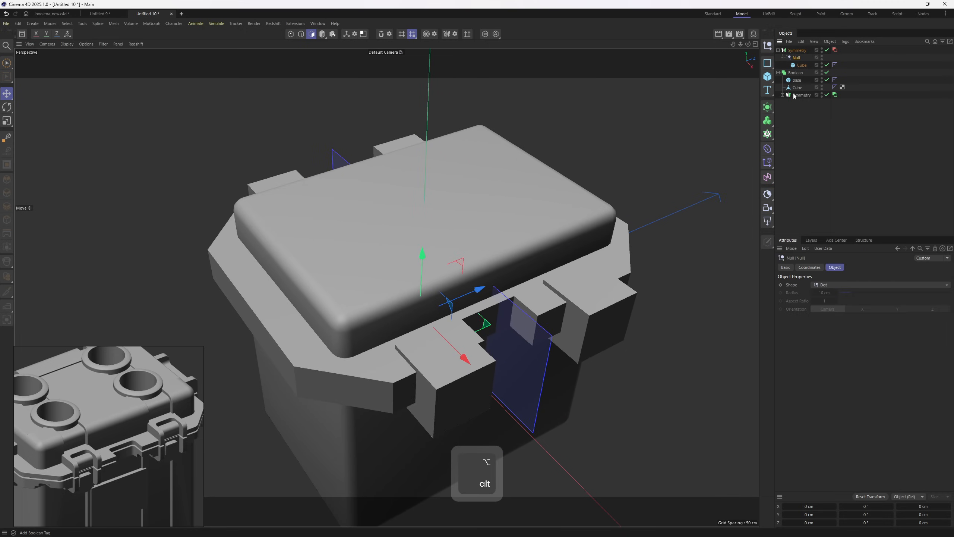
click(802, 67)
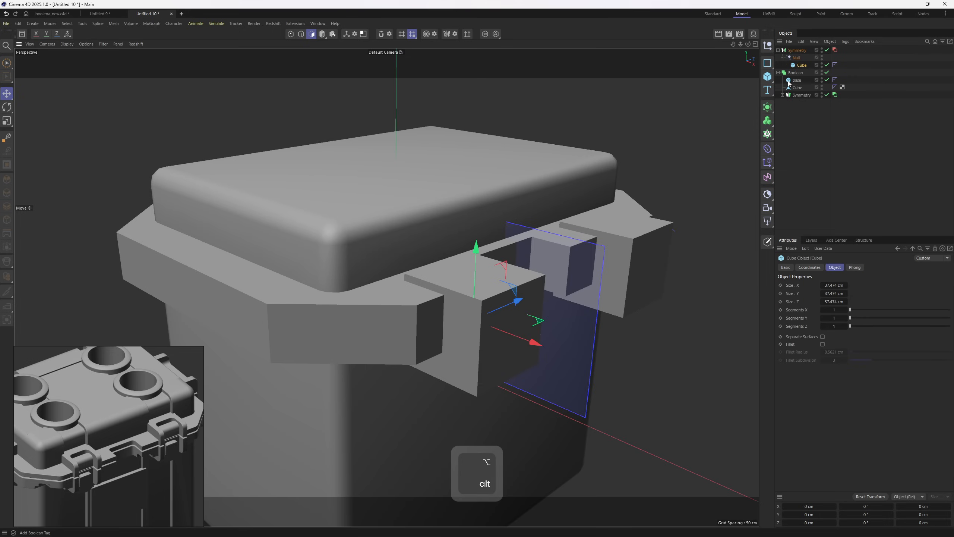
alt+drag(475, 253, 466, 269)
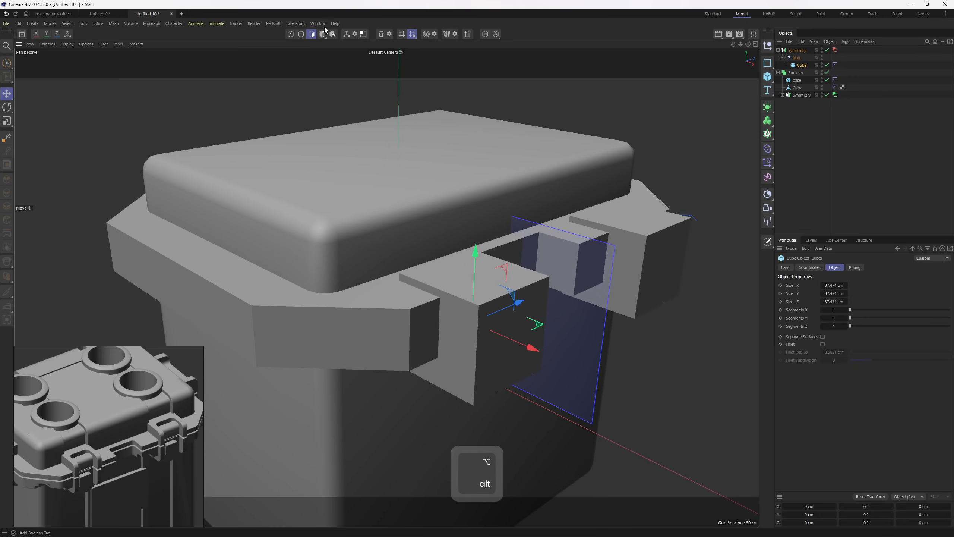
click(320, 37)
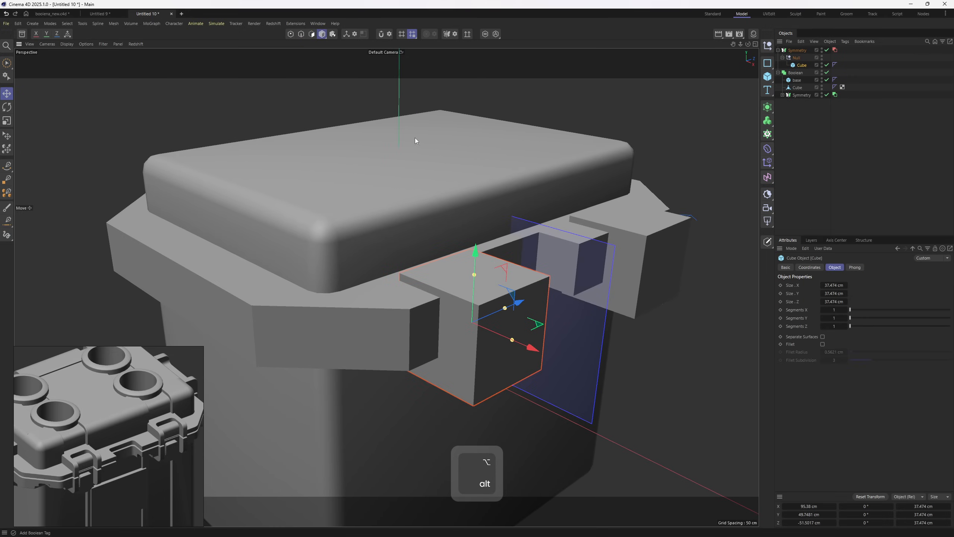
drag(475, 276, 475, 265)
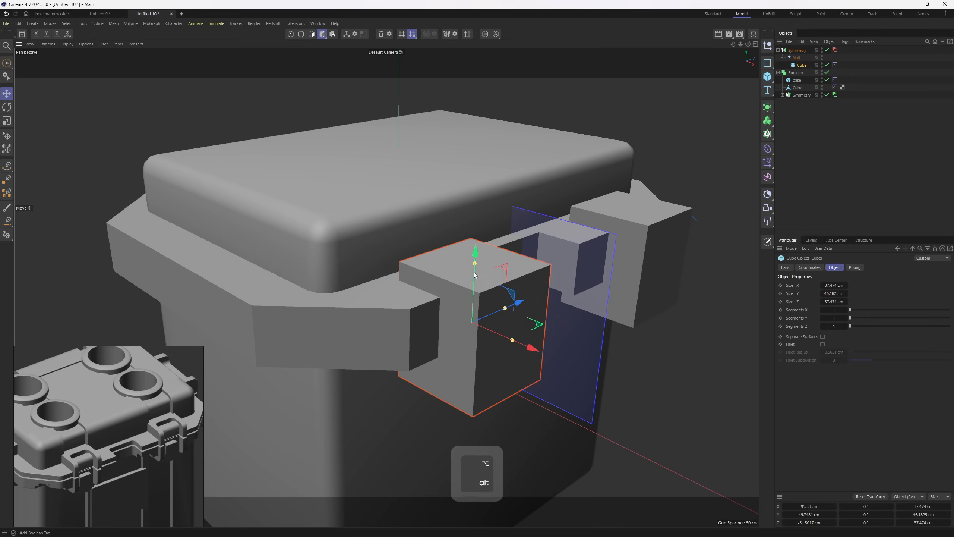
alt+drag(515, 330, 450, 242)
alt+drag(450, 242, 466, 295)
drag(498, 324, 479, 324)
Hide the copied Symmetry's mirror planes and place the generator last inside the Boolean.
scroll(505, 329, down, 2)
click(797, 50)
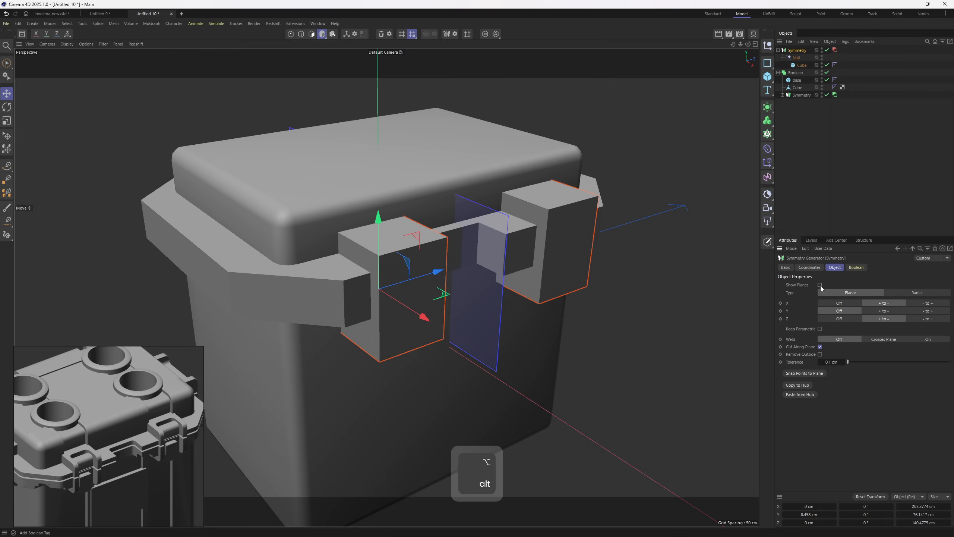
click(820, 285)
drag(777, 49, 796, 97)
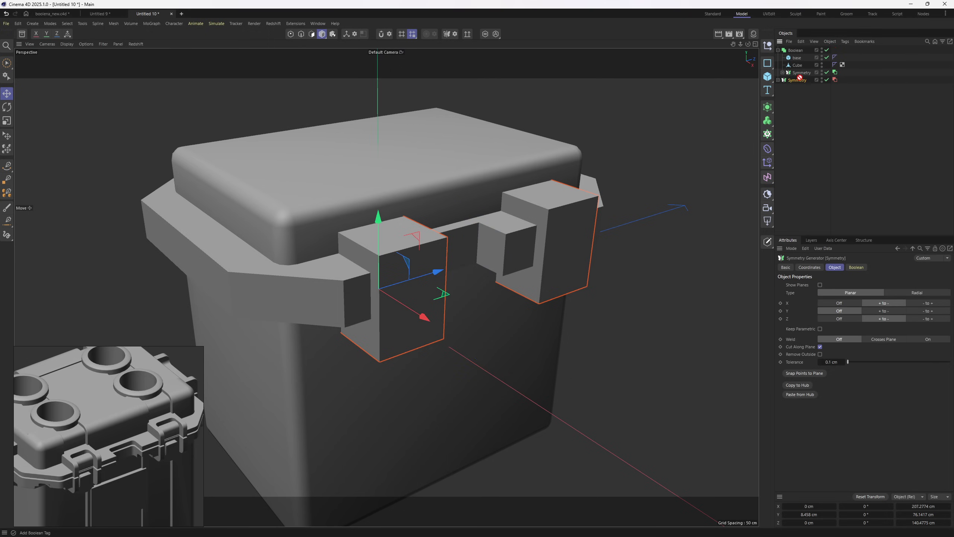
drag(799, 78, 802, 89)
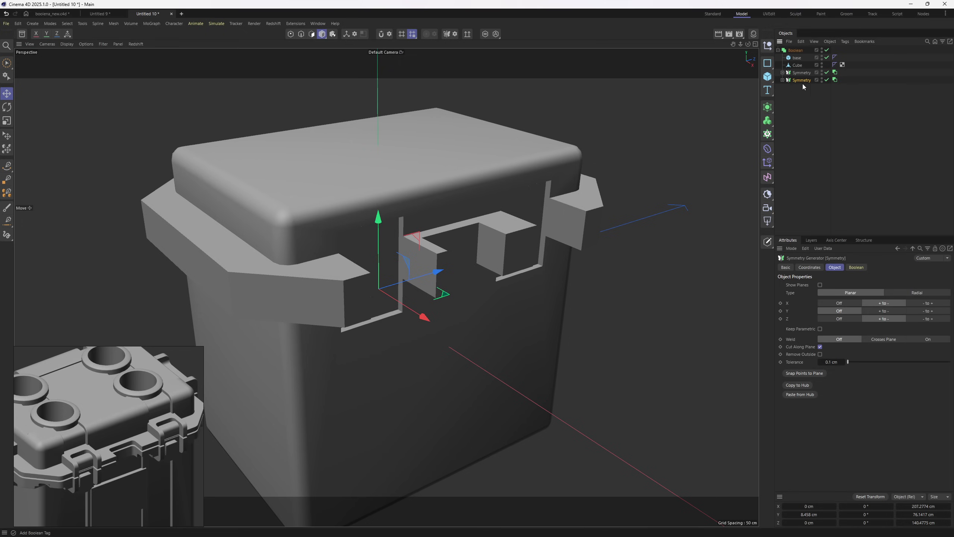
alt+drag(573, 176, 563, 194)
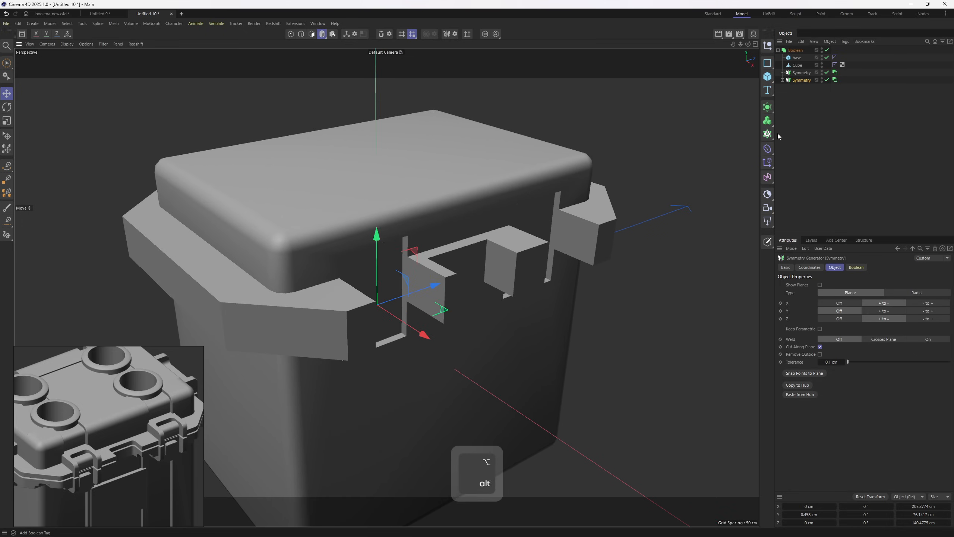
Set the operation of the copied Symmetry's Boolean tag to Union.
click(834, 80)
click(856, 284)
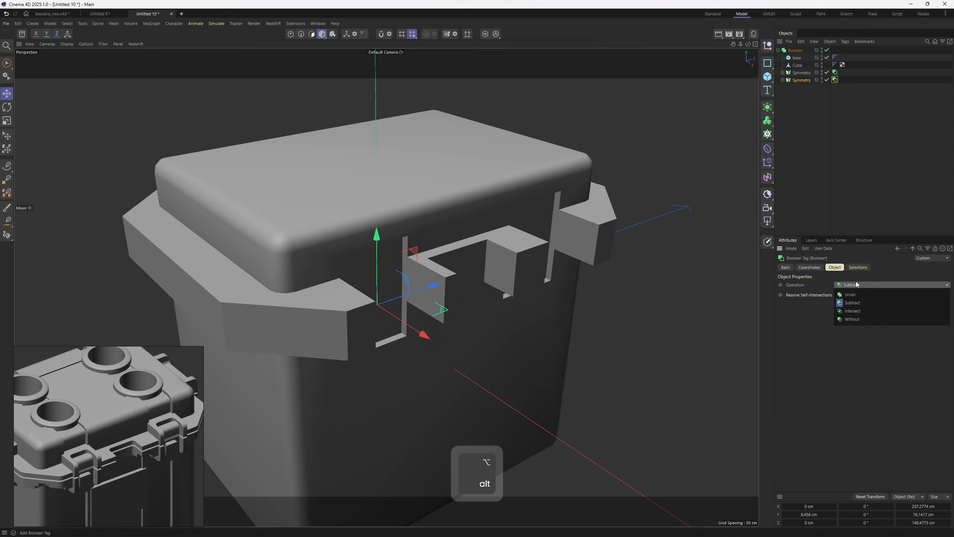
click(860, 295)
Show the mesh lines over the Gouraud shading and turn the reference to examine the handle on its short end.
mouse_move(540, 280)
alt+mouse_down()
mouse_move(533, 260)
mouse_move(394, 242)
mouse_move(456, 244)
mouse_move(492, 267)
mouse_move(473, 251)
mouse_move(524, 247)
mouse_move(465, 258)
mouse_move(447, 197)
mouse_move(458, 214)
mouse_move(319, 281)
mouse_move(364, 298)
mouse_move(362, 352)
mouse_move(347, 292)
mouse_move(300, 300)
mouse_move(349, 323)
alt+mouse_up()
key(n)
key(b)
middle_drag(121, 430, 158, 422)
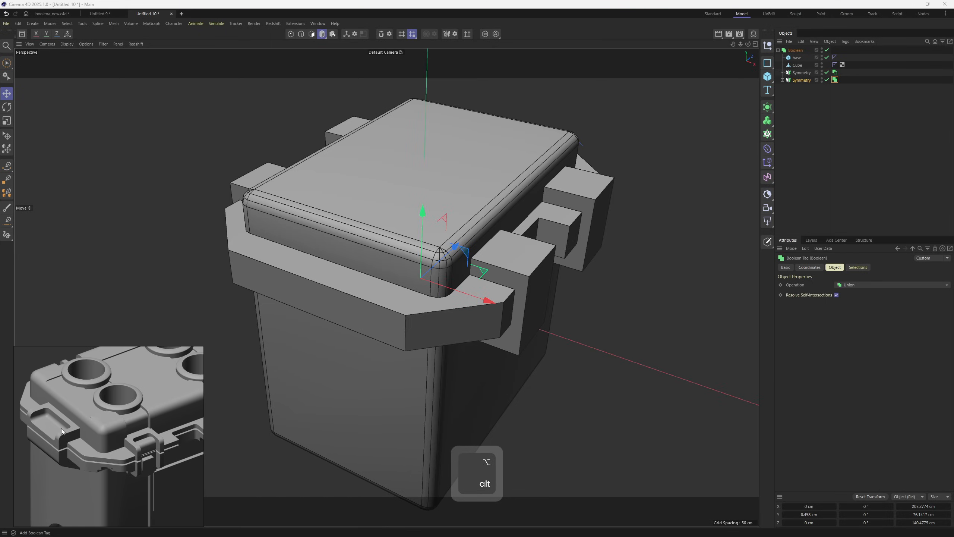
Add a cube, scale it down uniformly to 36 cm, and place it over the rim at the container's near short end.
click(821, 146)
click(768, 77)
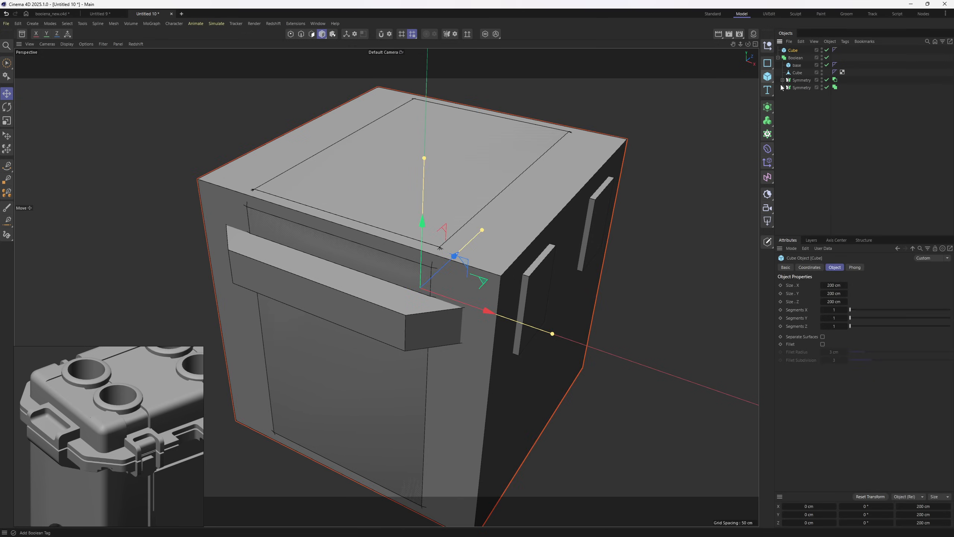
key(t)
drag(658, 271, 392, 296)
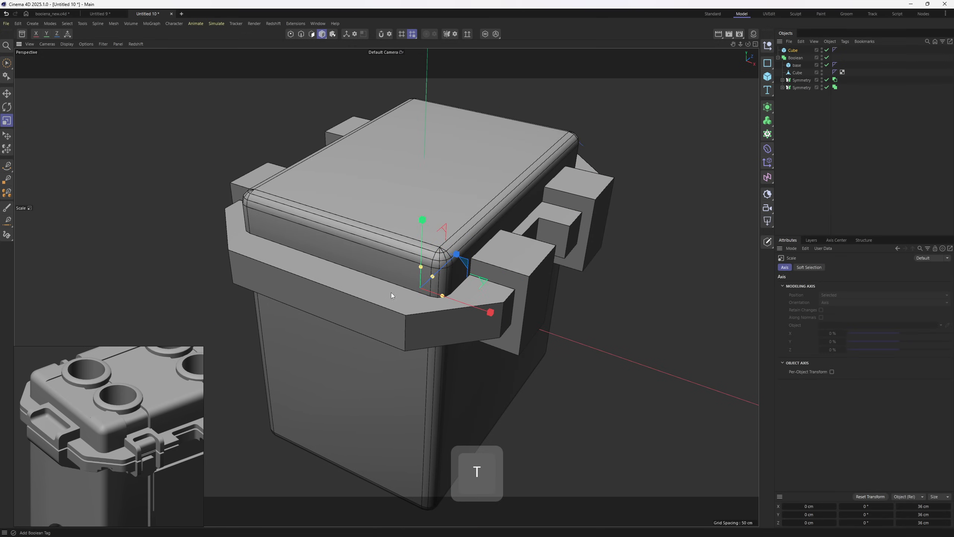
key(e)
drag(422, 236, 423, 148)
drag(455, 178, 349, 262)
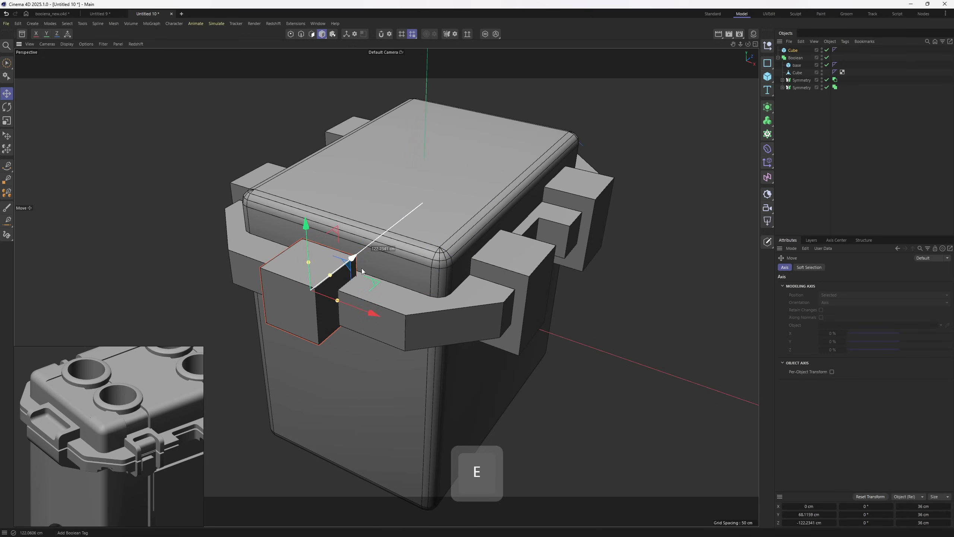
Resize the short-end cube to about 75 cm wide and 61.6 cm high, and position it across the rim as a handle block.
alt+drag(343, 301, 385, 271)
drag(411, 245, 421, 242)
alt+drag(420, 243, 378, 205)
drag(379, 187, 378, 220)
alt+drag(395, 227, 400, 264)
alt+middle_drag(400, 264, 369, 280)
Put the handle cube under a new null and wrap that null in a Symmetry generator.
click(867, 115)
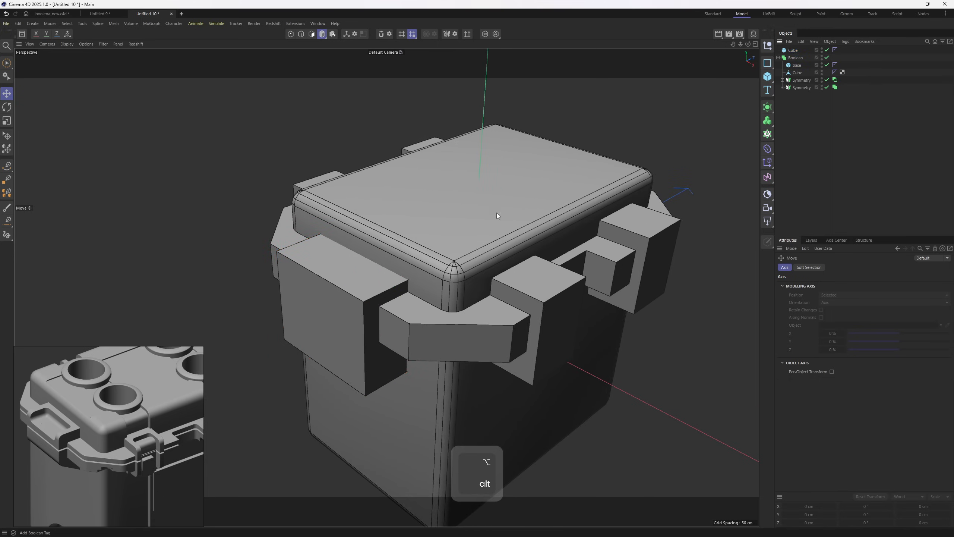
click(767, 46)
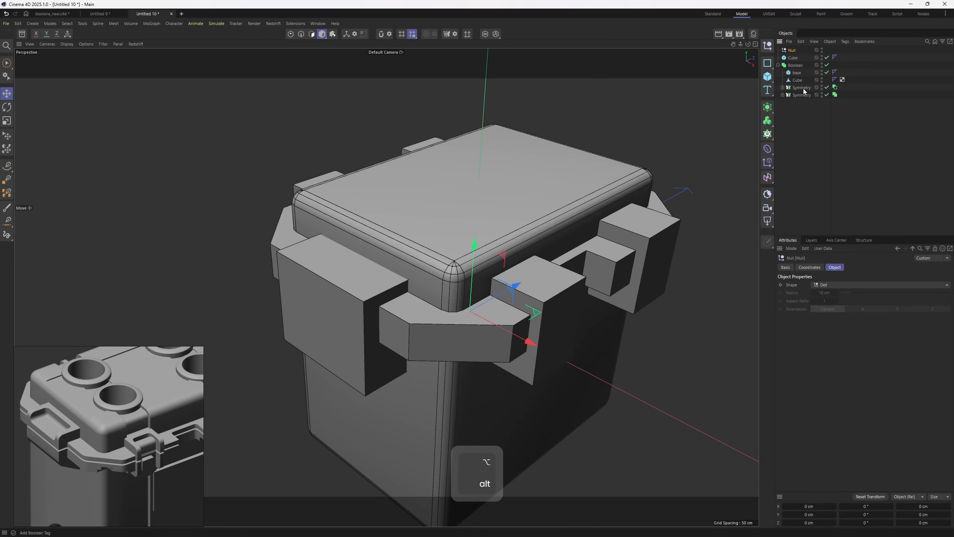
drag(793, 53, 793, 52)
click(768, 107)
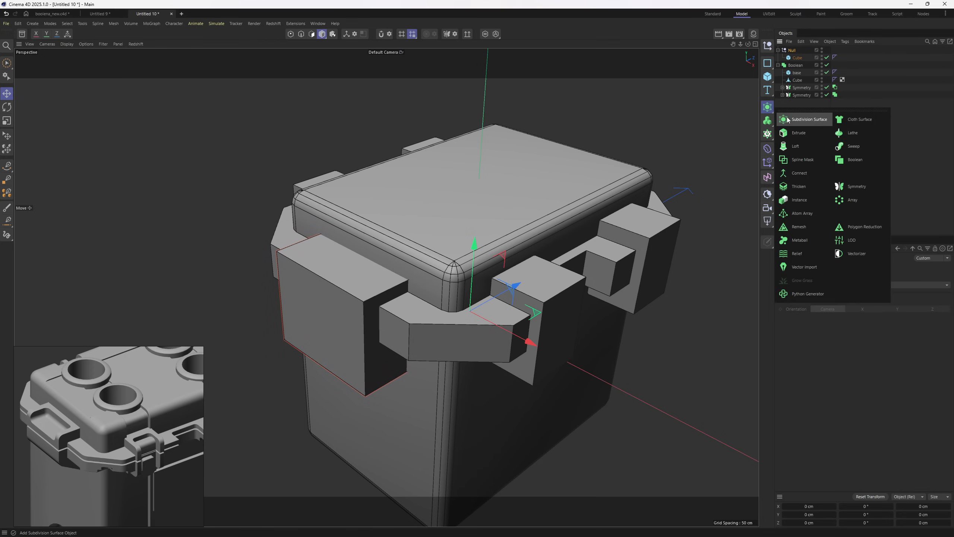
alt+click(854, 187)
Turn off X mirroring on the handle's Symmetry generator and set Z to + to -.
alt+drag(600, 204, 526, 218)
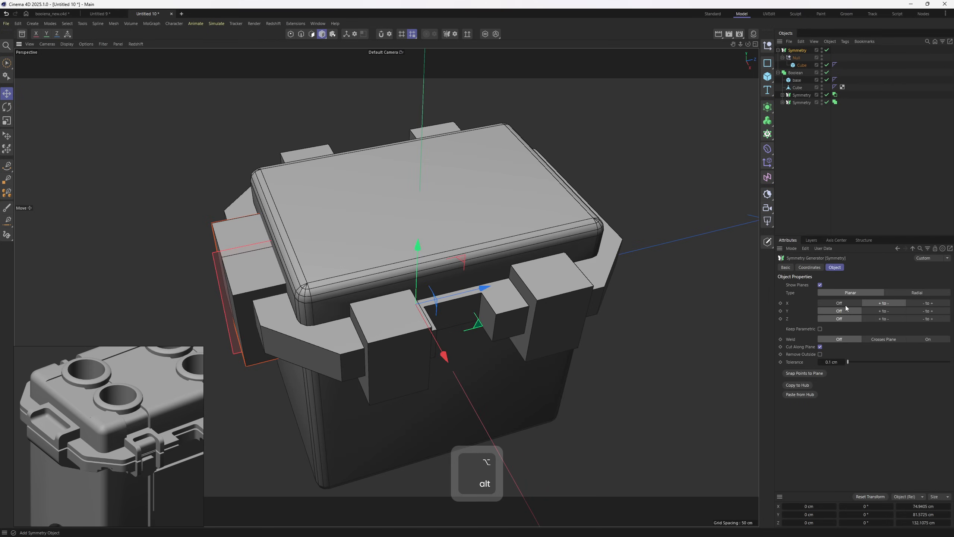
click(850, 304)
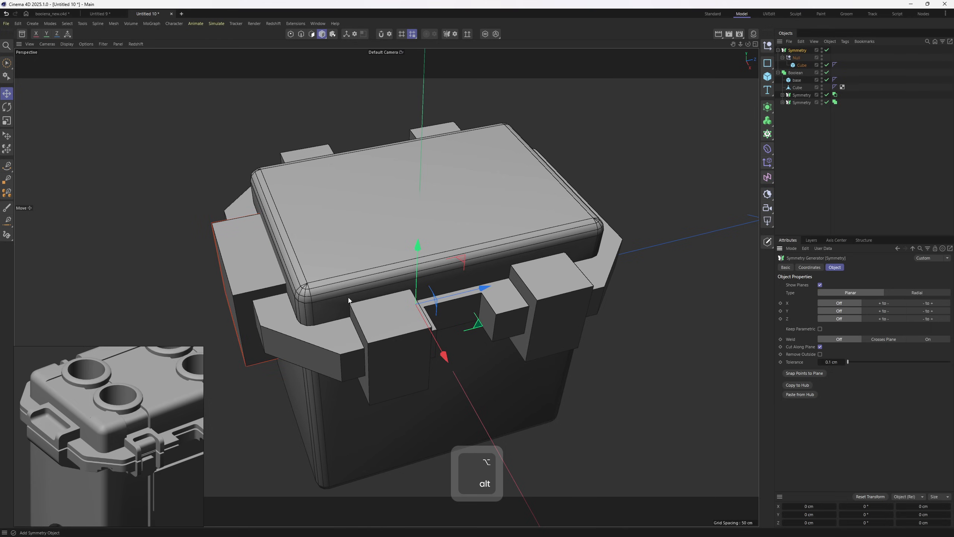
click(882, 319)
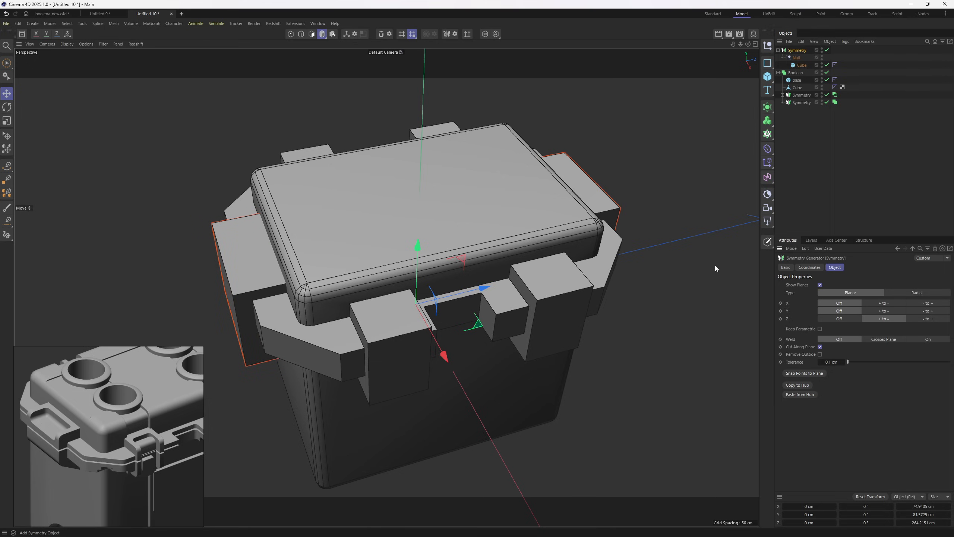
Collapse the handle's Symmetry generator and place it last inside the Boolean.
click(778, 50)
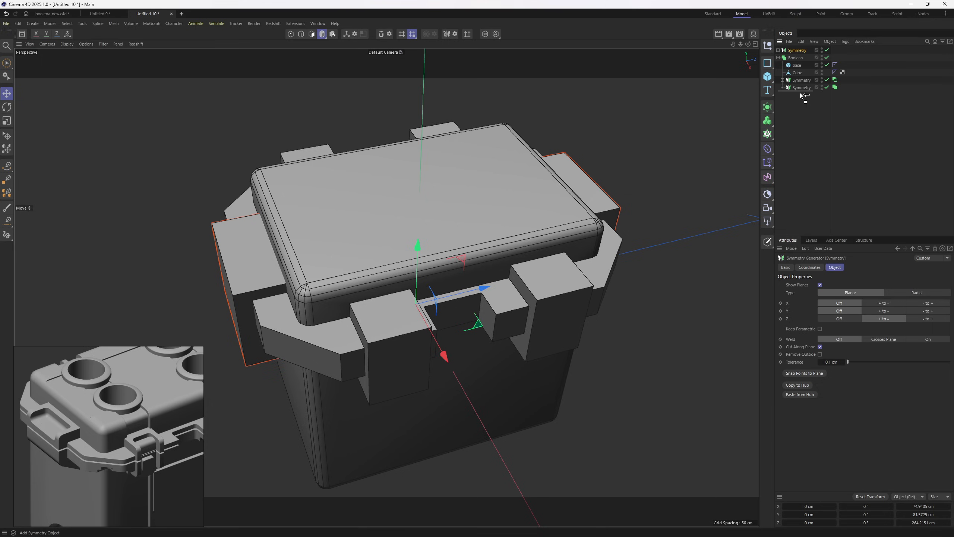
drag(800, 96, 805, 87)
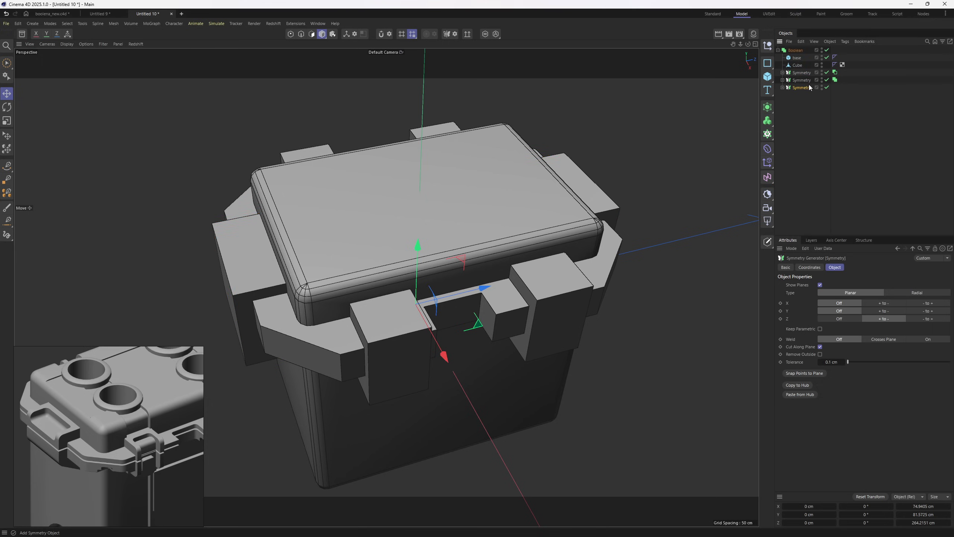
click(799, 51)
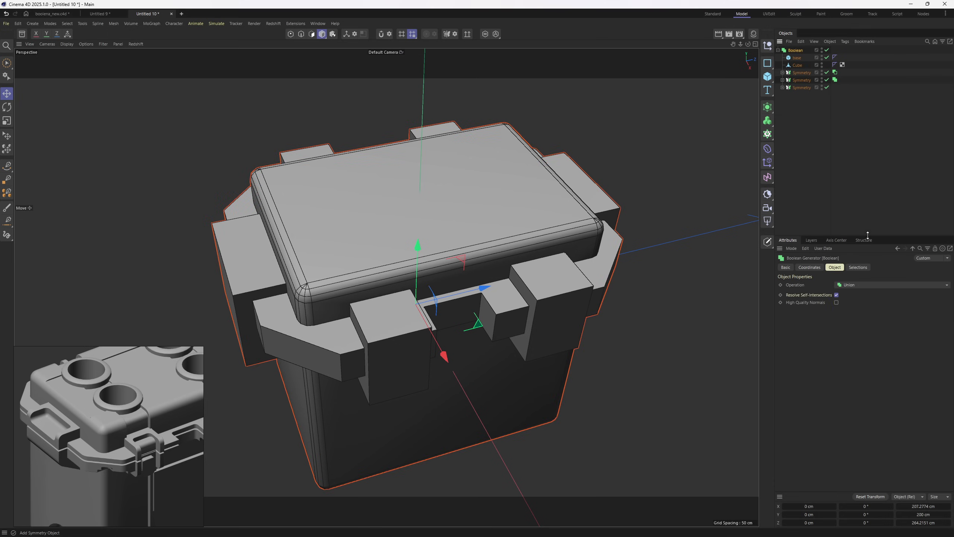
alt+drag(376, 276, 443, 228)
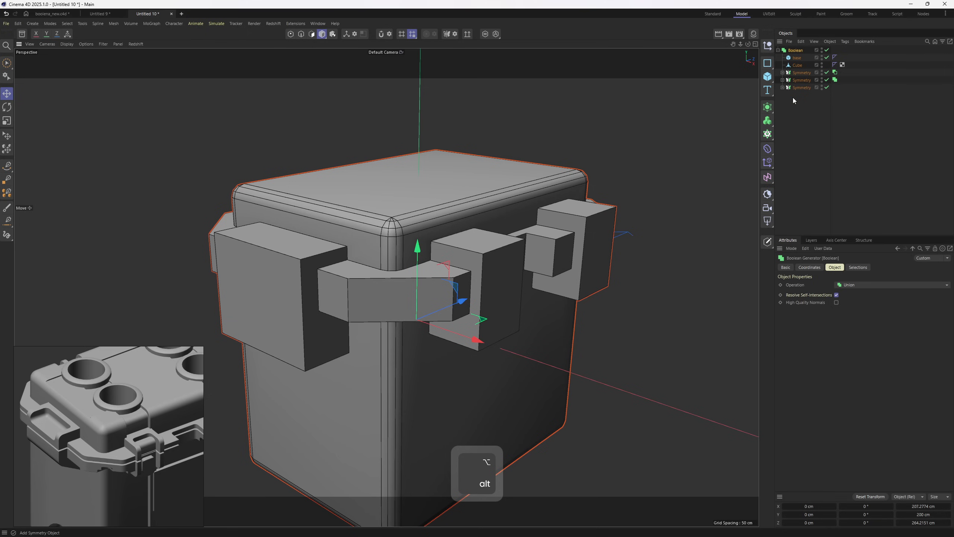
Duplicate the handle's Symmetry outside the Boolean, raise the copy's cube to about 99 cm in Y, and narrow it to about 56 cm.
click(800, 87)
key(ctrl+v)
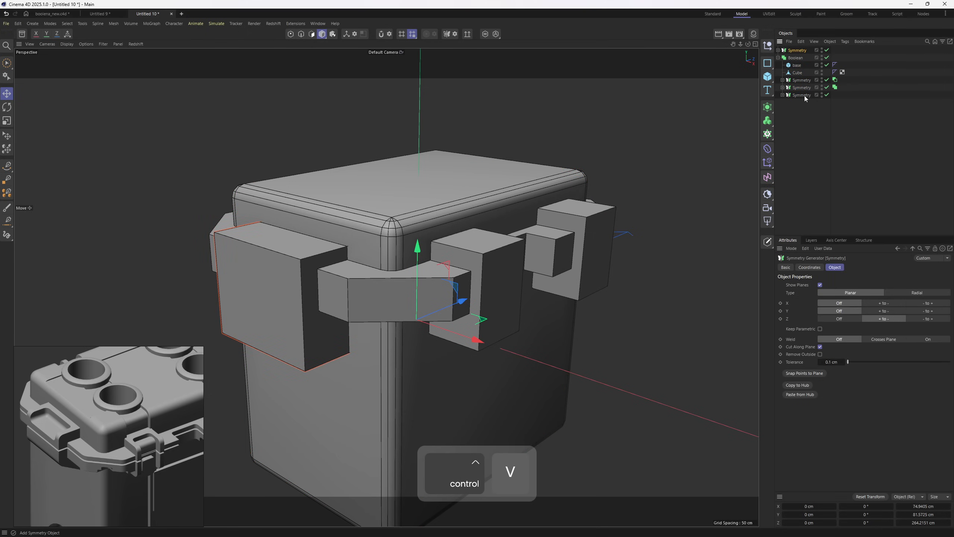
click(778, 51)
click(799, 65)
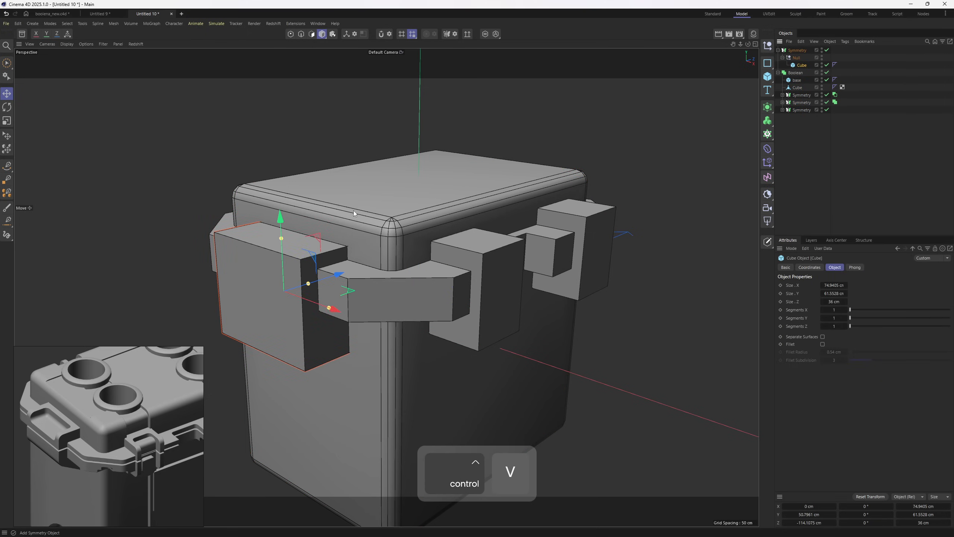
drag(281, 224, 277, 130)
alt+drag(277, 129, 290, 188)
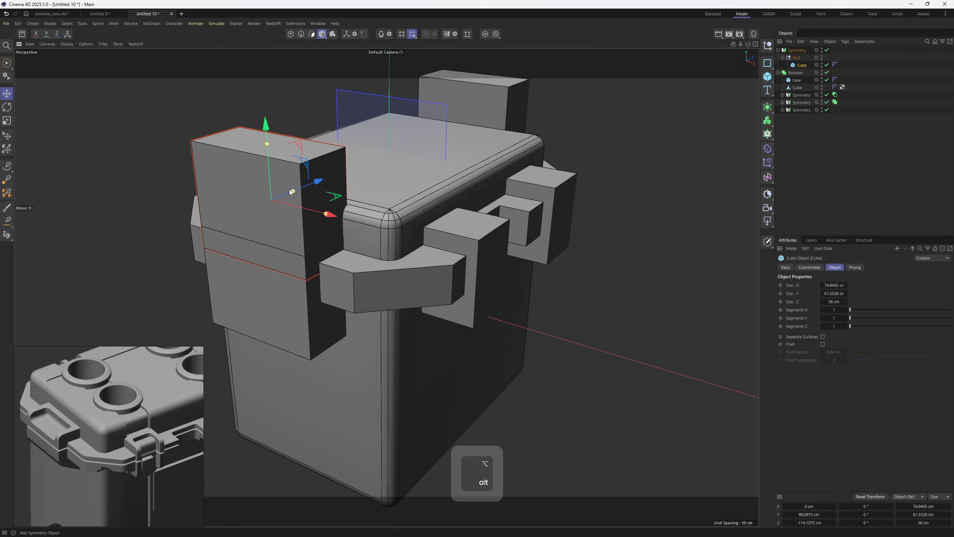
drag(326, 218, 297, 218)
Move the copied handle Symmetry last into the Boolean with a Subtract Boolean tag to cut recesses into the handle blocks.
mouse_move(784, 51)
mouse_down()
mouse_move(800, 102)
mouse_move(835, 75)
mouse_move(837, 95)
mouse_up()
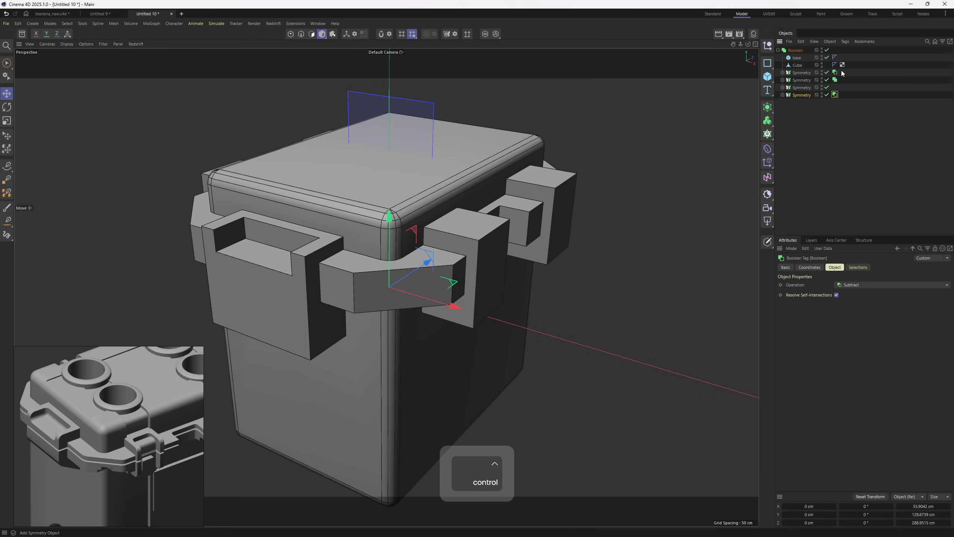
mouse_move(420, 233)
alt+mouse_down()
mouse_move(476, 234)
mouse_move(490, 207)
mouse_move(431, 245)
alt+mouse_up()
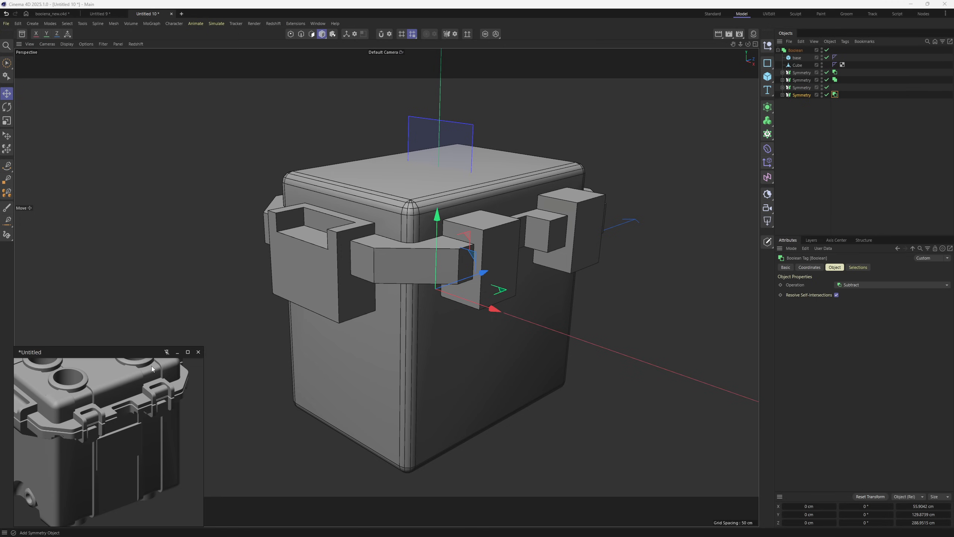
Duplicate the base cube outside the Boolean and make the copy editable.
click(797, 58)
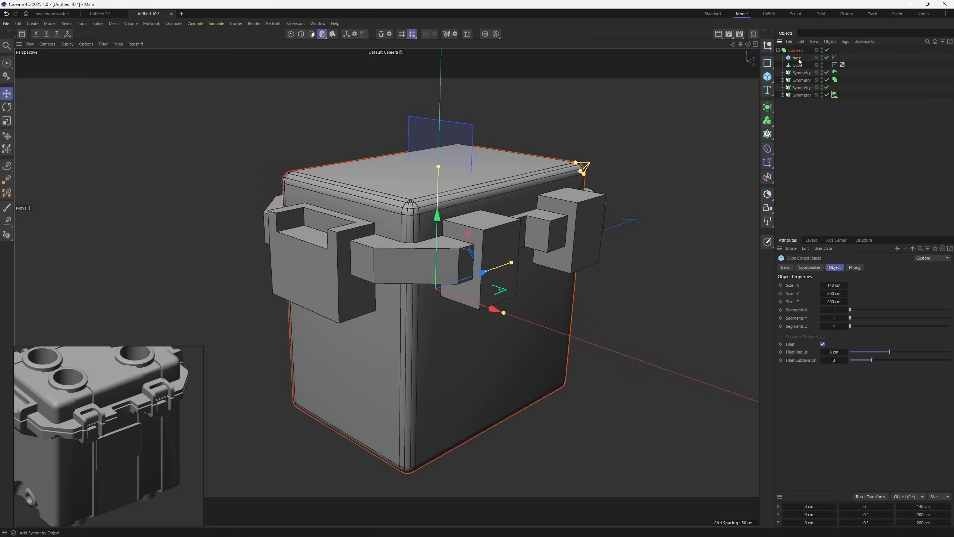
key(ctrl+c)
key(ctrl+v)
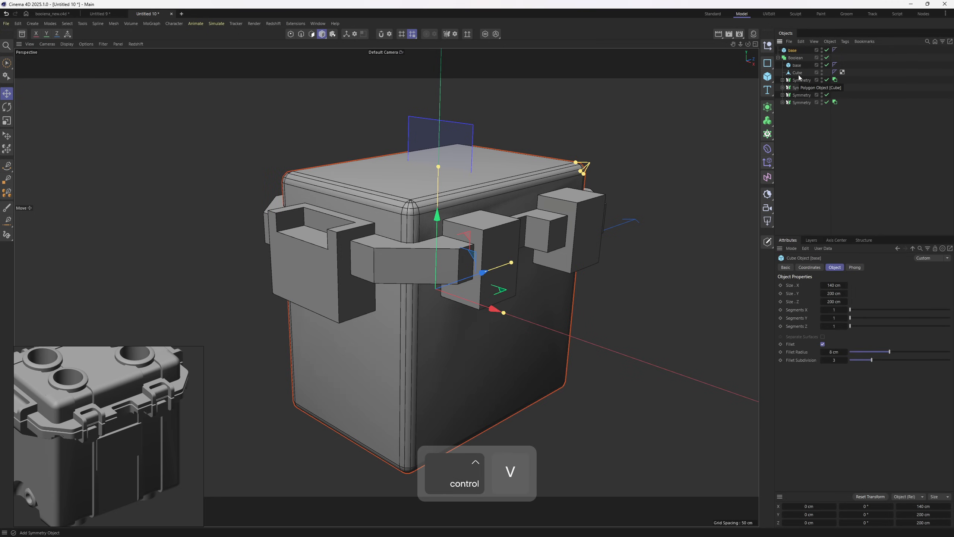
key(c)
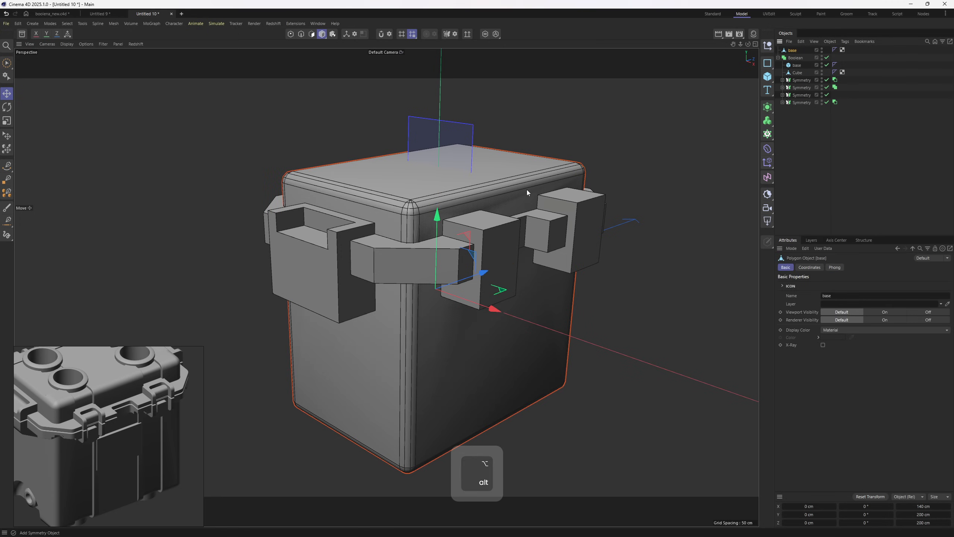
Loop-select the polygon band across the base copy's top and long sides, and delete all its other polygons.
alt+drag(481, 226, 456, 224)
key(3)
key(u)
key(l)
click(489, 268)
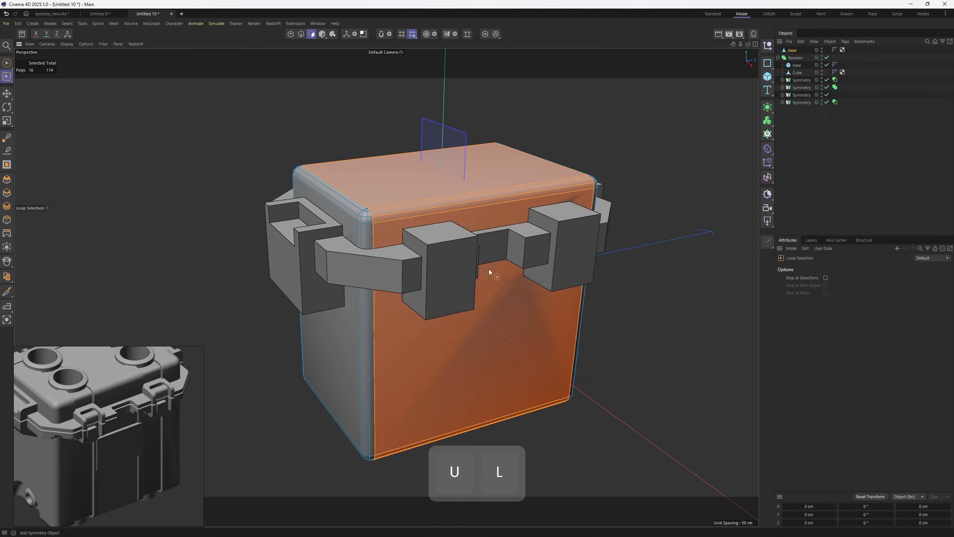
key(u)
key(i)
key(Delete)
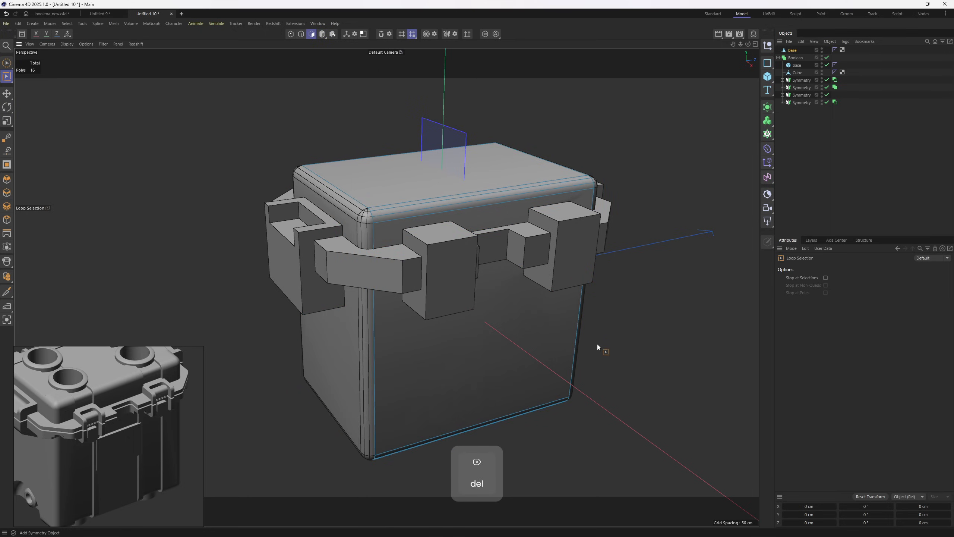
Narrow all polygons of the base copy's band to about 25 cm in Z and shift them to about -52 cm, in line with one latch.
key(ctrl+a)
key(t)
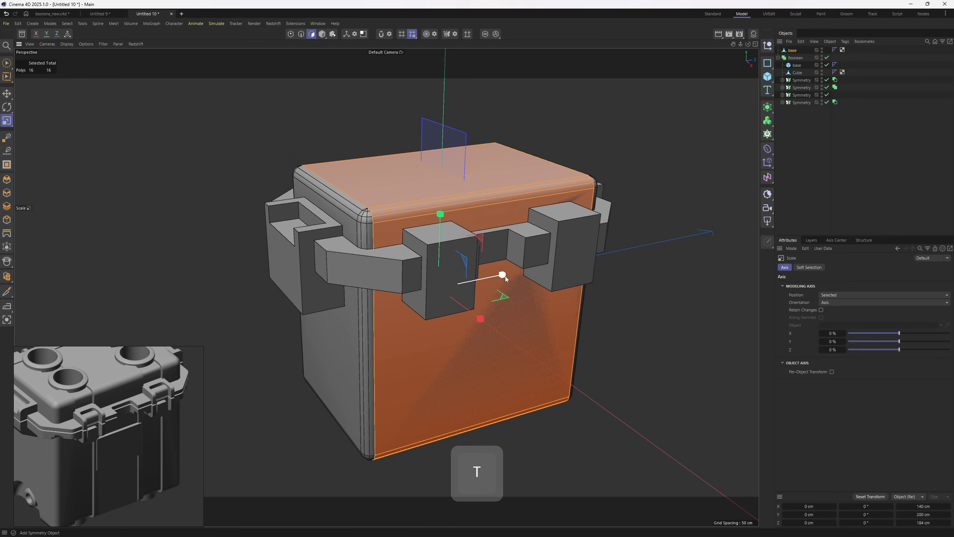
drag(505, 277, 449, 287)
key(e)
alt+drag(461, 239, 379, 258)
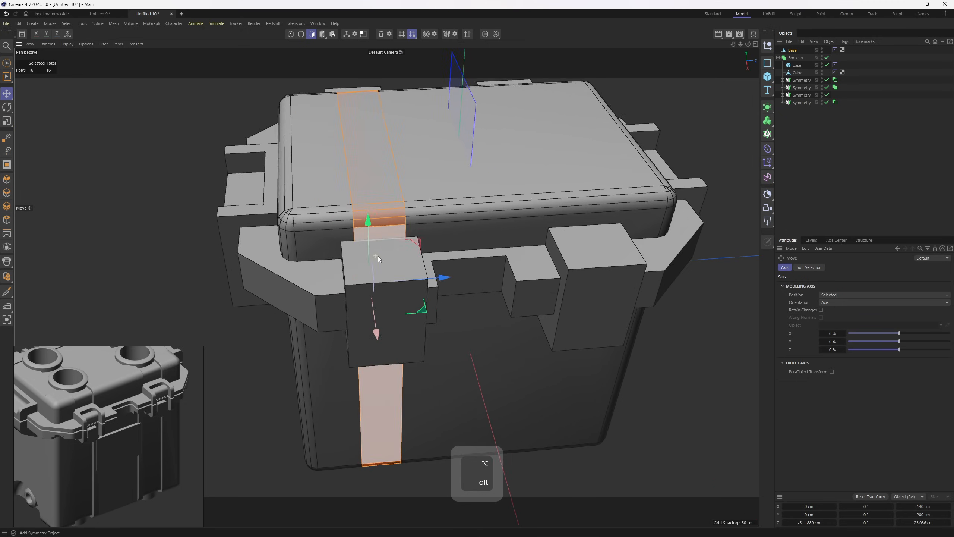
alt+right_drag(379, 258, 413, 267)
drag(441, 284, 507, 253)
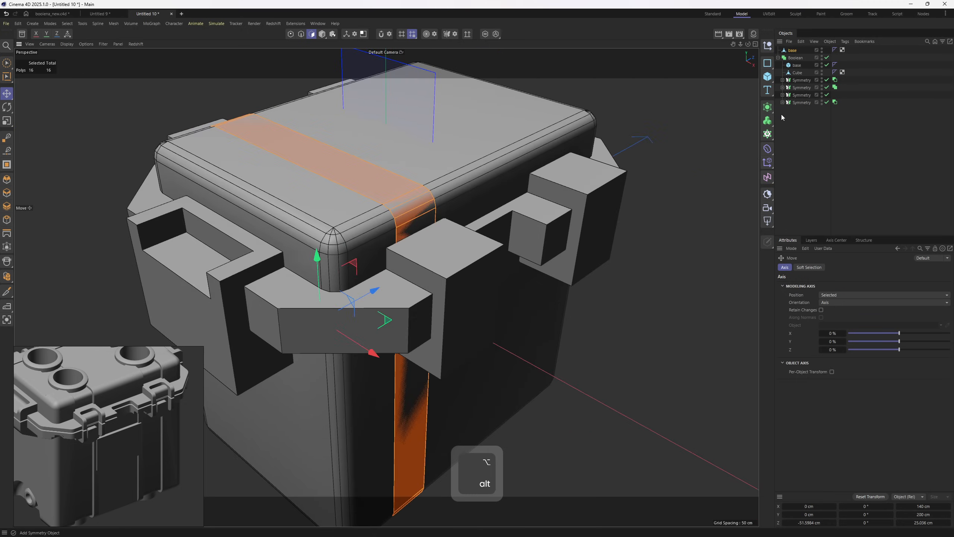
Give the narrowed polygon band thickness by placing it under a Thicken generator.
drag(767, 107, 794, 135)
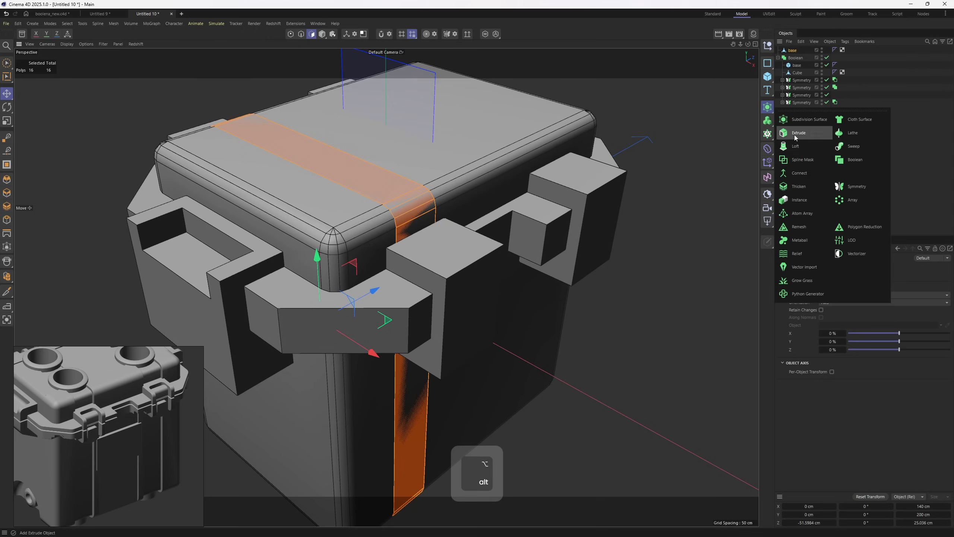
alt+click(804, 192)
alt+drag(500, 225, 589, 239)
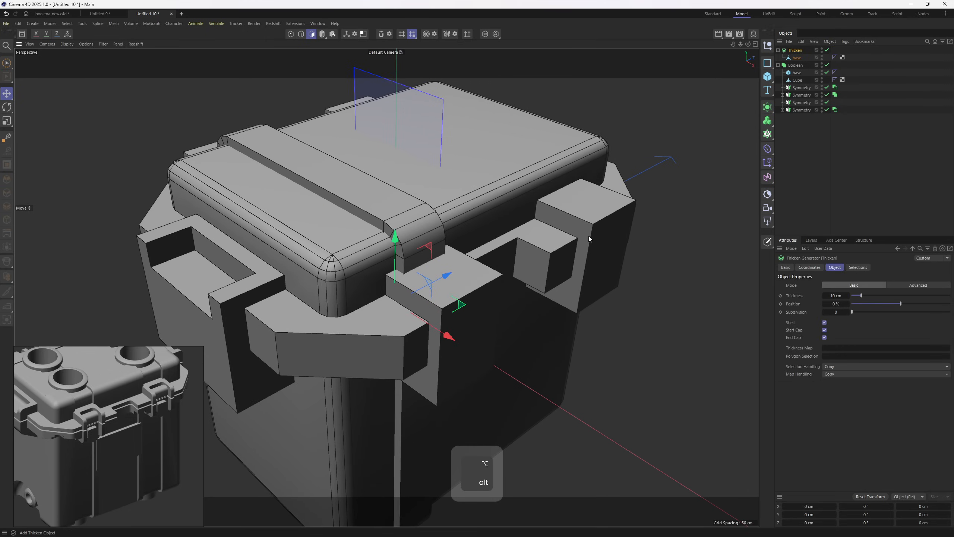
Group the Thicken under a Null and mirror it with a Symmetry generator, X plane off and Z plane set to + to -.
click(777, 51)
click(768, 48)
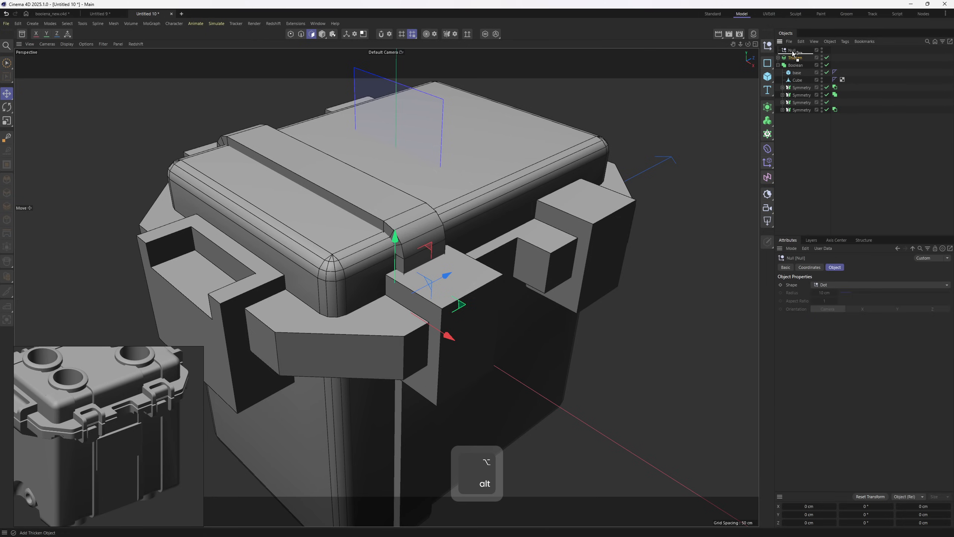
drag(794, 52, 793, 51)
click(767, 106)
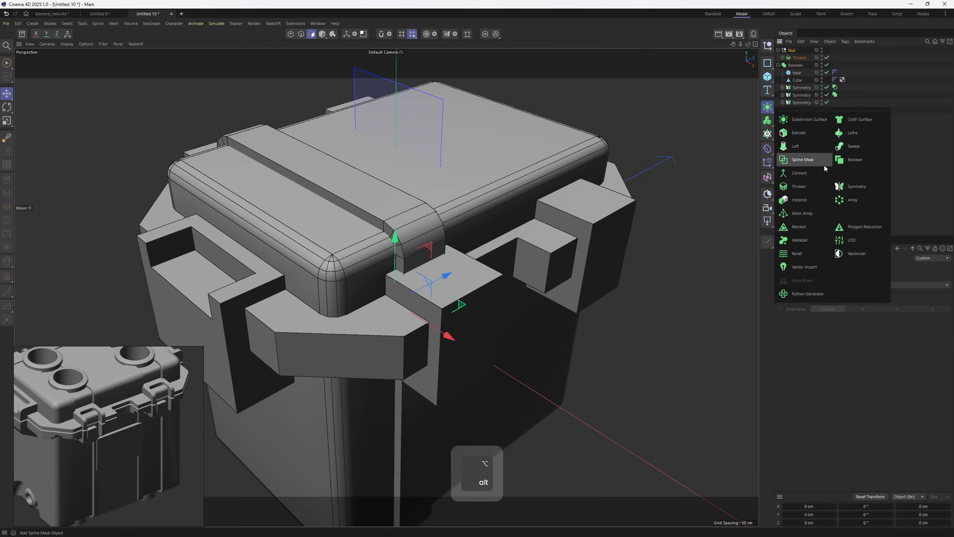
alt+click(842, 186)
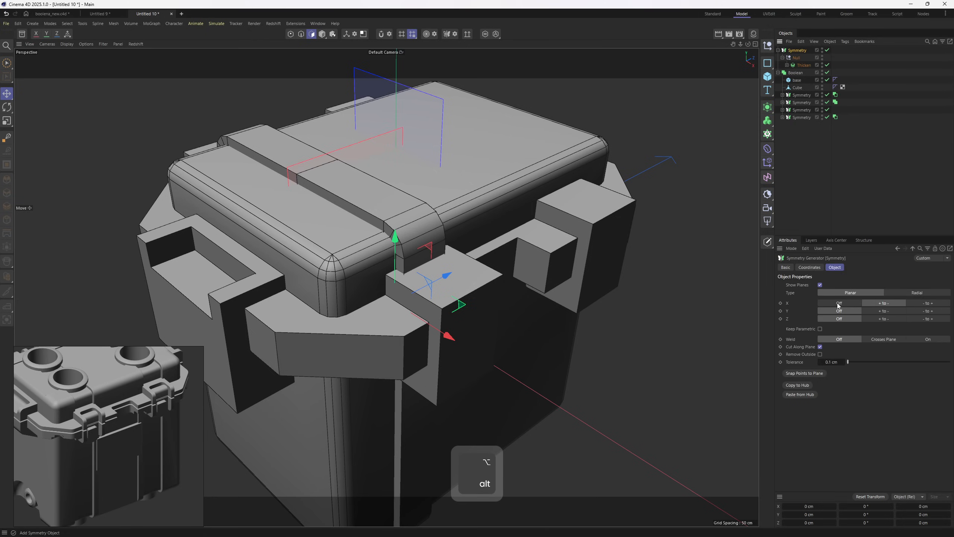
click(839, 304)
click(887, 321)
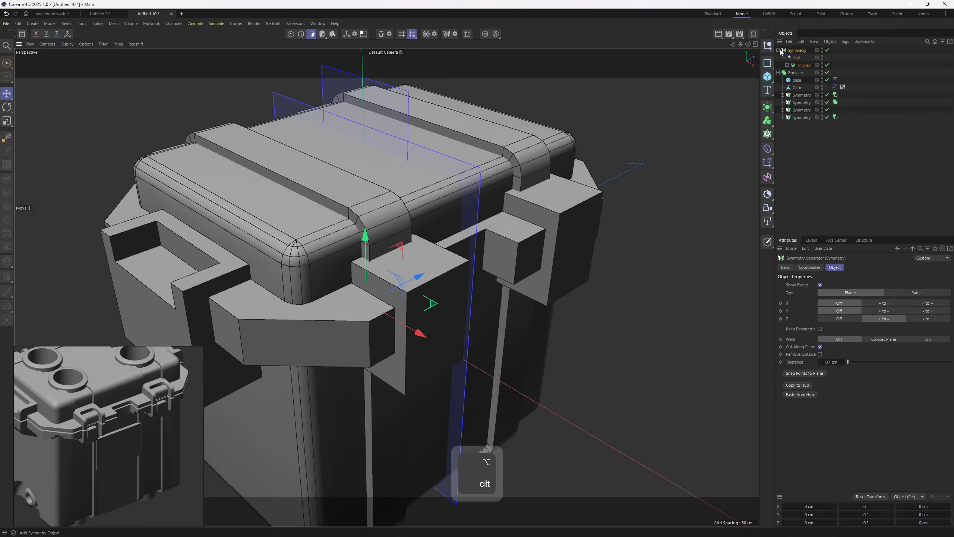
Move the band Symmetry last into the Boolean with a Subtract Boolean tag to cut grooves around the container.
click(777, 50)
drag(803, 97, 835, 103)
click(856, 125)
alt+drag(603, 202, 530, 241)
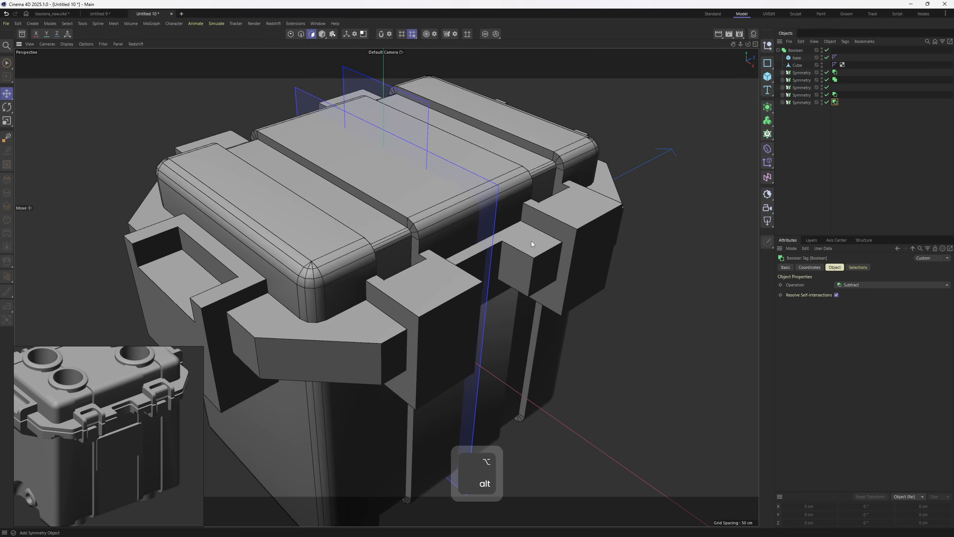
scroll(435, 282, up, 4)
alt+drag(436, 282, 721, 165)
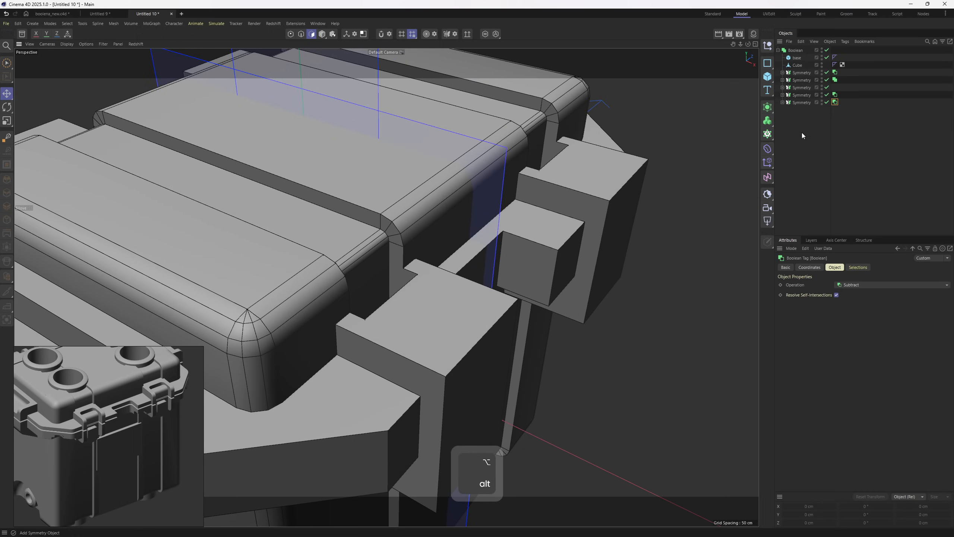
click(815, 118)
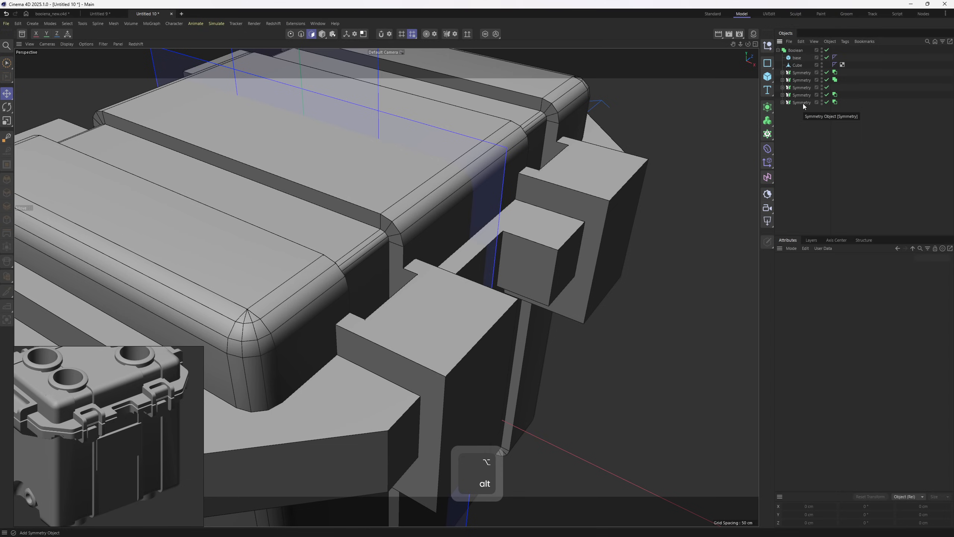
Reorder the band Symmetry directly after the base inside the Boolean so the grooves cut only the container body.
drag(802, 103, 803, 67)
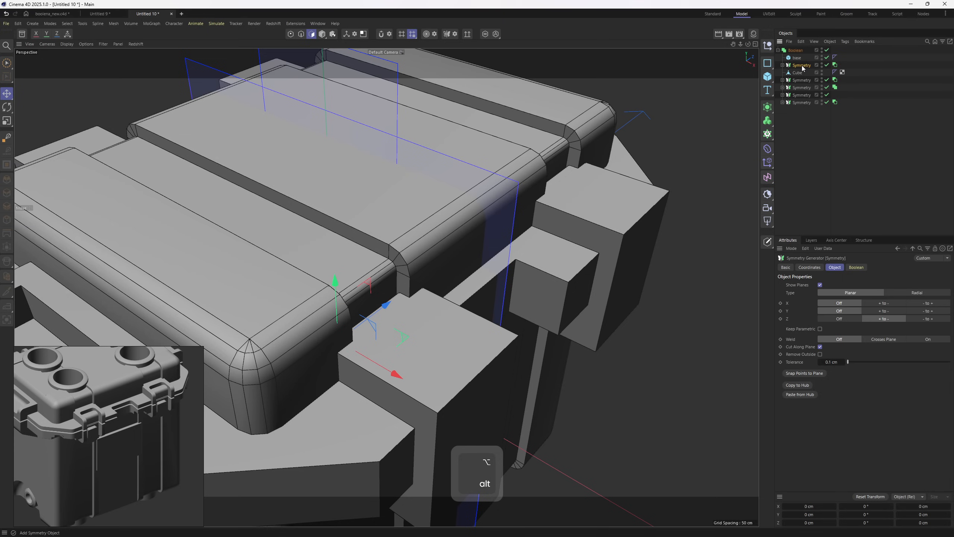
click(798, 65)
alt+drag(493, 227, 468, 275)
alt+middle_drag(395, 298, 419, 243)
alt+drag(420, 242, 484, 219)
Examine the latch cube inside its Symmetry and view the grooved container from several angles.
click(541, 218)
click(803, 96)
click(783, 88)
click(786, 95)
click(806, 103)
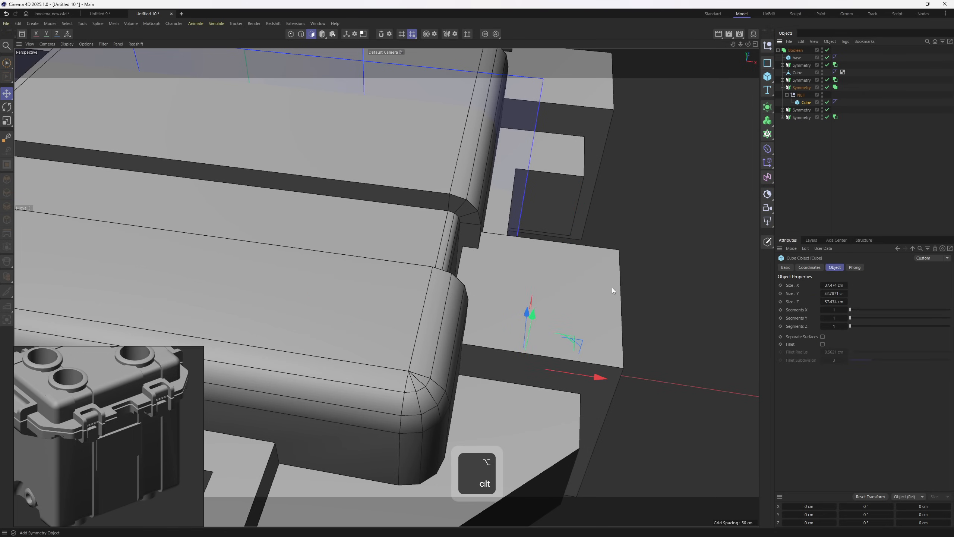
alt+drag(590, 375, 398, 233)
alt+right_drag(398, 233, 390, 351)
alt+drag(395, 342, 571, 226)
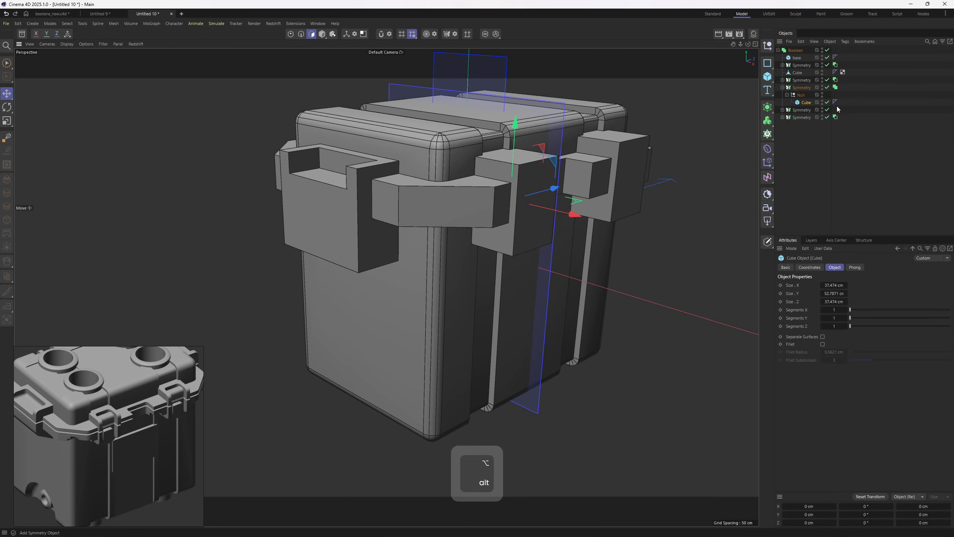
click(782, 87)
Add a cylinder, check the wheel cutout in the reference, and orient the cylinder along +Z.
drag(767, 77, 850, 90)
middle_drag(56, 485, 88, 473)
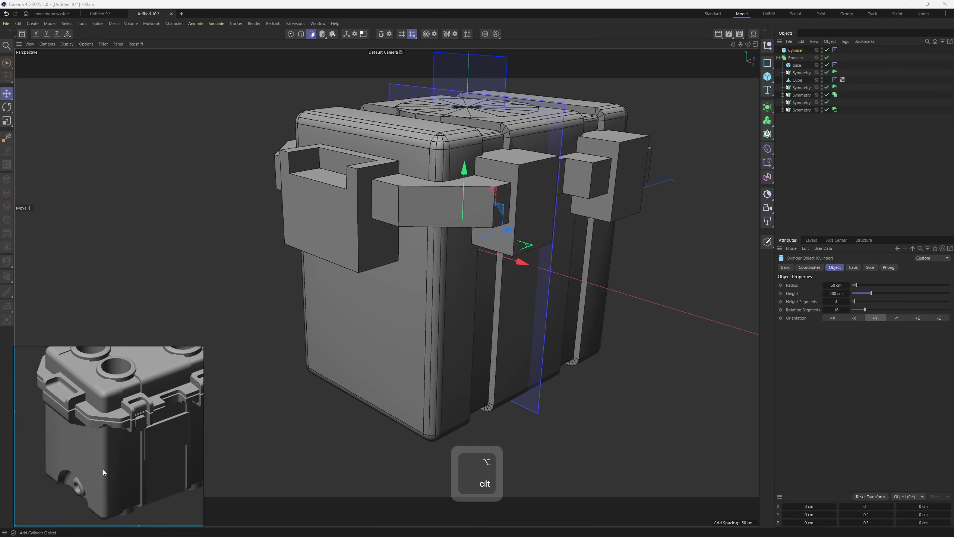
alt+drag(104, 474, 140, 407)
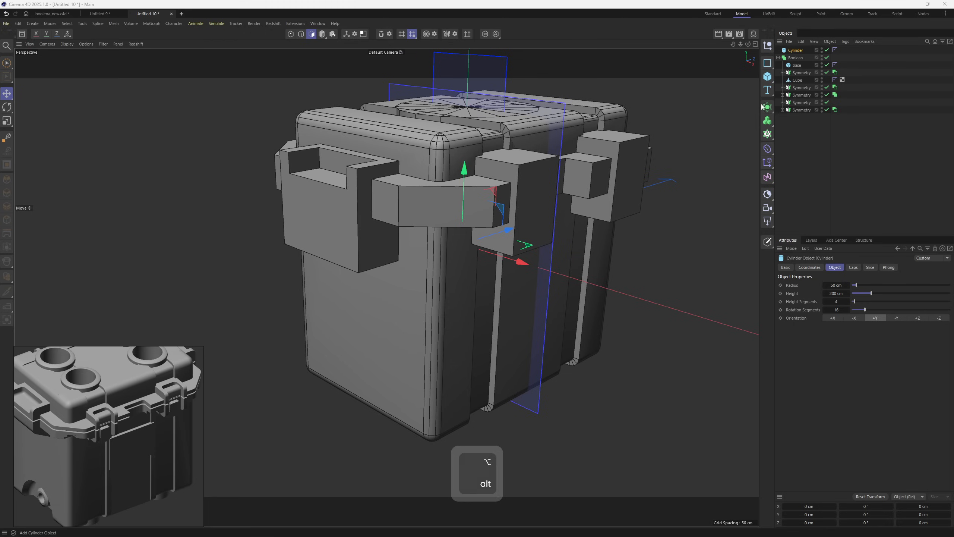
click(832, 317)
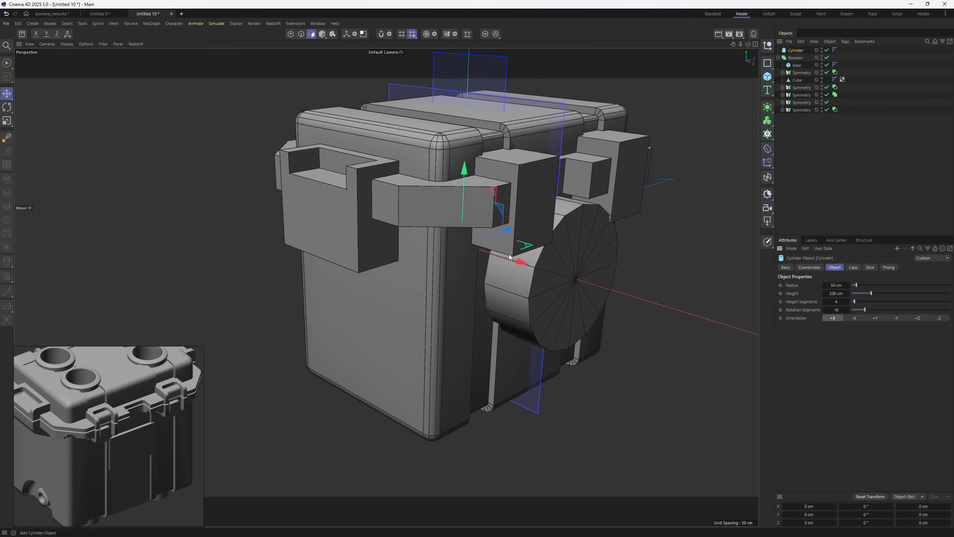
click(918, 318)
In the front view, shrink the cylinder to a radius of about 29 cm and lower it to about -86 cm in Y.
middle_click(542, 286)
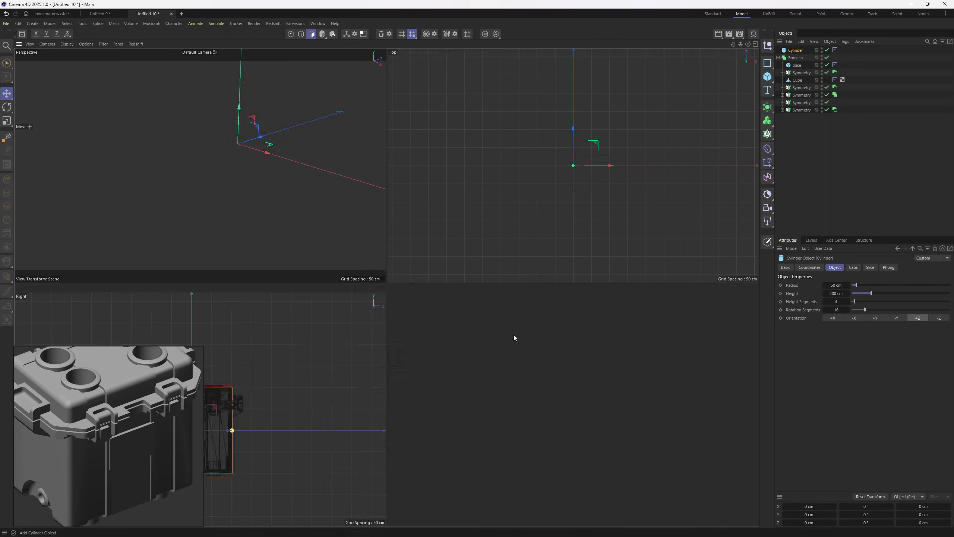
middle_click(505, 375)
scroll(488, 357, up, 4)
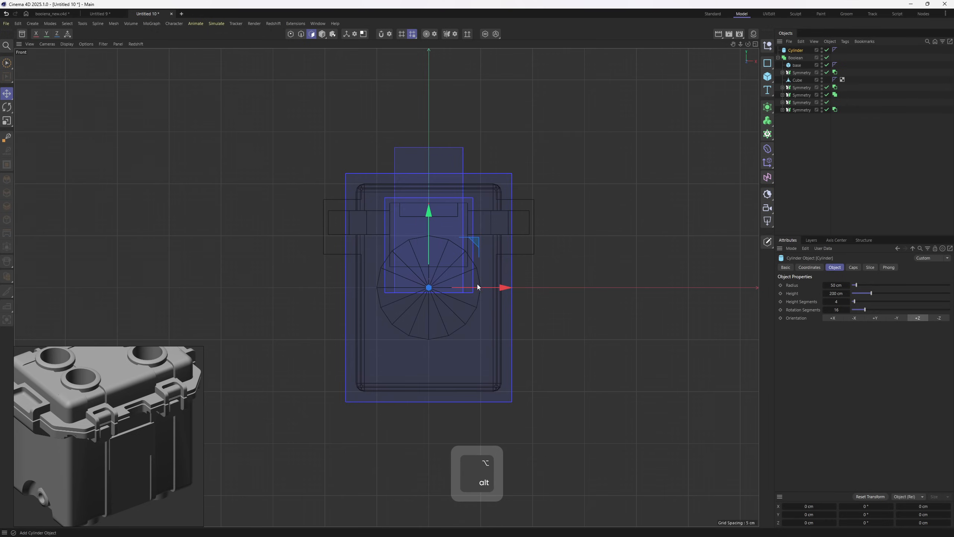
key(t)
key(ctrl+z)
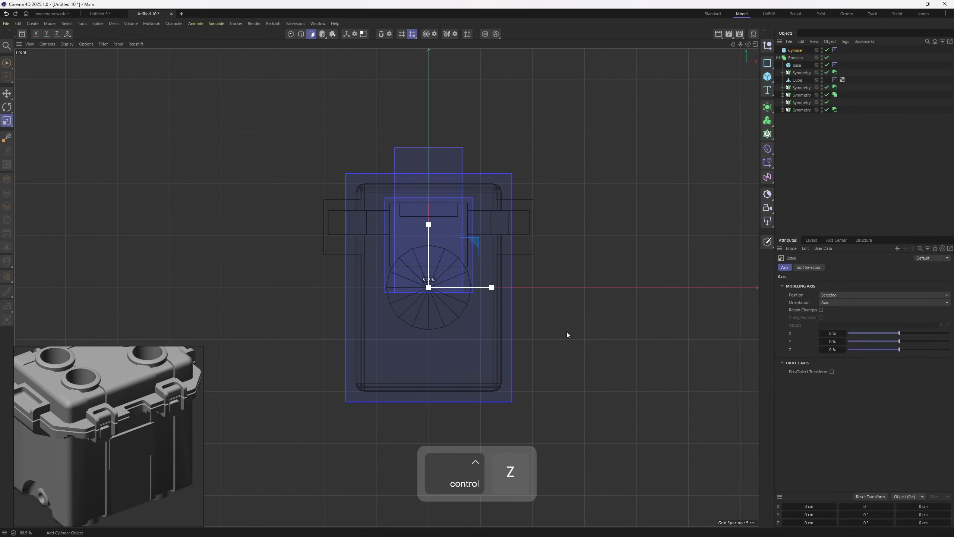
key(e)
drag(428, 219, 427, 299)
key(t)
drag(675, 366, 600, 373)
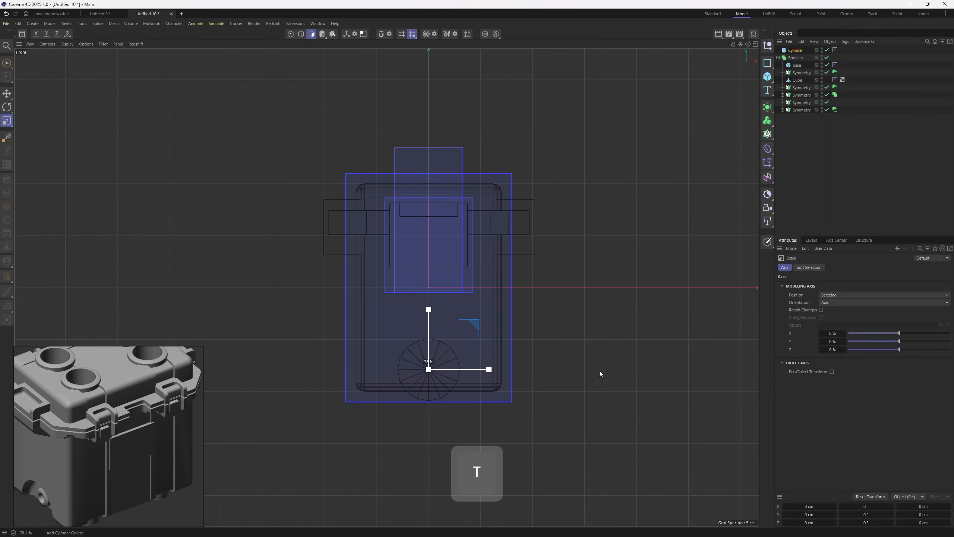
key(e)
drag(429, 304, 429, 312)
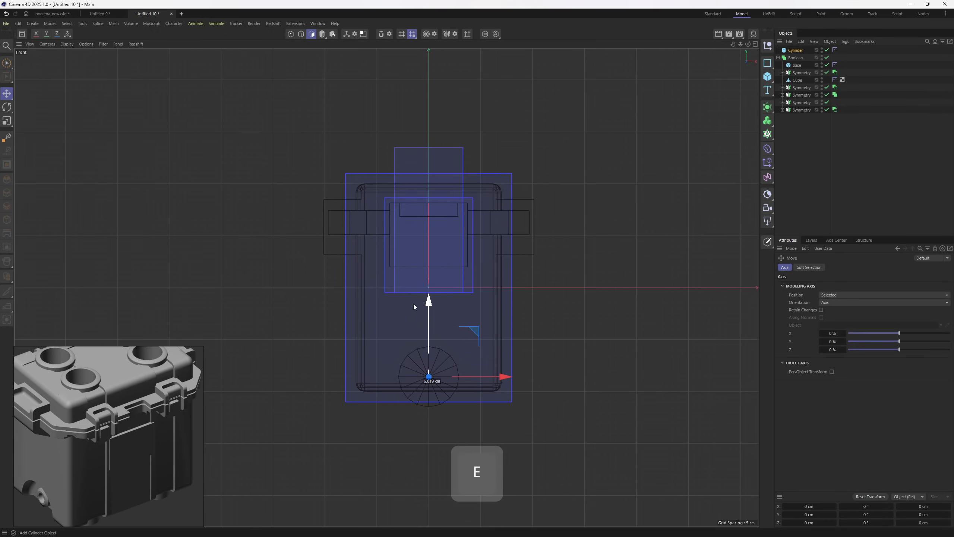
Place the cylinder at the container's short end, about -105 cm in Z, with a height of about 25.5 cm.
middle_click(415, 305)
middle_click(372, 272)
alt+drag(372, 273, 316, 289)
drag(546, 322, 430, 352)
key(4)
alt+middle_drag(442, 309, 452, 284)
alt+drag(451, 284, 449, 284)
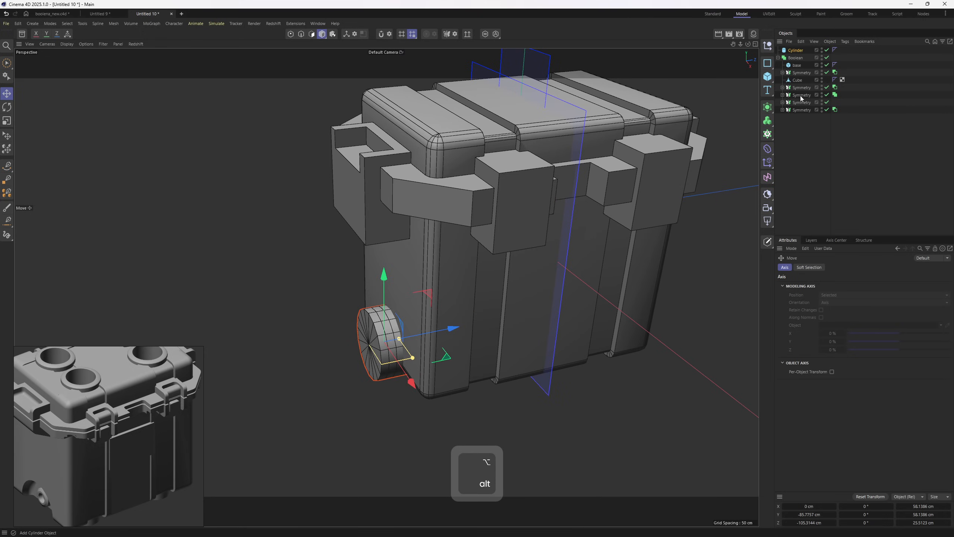
Group the cylinder under a Null and mirror it with a Symmetry generator, X plane off and Z plane set to + to -.
click(768, 46)
drag(794, 53, 793, 51)
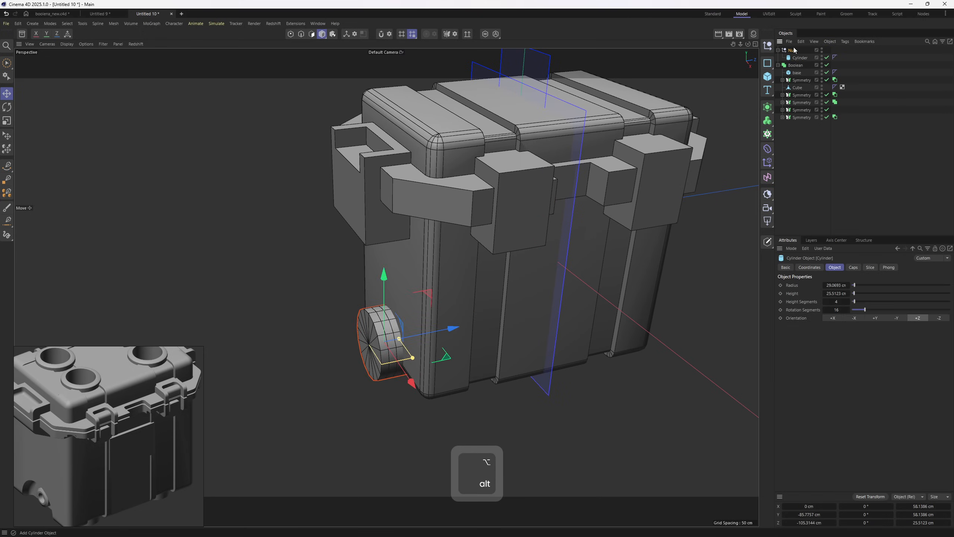
click(767, 107)
alt+click(857, 186)
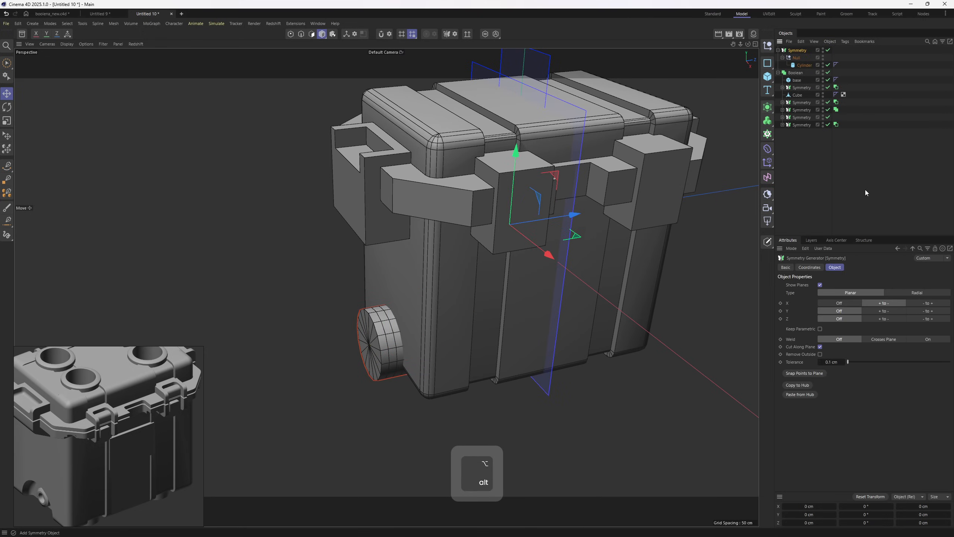
click(839, 303)
alt+drag(507, 253, 473, 232)
alt+drag(385, 286, 604, 230)
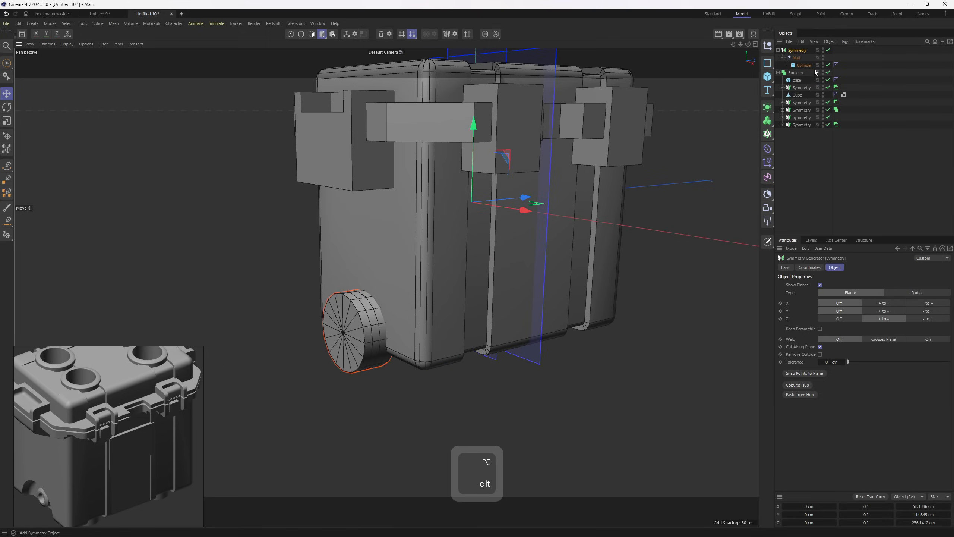
Set the cylinder to 1 height segment and 32 rotation segments.
click(804, 65)
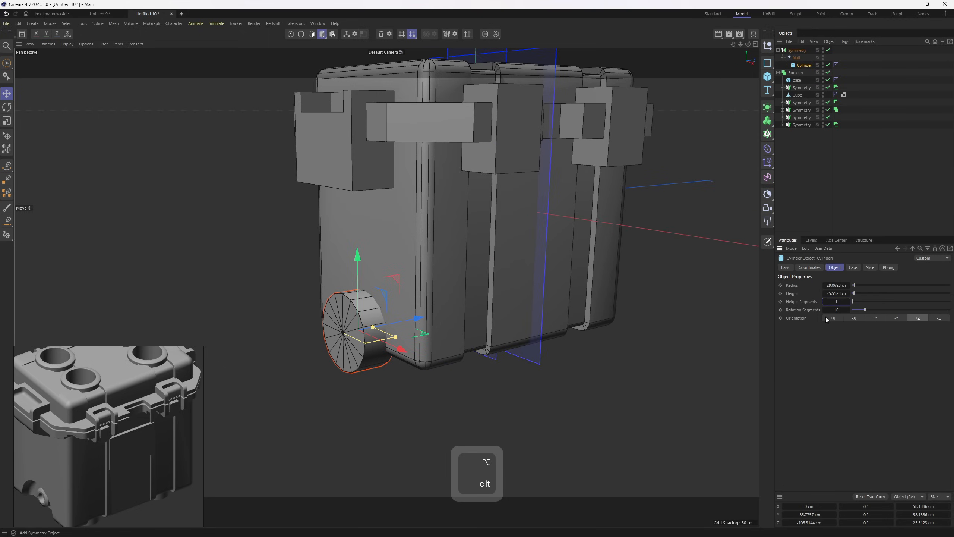
double_click(837, 310)
text(32)
key(Return)
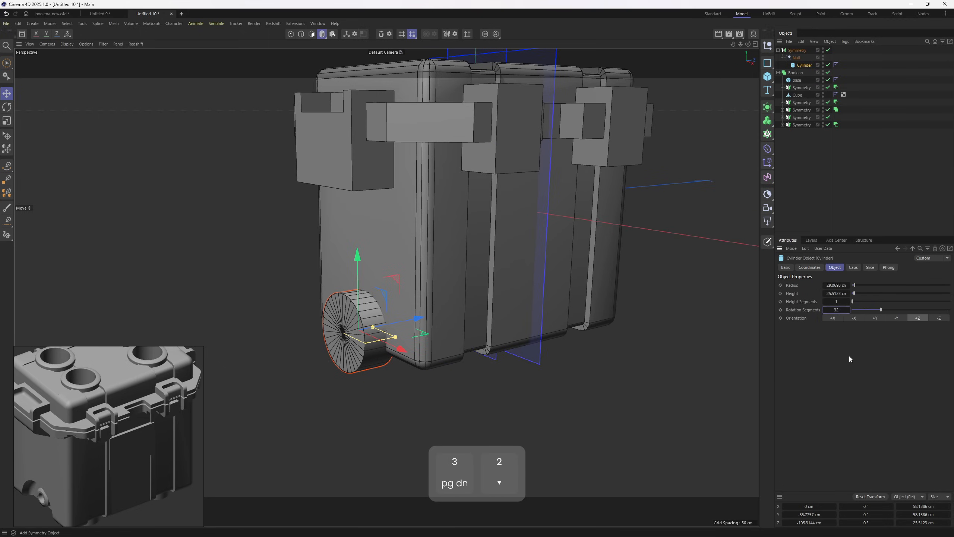
alt+drag(428, 284, 518, 226)
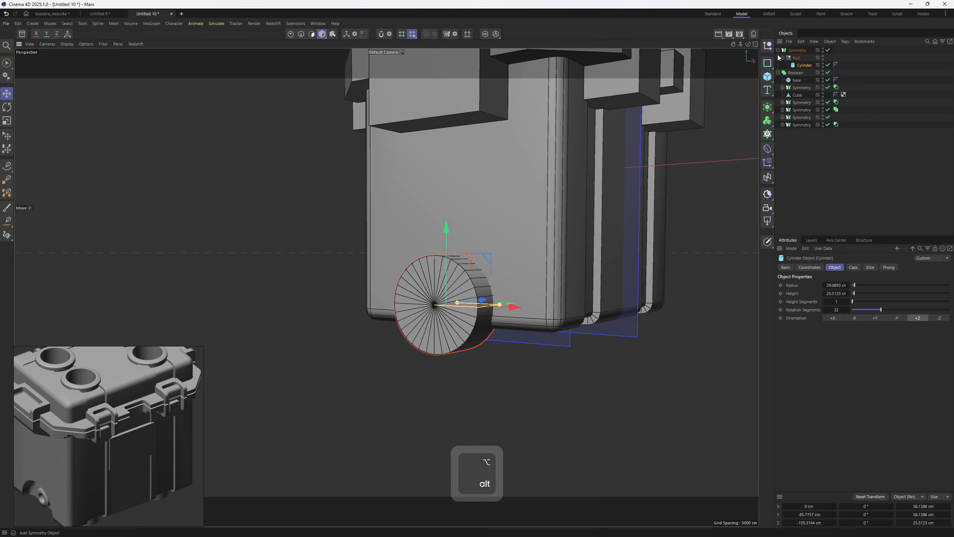
Move the cylinder Symmetry last into the Boolean with a Subtract Boolean tag to cut wheel recesses into the lower body.
click(778, 50)
drag(796, 51, 798, 109)
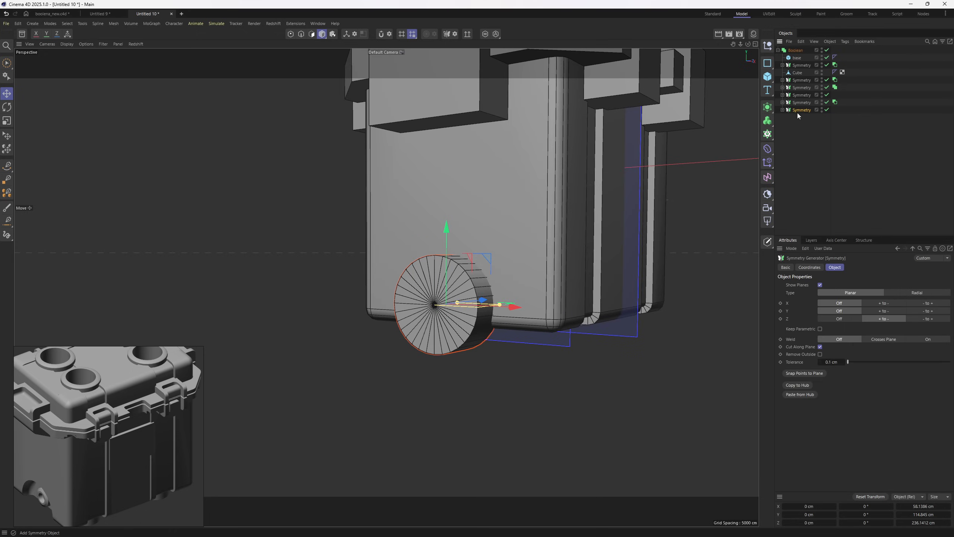
key(ctrl)
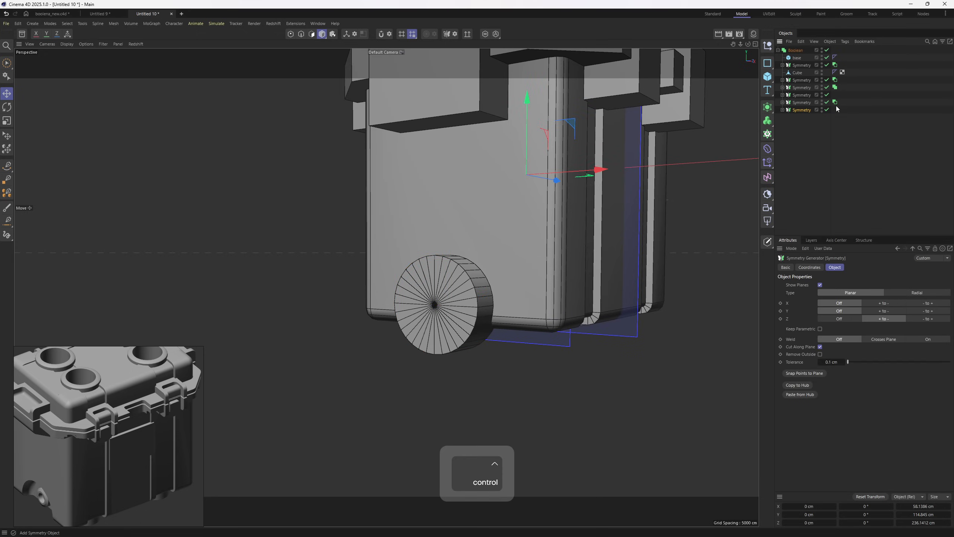
ctrl+drag(839, 111, 838, 110)
alt+drag(545, 301, 565, 239)
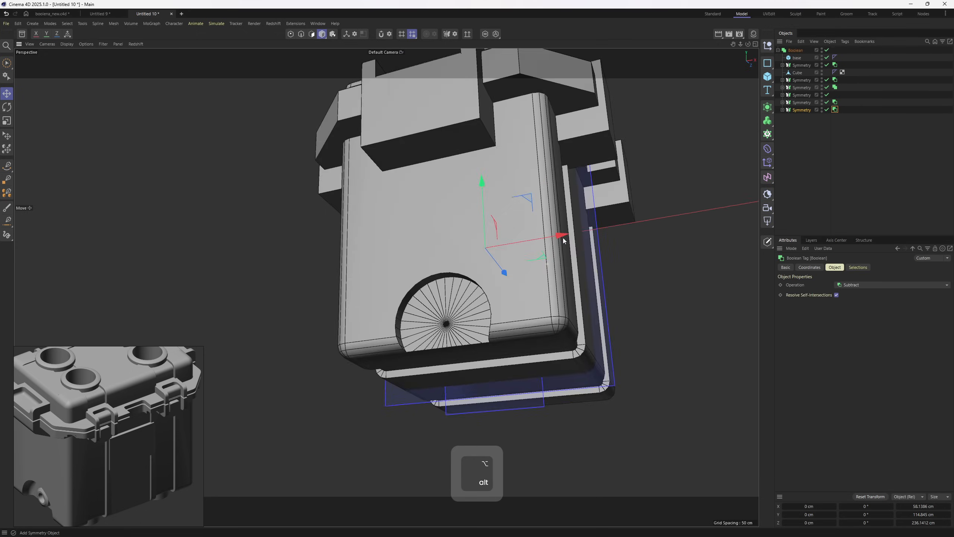
Enlarge the wheel-recess cylinder to about 77 cm across and lower it to about -92 cm in Y.
click(782, 110)
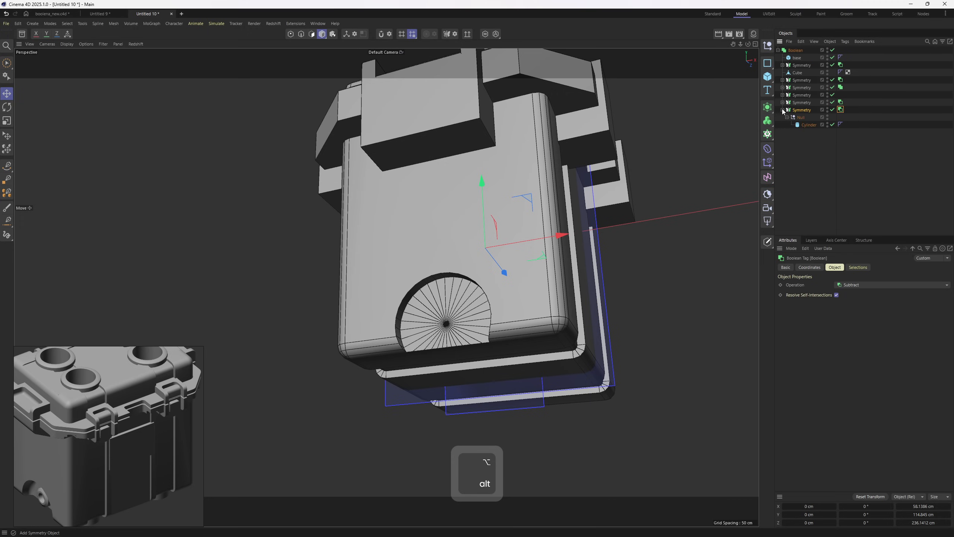
click(797, 126)
key(t)
alt+drag(667, 305, 609, 341)
key(e)
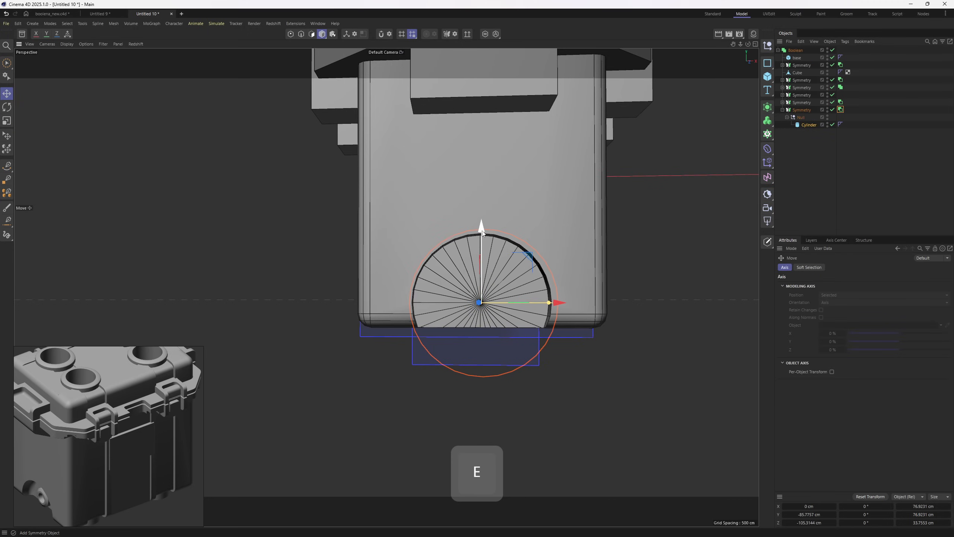
alt+drag(481, 233, 430, 261)
drag(378, 218, 378, 225)
alt+drag(386, 228, 364, 220)
alt+right_drag(514, 222, 420, 268)
alt+drag(421, 269, 372, 307)
alt+middle_drag(372, 307, 312, 440)
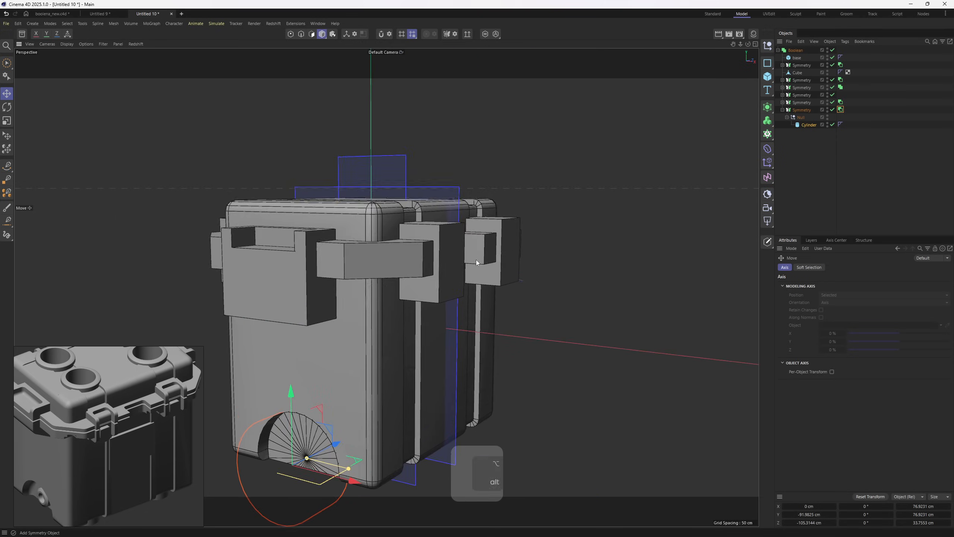
alt+drag(477, 264, 653, 179)
Duplicate the base cube outside the Boolean and make the copy editable.
click(796, 58)
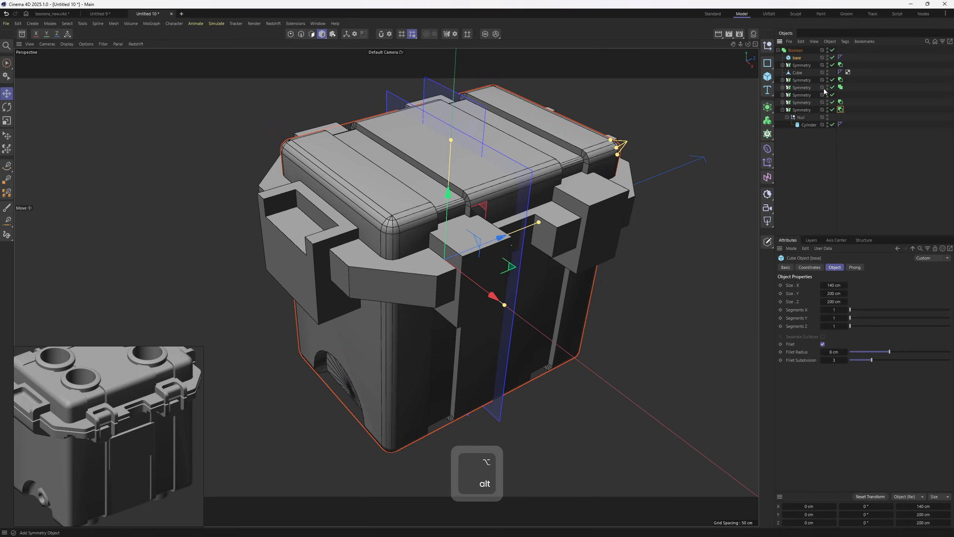
key(ctrl+c)
key(ctrl+v)
alt+drag(548, 211, 496, 221)
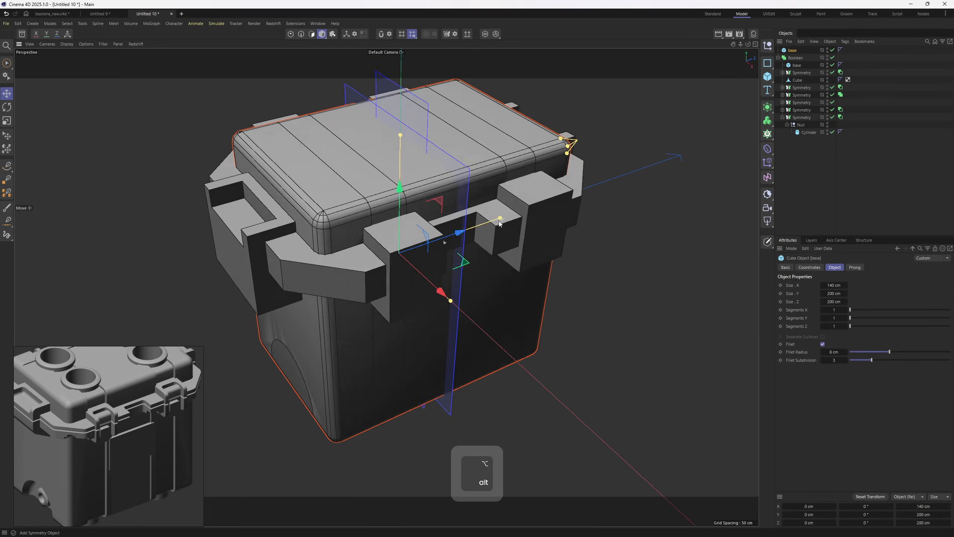
key(3)
key(c)
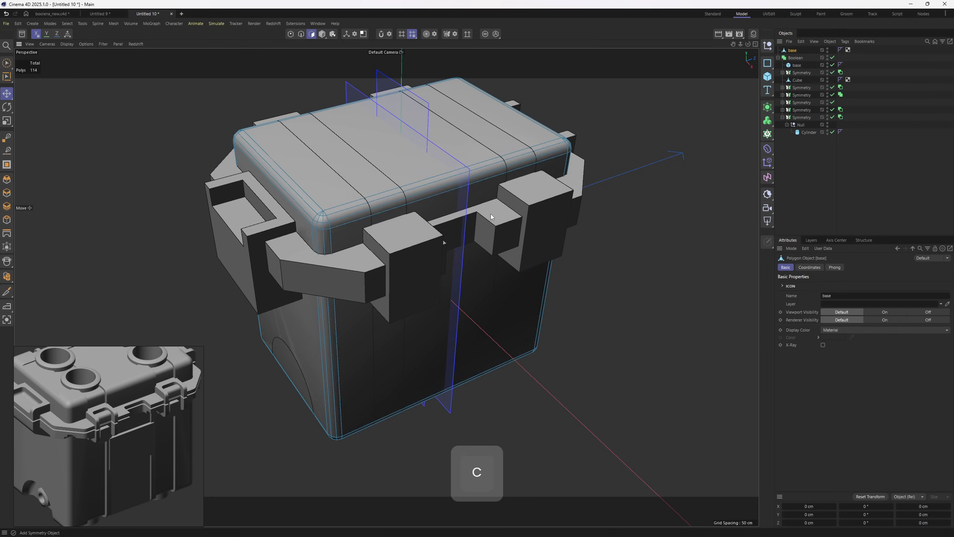
Delete the copy's end-face and corner polygons, keeping only the loop across its top, long sides and underside.
key(4)
key(3)
key(u)
key(l)
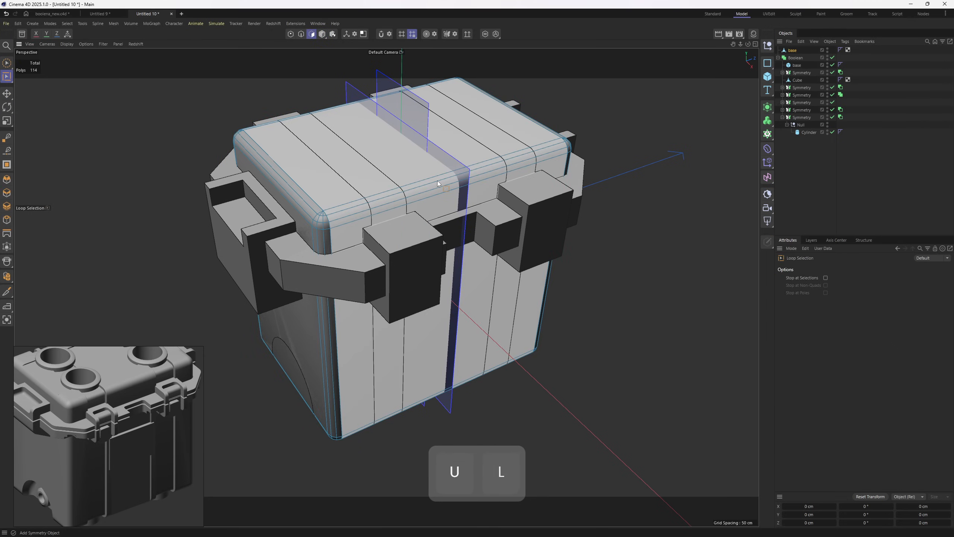
click(437, 181)
key(u)
key(i)
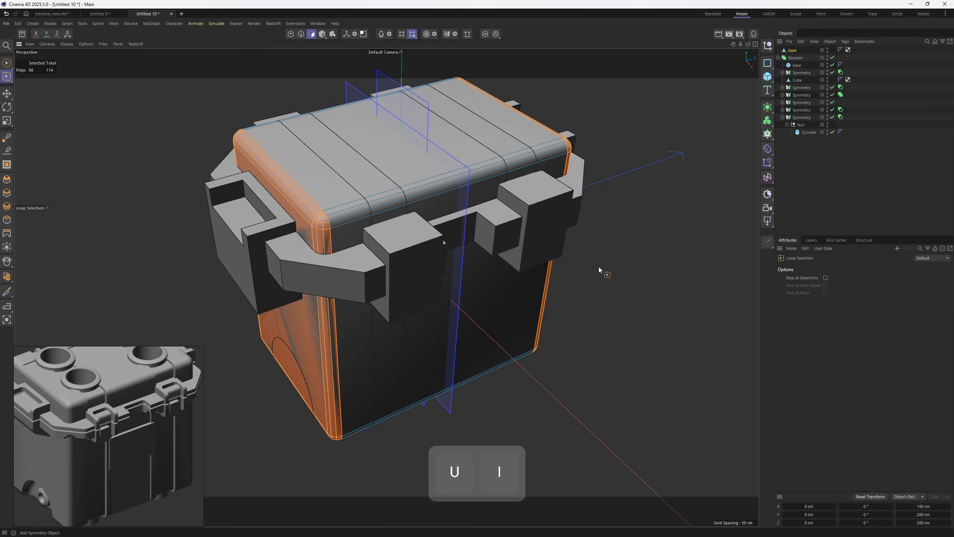
click(598, 267)
click(486, 246)
Scale the remaining polygon loop along Z to a central band about 63 cm wide.
key(t)
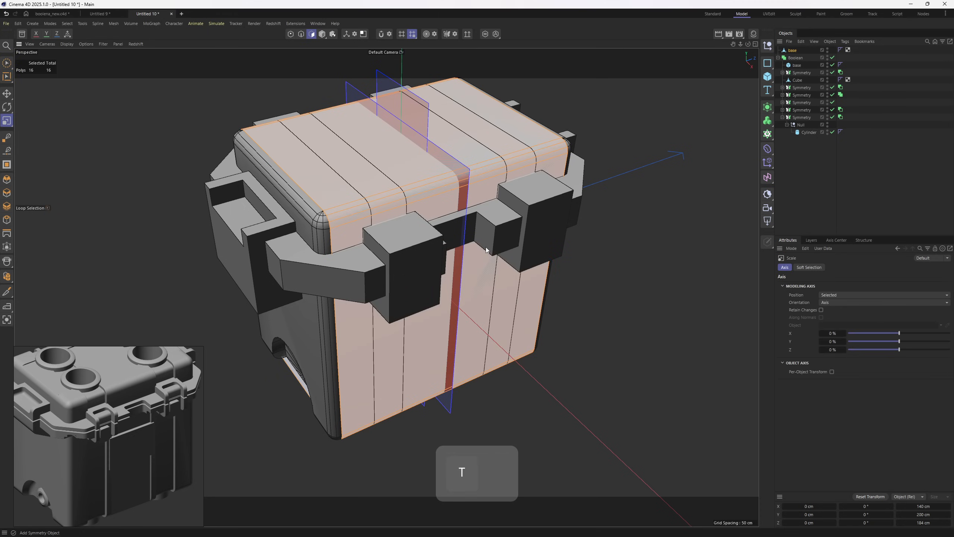
drag(461, 230, 422, 243)
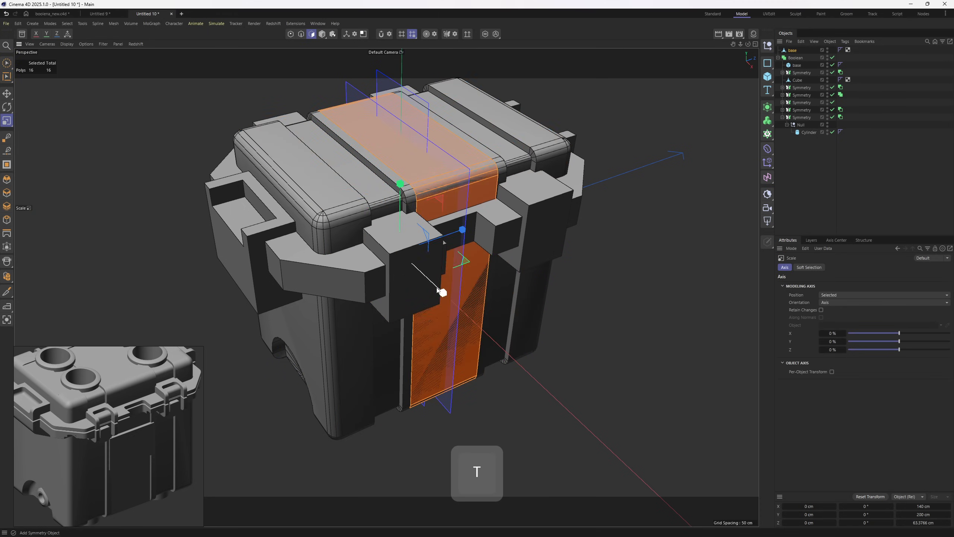
alt+drag(442, 292, 140, 452)
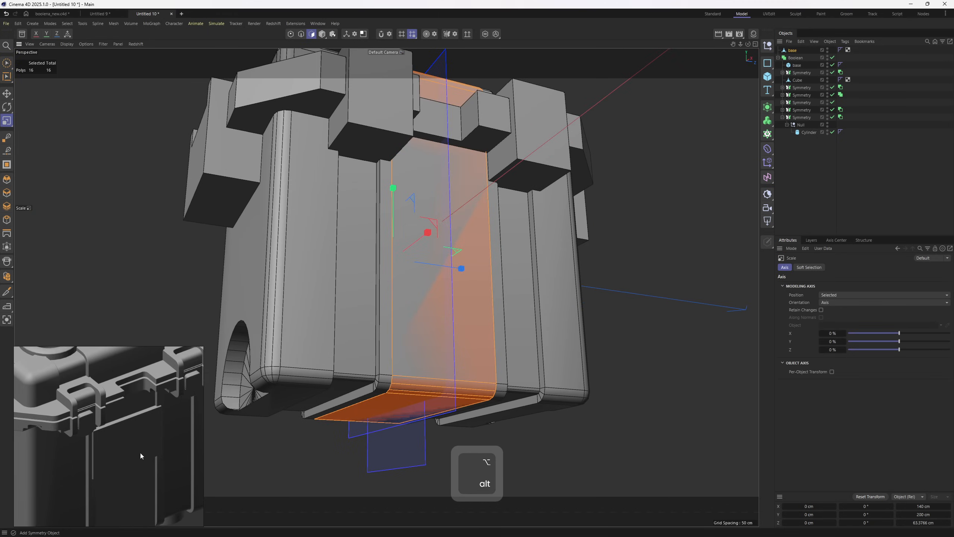
alt+drag(422, 210, 439, 244)
Delete the band's top polygons together with its rounded upper corner polygons.
key(1)
key(3)
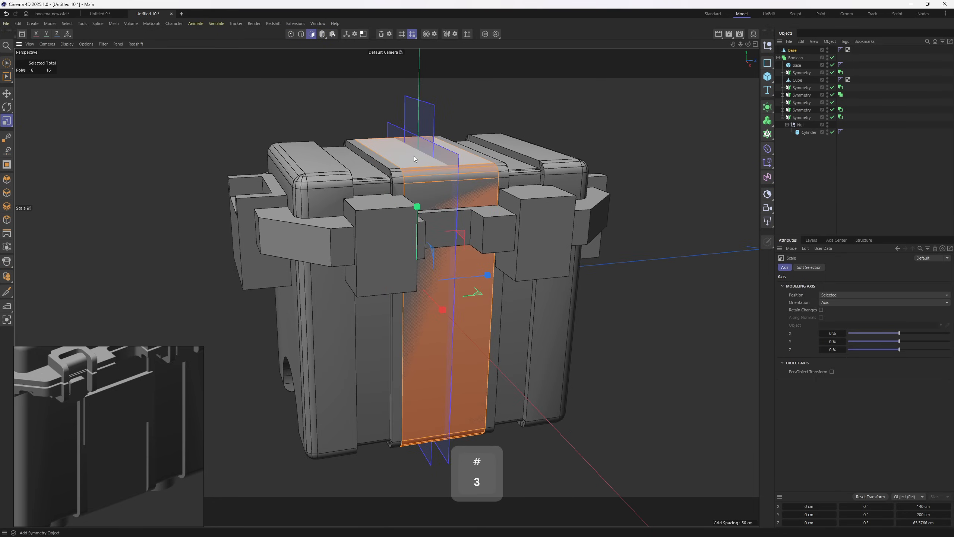
click(413, 155)
alt+drag(426, 176, 661, 171)
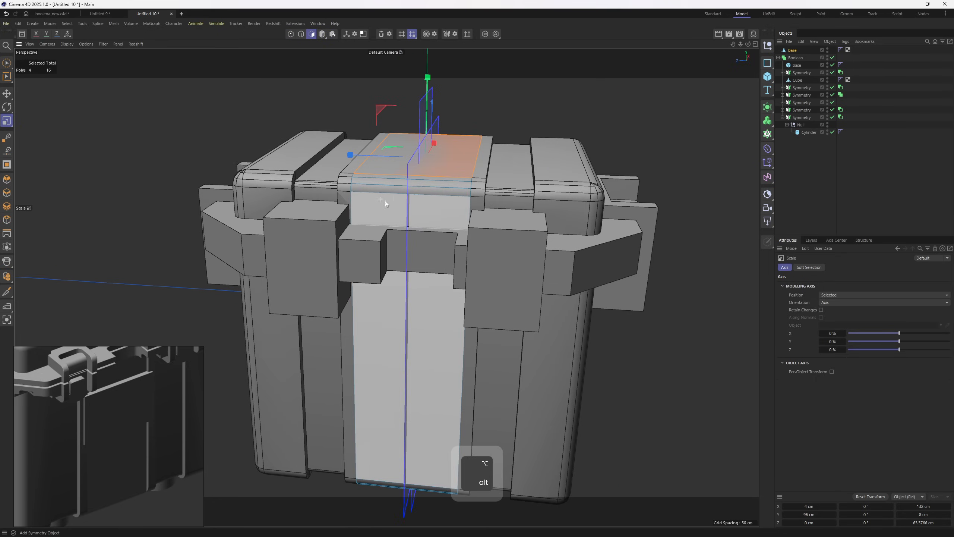
shift+click(451, 177)
shift+click(450, 182)
shift+click(449, 187)
alt+drag(481, 170, 462, 207)
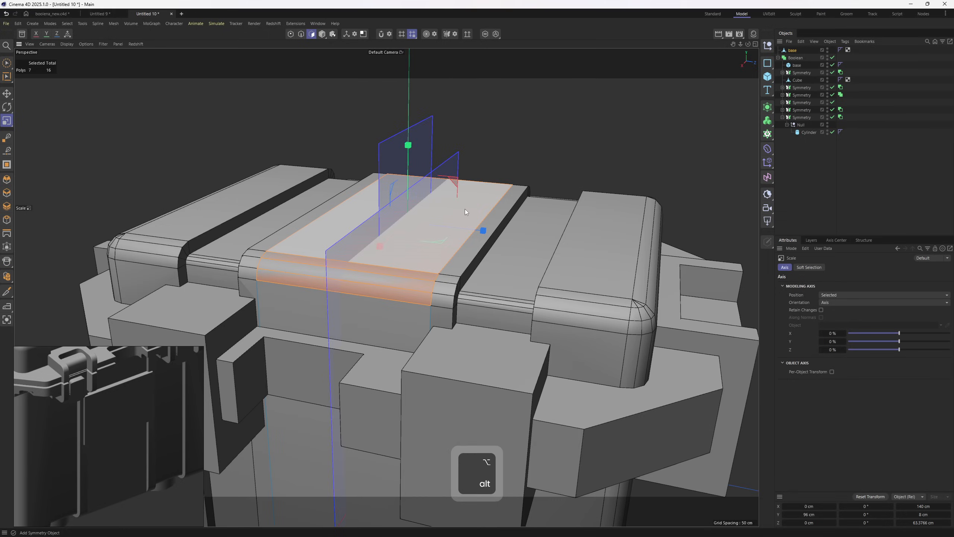
Lower the band's two open upper edges to about 55 cm in Y.
key(2)
click(395, 300)
alt+drag(395, 300, 728, 146)
key(e)
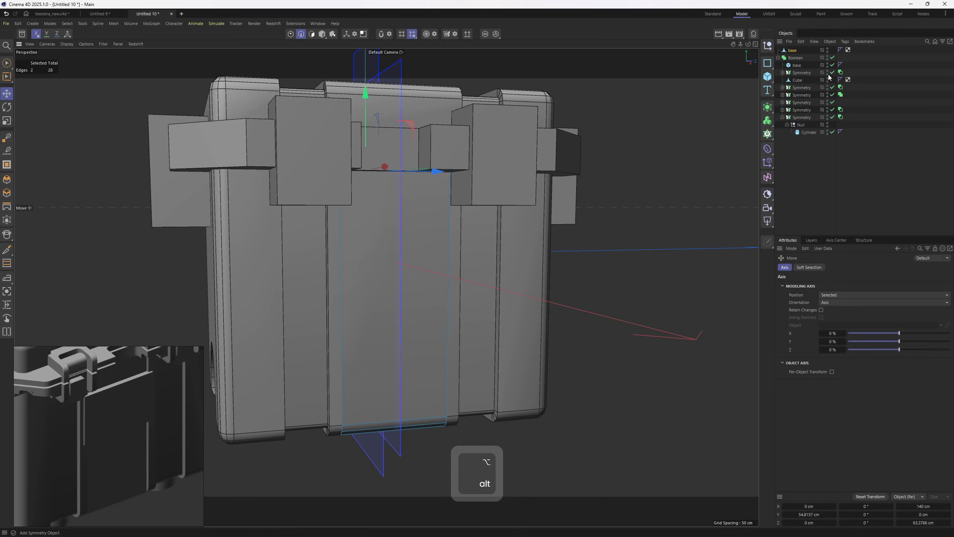
Put the copied base band under a Thicken generator.
click(767, 107)
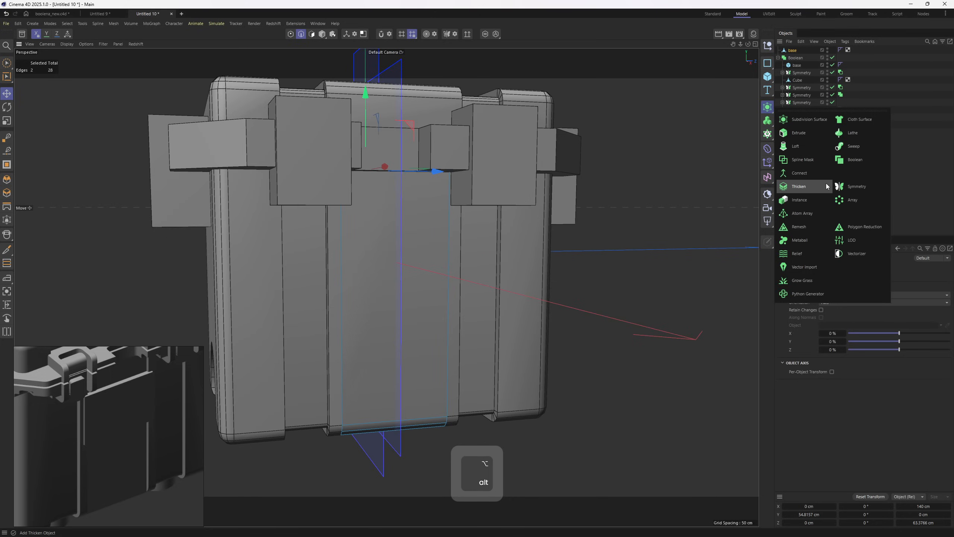
click(801, 193)
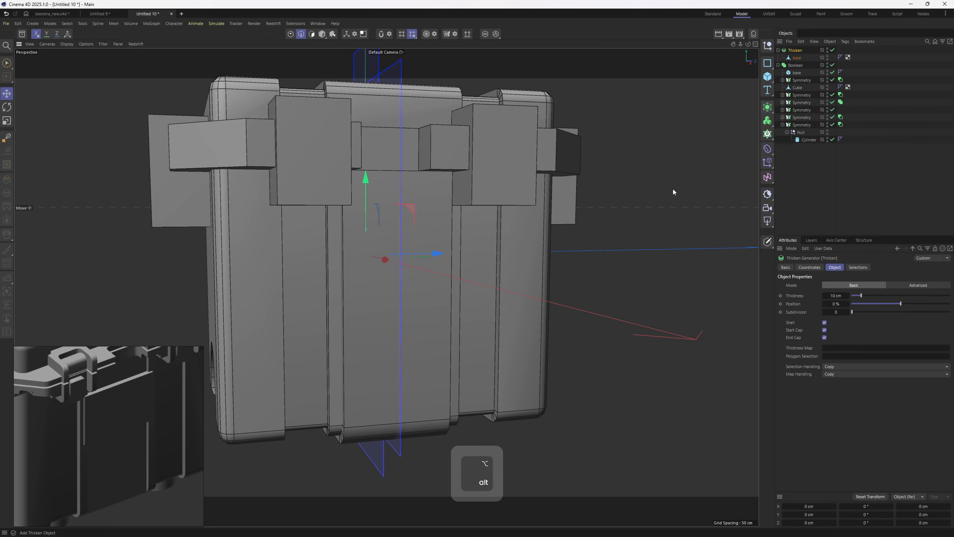
alt+drag(673, 194, 535, 215)
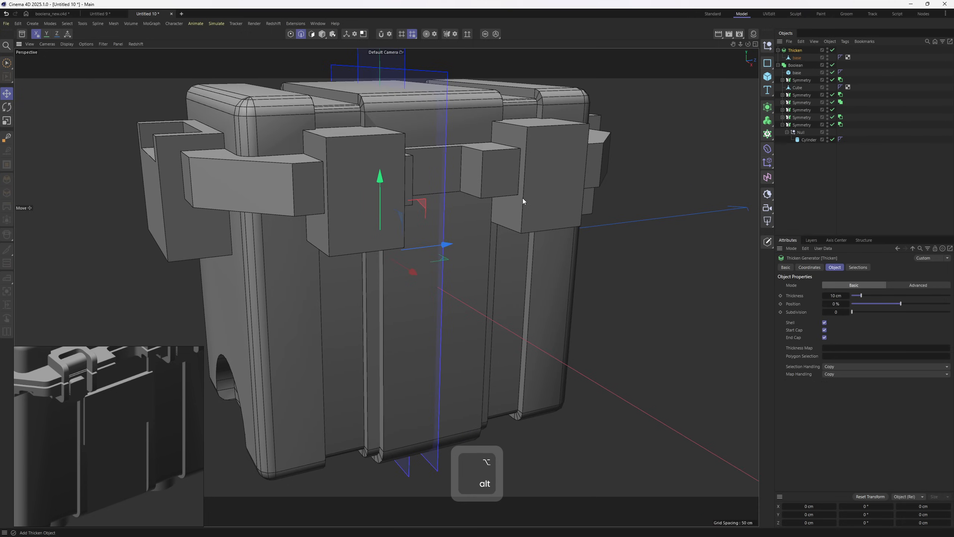
drag(837, 296, 809, 223)
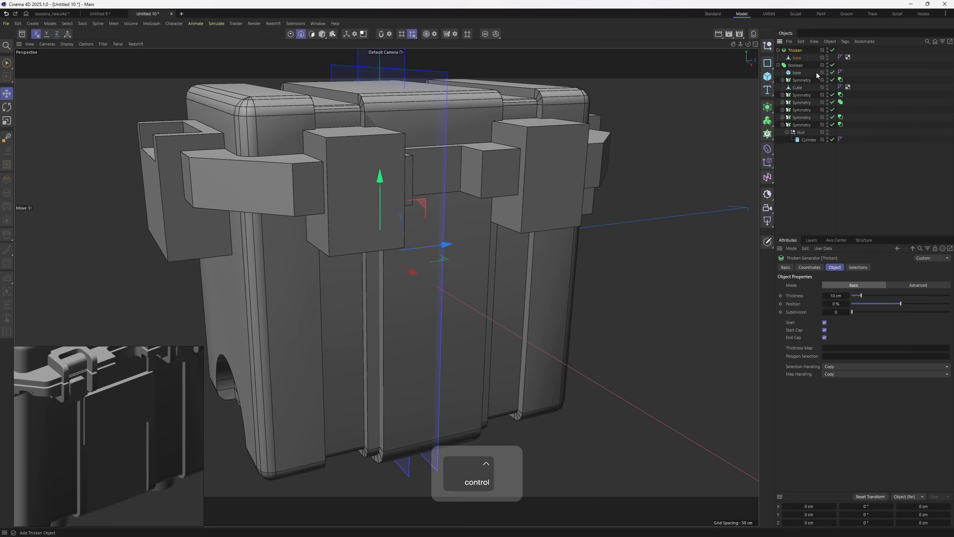
key(ctrl+z)
key(3)
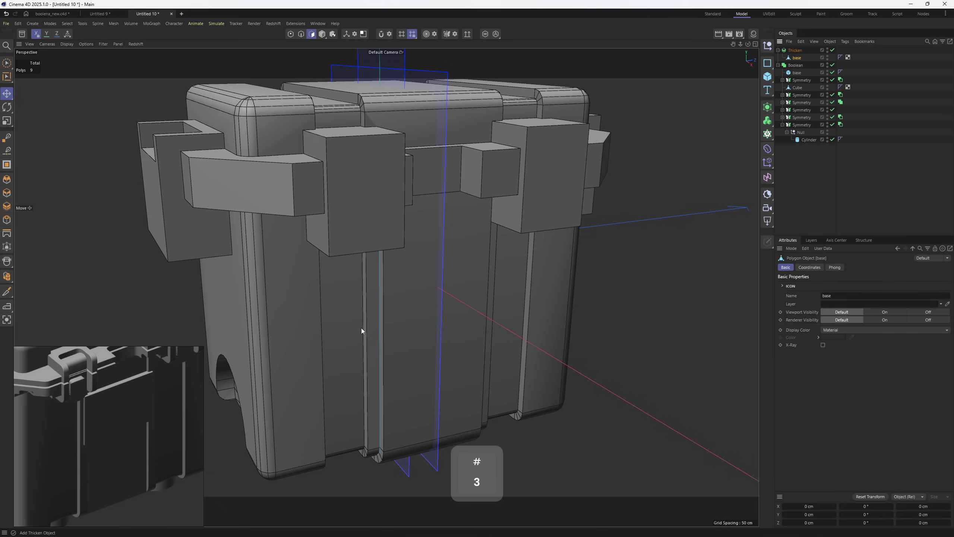
Move the Thicken last into the Boolean and copy the Subtract Boolean tag from the Symmetry above onto it.
click(779, 50)
click(795, 51)
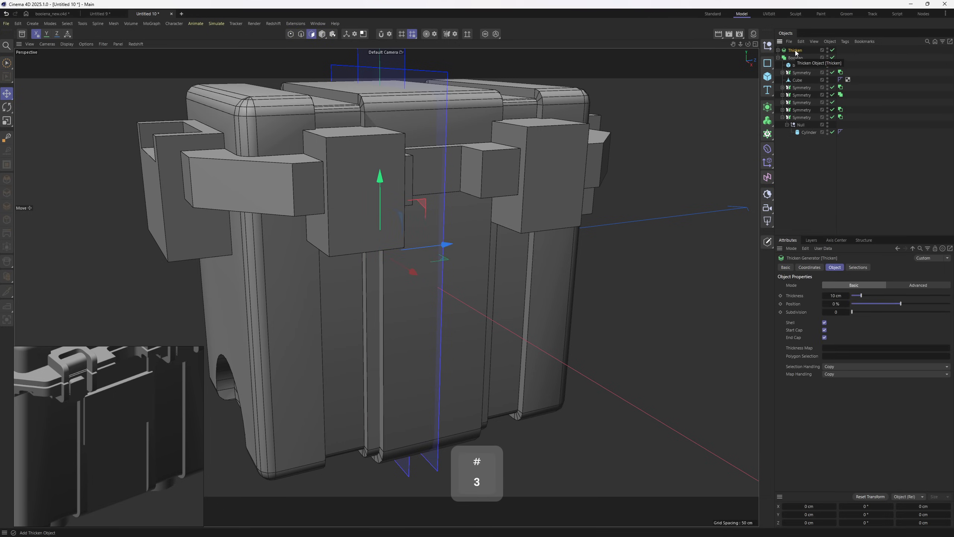
click(782, 117)
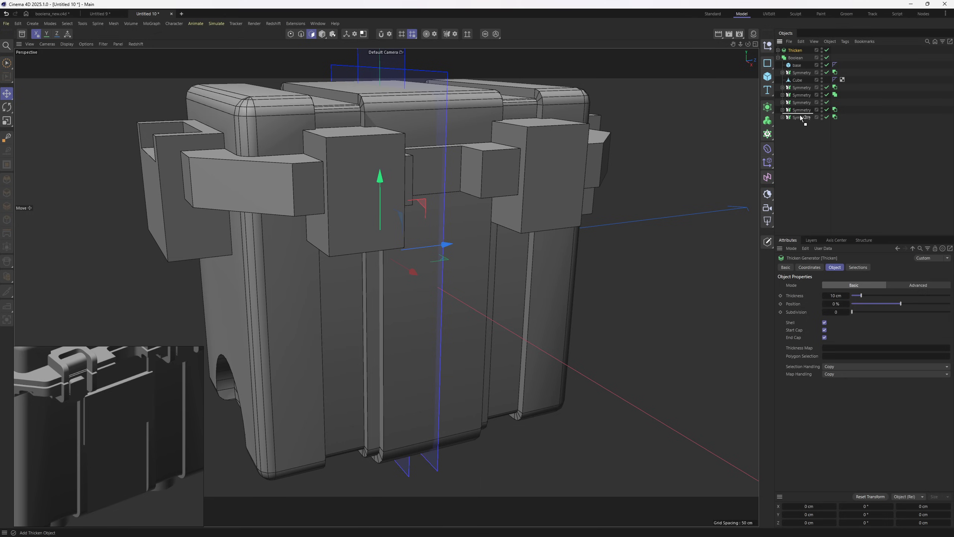
drag(803, 124, 803, 122)
alt+drag(517, 250, 594, 220)
ctrl+drag(835, 110, 836, 118)
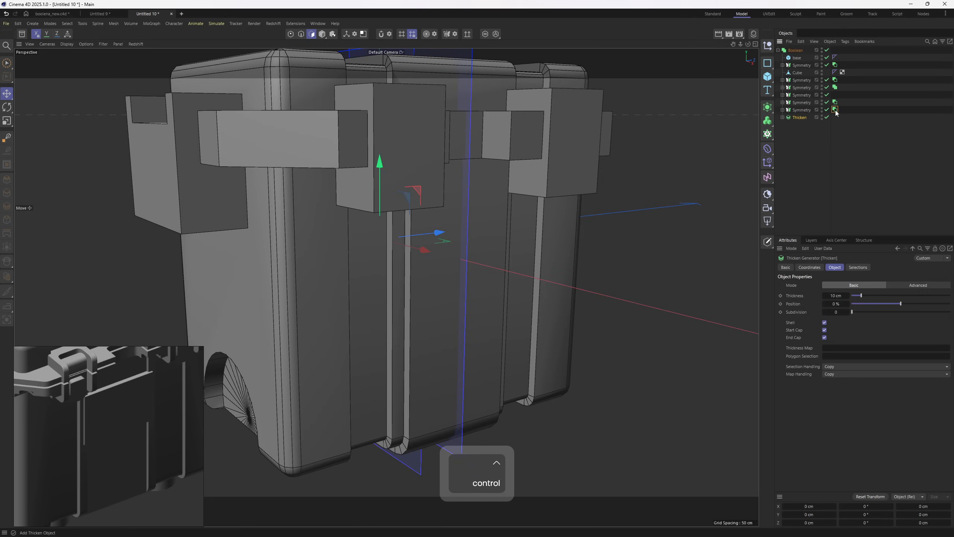
alt+drag(556, 274, 464, 141)
alt+right_drag(464, 140, 532, 121)
alt+drag(532, 121, 563, 124)
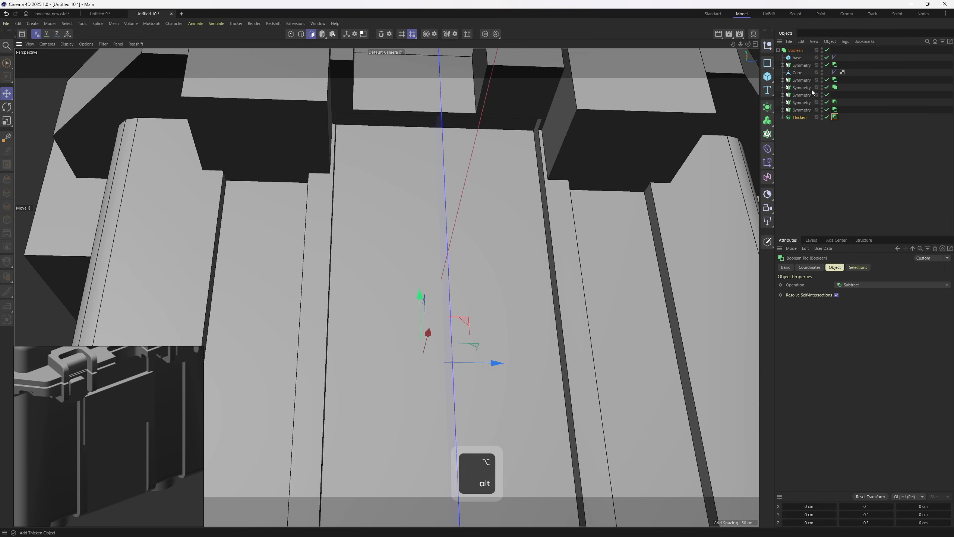
Lower the two upper edges of the band inside the Thicken until the band is about 147 cm tall.
click(783, 118)
click(799, 125)
key(e)
scroll(455, 145, down, 4)
key(space)
scroll(400, 130, down, 4)
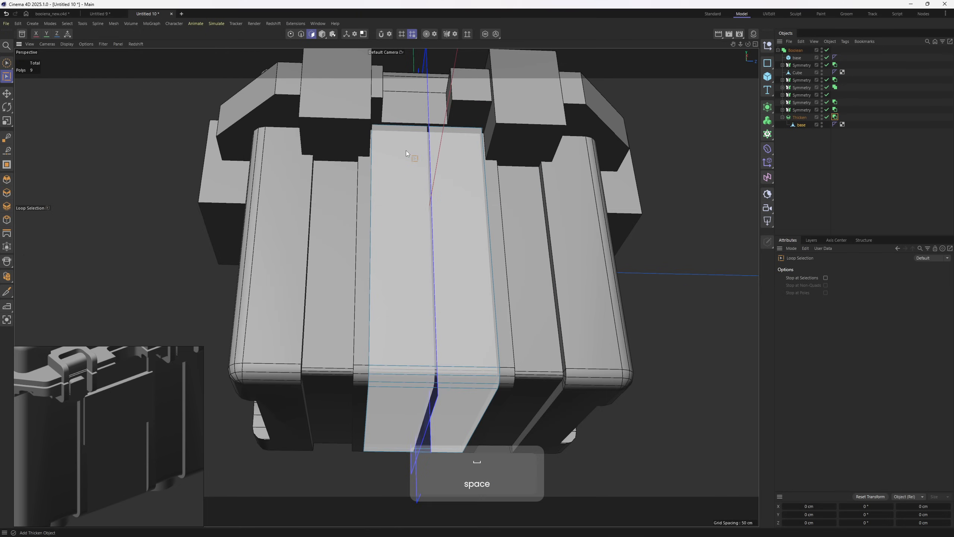
key(0)
scroll(403, 143, down, 3)
key(2)
key(e)
scroll(408, 132, up, 2)
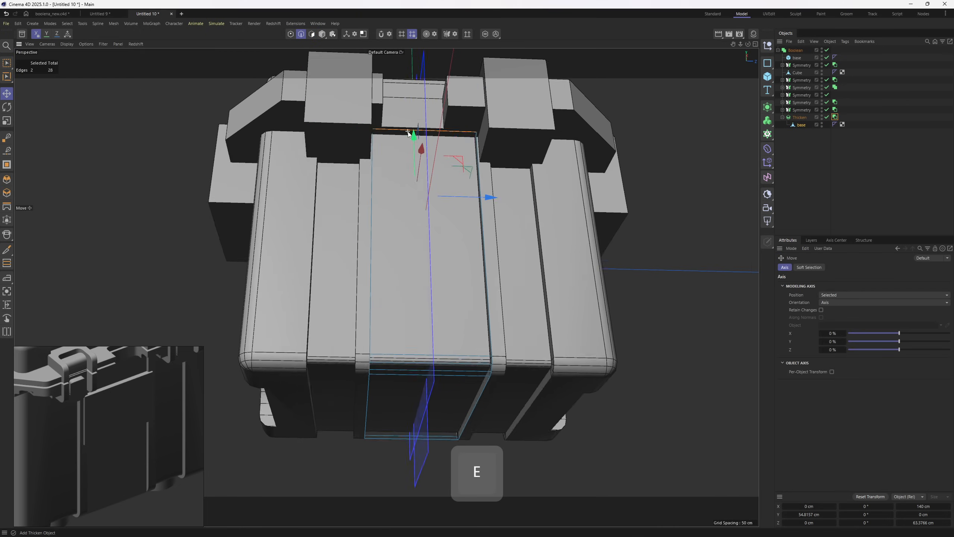
scroll(408, 131, up, 1)
drag(413, 137, 413, 145)
alt+drag(412, 145, 437, 211)
key(4)
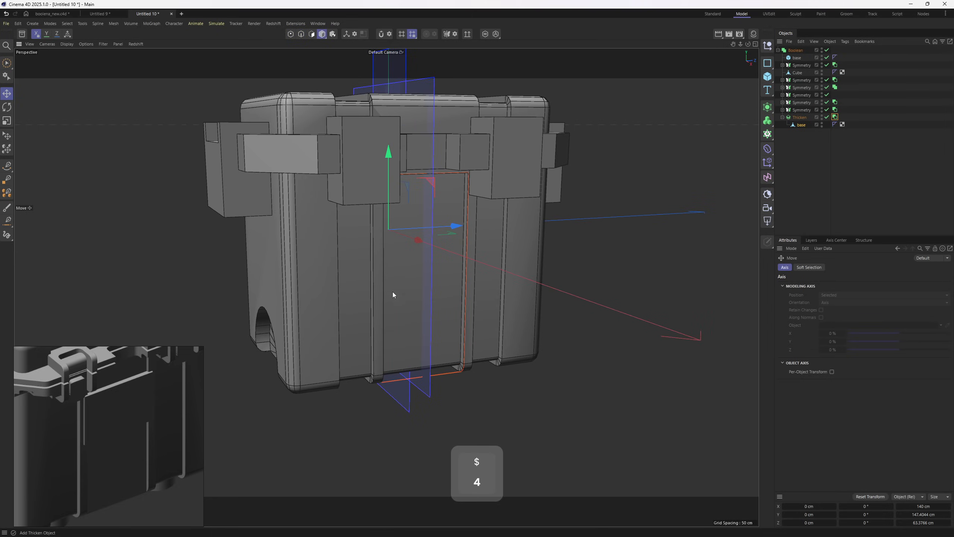
Add a cube about 10.5 × 35.3 × 69.7 cm on the container's long side, at about 66.7 cm in X.
scroll(392, 291, up, 1)
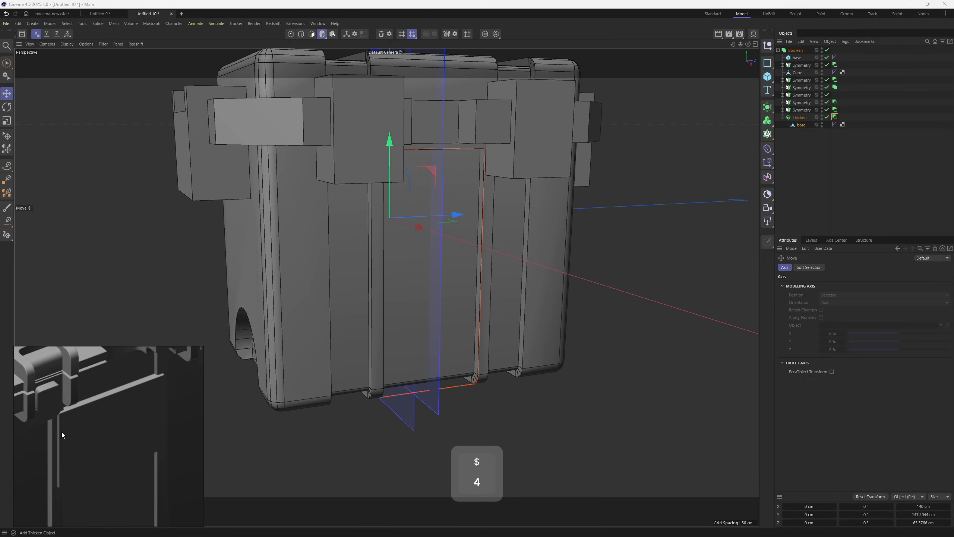
click(872, 156)
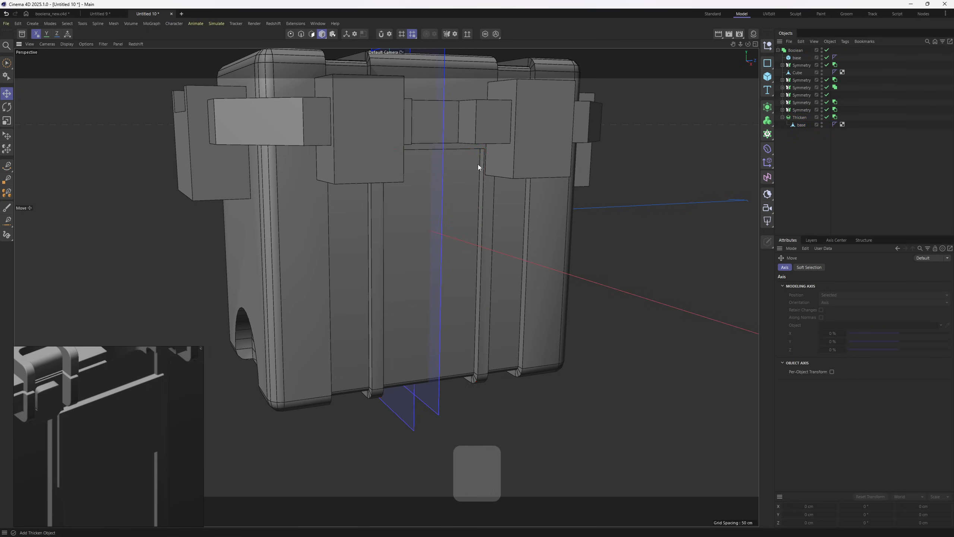
scroll(458, 191, down, 2)
alt+drag(444, 211, 430, 220)
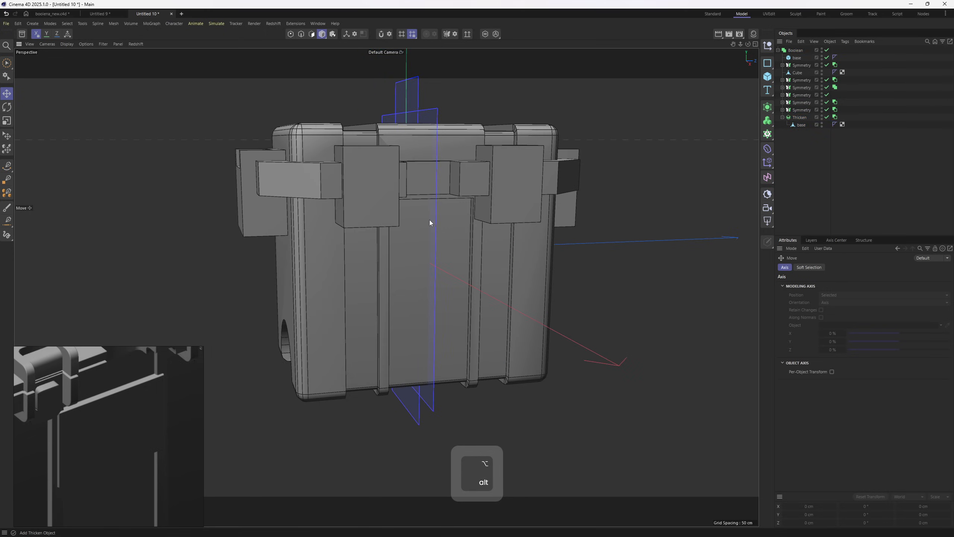
click(767, 80)
alt+drag(525, 161, 452, 236)
drag(428, 135, 429, 180)
key(ctrl+z)
drag(427, 135, 461, 251)
key(ctrl+z)
scroll(488, 262, up, 2)
scroll(490, 262, up, 1)
alt+drag(459, 249, 398, 230)
scroll(446, 229, up, 3)
drag(457, 227, 136, 434)
scroll(134, 478, down, 4)
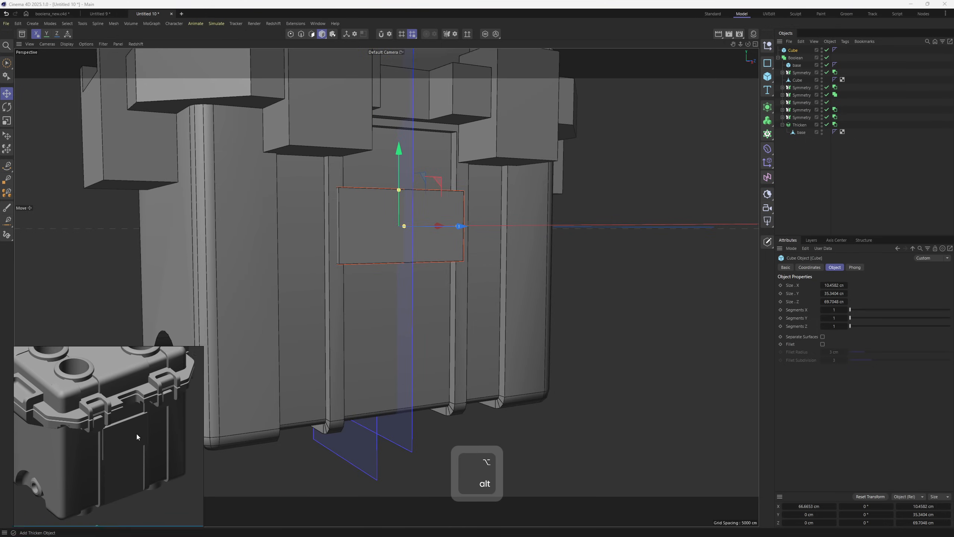
Raise the new cube to about 7 cm in Y and place it last inside the Boolean.
alt+middle_drag(137, 435, 134, 442)
alt+drag(463, 214, 465, 212)
scroll(465, 214, down, 5)
alt+drag(396, 245, 417, 277)
alt+middle_drag(417, 277, 427, 304)
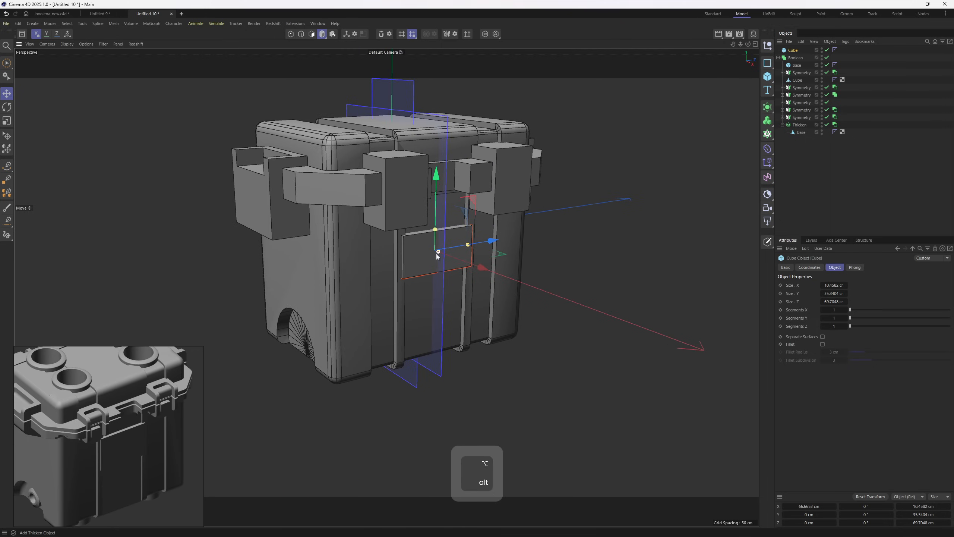
scroll(436, 229, up, 1)
mouse_move(436, 194)
mouse_down()
mouse_move(436, 184)
mouse_move(454, 198)
mouse_move(437, 214)
mouse_move(451, 203)
mouse_up()
scroll(450, 203, up, 2)
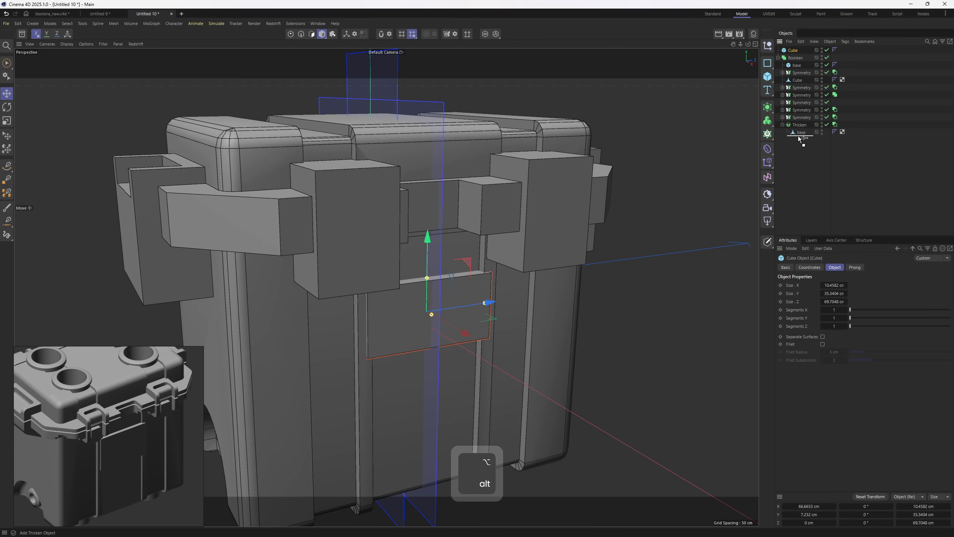
drag(799, 139, 798, 137)
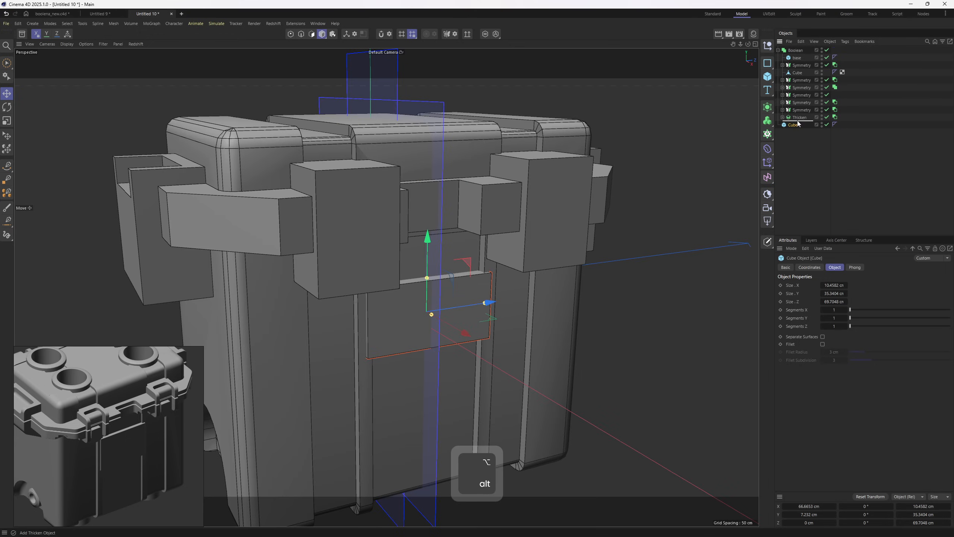
mouse_move(547, 267)
alt+mouse_down()
mouse_move(535, 259)
mouse_move(549, 268)
alt+mouse_up()
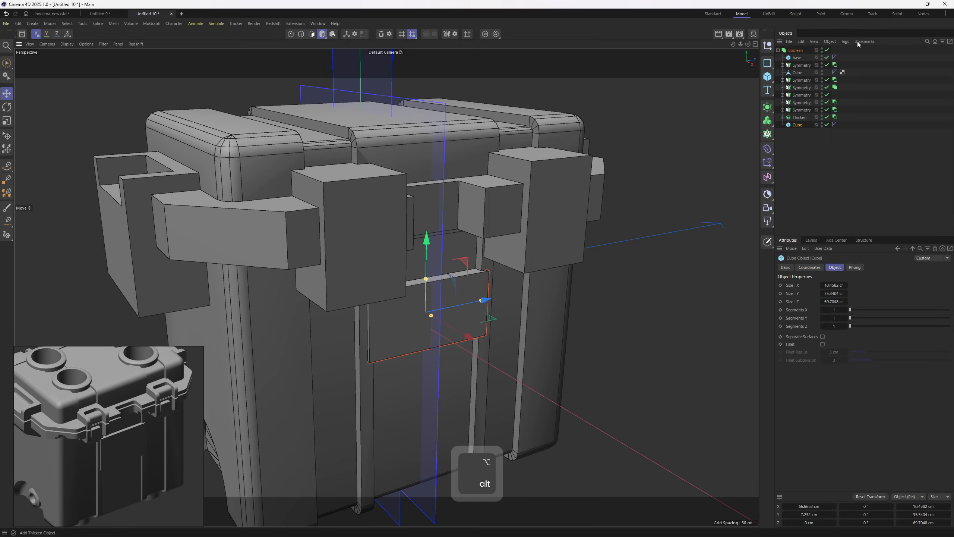
Try adding a Boolean tag to the last cube inside the Boolean.
right_click(807, 129)
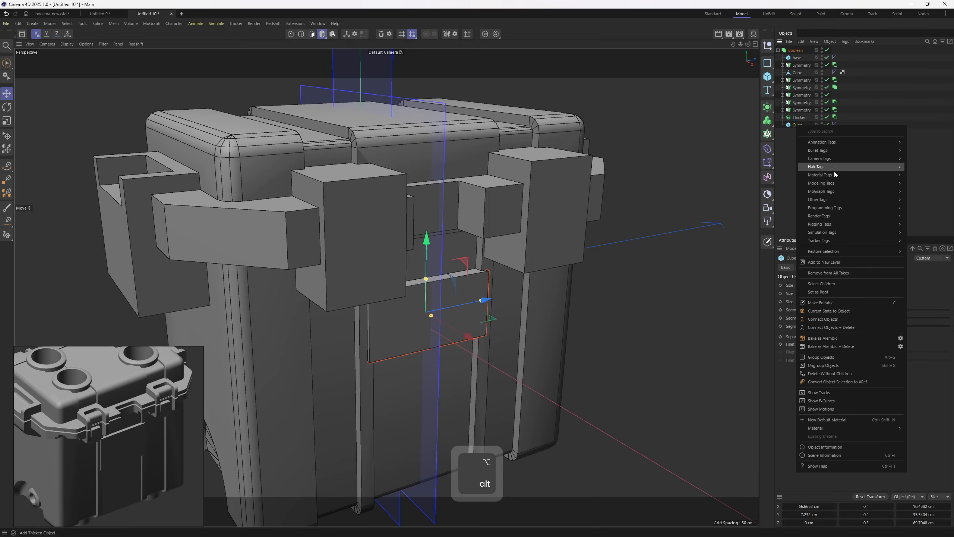
mouse_move(826, 183)
click(922, 228)
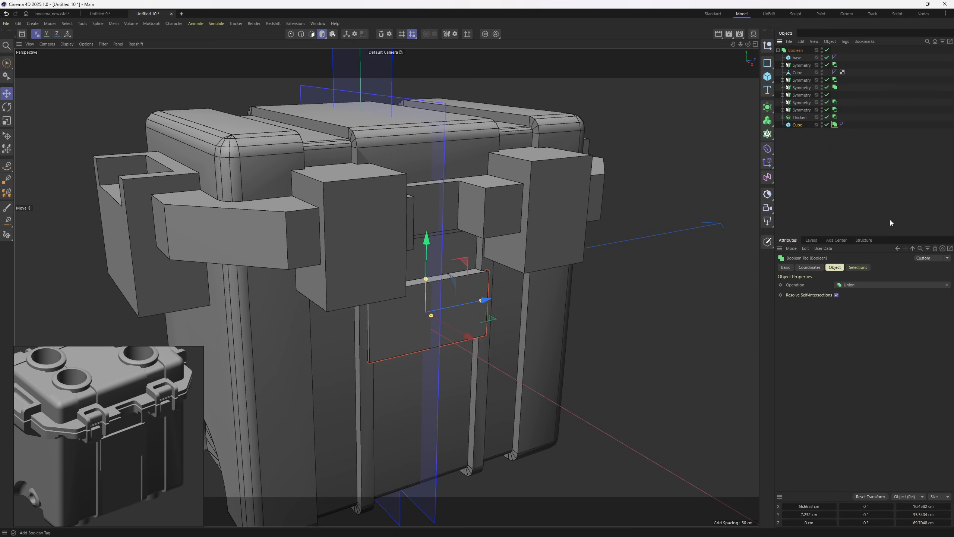
key(Delete)
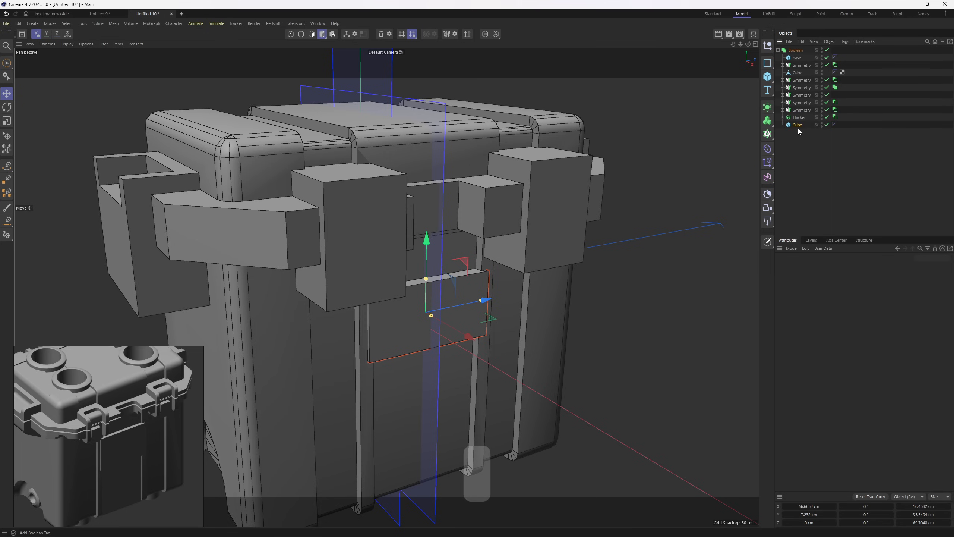
Examine the new side panel cube up close and against the whole container from several angles.
click(799, 50)
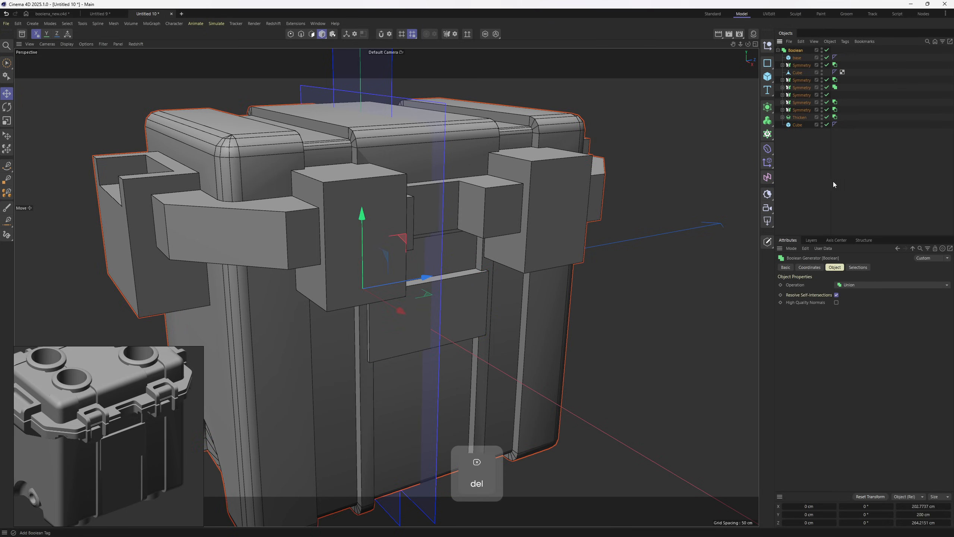
click(798, 127)
key(o)
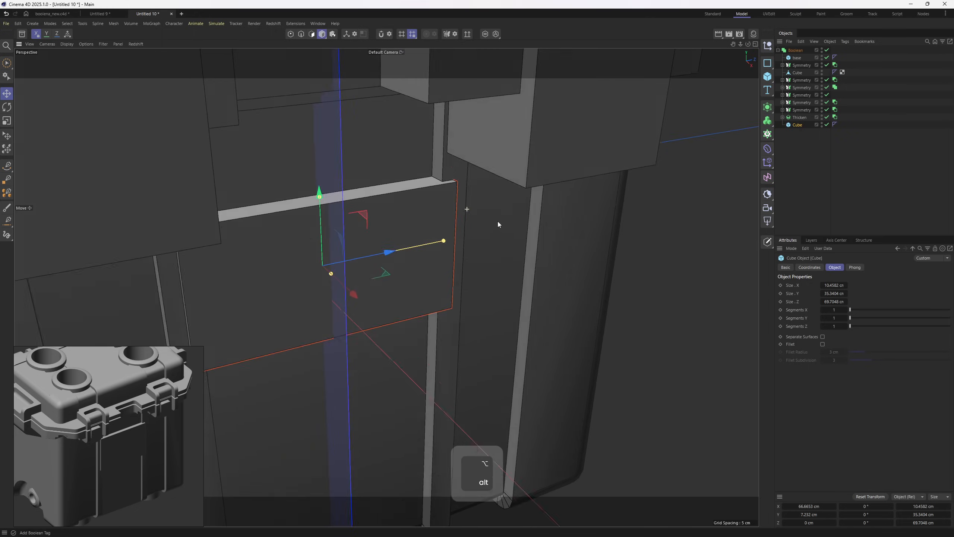
alt+drag(498, 224, 418, 206)
alt+right_drag(419, 206, 459, 258)
alt+drag(386, 286, 464, 295)
scroll(43, 392, up, 5)
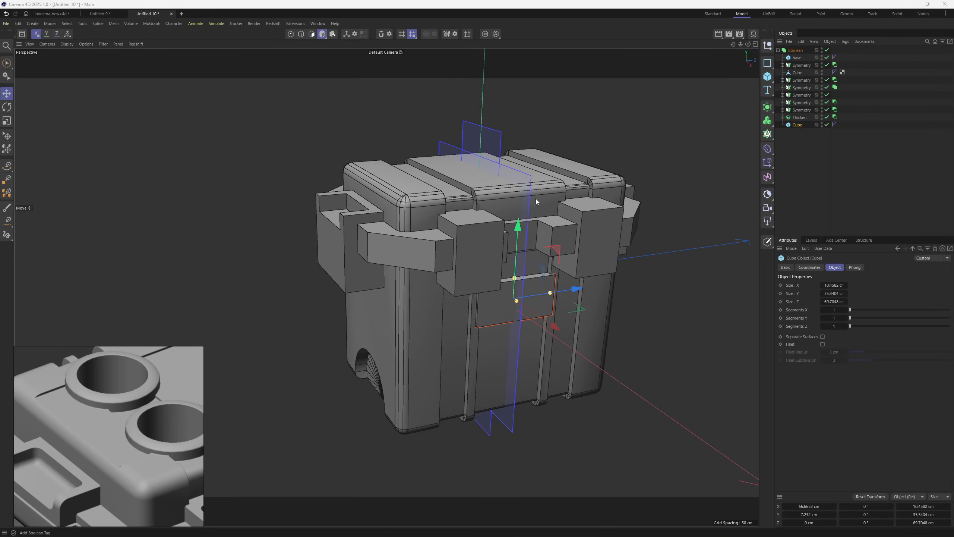
alt+drag(536, 201, 601, 222)
Add a cube over the lid and shape it into a slab about 113.4 × 8 × 200 cm at about 100.4 cm in Y.
click(888, 144)
click(768, 76)
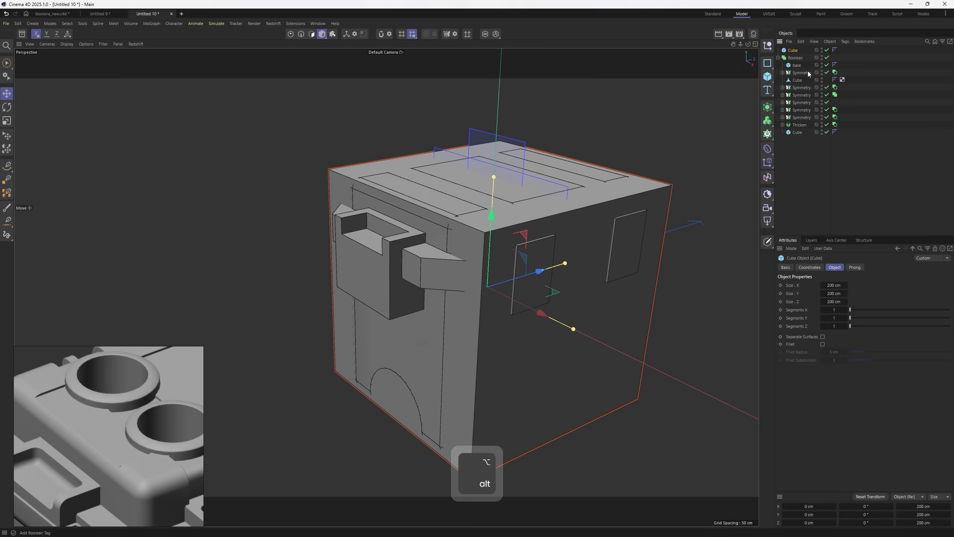
alt+right_drag(551, 215, 524, 230)
drag(505, 184, 533, 195)
drag(598, 218, 550, 204)
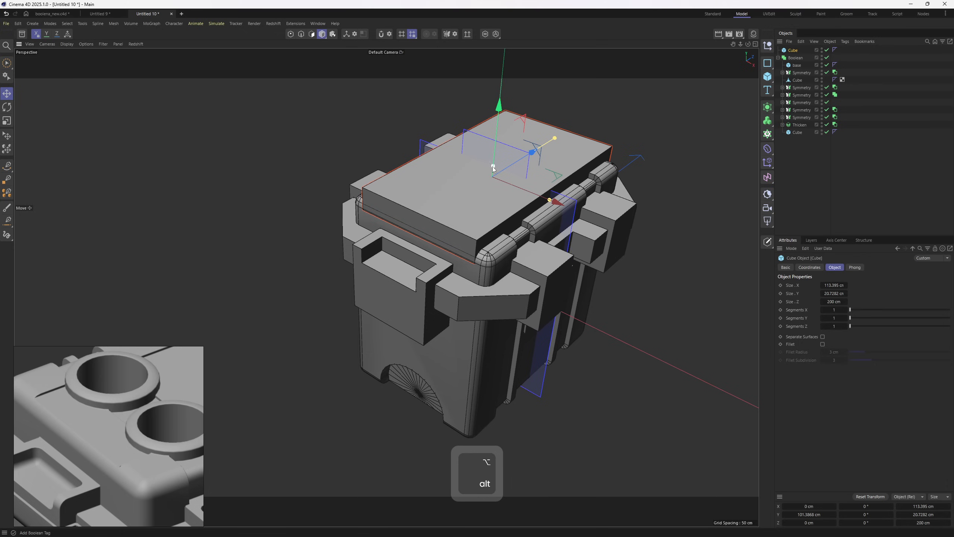
drag(493, 169, 492, 174)
drag(496, 141, 496, 142)
Move the lid slab last inside the Boolean and copy the Thicken's Subtract Boolean tag onto it.
drag(793, 51, 796, 59)
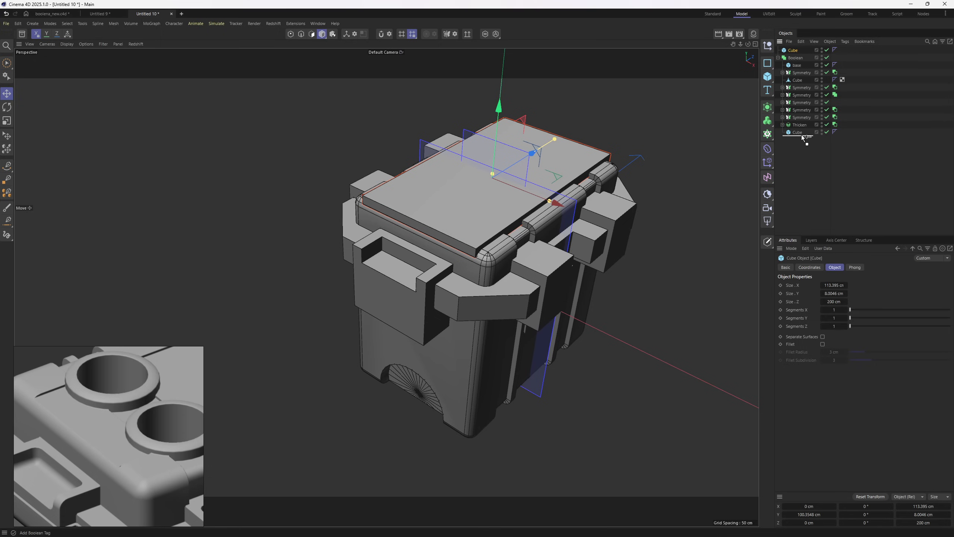
drag(802, 137, 802, 138)
key(o)
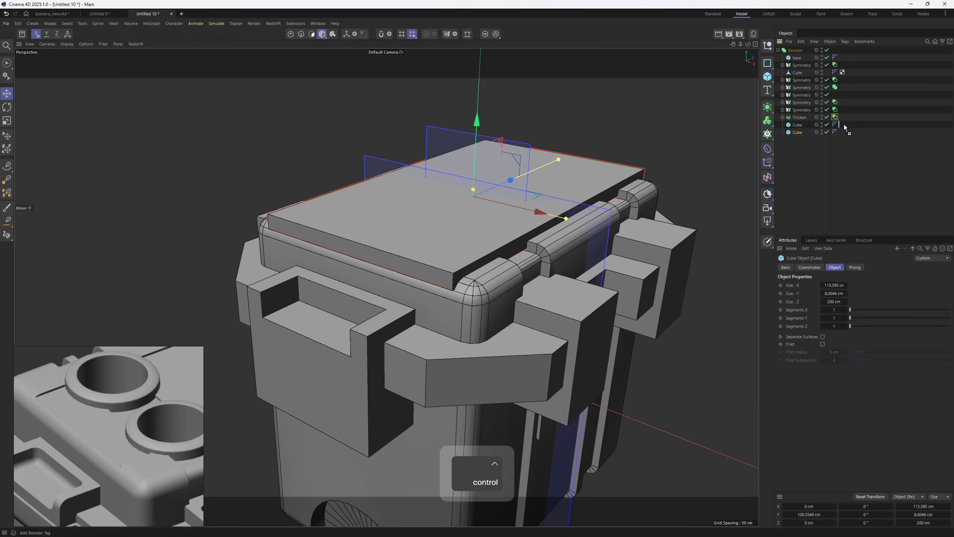
ctrl+drag(843, 131, 843, 132)
Widen the subtracting lid slab to about 114.3 cm in X and lower it to about 99.98 cm in Y.
alt+drag(518, 240, 575, 223)
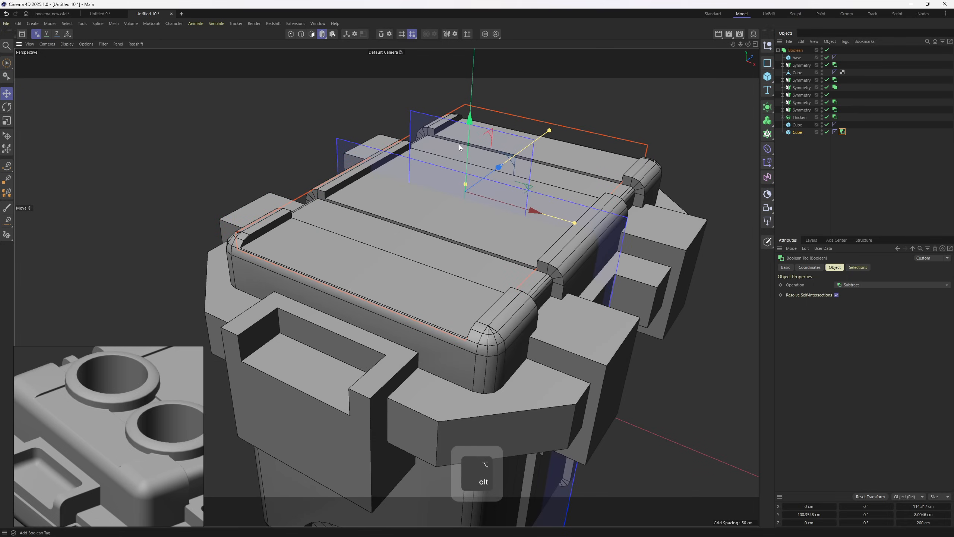
drag(467, 139, 467, 140)
alt+right_drag(489, 218, 479, 281)
alt+drag(478, 286, 484, 282)
alt+middle_drag(485, 281, 476, 206)
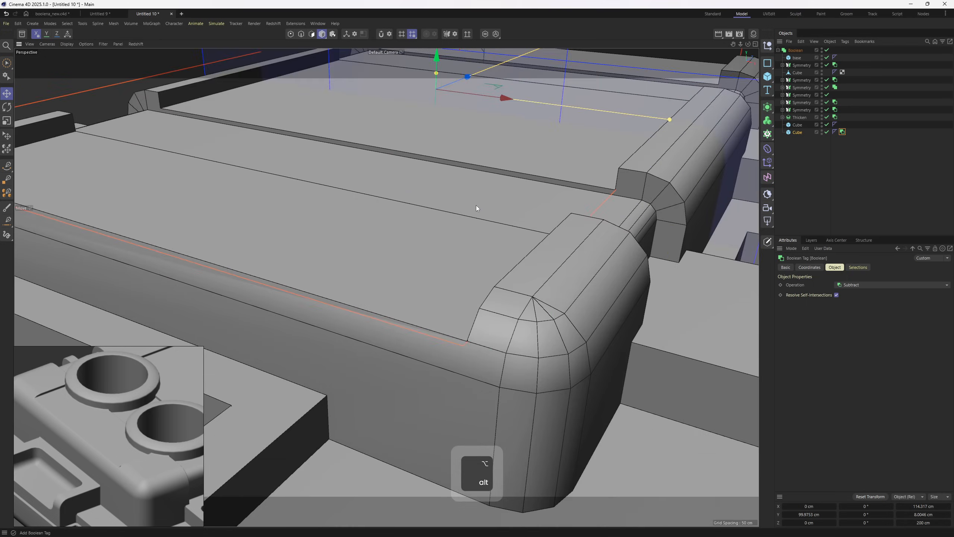
Examine the recessed lid, latch blocks and grooves of the container from several angles.
alt+drag(475, 205, 488, 225)
alt+right_drag(487, 225, 472, 280)
alt+middle_drag(472, 280, 473, 309)
alt+drag(473, 309, 461, 258)
drag(364, 152, 460, 288)
alt+right_drag(459, 287, 342, 282)
alt+drag(341, 282, 461, 246)
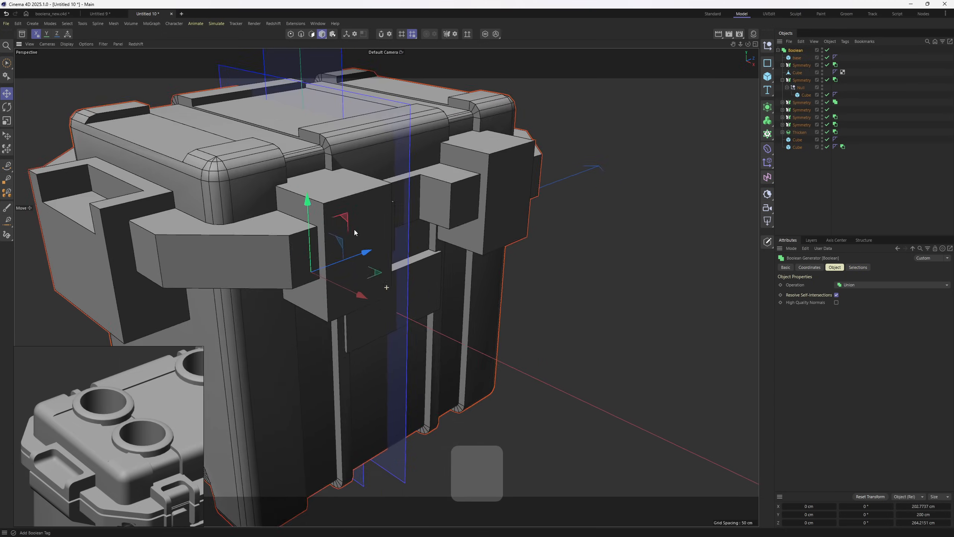
alt+drag(354, 229, 420, 373)
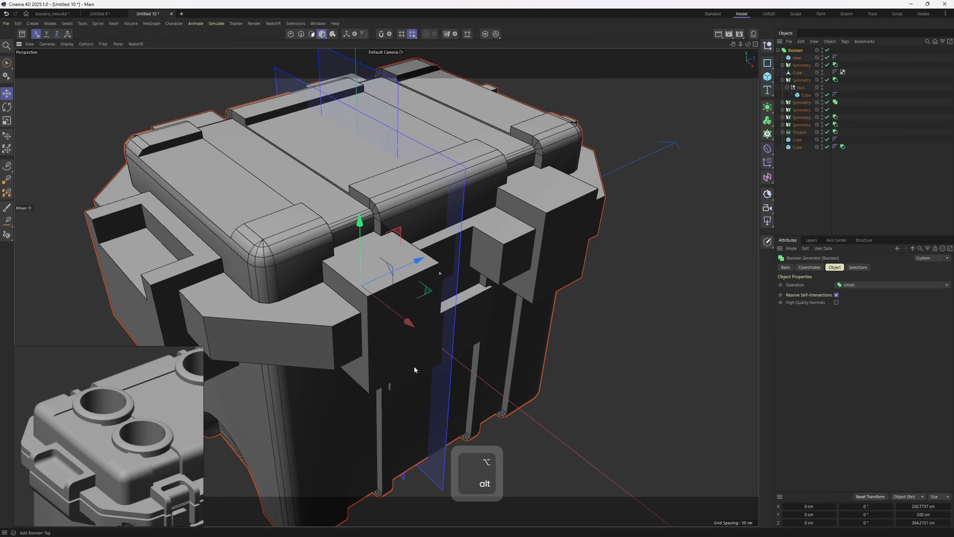
key(4)
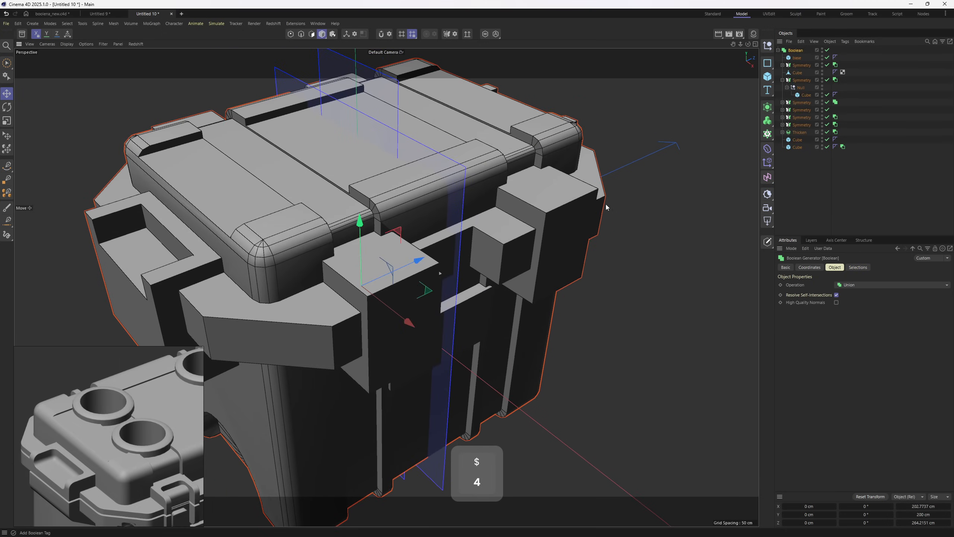
alt+drag(606, 208, 676, 218)
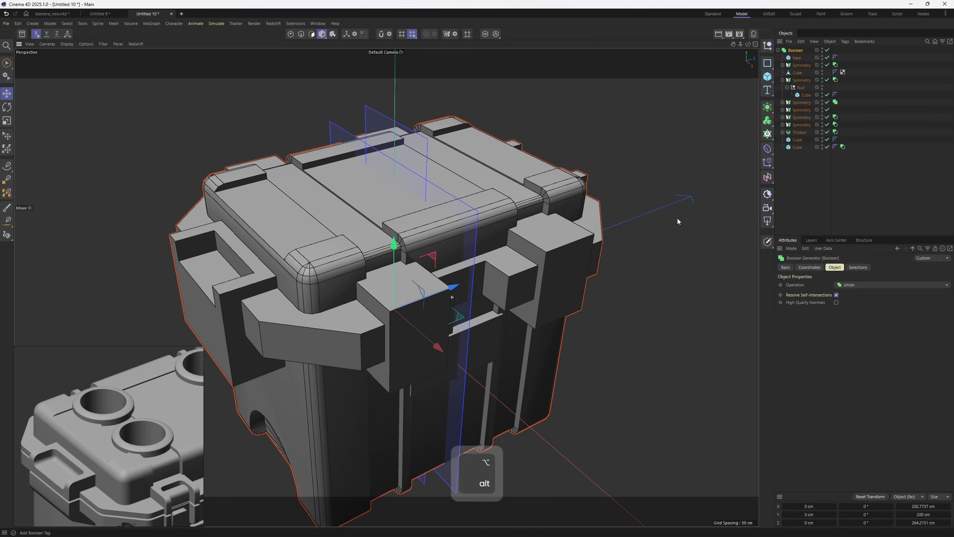
Identify the latch blocks' Symmetry with the Boolean temporarily disabled, and duplicate it directly below the original.
click(827, 50)
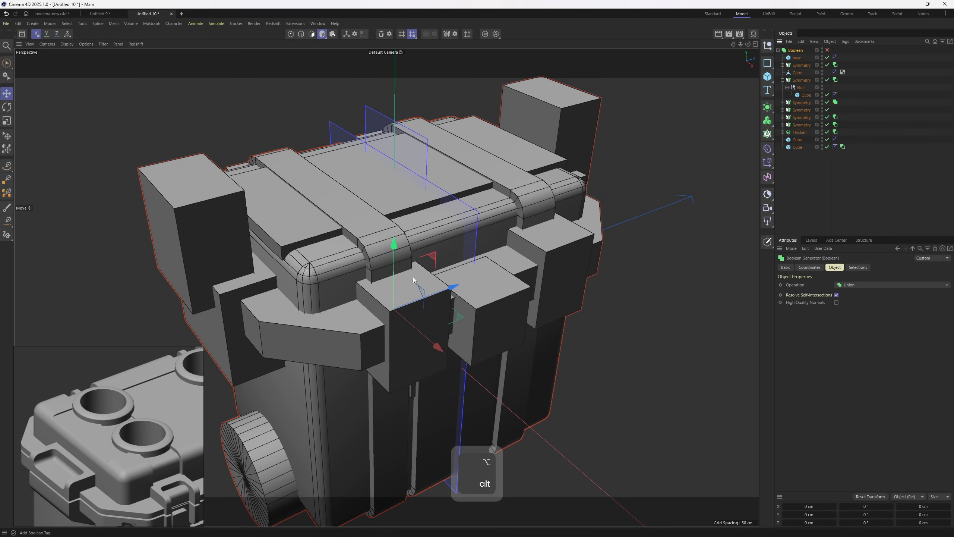
click(410, 293)
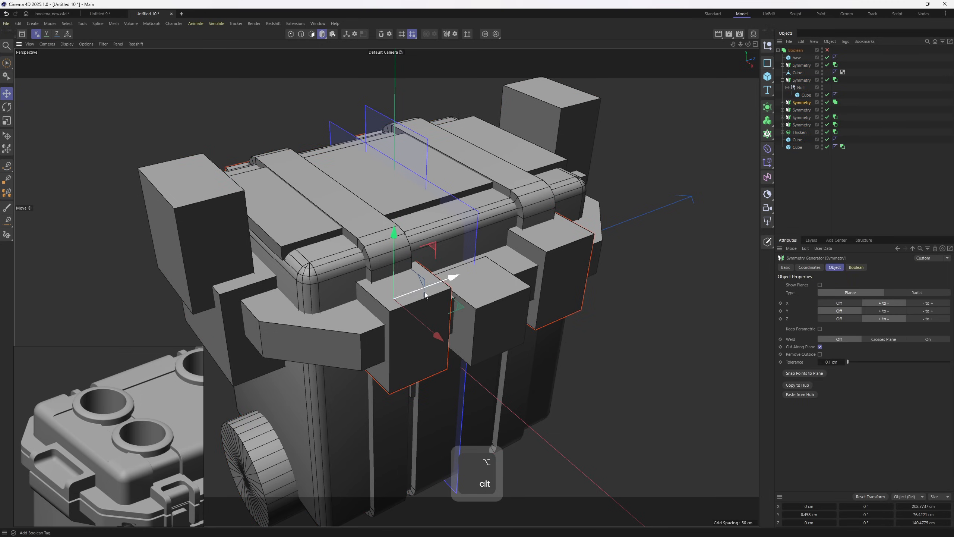
click(783, 80)
click(782, 65)
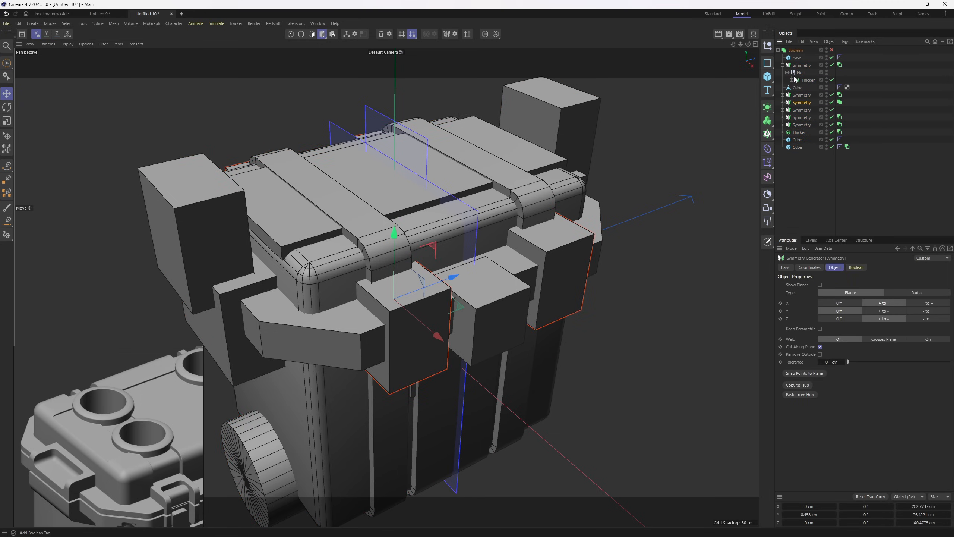
click(782, 65)
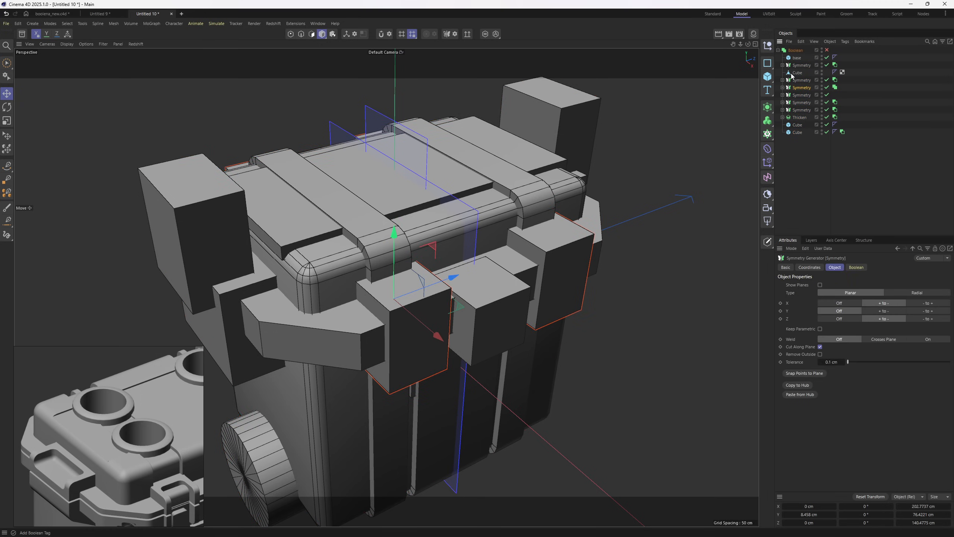
click(826, 50)
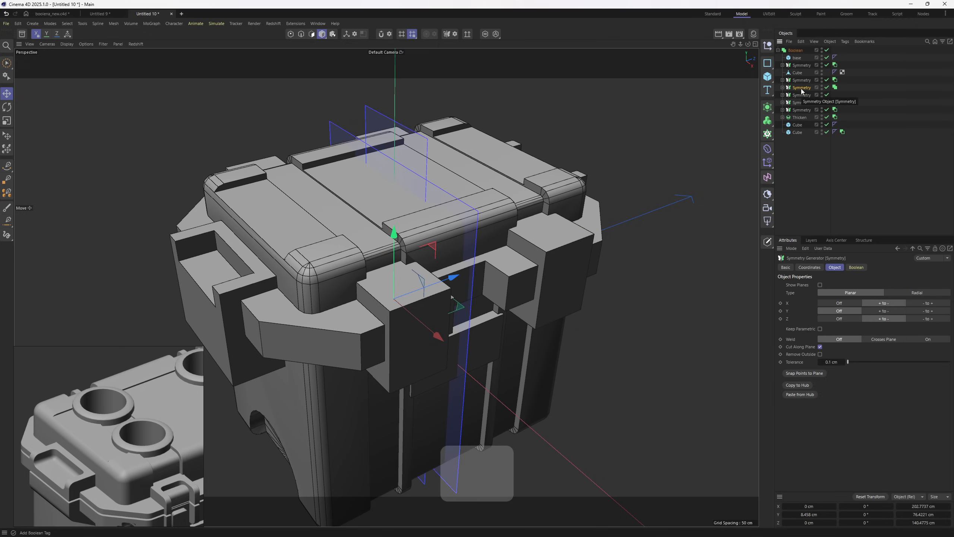
ctrl+drag(801, 91, 803, 92)
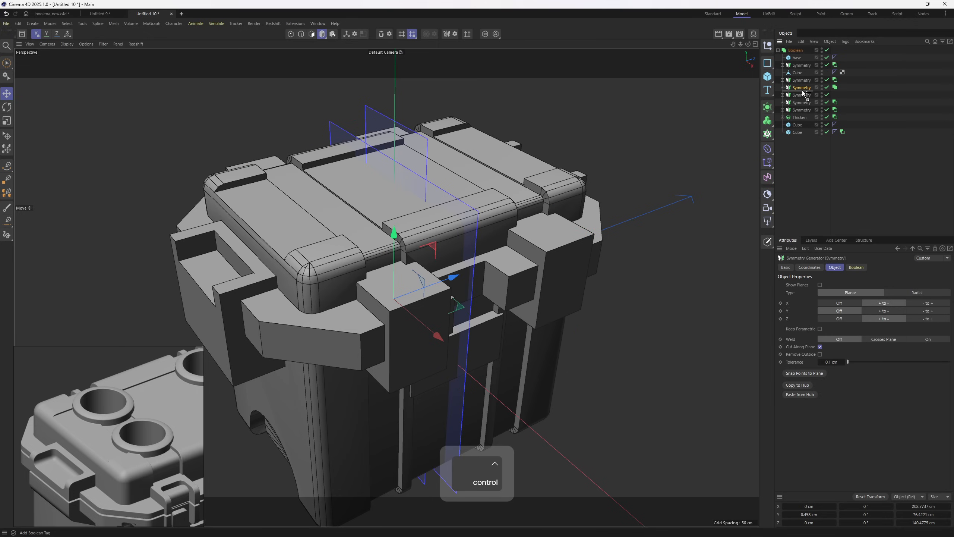
ctrl+drag(803, 93, 803, 94)
Resize the duplicated latch cube to about 37.5 × 69.5 × 21.4 cm and move it out to about 88.1 cm in X.
click(804, 110)
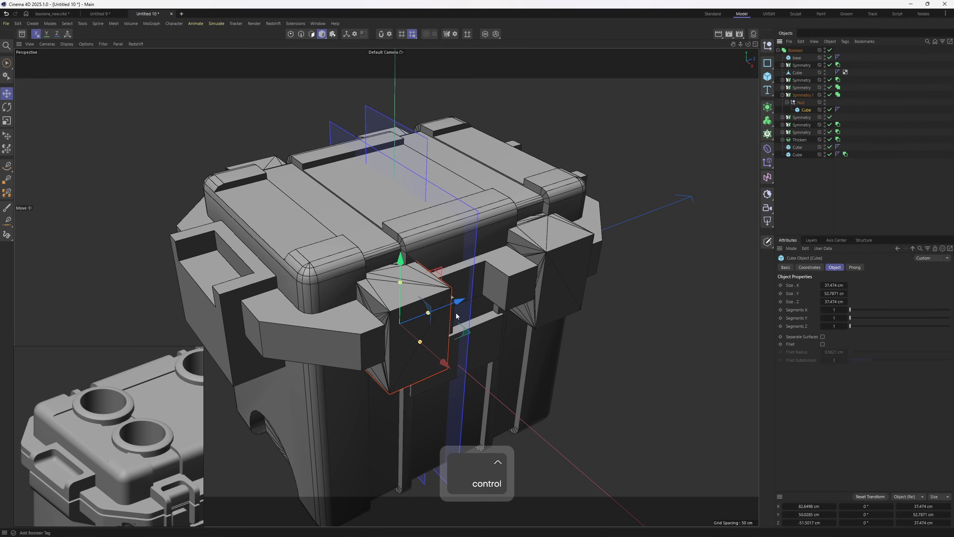
drag(429, 314, 415, 317)
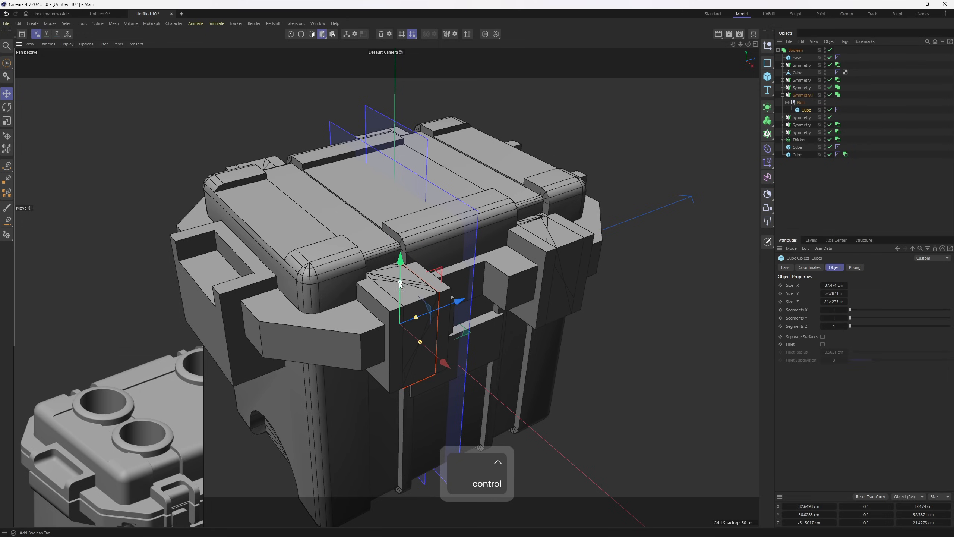
drag(400, 282, 399, 268)
mouse_move(447, 366)
mouse_down()
mouse_move(451, 373)
mouse_move(461, 362)
mouse_up()
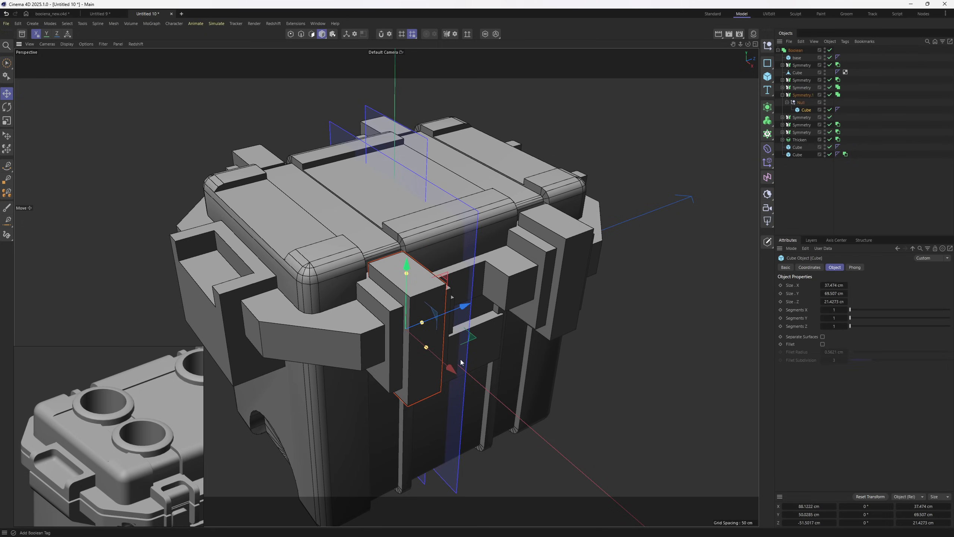
click(784, 95)
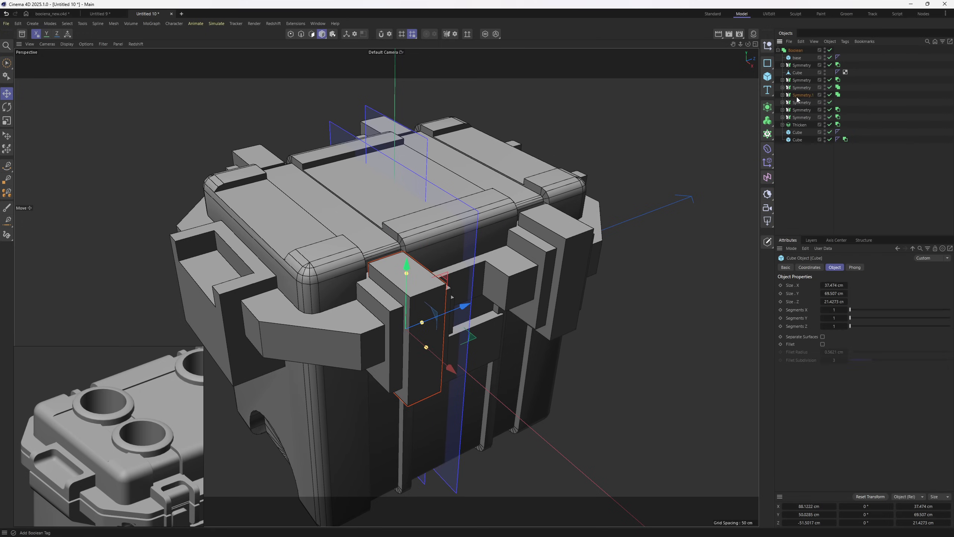
Set the operation of the duplicated Symmetry's Boolean tag to Subtract.
click(838, 95)
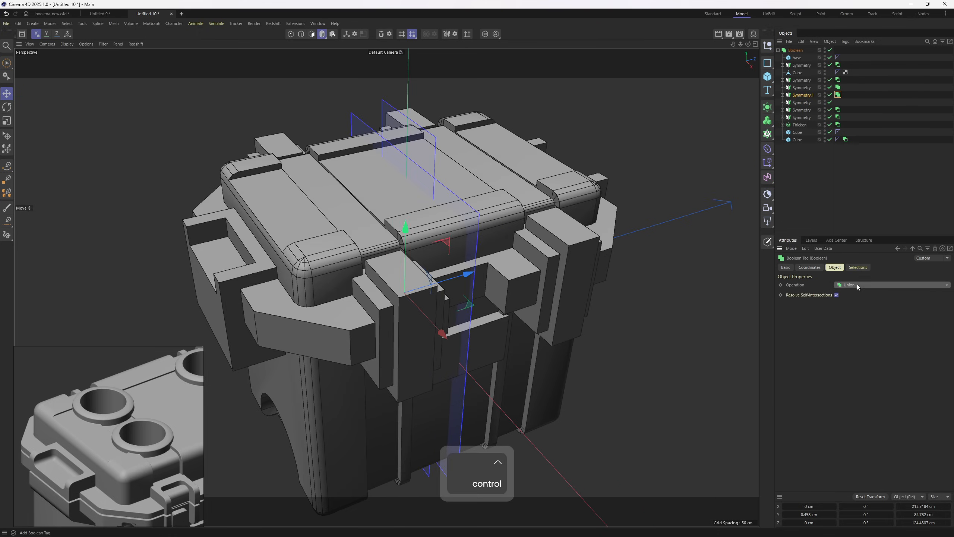
click(857, 284)
click(863, 302)
alt+drag(451, 285, 470, 290)
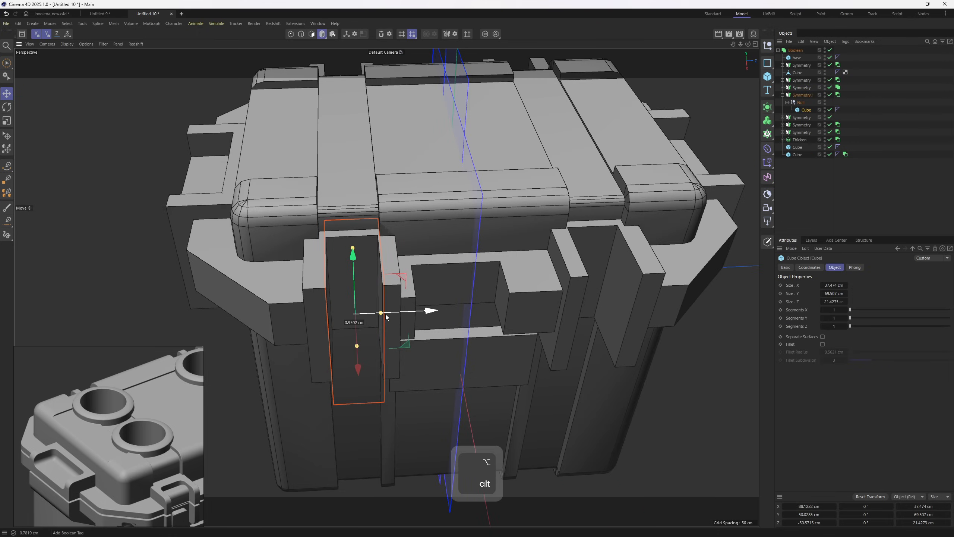
Undo the latch cutter's shift along Z and make it about 25.5 cm wide in Z at about 97.4 cm in X.
key(ctrl+z)
key(ctrl+z)
key(ctrl+z)
key(ctrl+z)
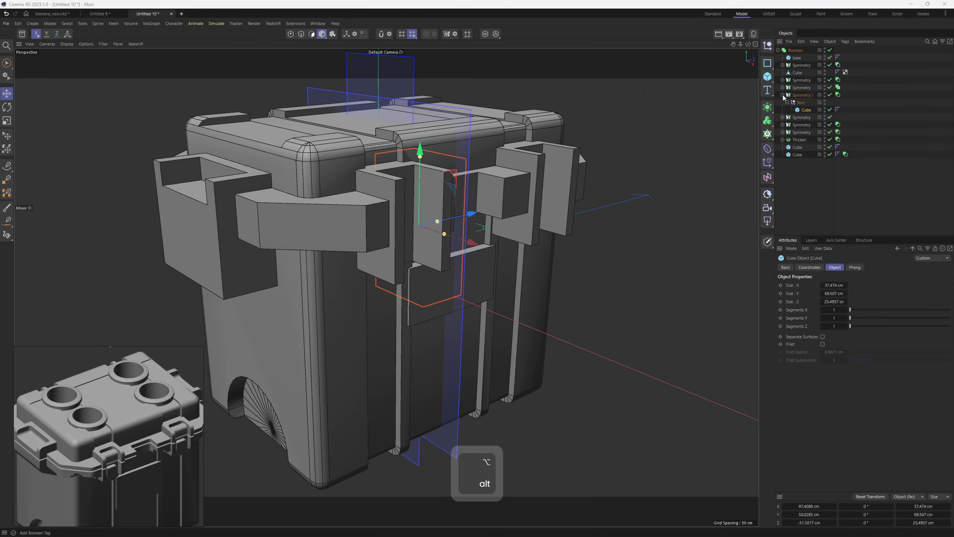
click(783, 95)
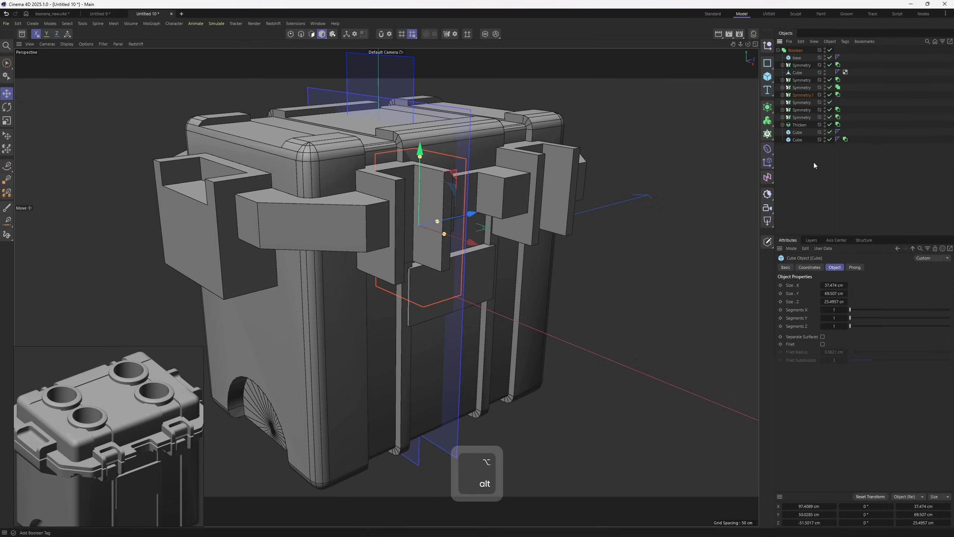
click(814, 164)
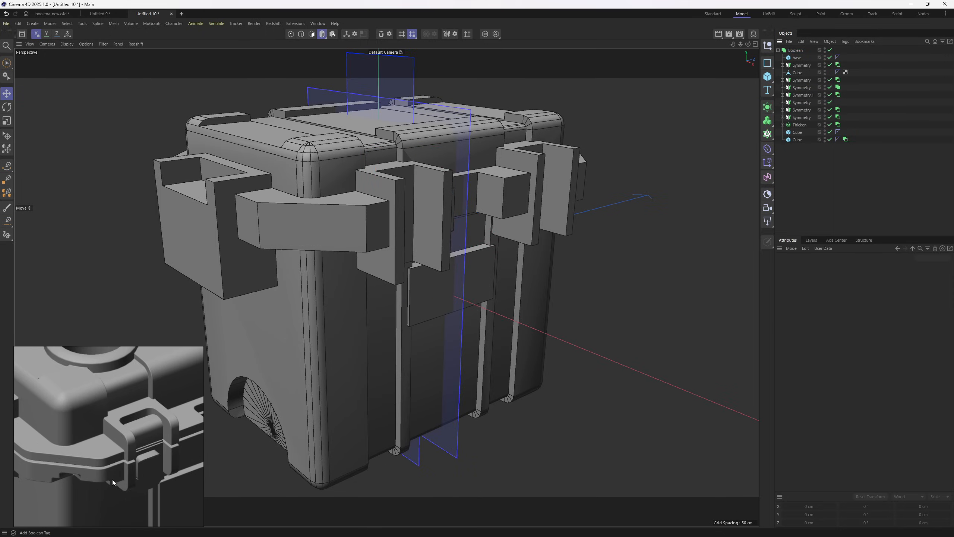
Inspect the rim's polygon Cube and the contents of the first Symmetry inside the Boolean.
alt+drag(480, 144, 466, 169)
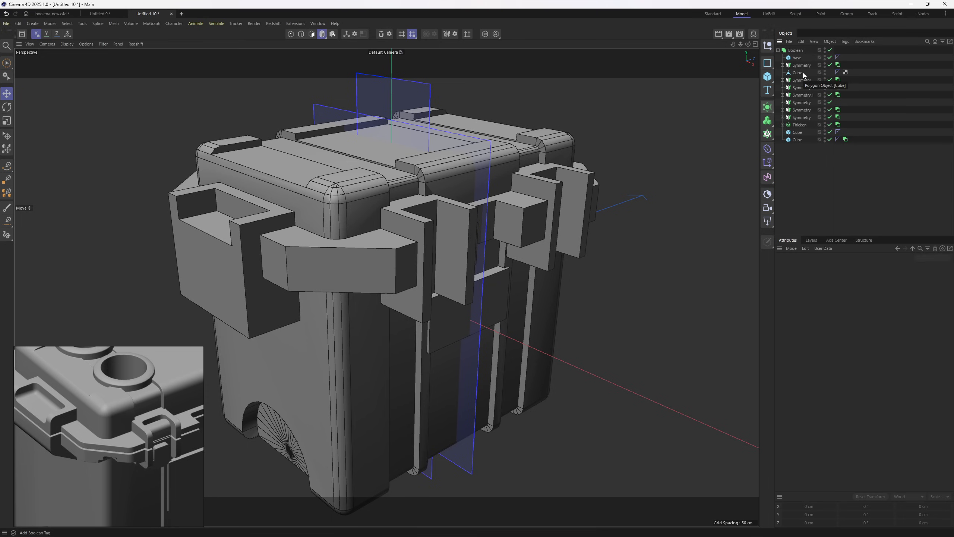
click(798, 73)
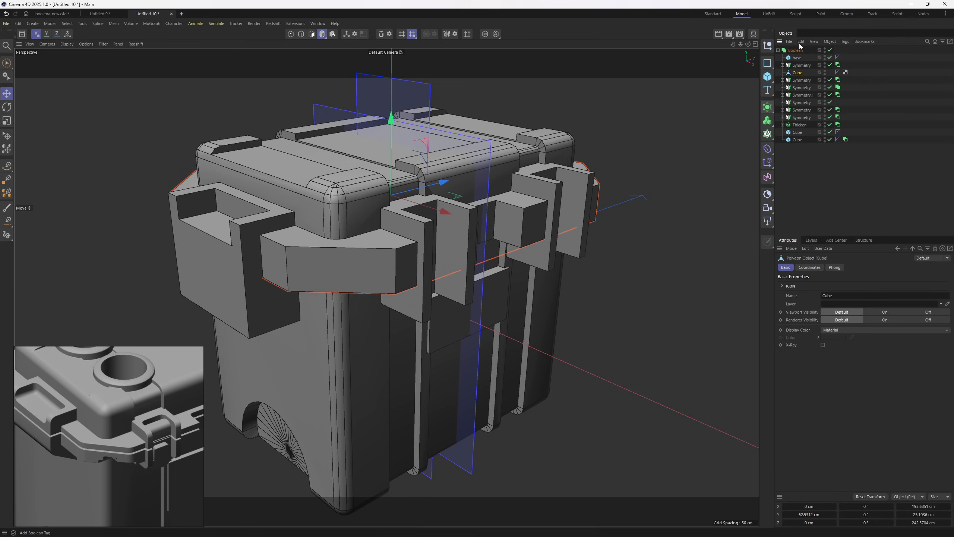
click(802, 66)
click(782, 65)
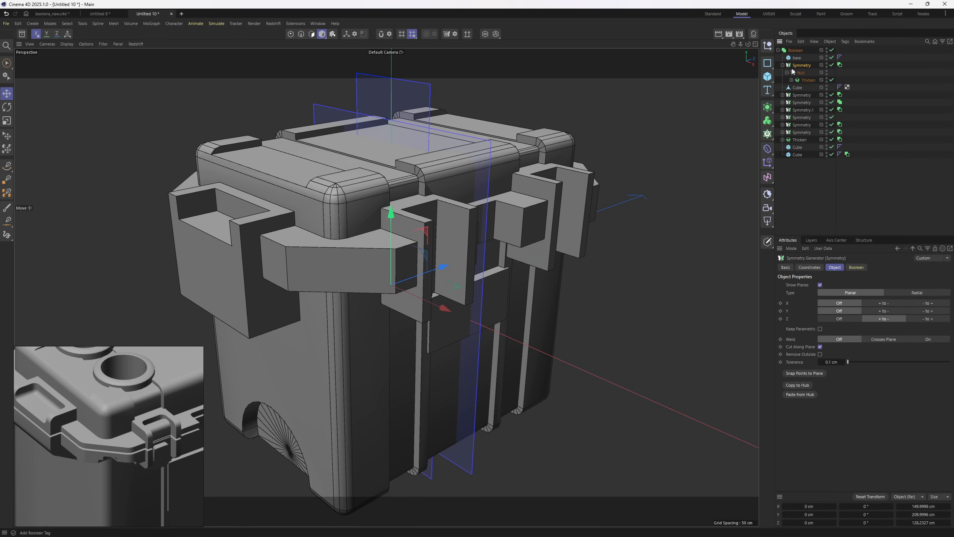
click(782, 66)
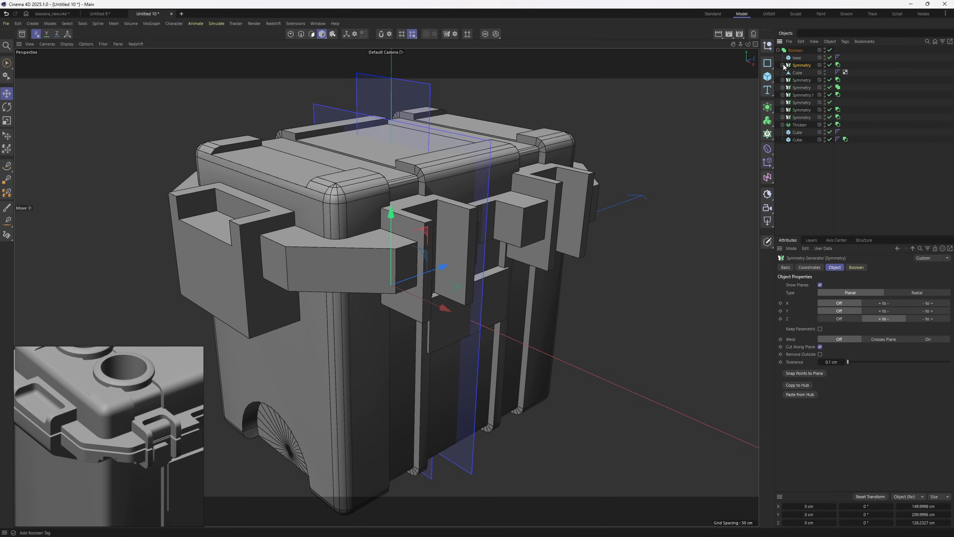
Select two neighbouring vertical corner edges on the rim's polygon Cube and enable modeling symmetry to include the matching corners.
click(801, 73)
alt+drag(529, 166, 481, 212)
key(2)
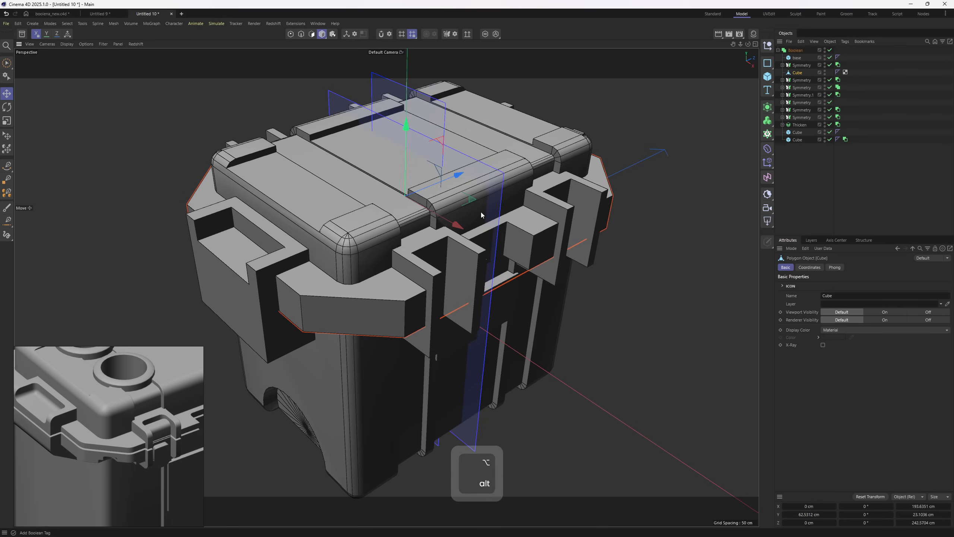
click(404, 320)
shift+click(302, 317)
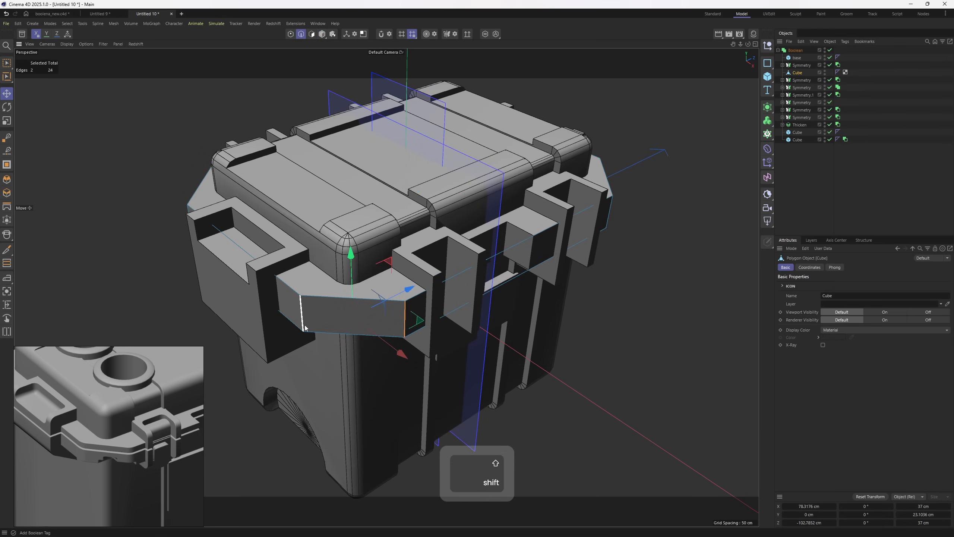
click(447, 36)
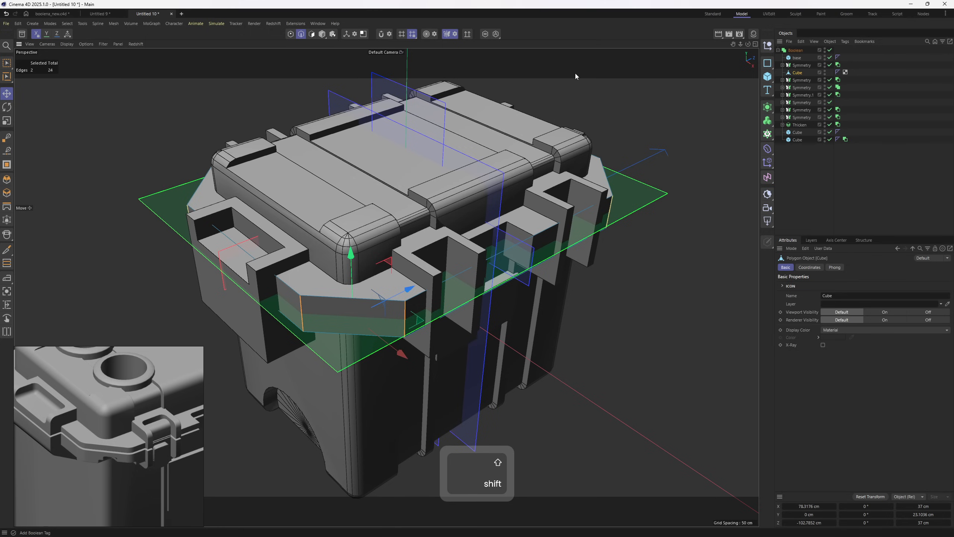
Bevel the rim's selected corner edges with 4 subdivisions and an offset of about 6.4 cm.
right_click(572, 268)
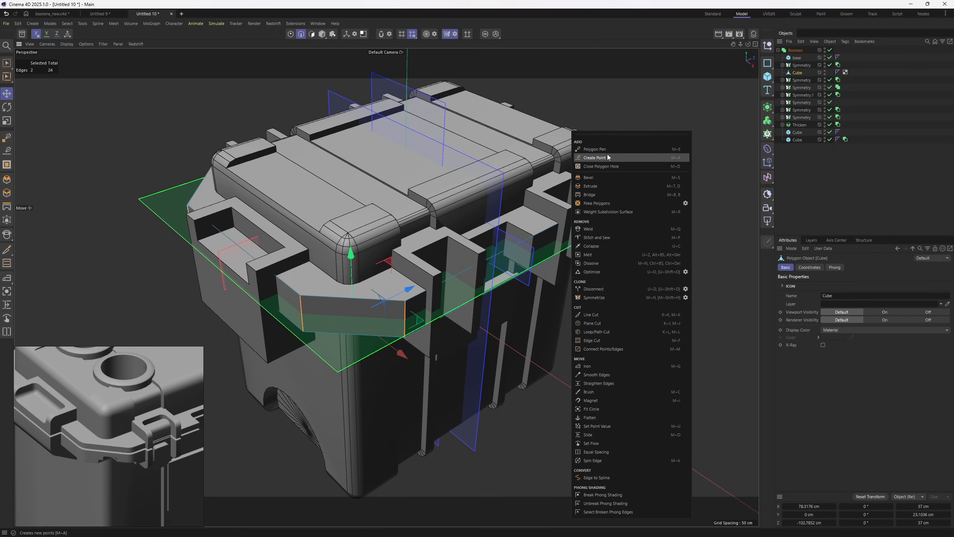
click(588, 177)
alt+drag(597, 218, 624, 273)
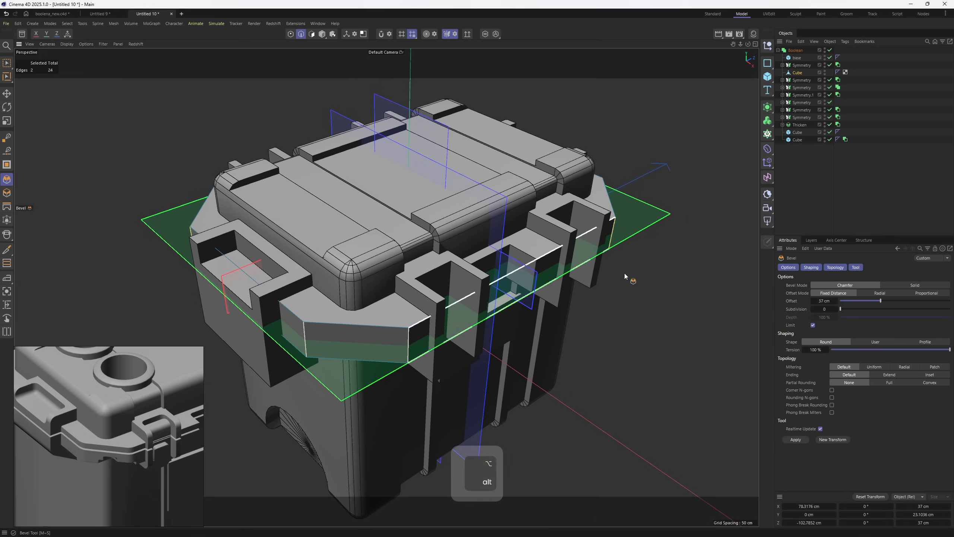
click(837, 308)
click(837, 307)
click(837, 308)
click(837, 308)
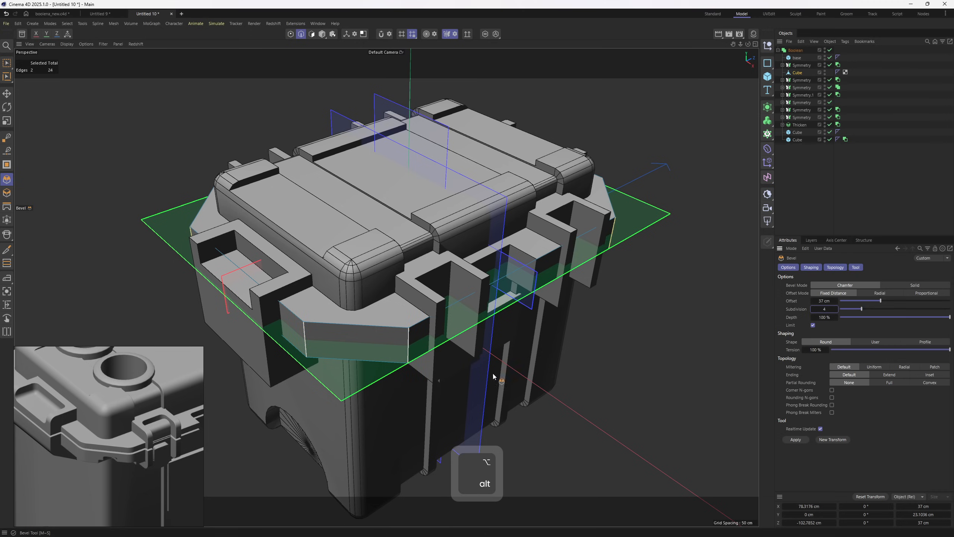
mouse_move(494, 376)
mouse_down()
mouse_move(535, 376)
mouse_move(489, 377)
mouse_up()
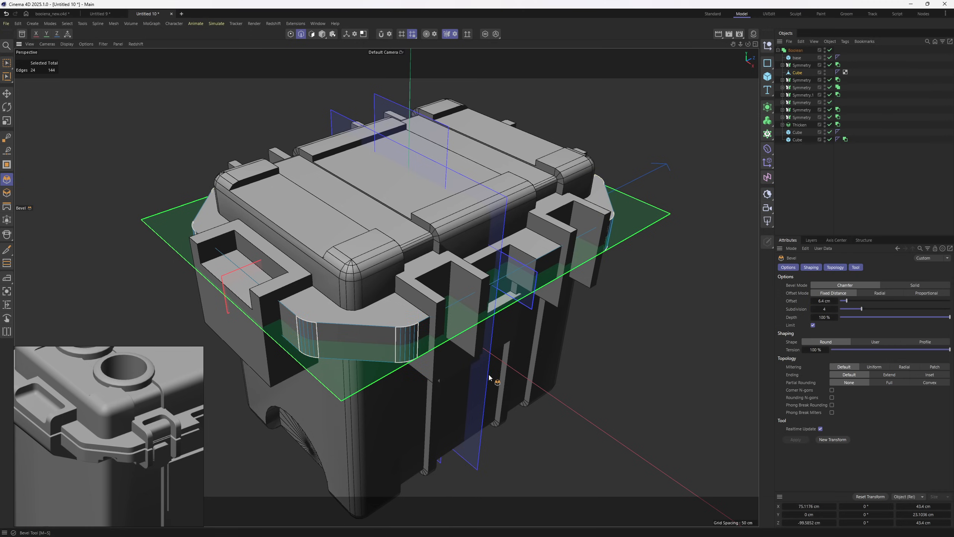
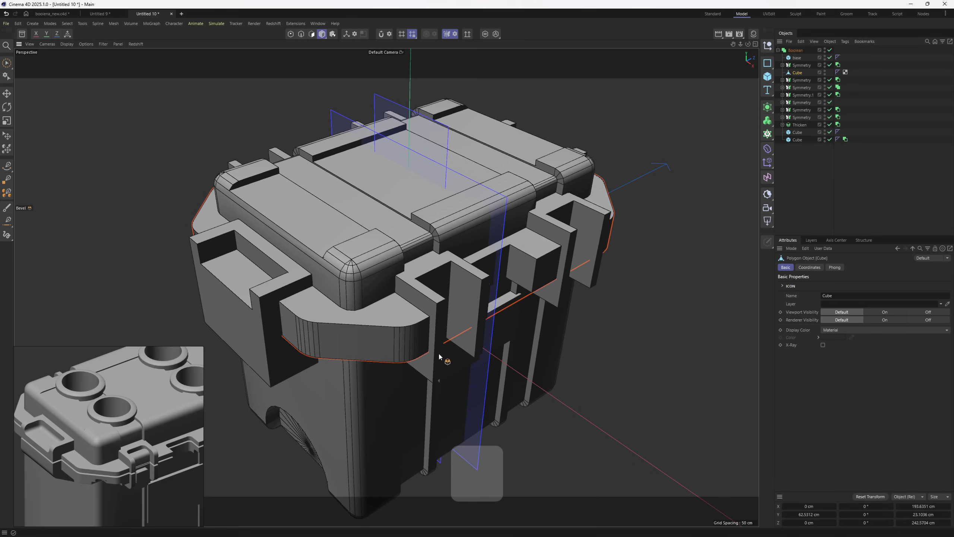
Fillet the Cube that cuts the rim's central notch by about 4.56 cm and stretch it to about 51.4 cm in Y.
alt+drag(440, 355, 422, 347)
key(s)
click(785, 82)
key(e)
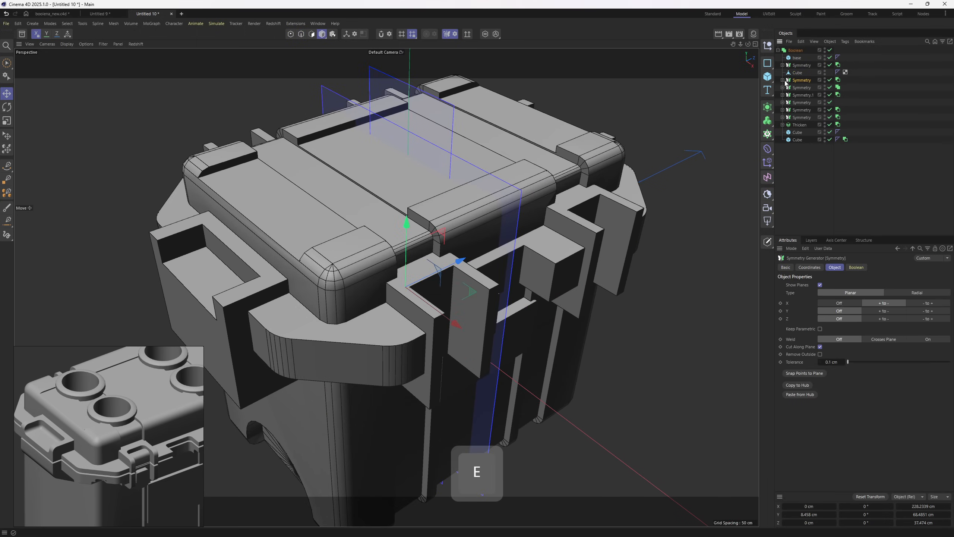
click(783, 80)
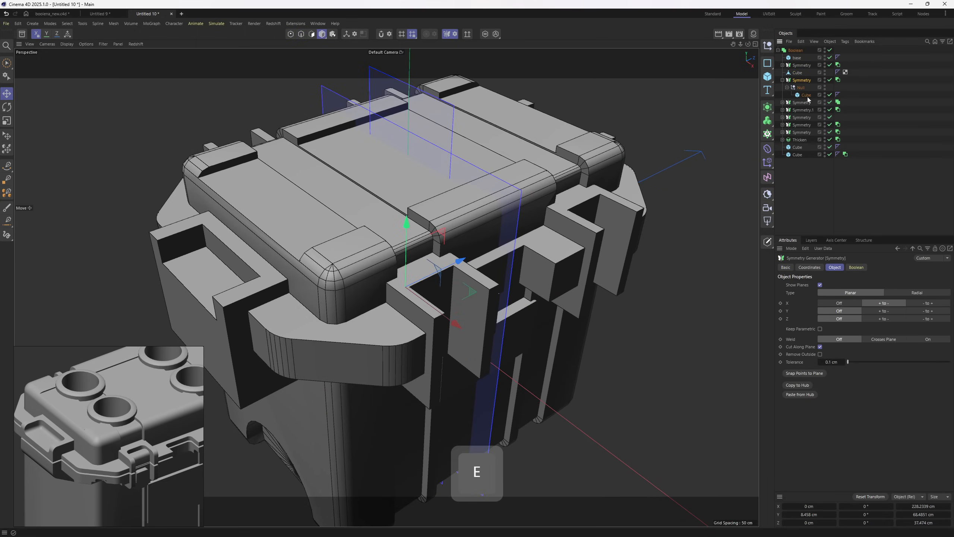
click(805, 95)
alt+drag(285, 462, 150, 461)
scroll(152, 457, up, 3)
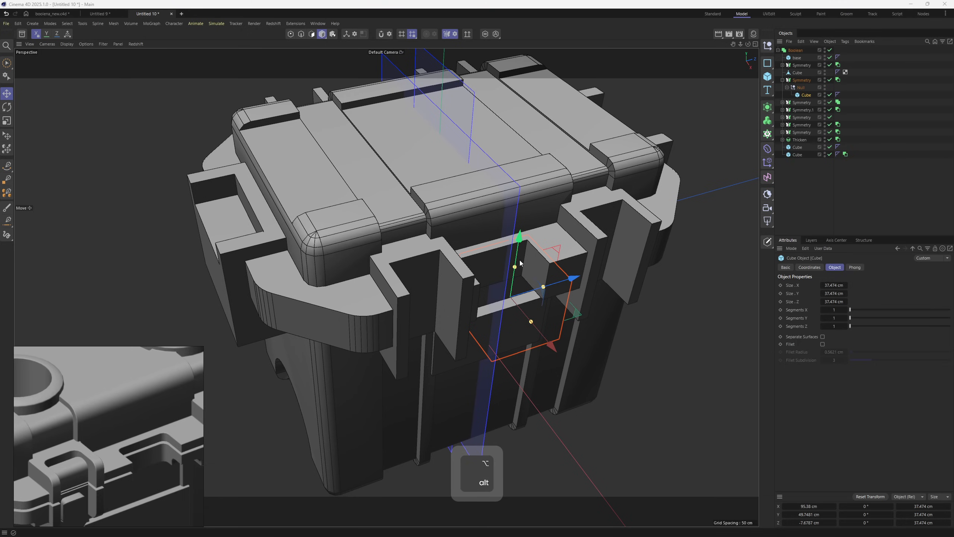
alt+drag(520, 257, 506, 256)
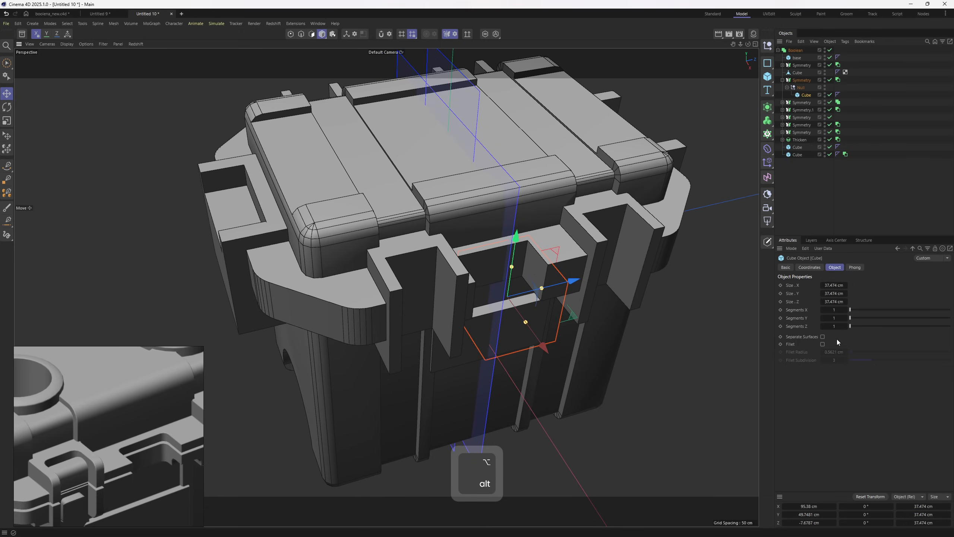
click(822, 345)
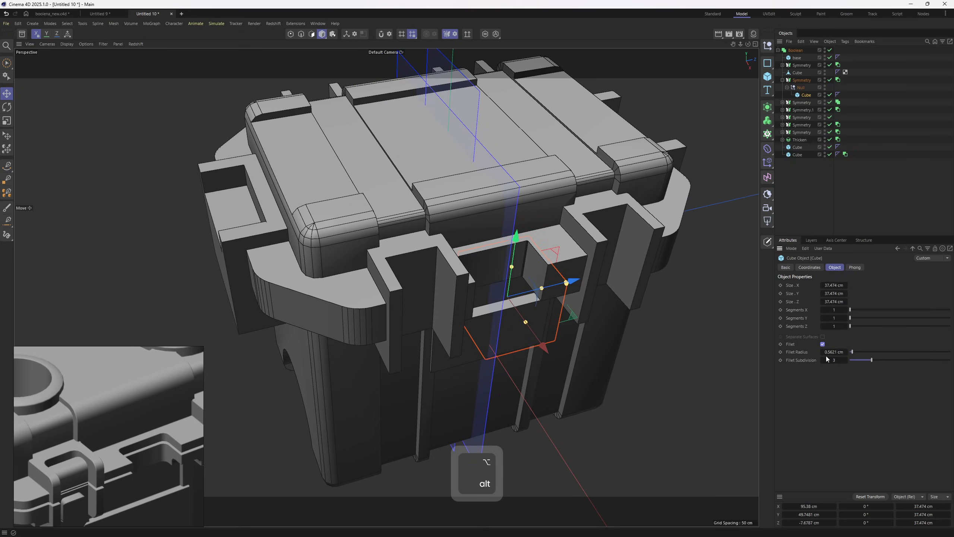
mouse_move(826, 352)
mouse_down()
mouse_move(849, 351)
mouse_move(833, 351)
mouse_up()
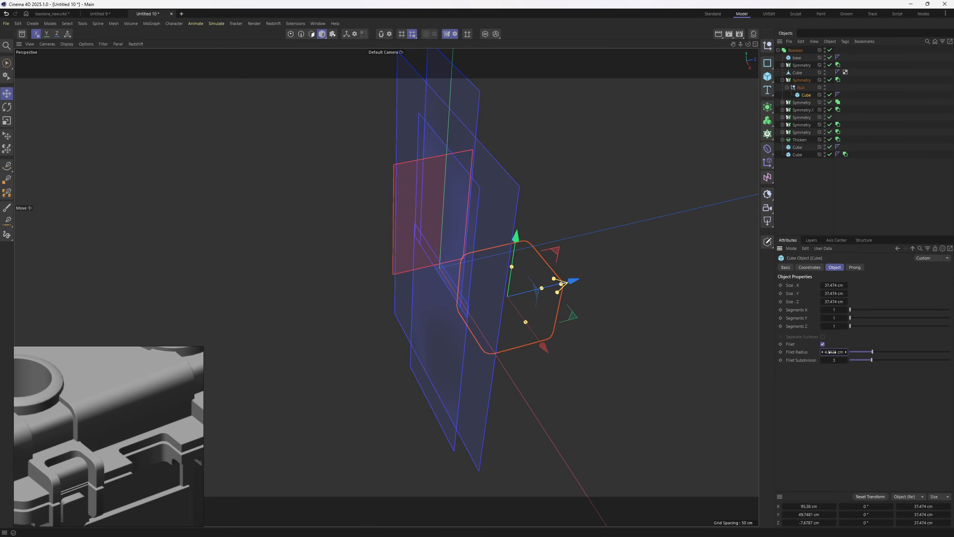
drag(512, 267, 515, 256)
alt+drag(530, 260, 528, 286)
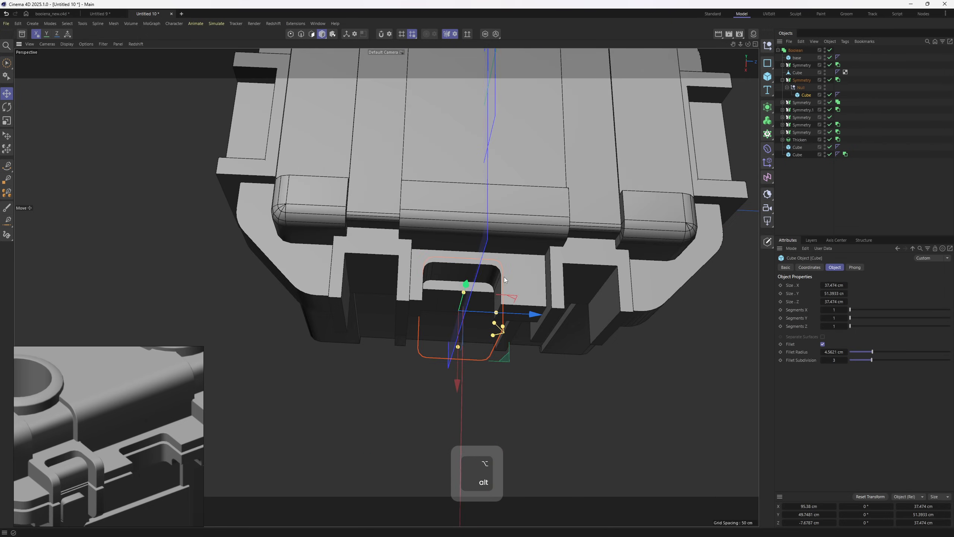
middle_click(530, 280)
middle_click(576, 135)
alt+scroll(476, 282, up, 5)
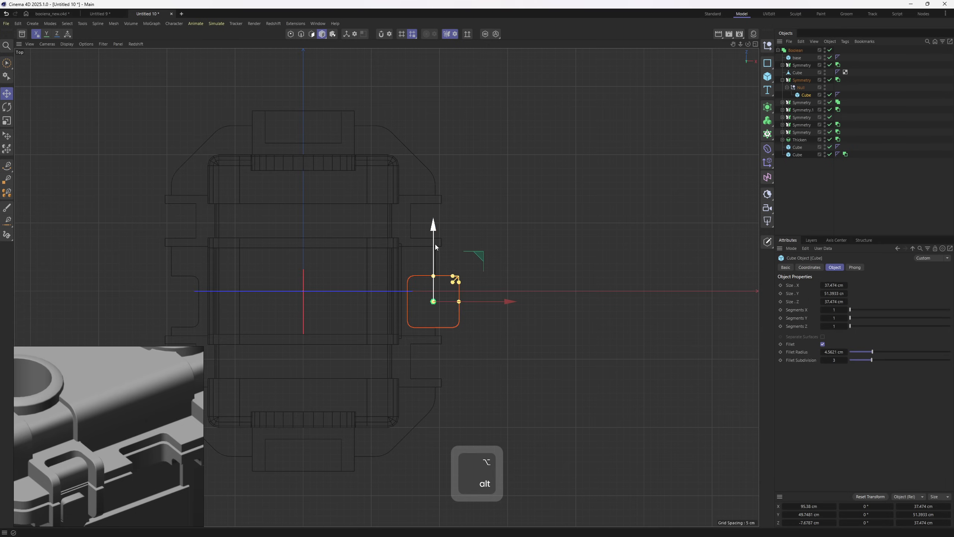
drag(435, 242, 434, 236)
key(ctrl+z)
middle_click(426, 248)
middle_click(333, 213)
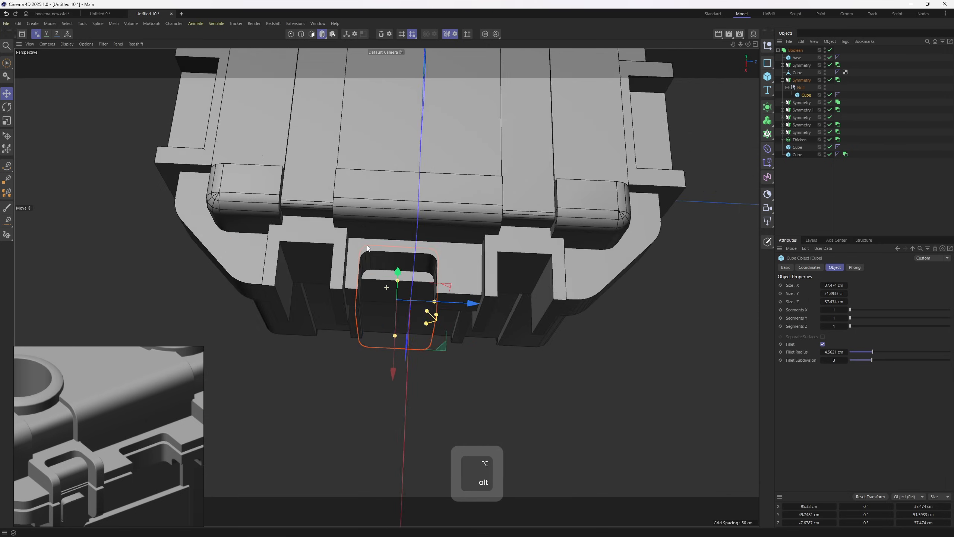
Center the notch's Cube by setting its Z position to 0 cm.
alt+drag(333, 213, 661, 355)
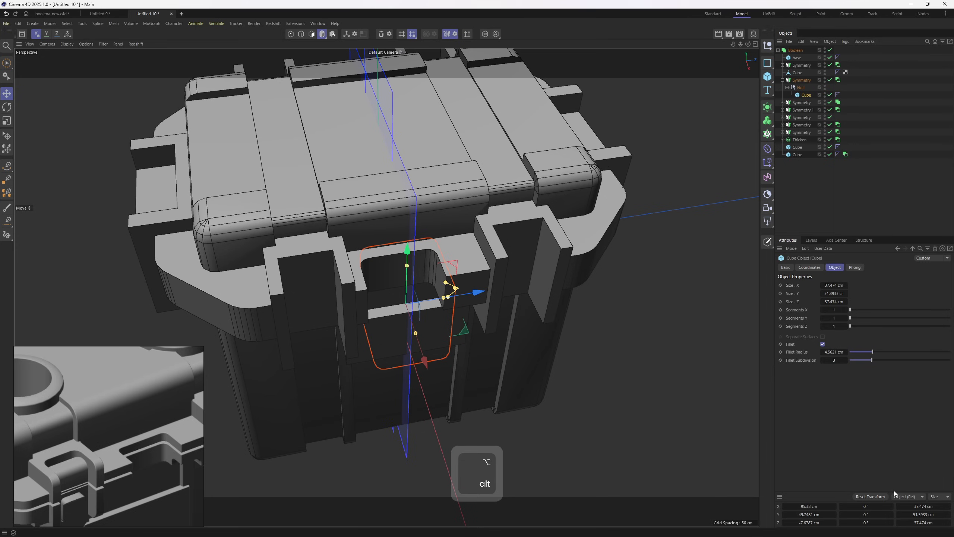
double_click(813, 523)
text(0)
key(Return)
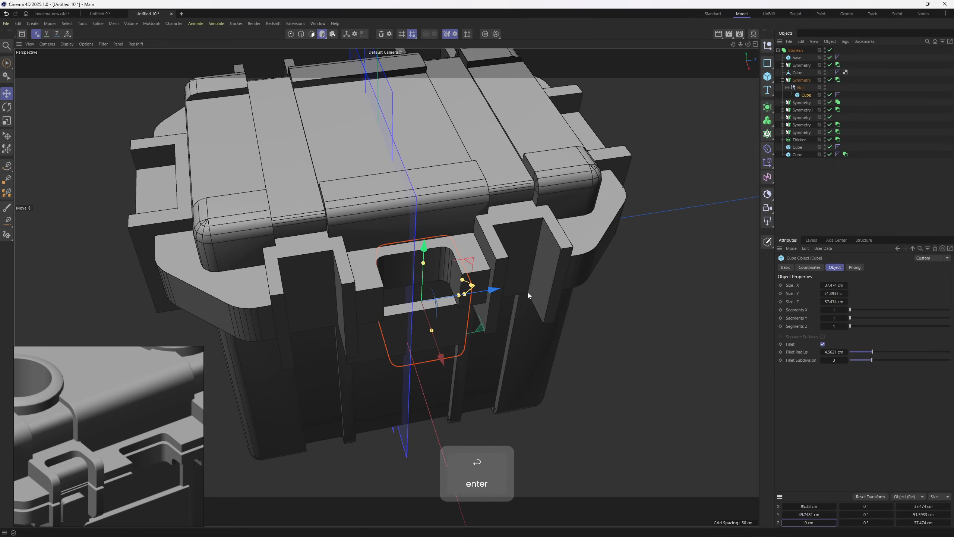
Convert the Cube inside the latch's Symmetry into an editable polygon object.
alt+drag(398, 320, 444, 283)
click(782, 80)
click(800, 88)
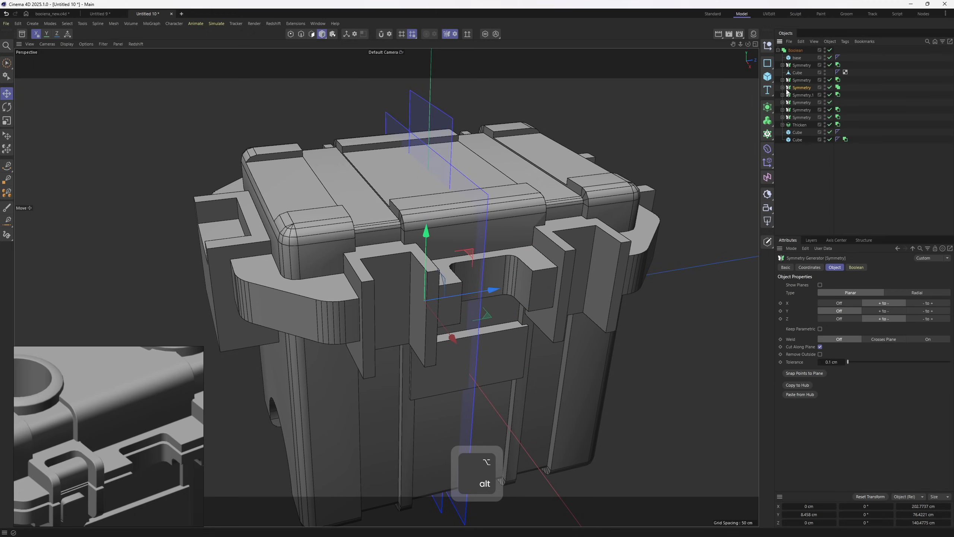
click(782, 87)
click(805, 103)
alt+drag(428, 256, 458, 265)
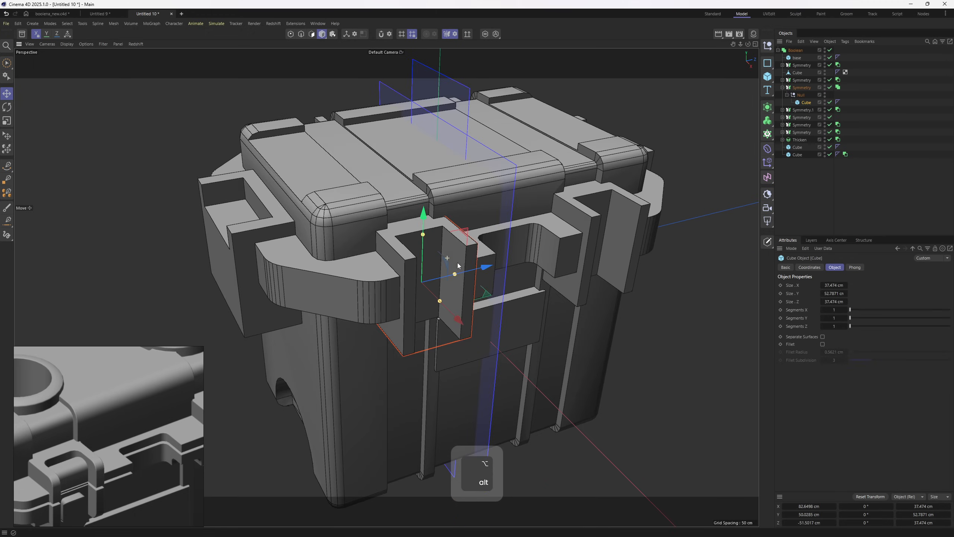
middle_drag(54, 516, 89, 456)
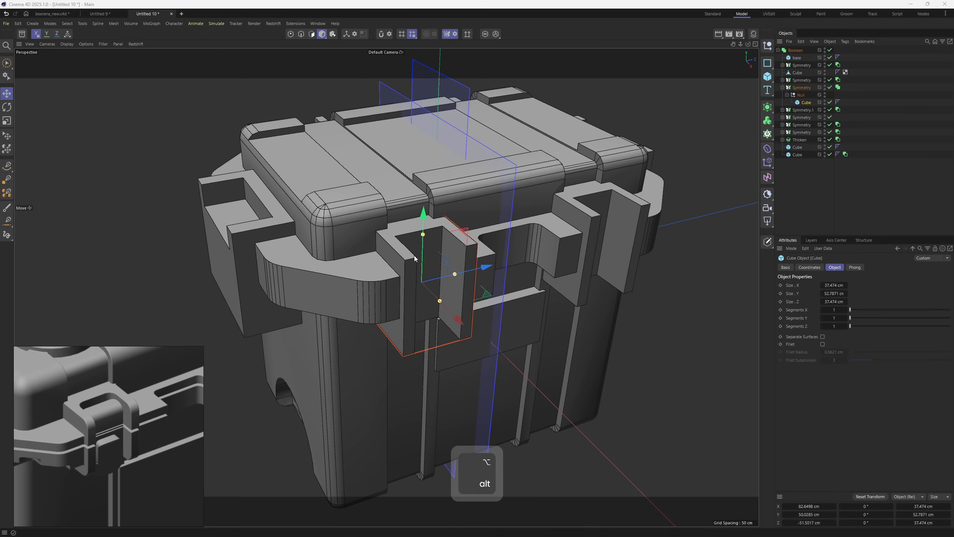
alt+drag(423, 252, 431, 260)
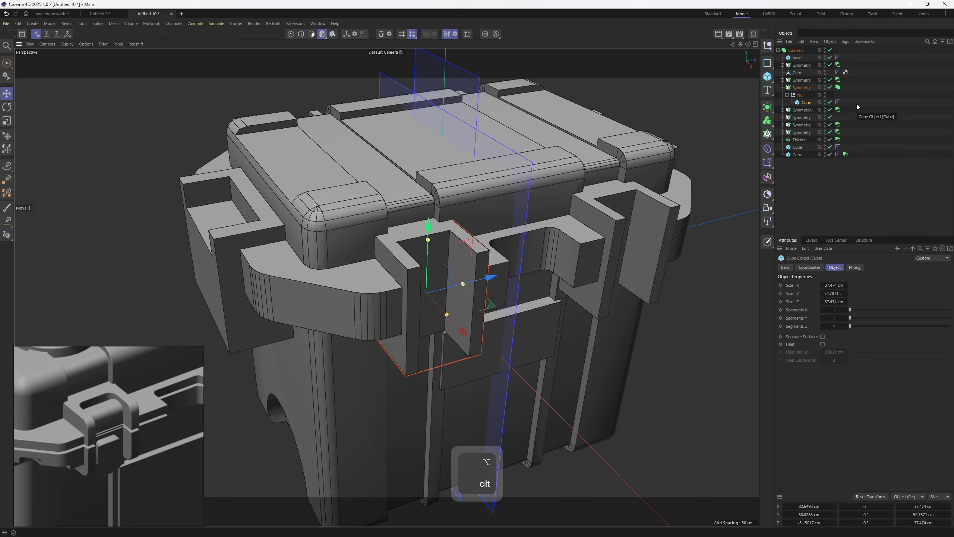
key(c)
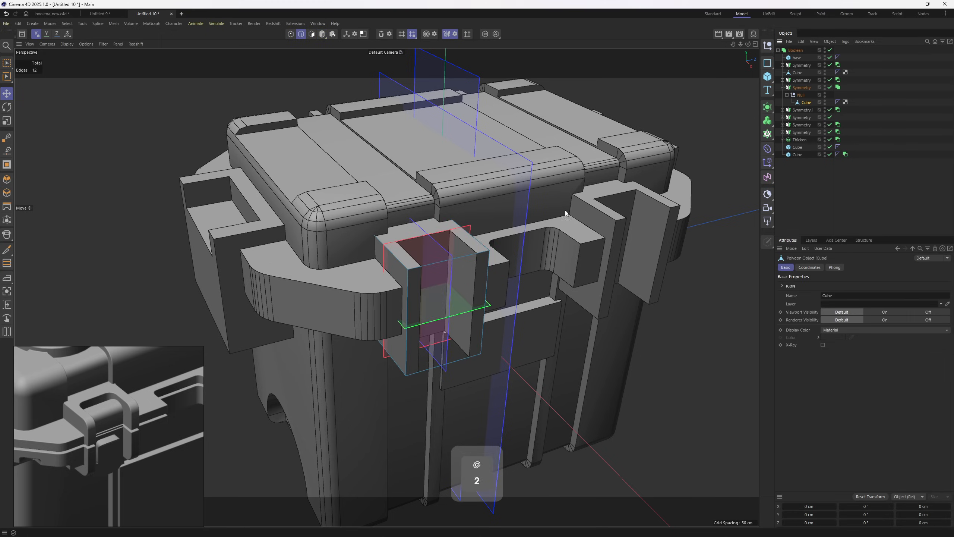
Turn off modeling symmetry and bevel the latch Cube's upper and lower outer front edges by about 6.8 cm.
key(3)
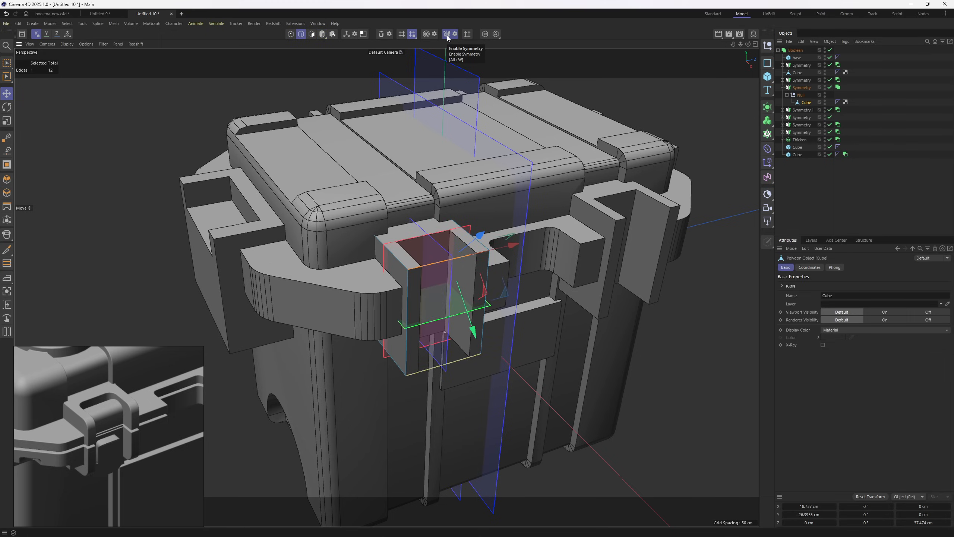
click(447, 36)
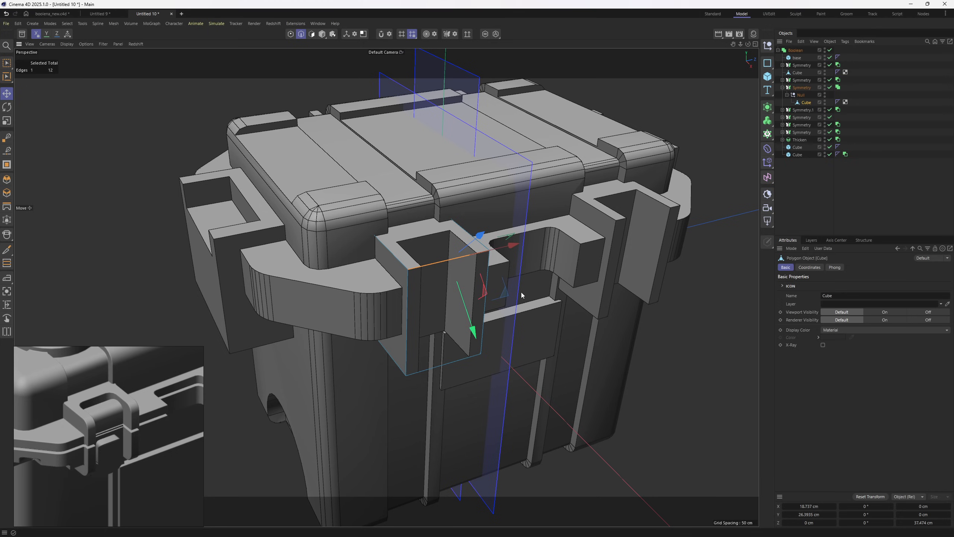
shift+click(443, 364)
right_click(555, 234)
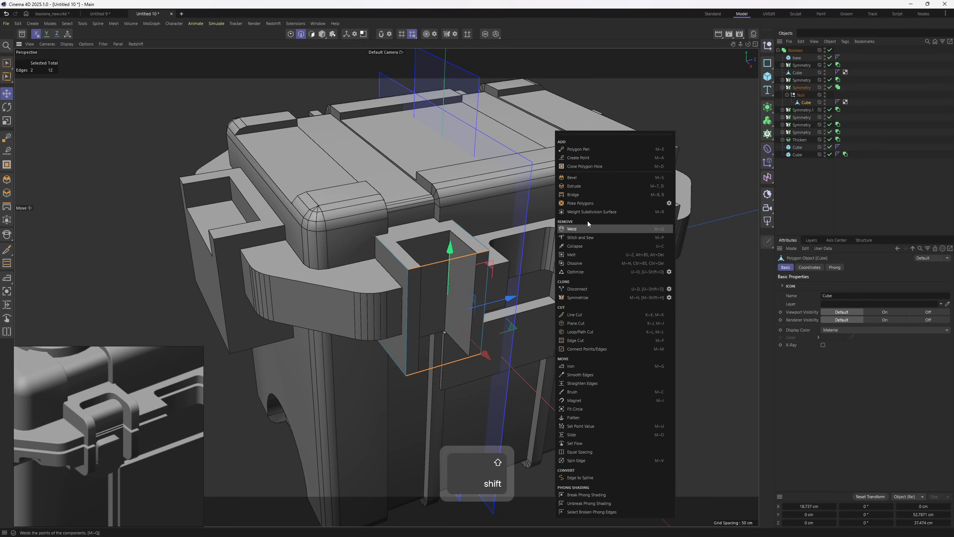
click(585, 177)
drag(563, 233, 576, 233)
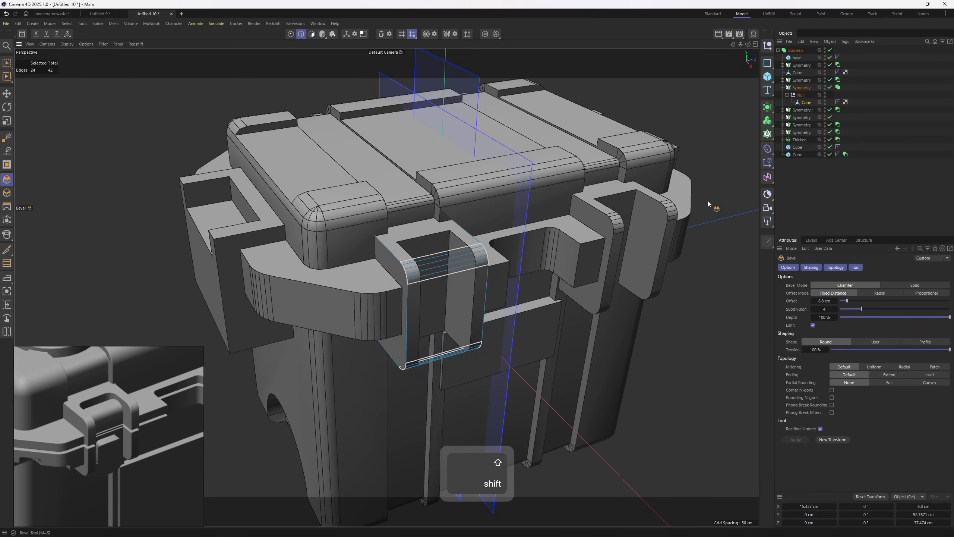
click(841, 197)
mouse_move(499, 259)
alt+mouse_down()
mouse_move(524, 240)
mouse_move(485, 252)
alt+mouse_up()
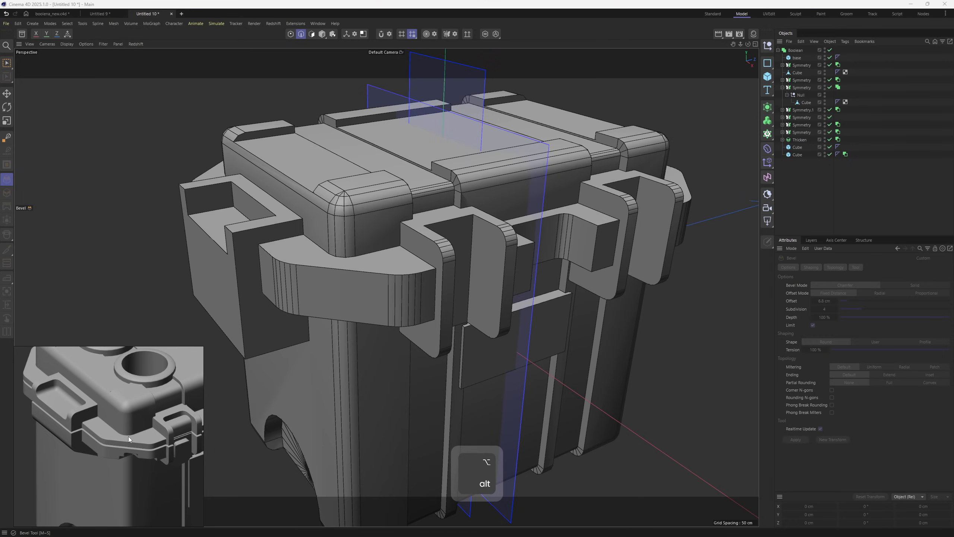
Fillet the Cube inside Symmetry.1 that cuts the latch slots, with a fillet radius of 4 cm.
click(782, 87)
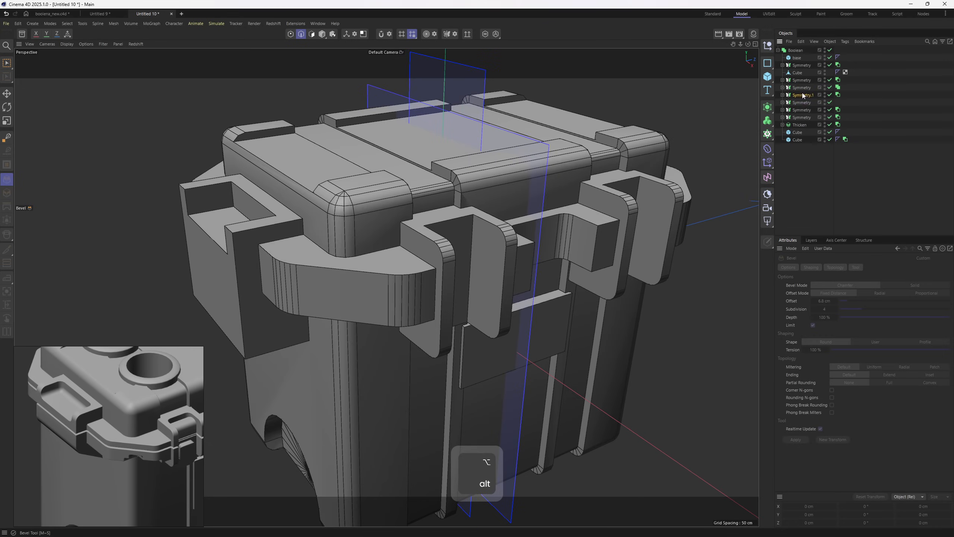
click(803, 95)
click(782, 95)
click(806, 110)
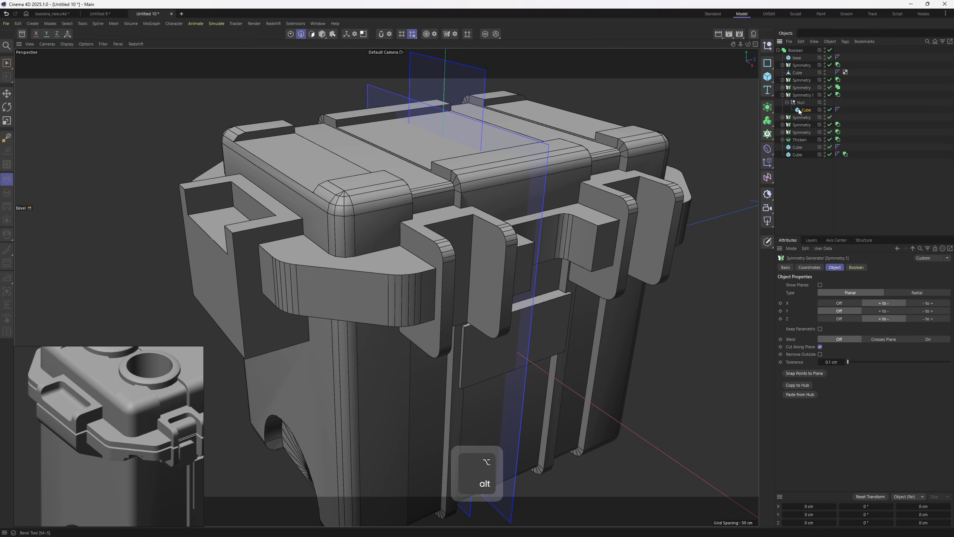
key(e)
scroll(544, 216, down, 2)
alt+drag(534, 270, 466, 289)
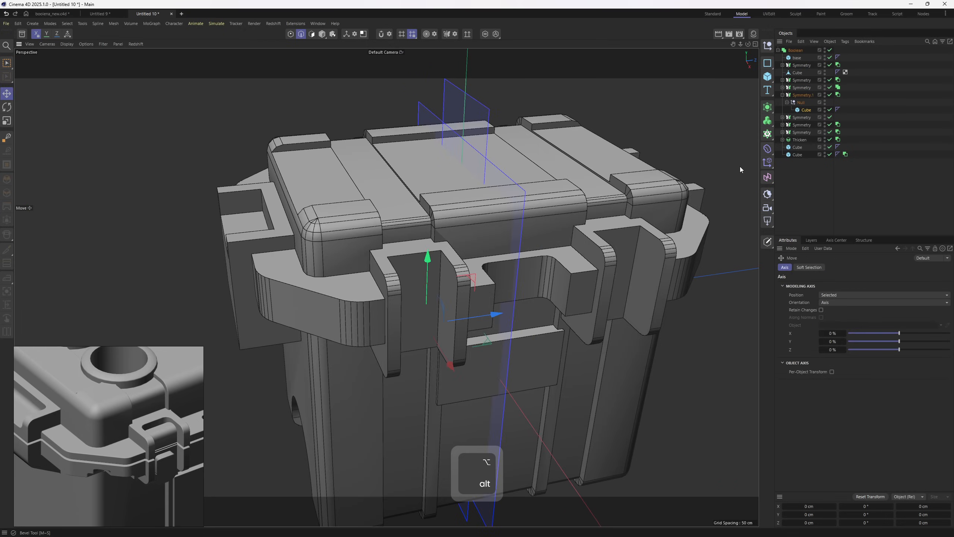
click(806, 110)
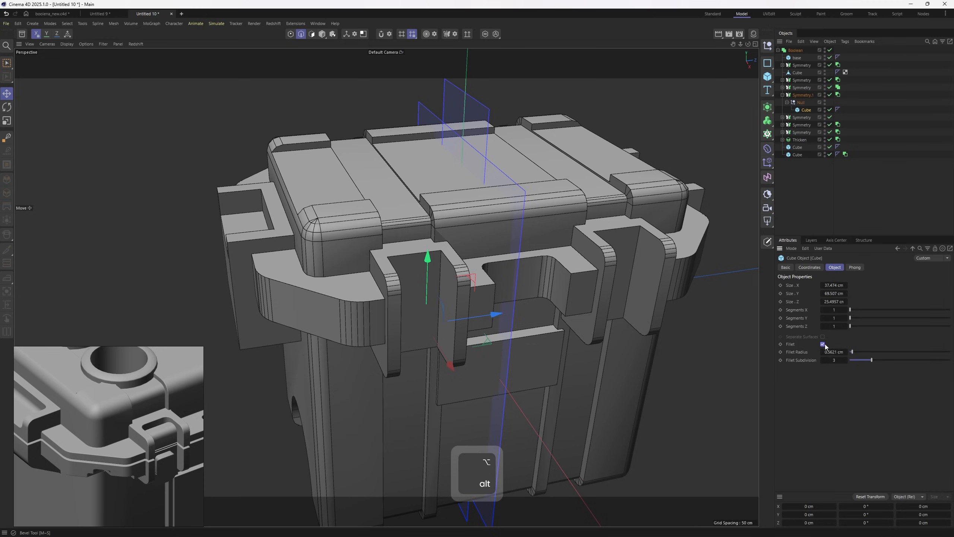
drag(822, 352, 833, 352)
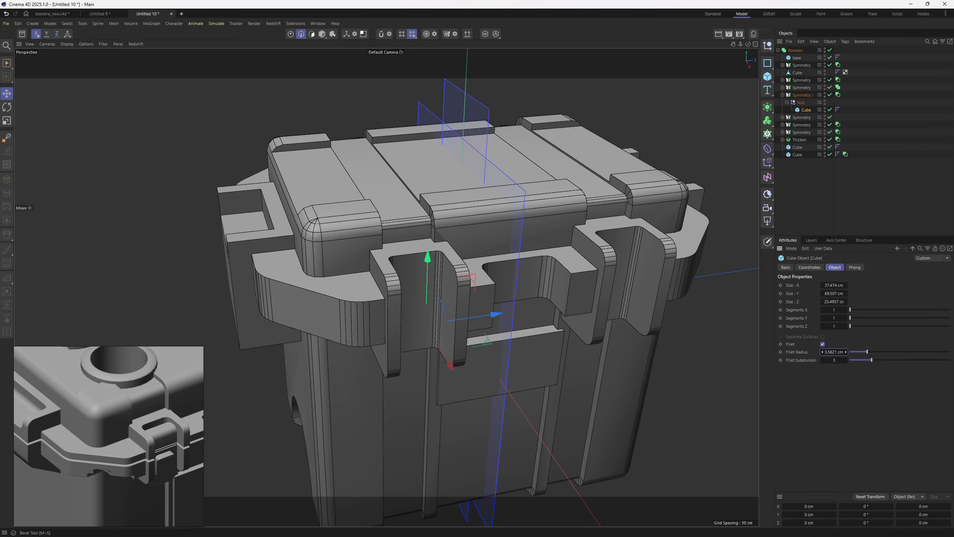
click(840, 352)
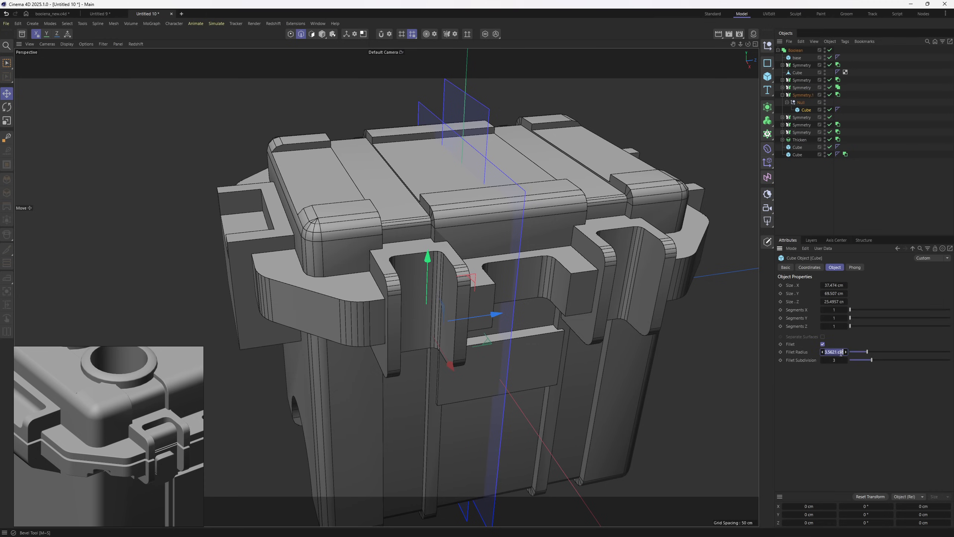
text(4)
key(Return)
Select the Cube inside the Symmetry that forms the side handle's outer block.
alt+drag(462, 221, 529, 214)
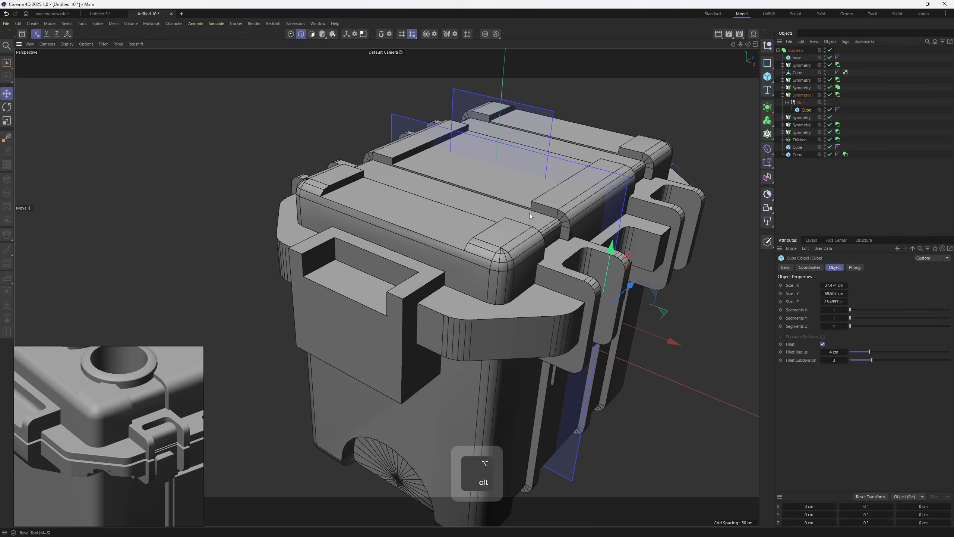
click(782, 95)
click(791, 103)
click(783, 102)
click(806, 117)
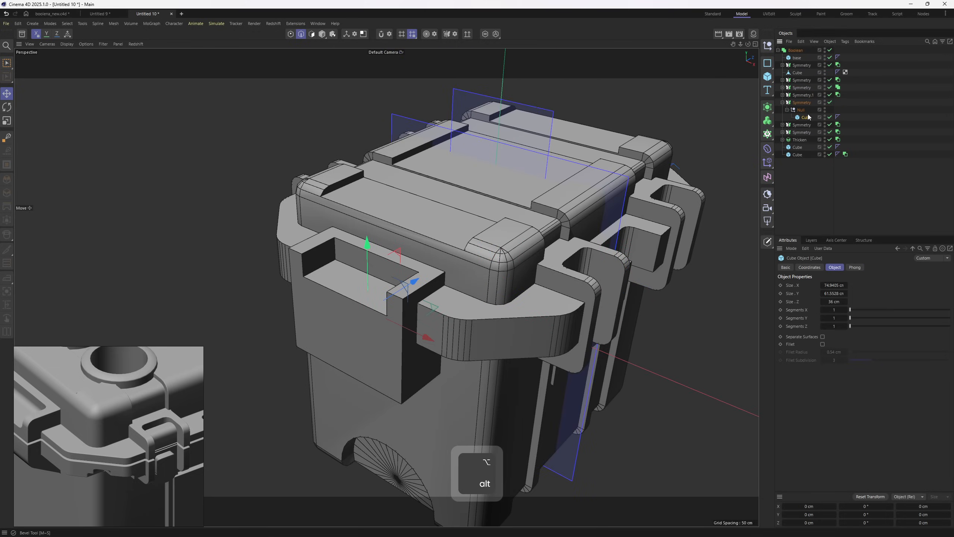
mouse_move(365, 254)
mouse_down()
mouse_move(362, 264)
mouse_move(372, 252)
mouse_up()
key(ctrl+z)
key(ctrl+z)
Convert the handle Cube to an editable polygon object and raise its lower outer edge to about -8.4 cm in Y, using World axis orientation.
alt+drag(404, 283, 533, 234)
key(c)
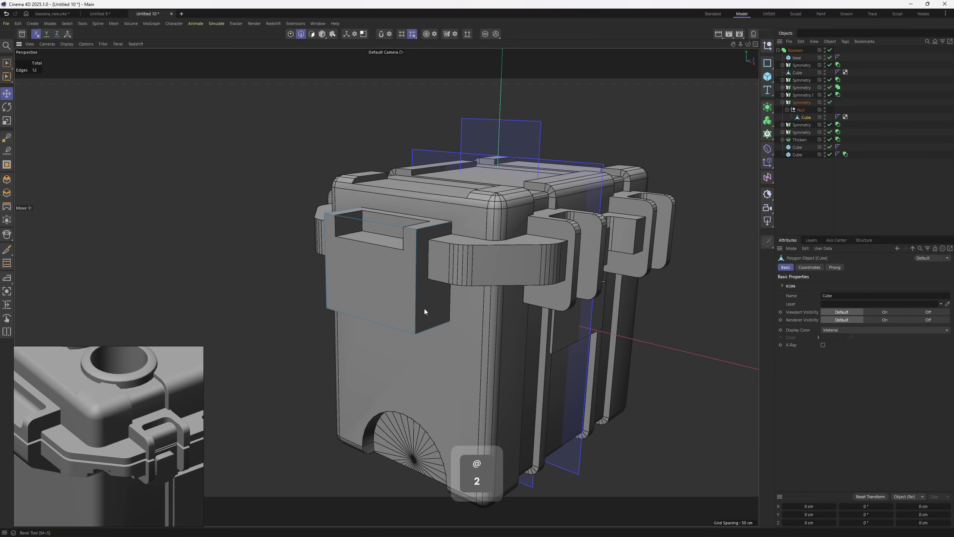
key(2)
click(381, 325)
right_click(348, 344)
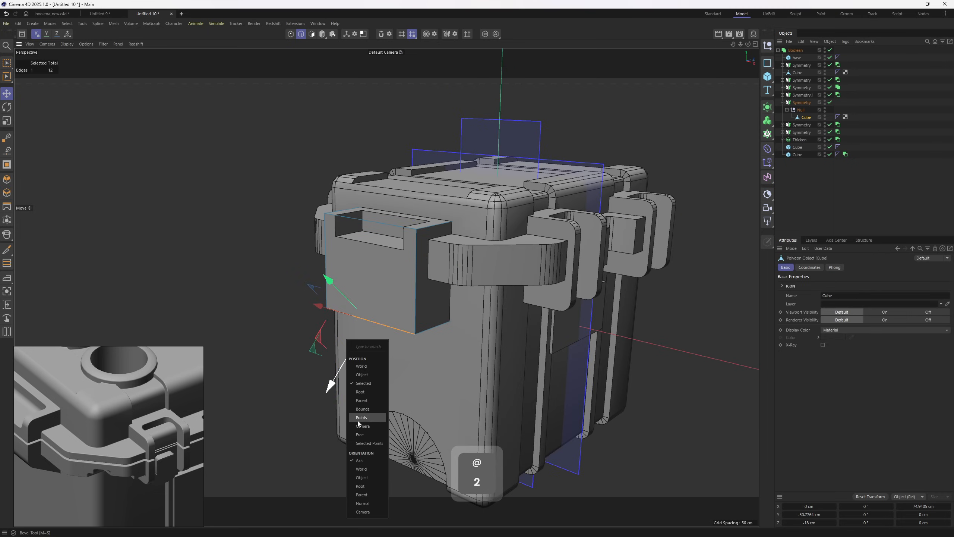
click(369, 443)
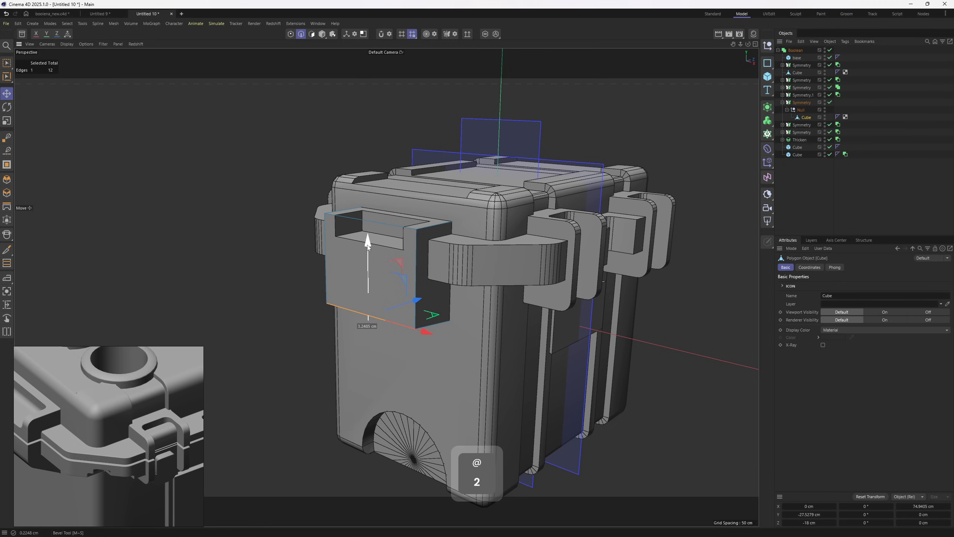
drag(367, 245, 477, 276)
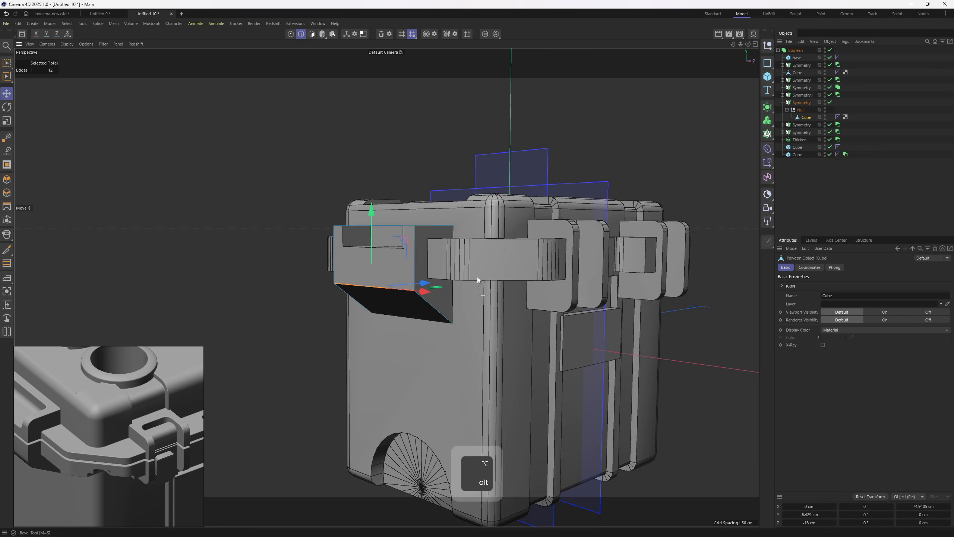
Bevel the handle Cube's upper and lower outer edges with an offset of about 7.7 cm.
right_click(527, 250)
click(557, 178)
drag(558, 180, 584, 179)
alt+middle_drag(436, 241, 533, 282)
alt+middle_drag(113, 411, 169, 426)
key(e)
alt+drag(501, 268, 520, 290)
key(e)
click(492, 290)
key(m)
key(s)
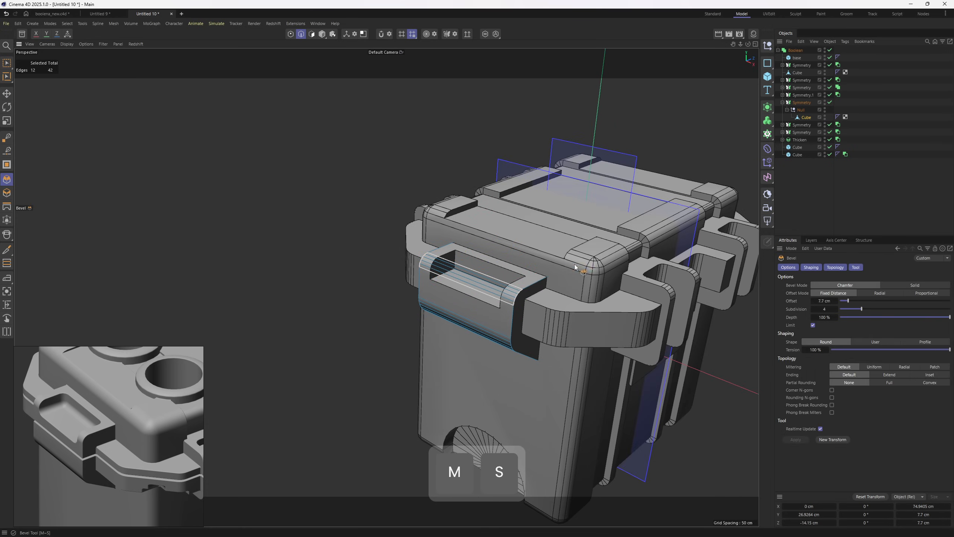
Fillet the Cube that cuts the side handle's recess with a radius of about 5.54 cm.
click(782, 102)
click(782, 110)
click(804, 125)
alt+middle_drag(511, 272, 472, 310)
alt+drag(473, 310, 478, 326)
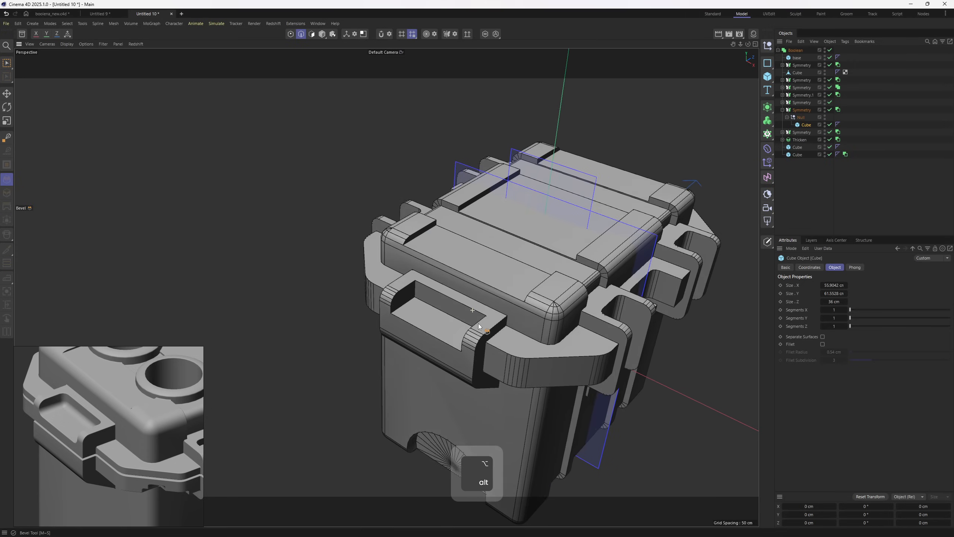
alt+right_drag(478, 326, 520, 315)
click(823, 344)
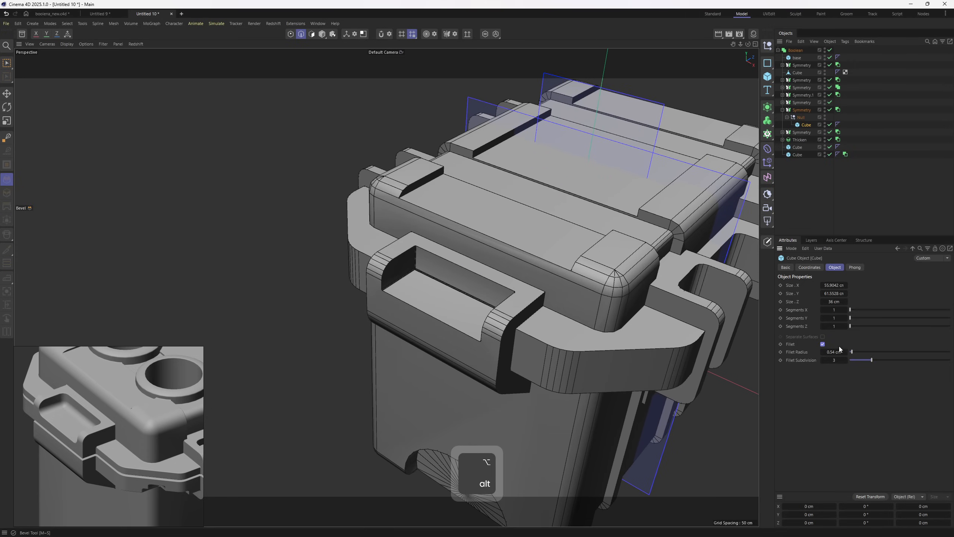
drag(845, 352, 847, 352)
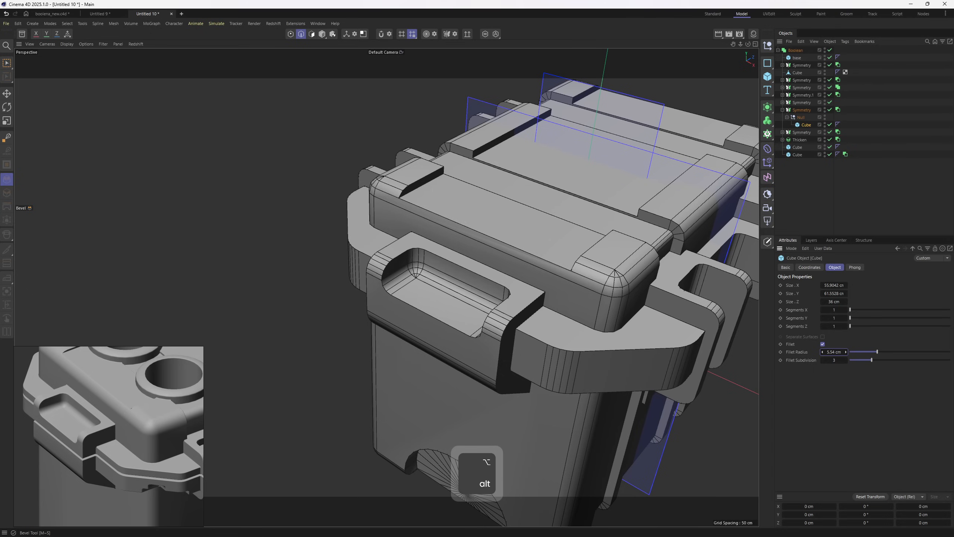
alt+drag(447, 399, 525, 377)
alt+right_drag(525, 377, 534, 316)
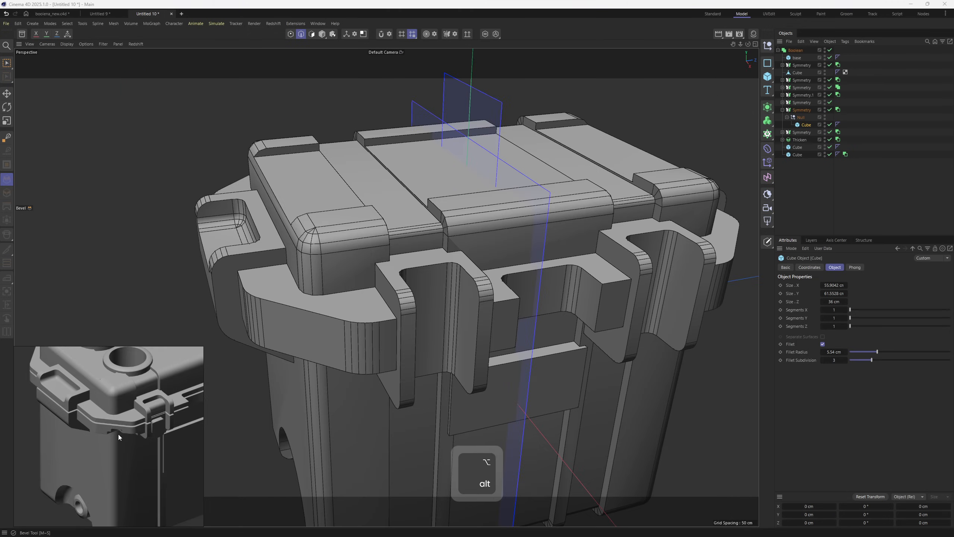
Add a Cube scaled to about 84.6 cm and place it at the container's front corner, about 109.6 cm in X and -130.1 cm in Z.
scroll(120, 434, up, 3)
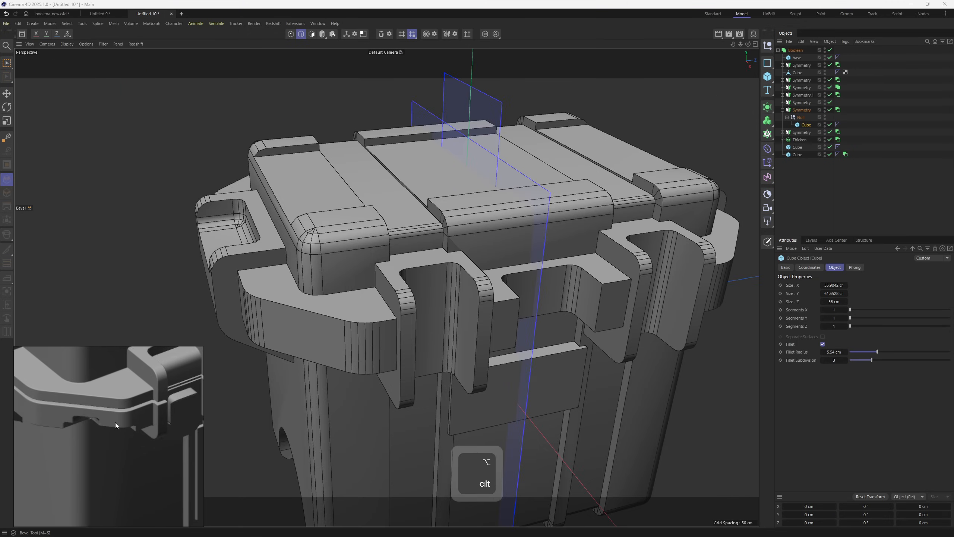
middle_drag(115, 422, 101, 423)
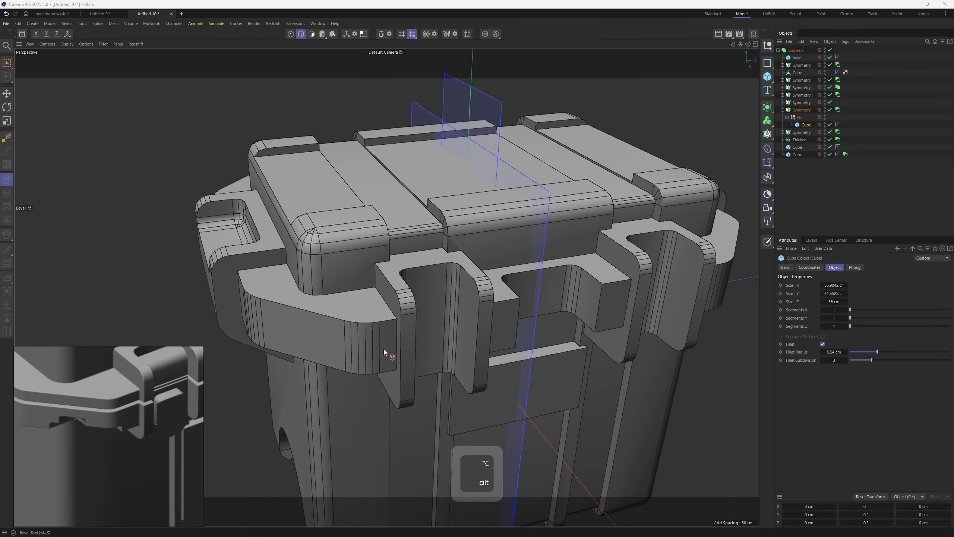
alt+drag(383, 349, 692, 227)
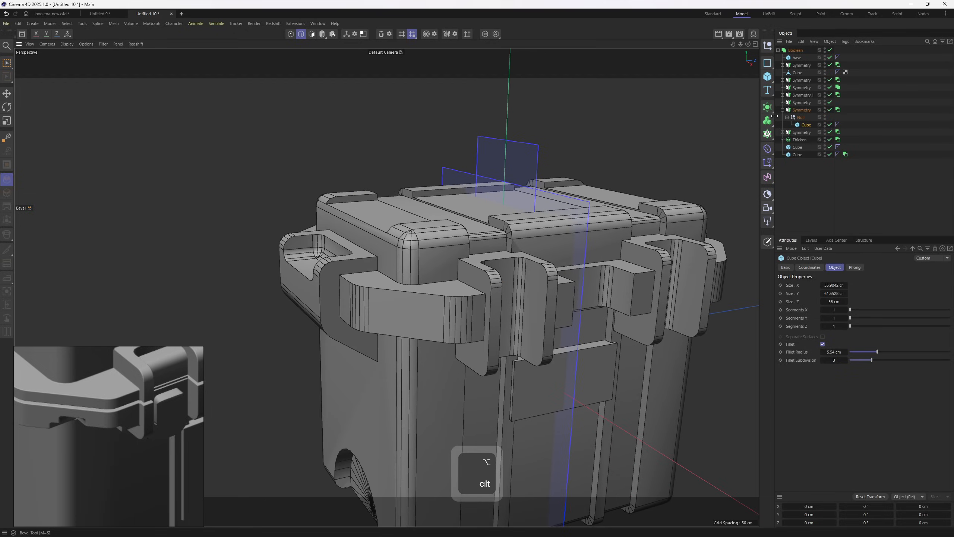
click(770, 77)
scroll(456, 287, down, 4)
key(t)
drag(456, 287, 413, 336)
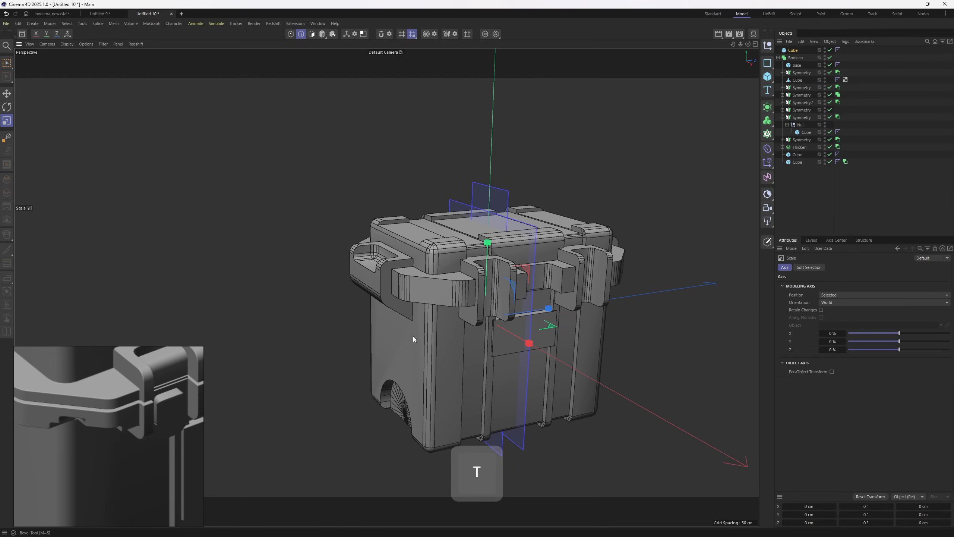
middle_click(413, 335)
middle_click(561, 200)
key(e)
scroll(415, 234, down, 3)
drag(377, 222, 466, 327)
middle_click(467, 326)
middle_click(253, 167)
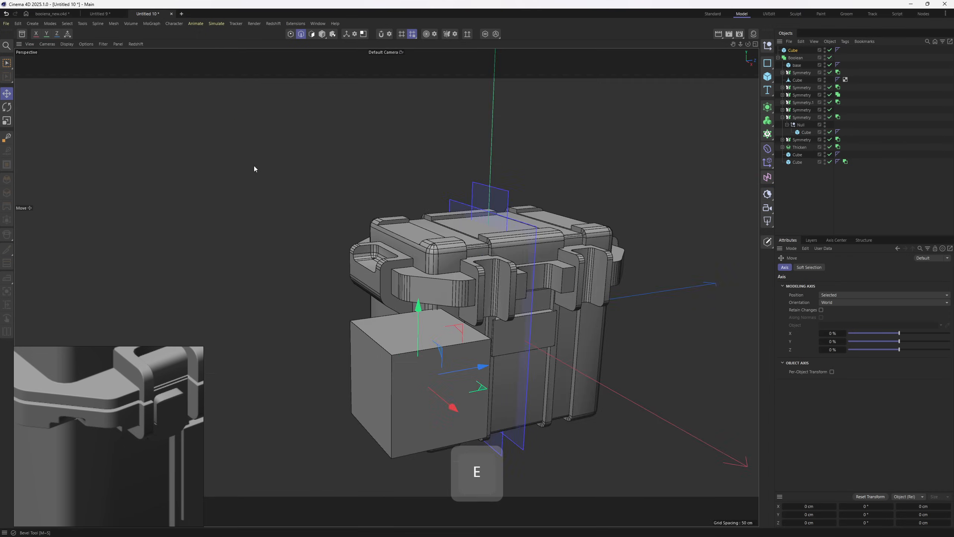
Flatten the corner Cube to about 13.9 cm in Y and raise it to about 51.2 cm in Y, just below the rim.
scroll(254, 167, down, 2)
alt+drag(339, 243, 326, 217)
key(Return)
key(e)
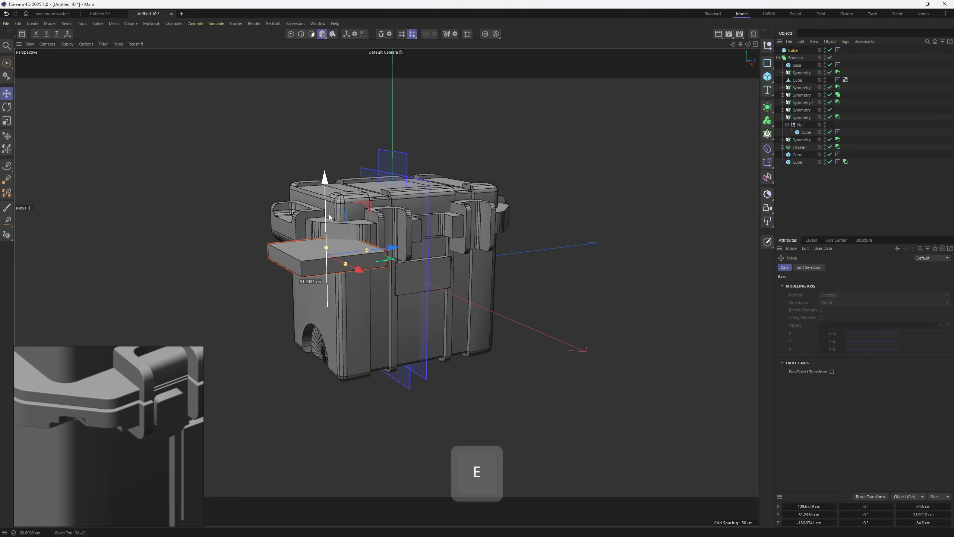
Nest the corner Cube in a Null under a new Symmetry generator that mirrors it across both X and Z.
click(767, 46)
drag(794, 54, 793, 50)
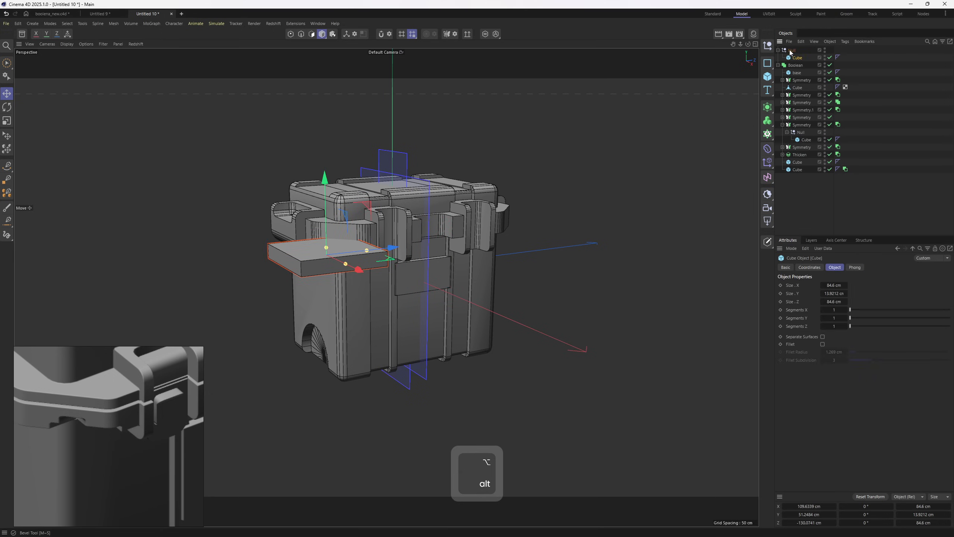
click(768, 107)
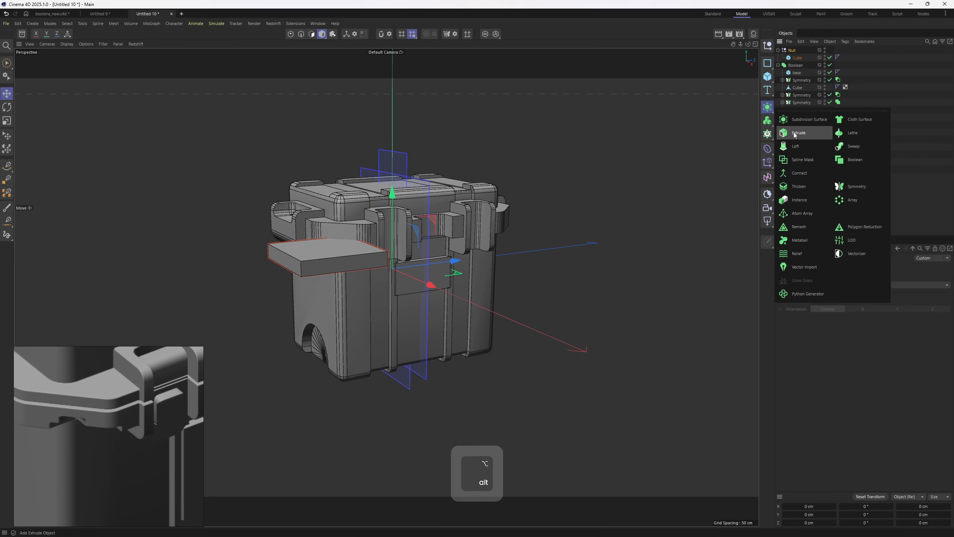
alt+click(853, 187)
click(885, 320)
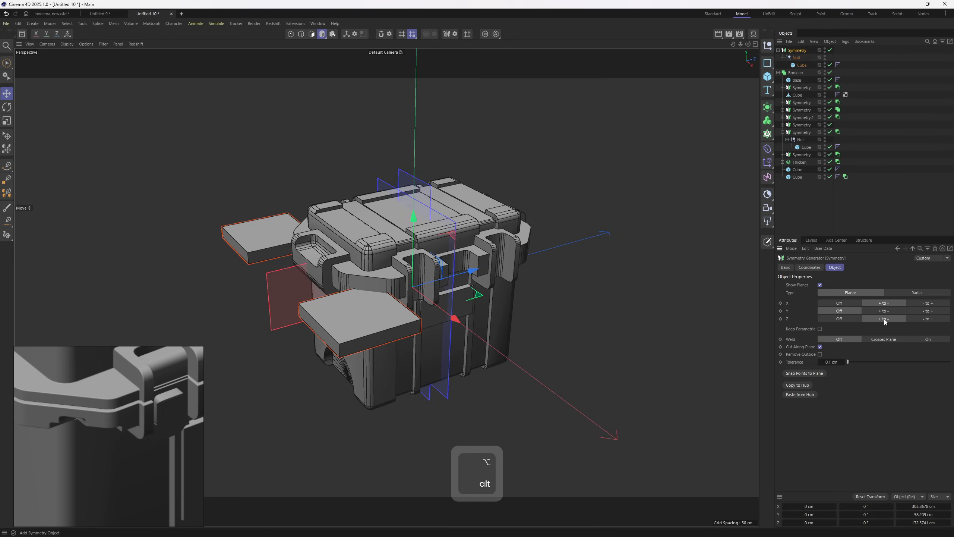
Shrink the mirrored corner Cube to about 68.7 cm in X and 70.9 cm in Z, and shift it to about 105.1 cm in X.
mouse_move(432, 289)
alt+mouse_down()
mouse_move(428, 323)
mouse_move(444, 304)
alt+mouse_up()
alt+right_drag(445, 304, 418, 287)
alt+drag(418, 286, 506, 131)
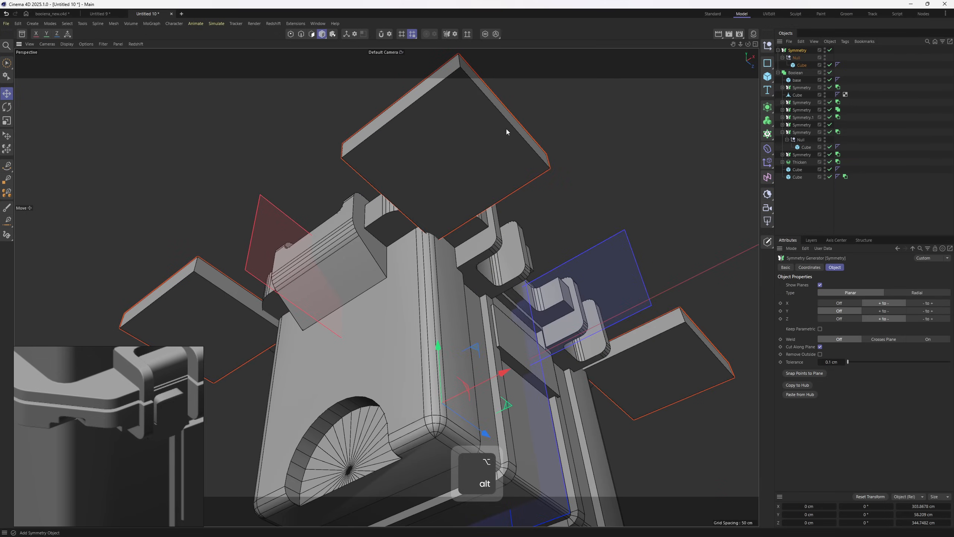
click(802, 65)
drag(495, 123, 493, 123)
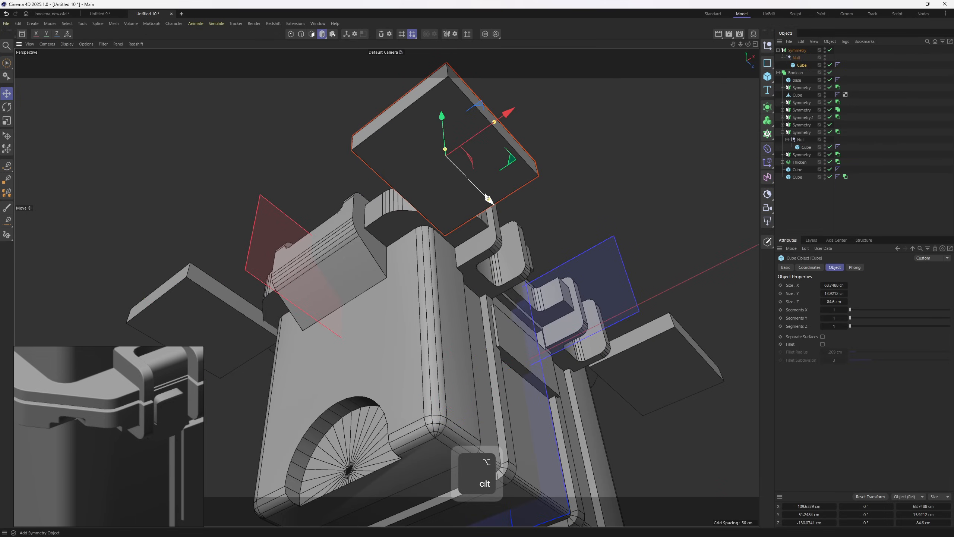
drag(488, 199, 482, 192)
alt+drag(478, 188, 443, 294)
click(779, 51)
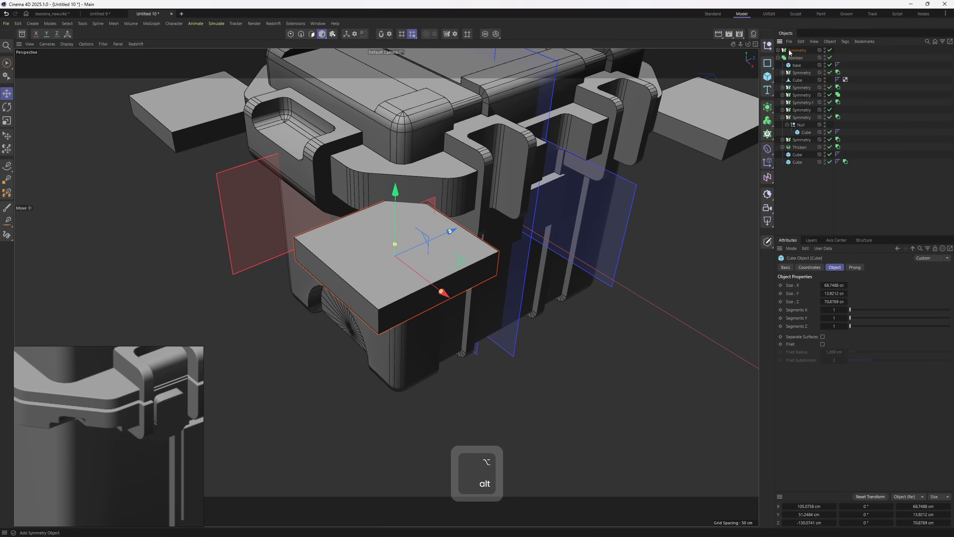
Nest the front corner block's Symmetry at the end of the Boolean and give it a Boolean tag with Subtract operation.
drag(800, 167, 799, 167)
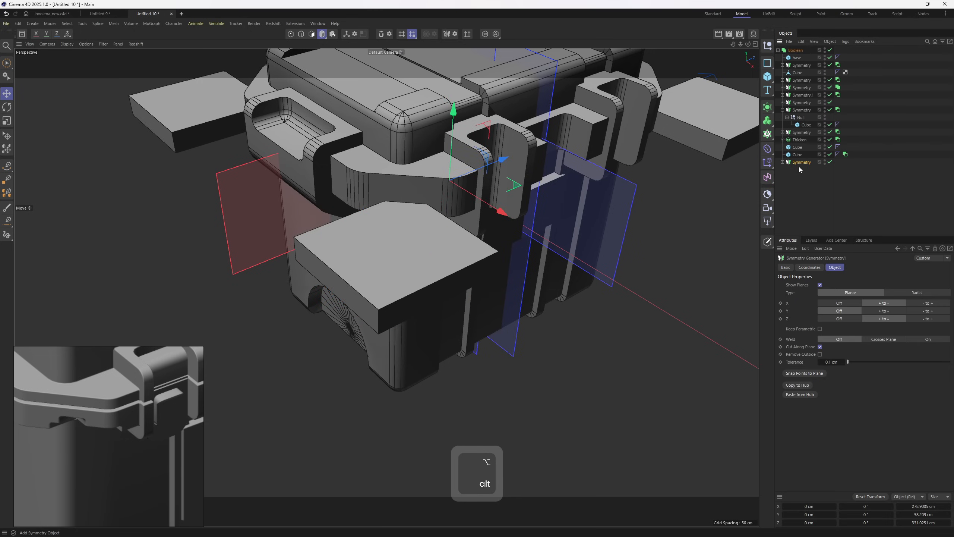
key(h)
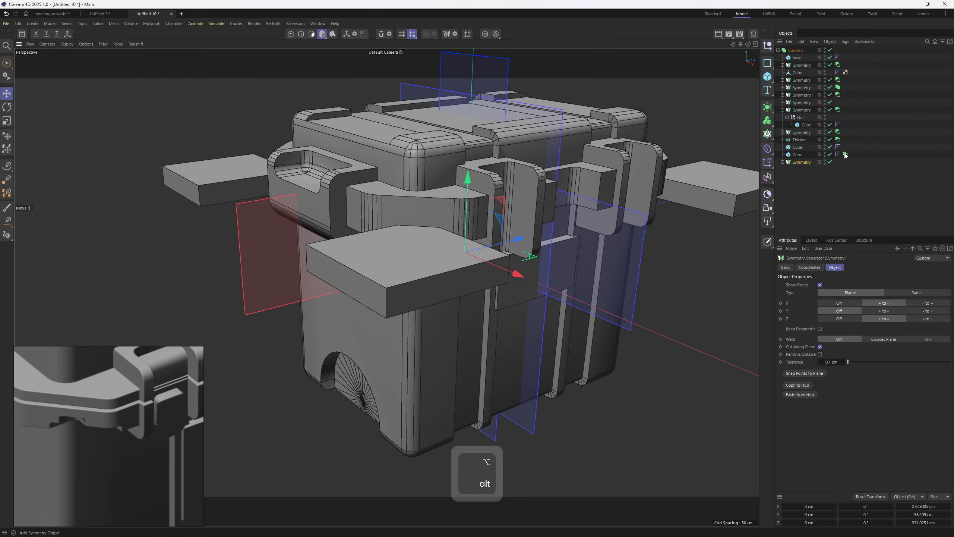
ctrl+drag(847, 163, 838, 163)
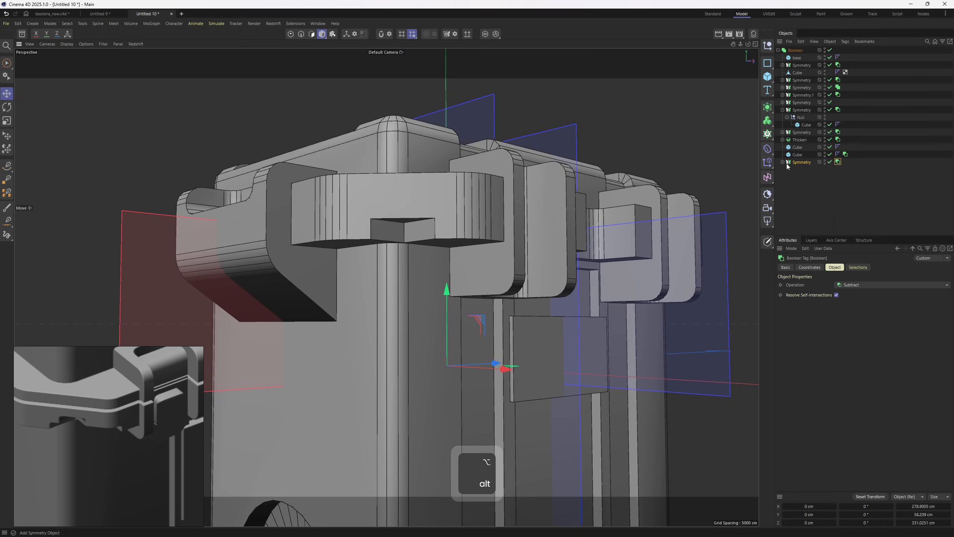
Lengthen the cutter cube inside that Symmetry to about 102.1 cm in Z and lower it to about Y 48.9 cm.
click(782, 162)
click(800, 178)
alt+drag(473, 279, 475, 258)
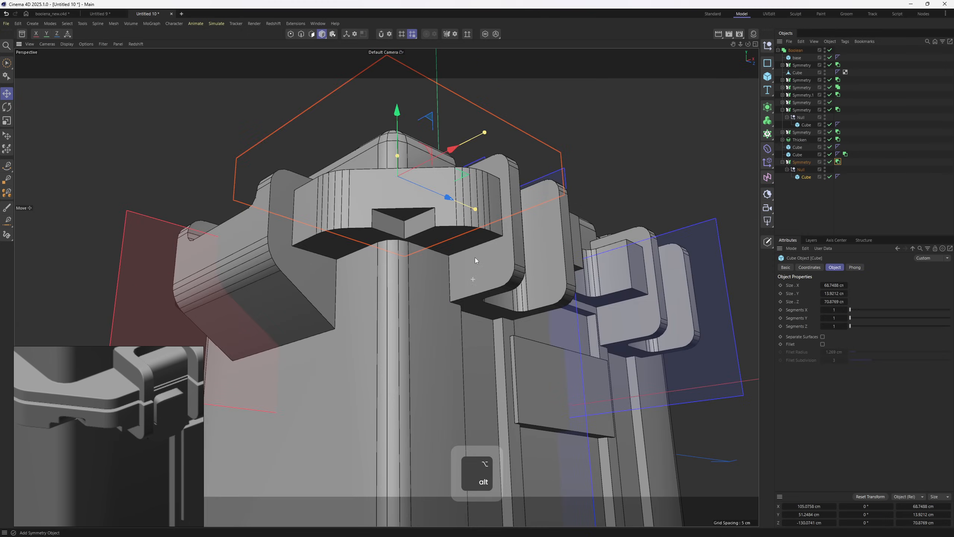
drag(475, 210, 505, 222)
alt+drag(415, 223, 410, 249)
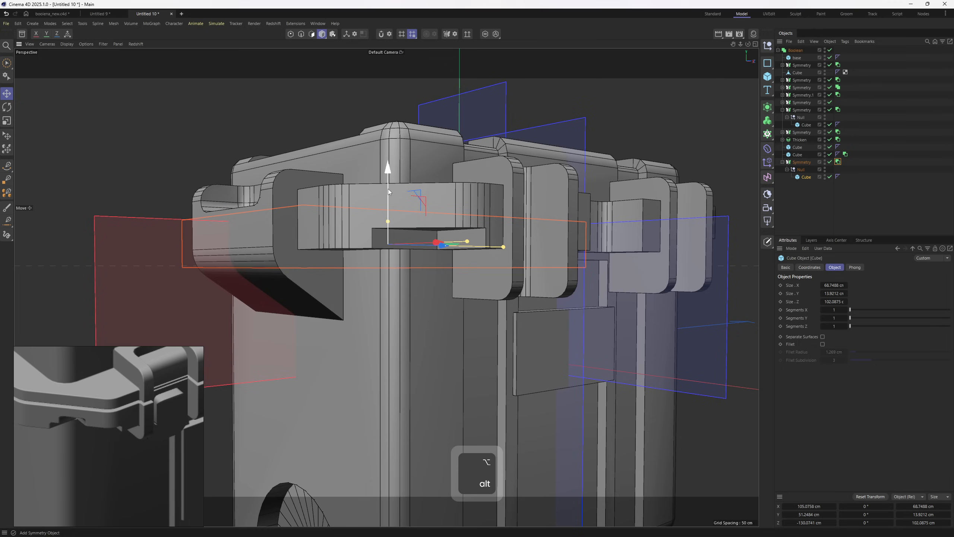
drag(387, 189, 386, 197)
alt+right_drag(386, 199, 338, 197)
alt+drag(338, 197, 274, 191)
alt+right_drag(274, 191, 301, 193)
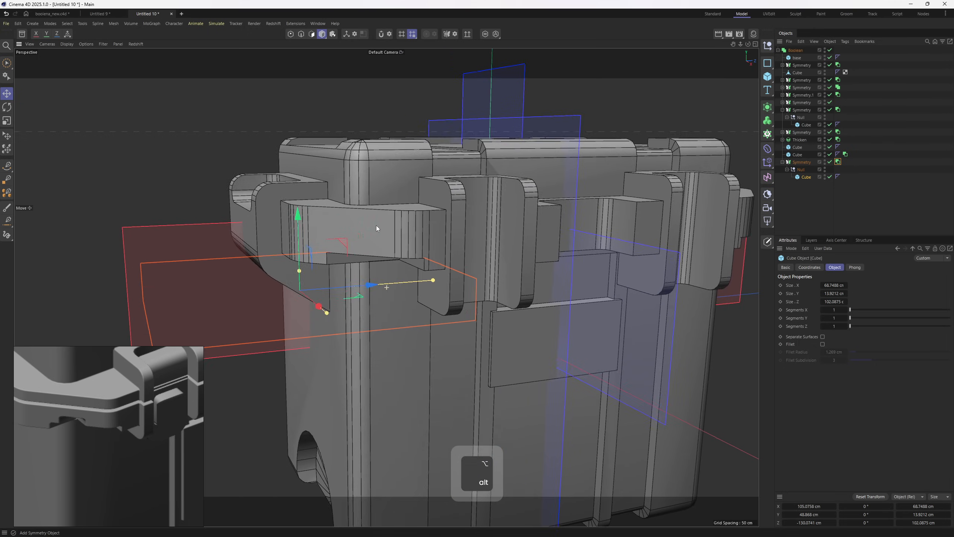
alt+drag(301, 193, 310, 194)
Duplicate the cutter Symmetry, using the reference's underside notch as a guide, and select the cube inside the copy.
alt+right_drag(40, 421, 110, 421)
alt+middle_drag(110, 421, 90, 436)
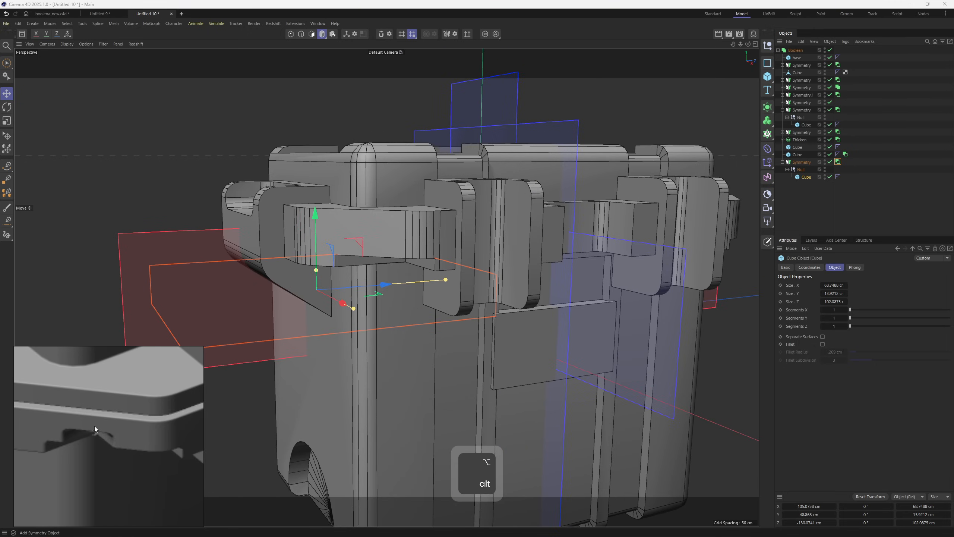
alt+right_drag(353, 267, 370, 264)
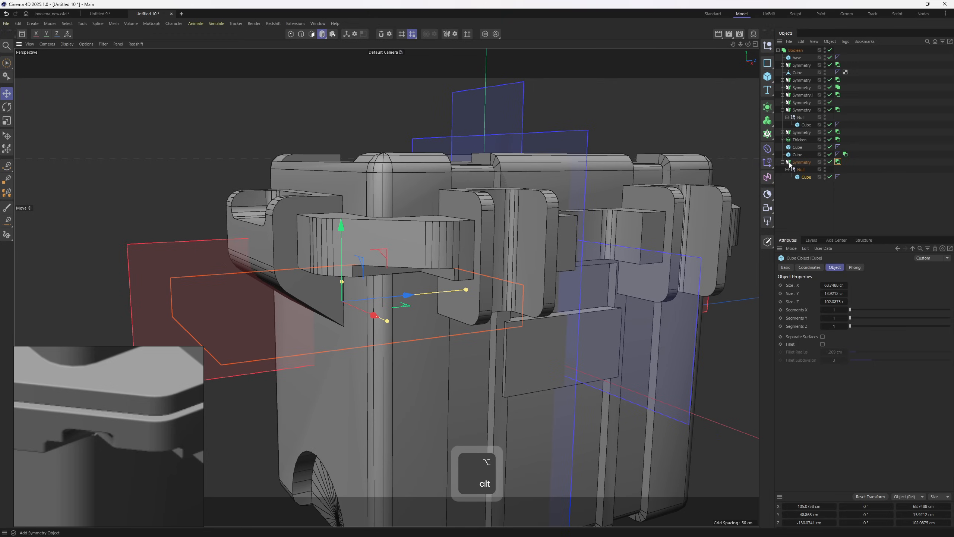
key(ctrl+c)
key(ctrl+v)
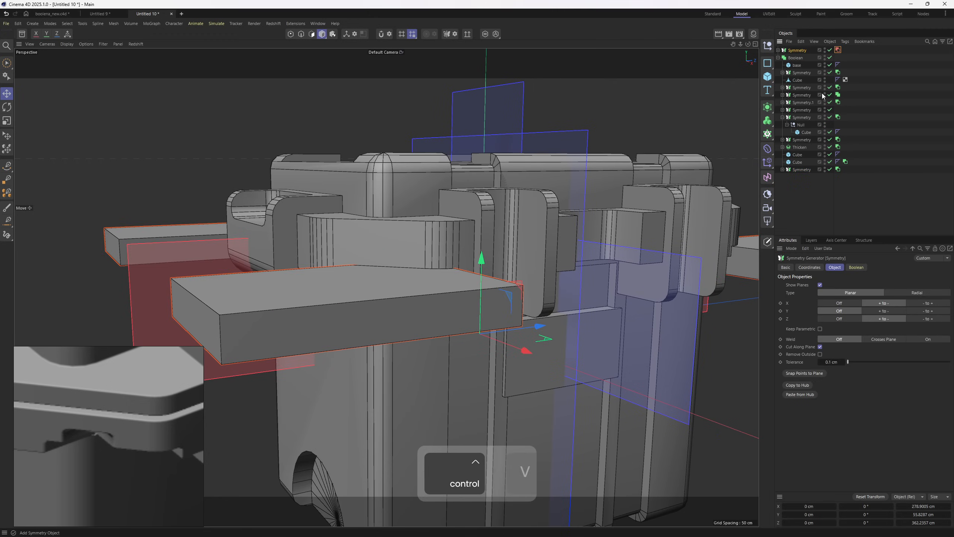
click(777, 50)
click(801, 66)
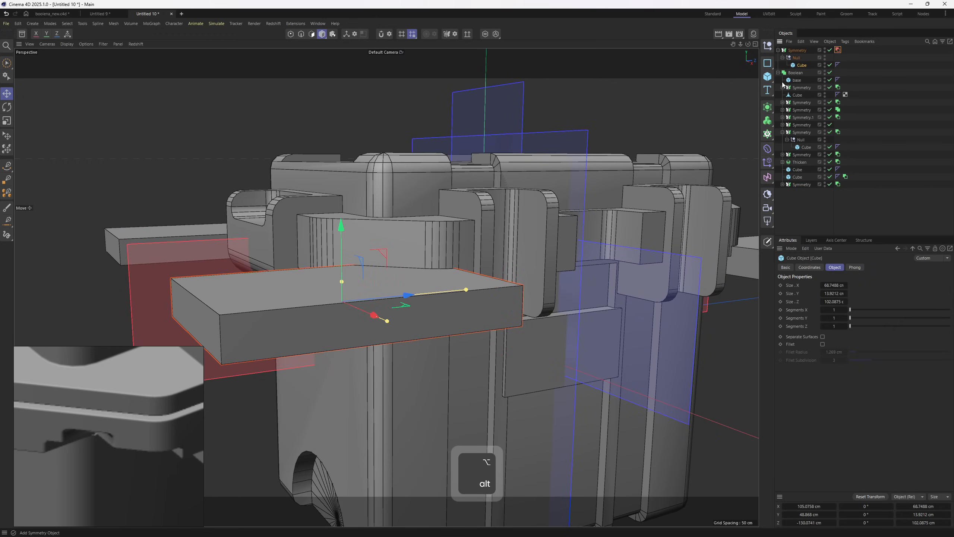
Undo the last moves of the duplicated cutter cube.
key(ctrl+z)
key(ctrl+z)
key(ctrl+z)
key(ctrl+z)
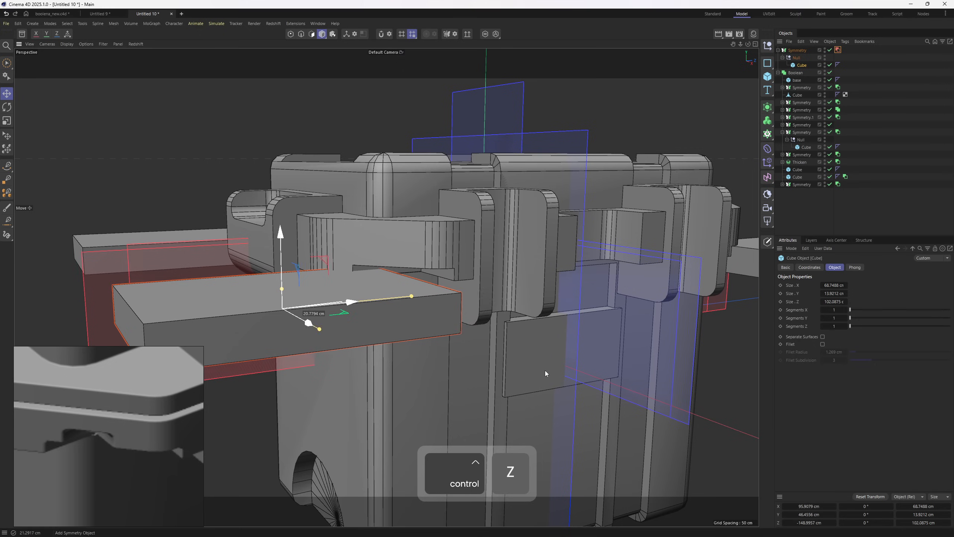
key(ctrl+z)
key(ctrl+z)
Shrink the duplicated cube to about 21.9 cm in X and 25.2 cm in Z, positioned near X 86.5, Y 53.4, Z -103.7 cm.
alt+drag(532, 328, 520, 348)
click(466, 292)
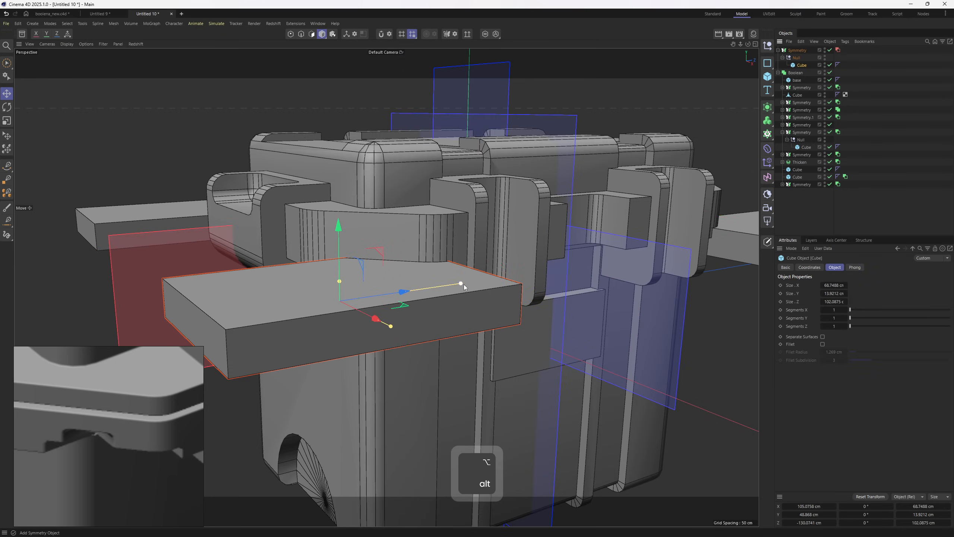
drag(463, 285, 366, 298)
drag(399, 294, 422, 297)
drag(448, 309, 431, 301)
drag(387, 209, 387, 190)
alt+drag(443, 233, 390, 195)
alt+drag(398, 242, 447, 271)
Nest the duplicated Symmetry last in the Boolean so the small cube cuts the rim's underside.
click(796, 50)
click(778, 50)
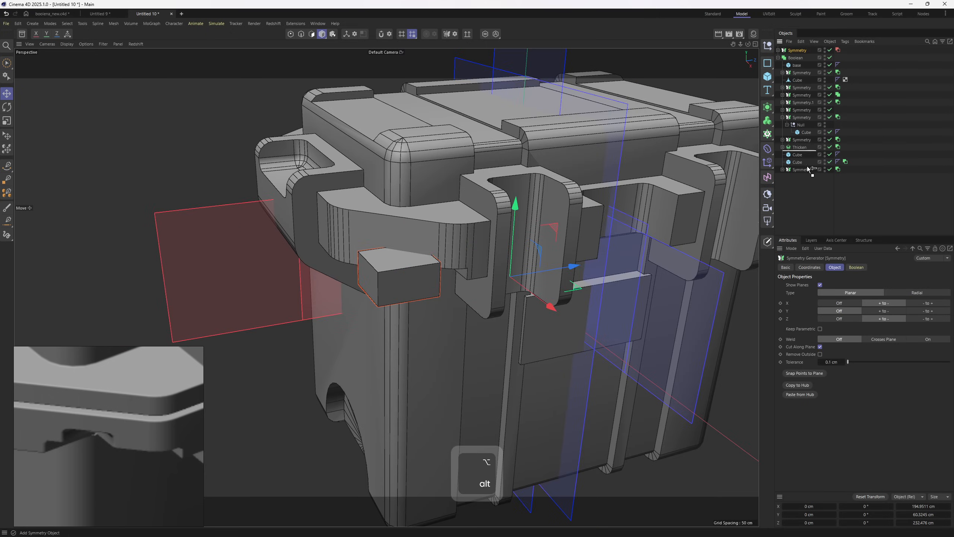
drag(800, 173, 801, 173)
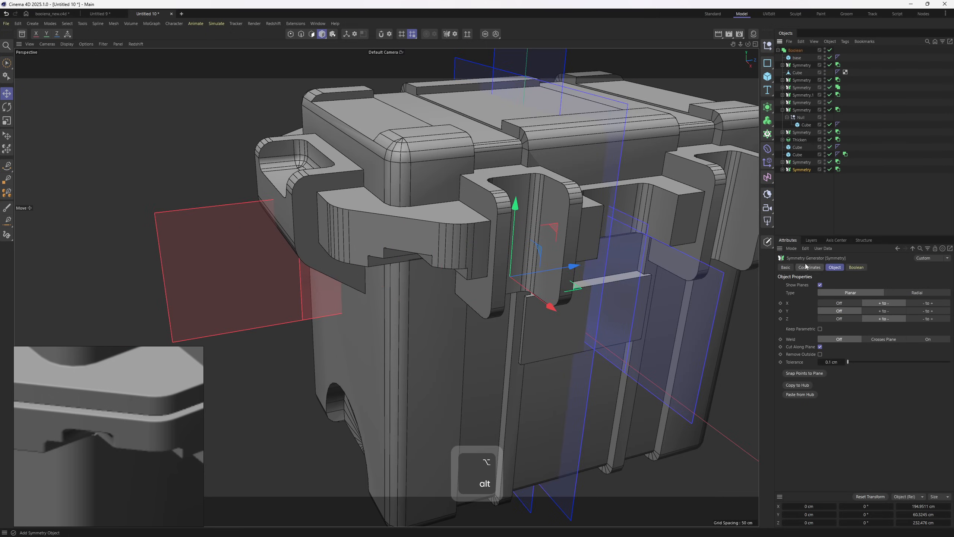
alt+drag(447, 248, 477, 255)
alt+drag(418, 263, 441, 276)
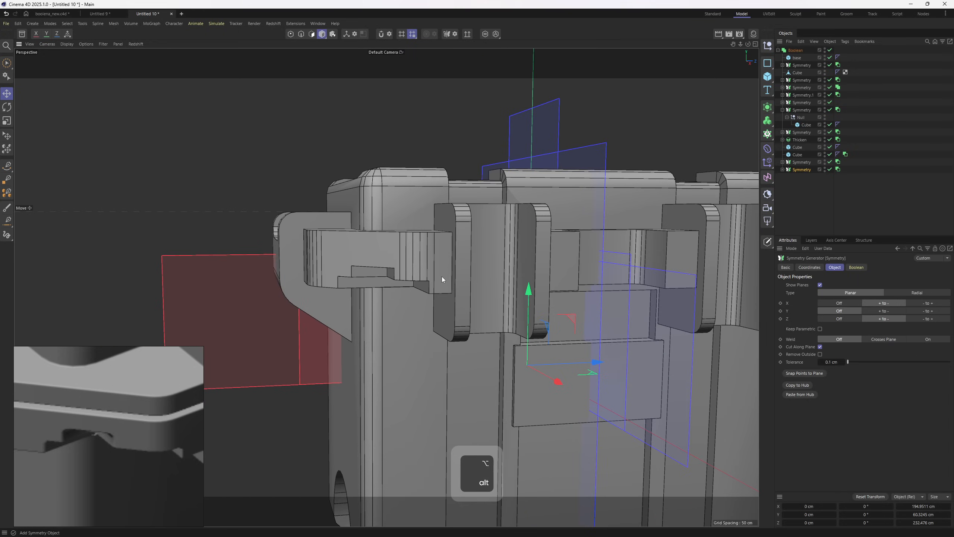
scroll(401, 277, up, 2)
Enable Fillet on the larger cutter cube under the rim corner.
click(782, 162)
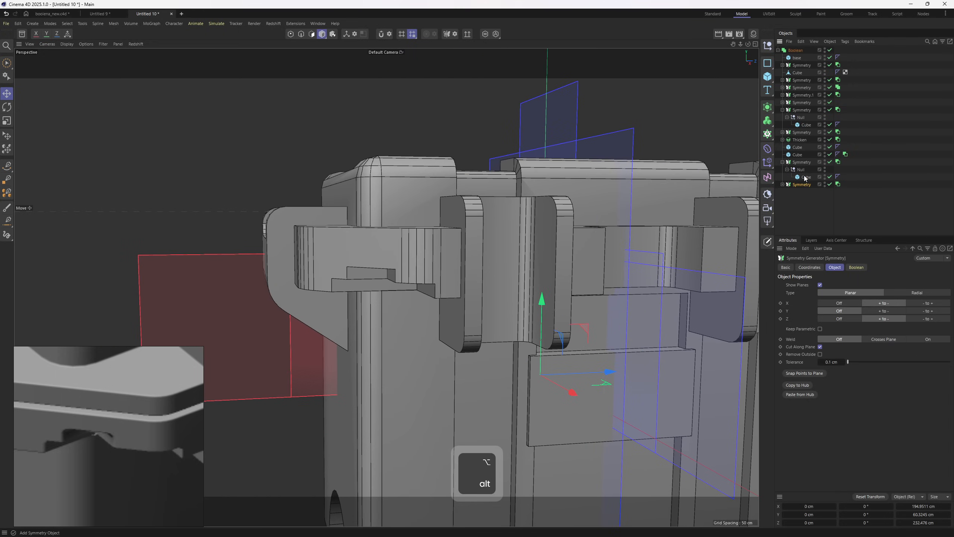
click(806, 177)
alt+middle_drag(447, 253, 505, 232)
alt+drag(507, 293, 847, 341)
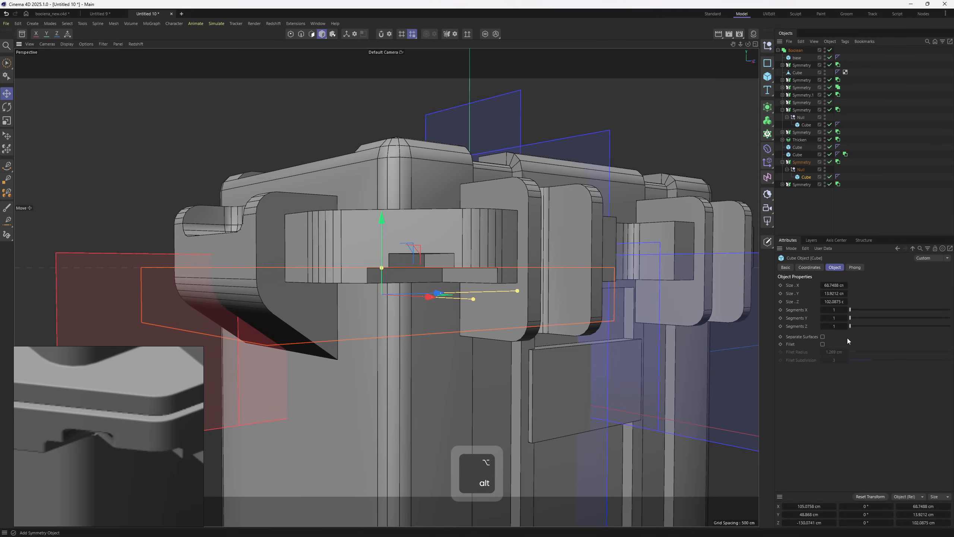
click(822, 345)
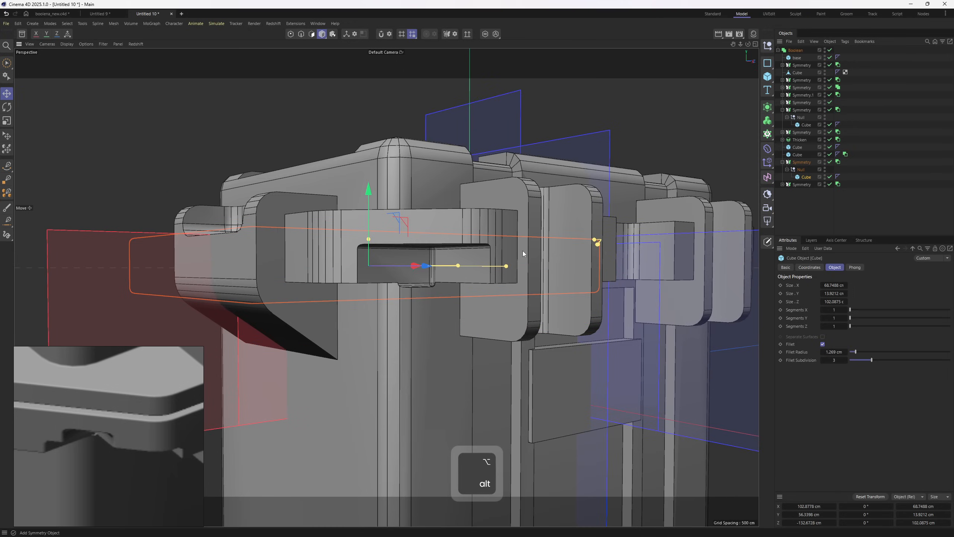
Set the larger cutter cube's fillet radius to 1.5 cm.
alt+drag(512, 274, 489, 264)
alt+right_drag(489, 264, 581, 236)
mouse_move(581, 236)
alt+mouse_down()
mouse_move(583, 247)
mouse_move(584, 228)
alt+mouse_up()
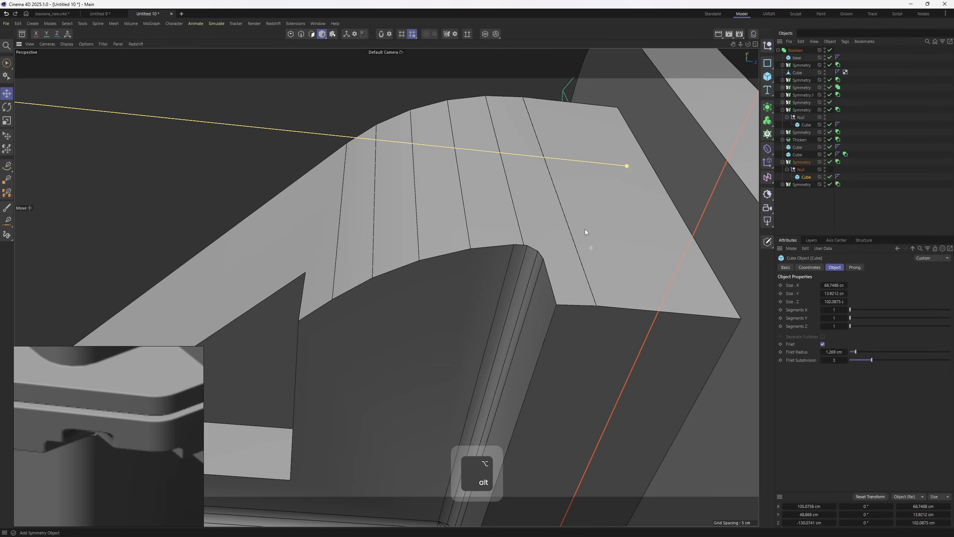
click(832, 352)
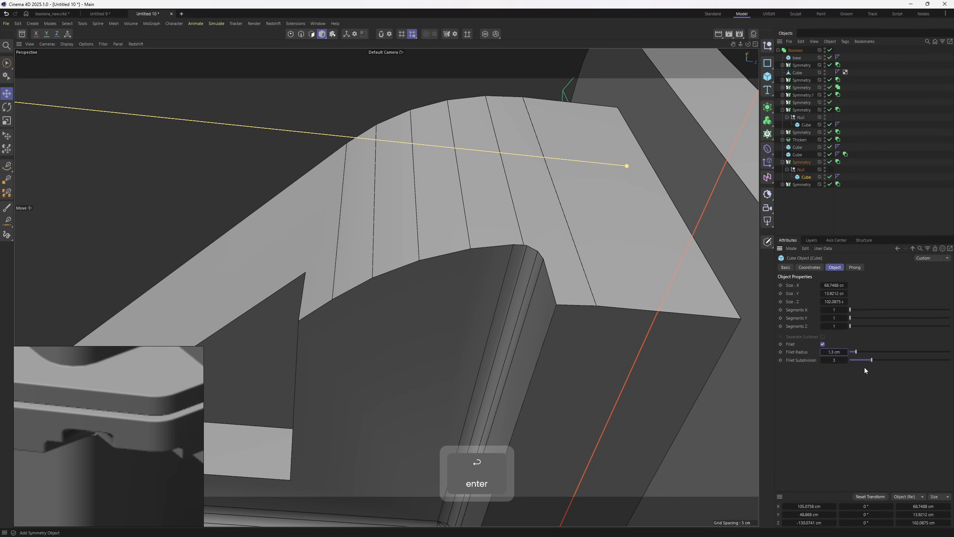
double_click(829, 352)
text(1.4)
key(Return)
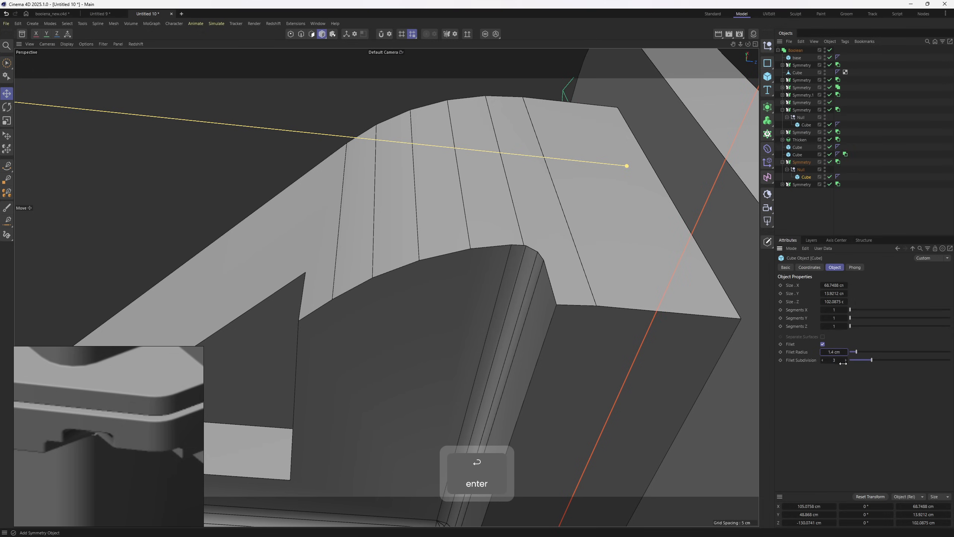
double_click(839, 352)
text(1.5)
key(Return)
alt+drag(607, 335, 502, 263)
Enable Fillet on the smaller cutter cube in the last Symmetry of the Boolean.
click(783, 162)
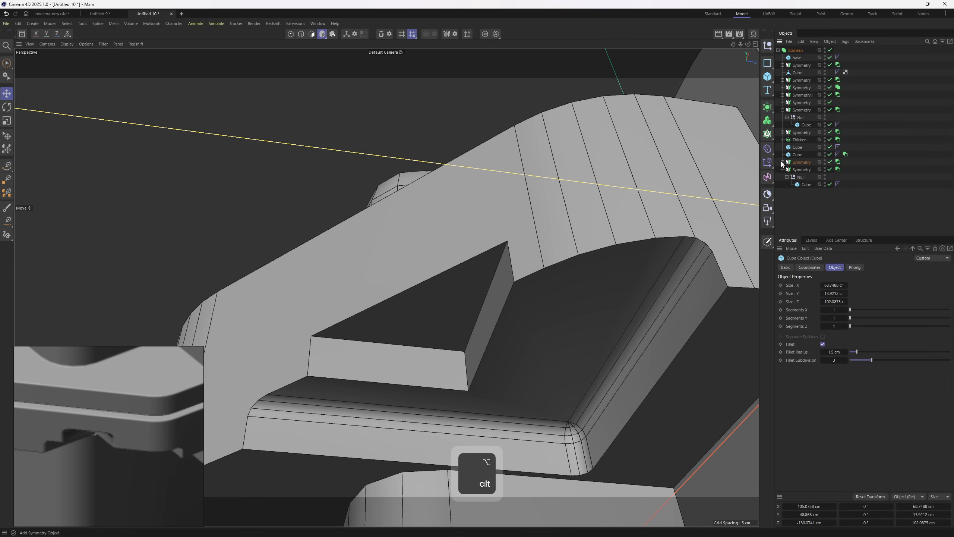
click(807, 185)
click(822, 344)
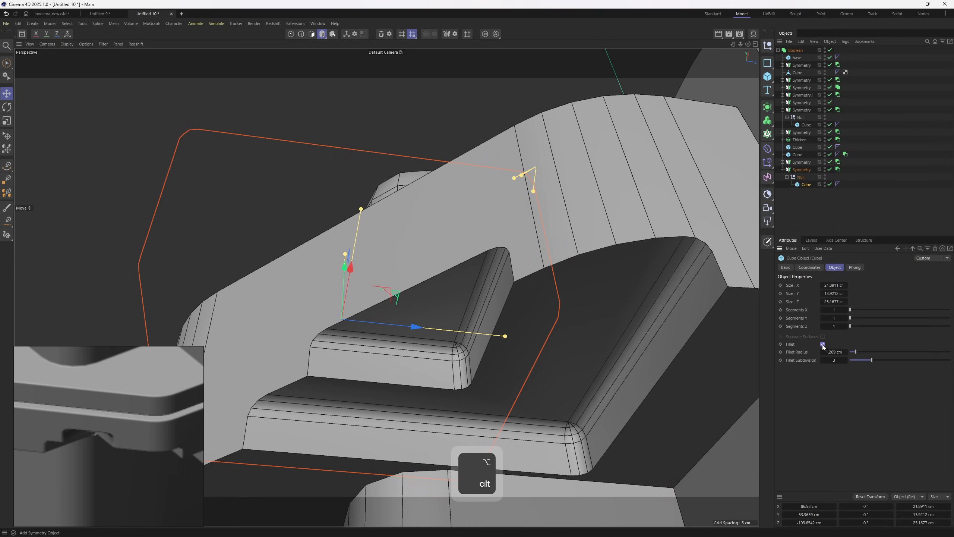
alt+drag(683, 318, 395, 342)
key(Delete)
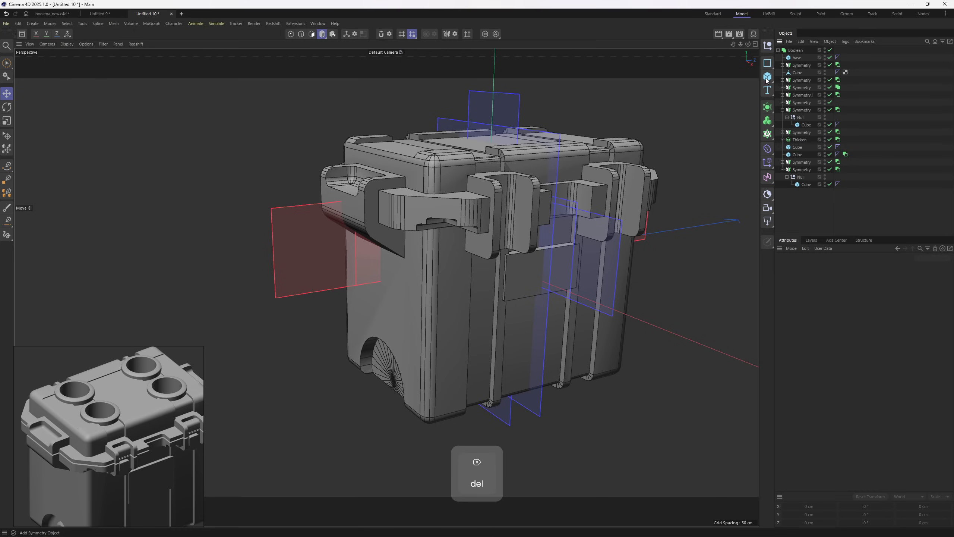
Add a cube and shape it into a slab about 10.1 cm high and 282.8 cm long in Z.
click(767, 78)
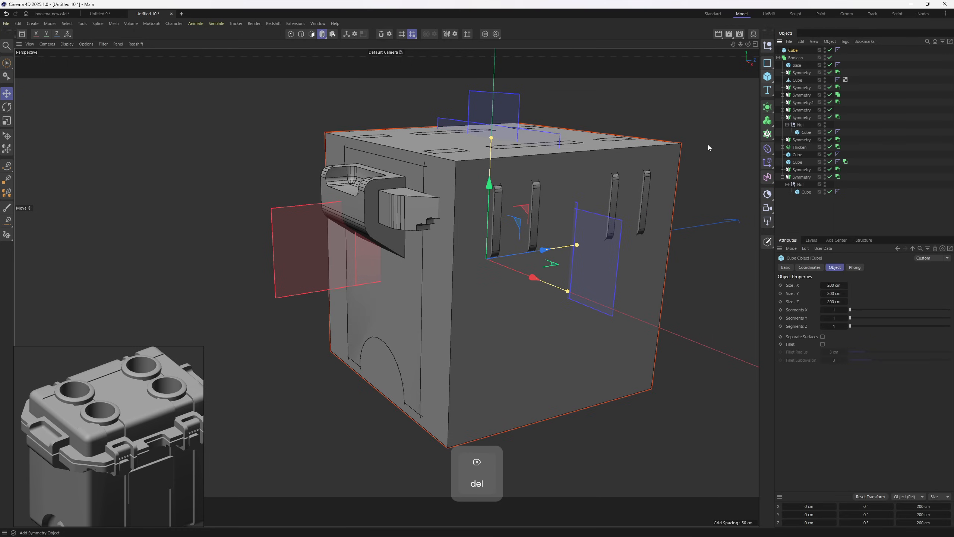
drag(577, 246, 611, 240)
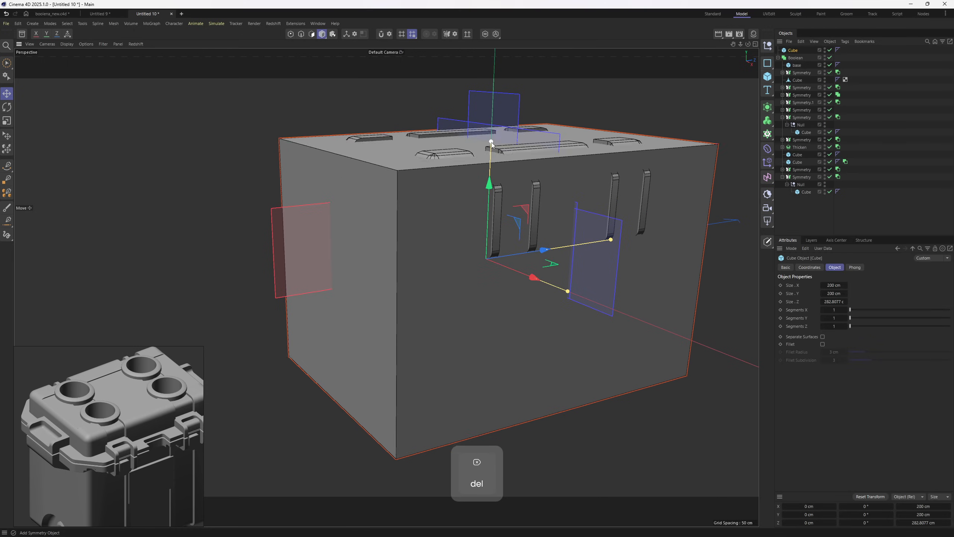
drag(491, 137, 499, 257)
scroll(117, 502, up, 3)
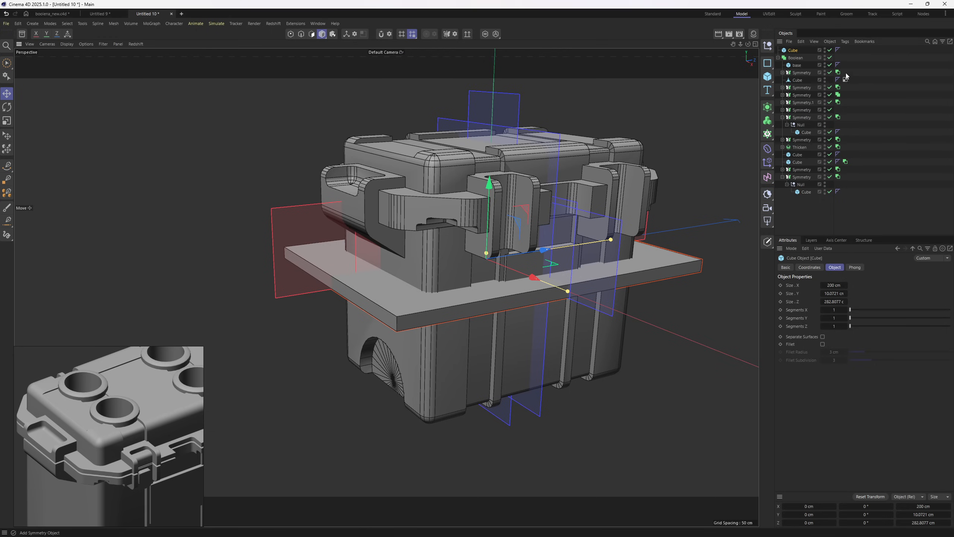
scroll(491, 252, up, 2)
Raise the slab to the rim at about Y 66.6 cm, thin it to about 1.7 cm and widen it to about 223.5 cm in X.
drag(491, 199, 493, 120)
scroll(497, 176, up, 3)
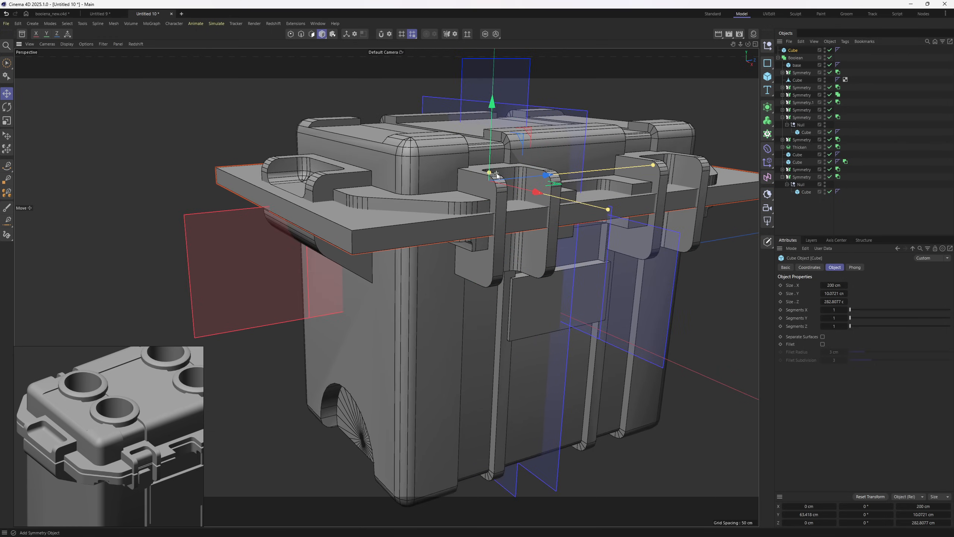
mouse_move(489, 172)
mouse_down()
mouse_move(493, 180)
mouse_move(493, 156)
mouse_up()
alt+drag(492, 156, 466, 210)
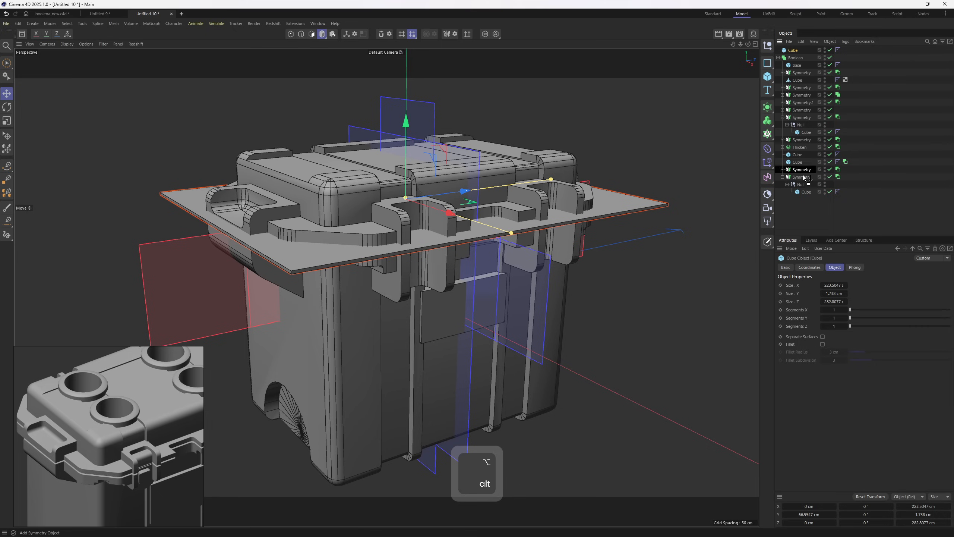
Nest the thin slab last in the Boolean and give it a copy of the subtracting Boolean tag.
drag(803, 197, 845, 179)
alt+drag(504, 230, 535, 84)
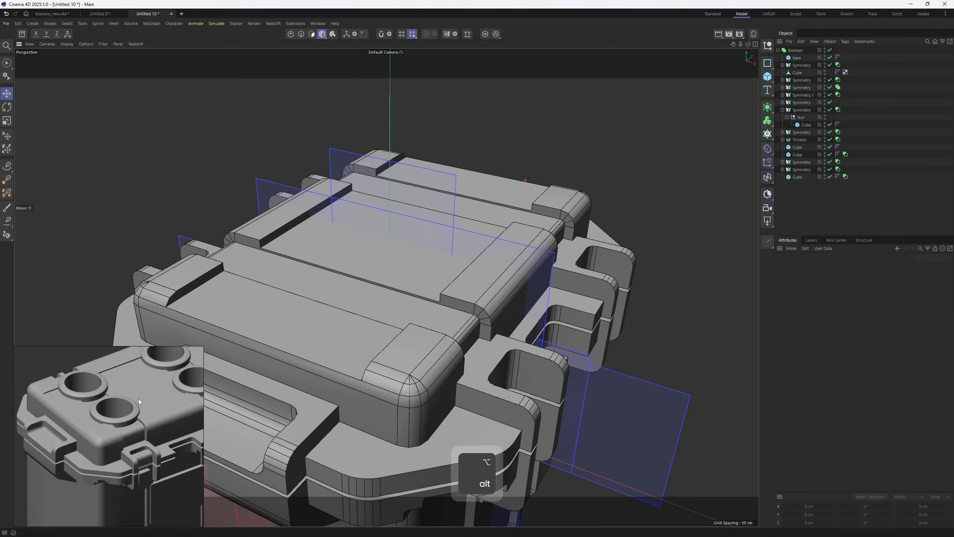
Add a cylinder with a radius of about 18.4 cm and place it on the lid near X 46.5, Z -48.8 cm.
drag(769, 76, 842, 93)
alt+drag(517, 212, 529, 243)
key(F2)
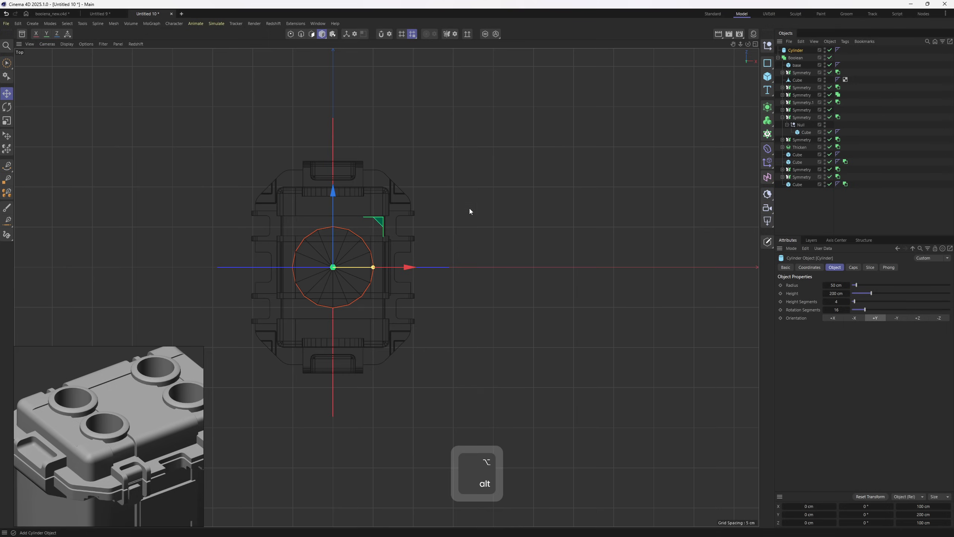
drag(374, 268, 347, 268)
drag(379, 221, 417, 260)
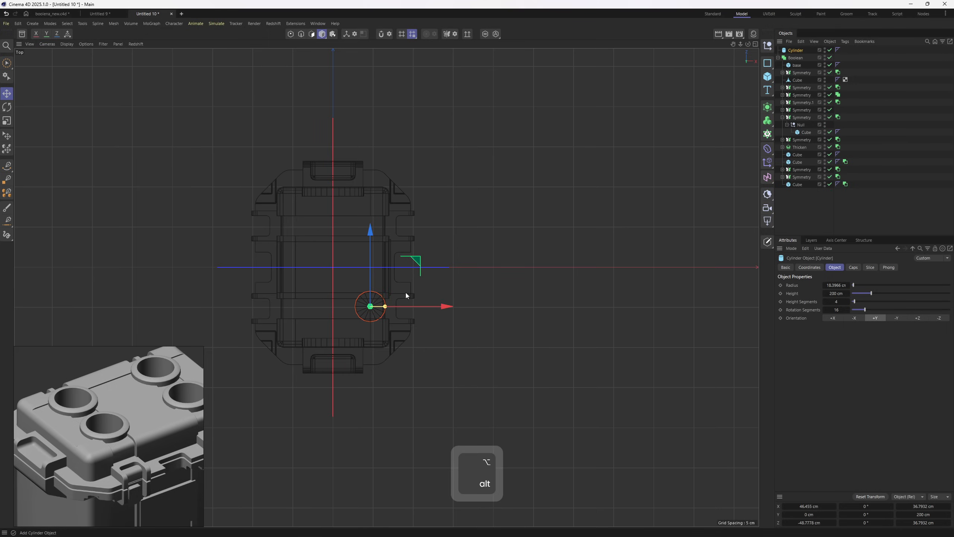
key(F1)
alt+drag(315, 206, 389, 481)
Parent the cylinder to a new null and mirror it with a Symmetry generator set to + to - in X and Z.
click(767, 62)
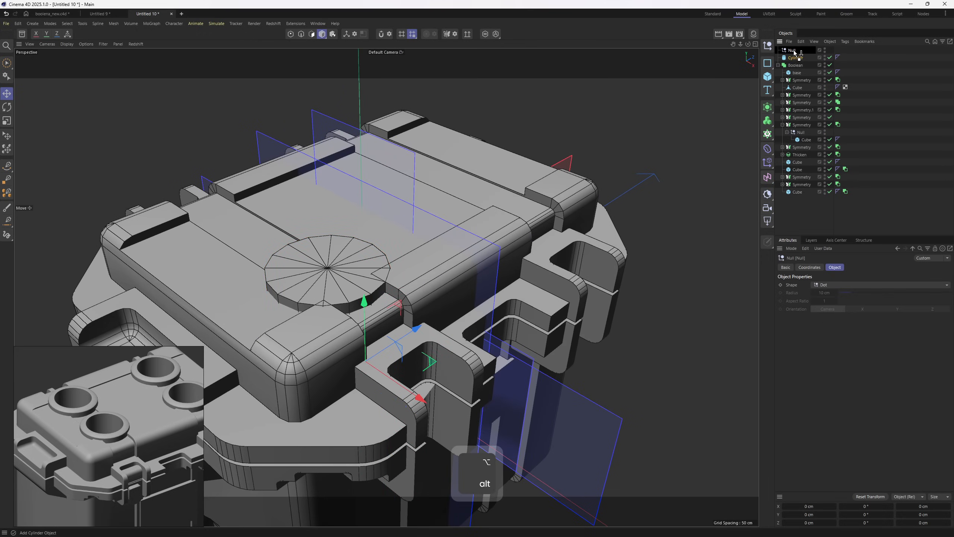
drag(794, 51, 794, 51)
click(768, 109)
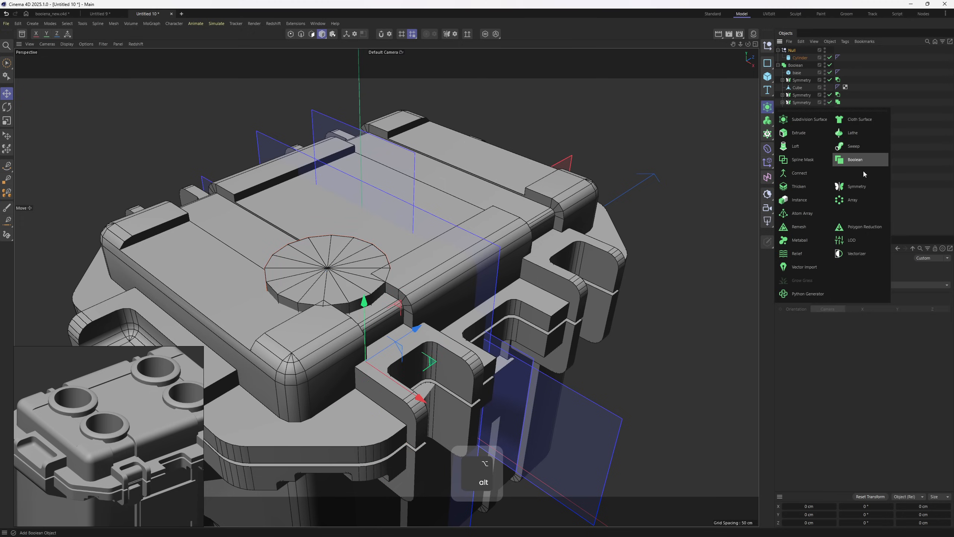
alt+click(857, 186)
click(881, 319)
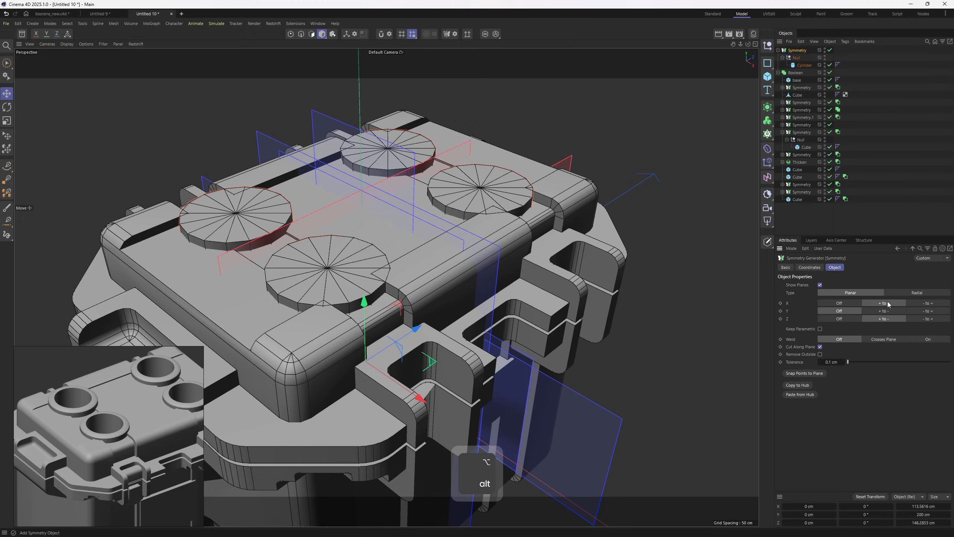
Give the lid cylinder 32 rotation segments, then raise it to about Y 73.7 cm and shorten its height.
click(800, 65)
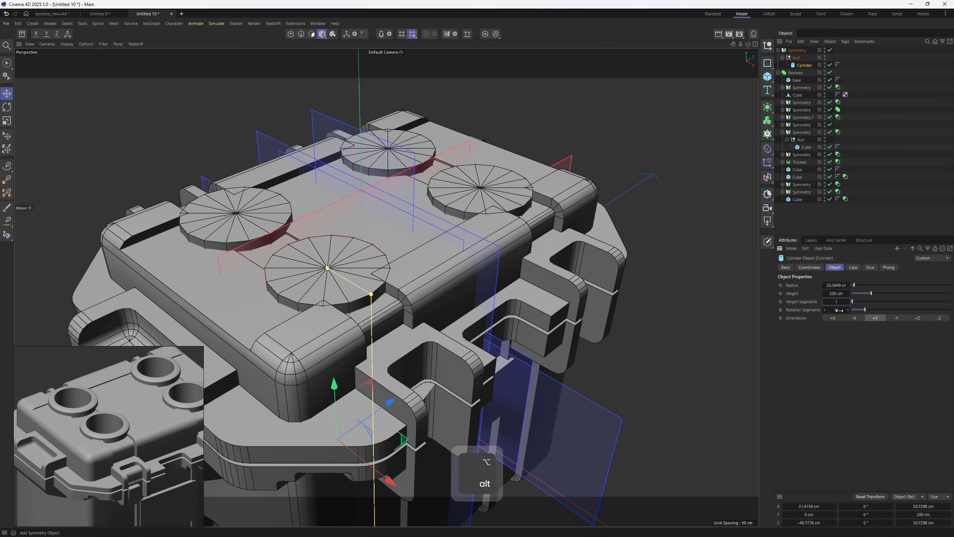
text(32)
key(Return)
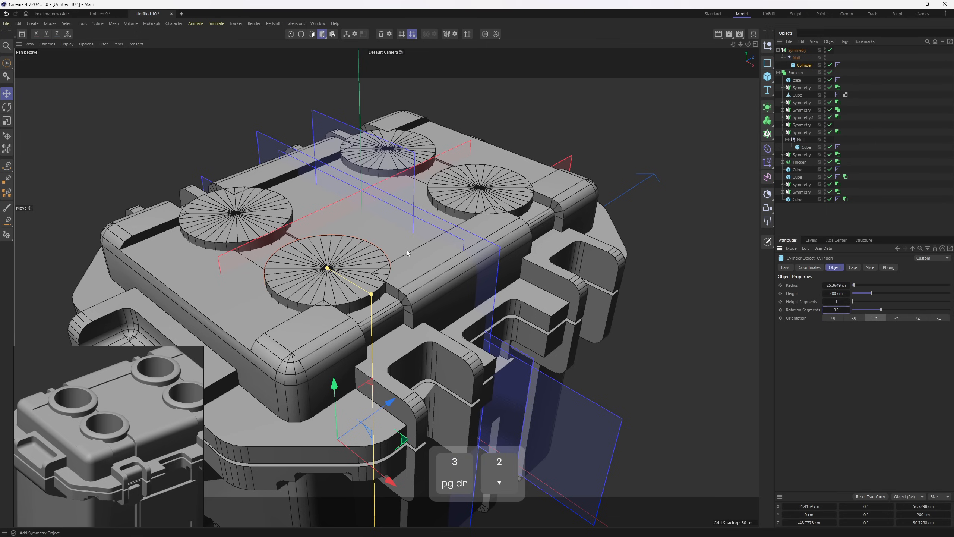
alt+drag(394, 312, 434, 313)
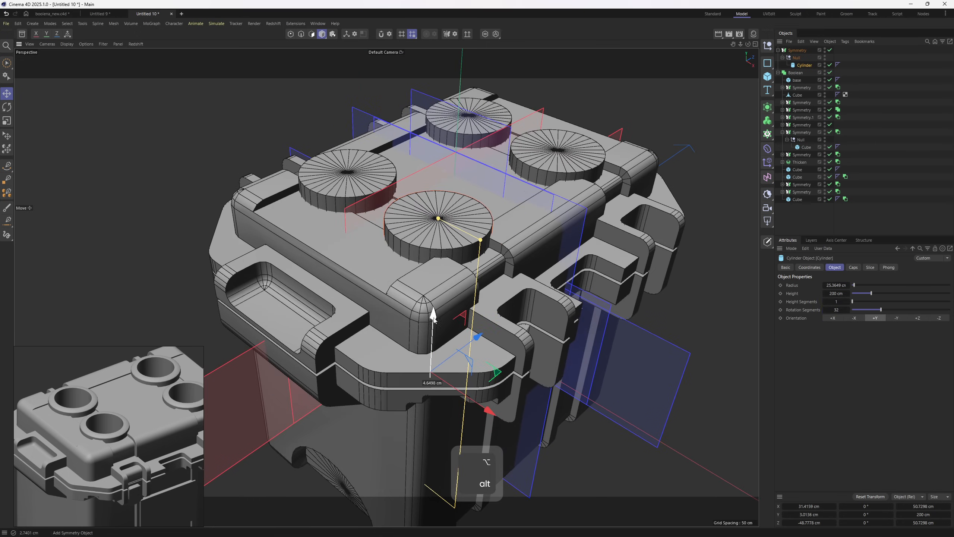
mouse_move(439, 219)
mouse_down()
mouse_move(432, 333)
mouse_move(442, 217)
mouse_up()
alt+middle_drag(441, 217, 445, 235)
mouse_move(446, 236)
alt+right_down()
mouse_move(444, 255)
mouse_move(476, 263)
alt+right_up()
Make the cylinder editable, inset its top cap polygons by about 5.3 cm and raise them slightly.
key(c)
key(3)
scroll(475, 264, up, 1)
key(m)
key(w)
mouse_move(479, 267)
mouse_down()
mouse_move(585, 326)
mouse_move(567, 229)
mouse_up()
drag(438, 204, 439, 196)
alt+drag(439, 196, 479, 353)
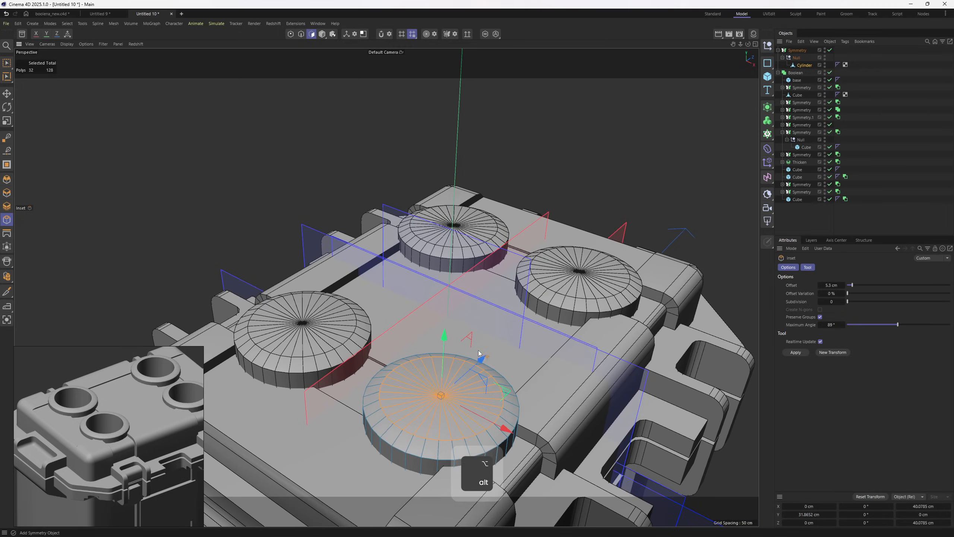
Inset the raised top cap polygons of the cylinder again by about 2.5 cm.
alt+right_drag(479, 354, 585, 364)
key(m)
key(w)
drag(590, 365, 638, 375)
alt+drag(638, 375, 617, 301)
Try to extrude the inner cap polygons down into the cylinder to hollow it, and undo each attempt.
ctrl+drag(445, 284, 446, 350)
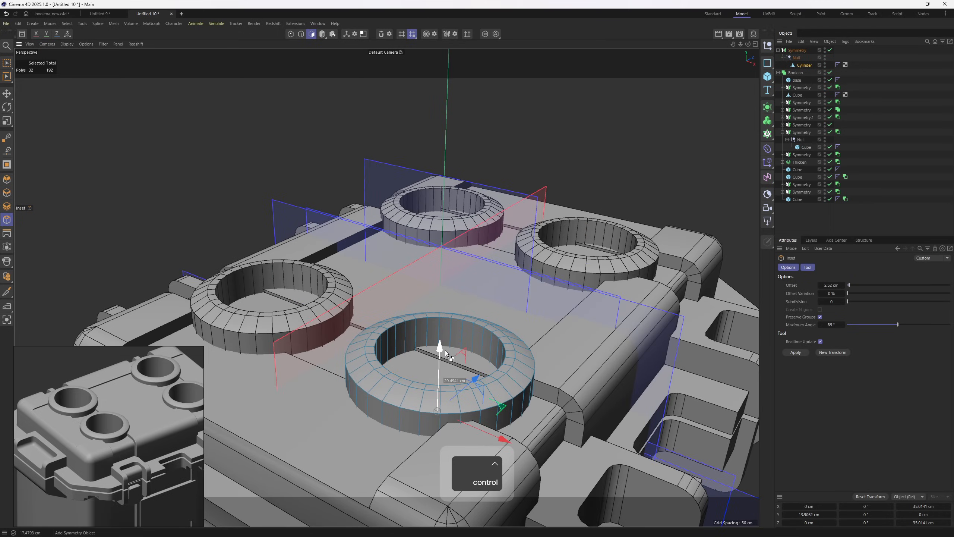
key(ctrl+z)
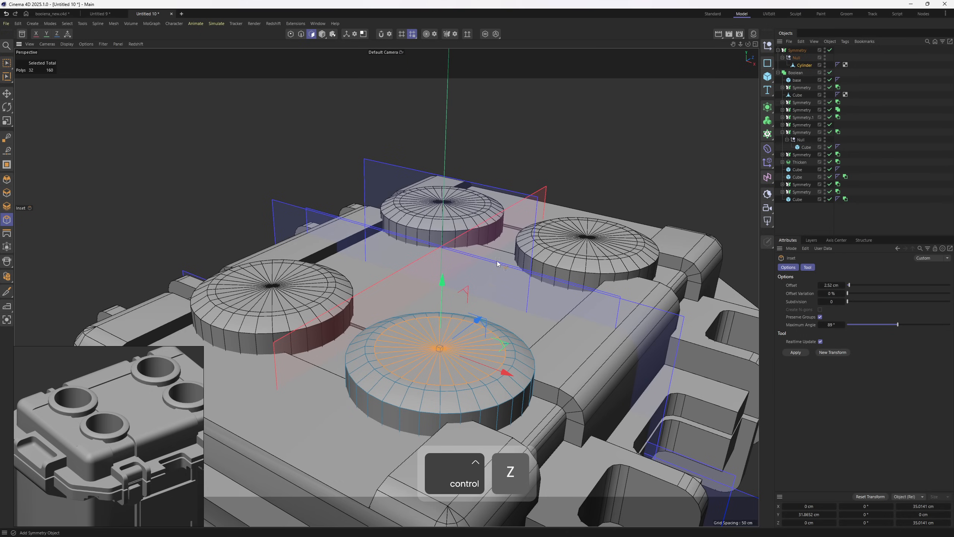
alt+right_drag(496, 264, 459, 262)
ctrl+drag(457, 273, 453, 289)
key(ctrl+z)
Return to model mode and nest the cylinder Symmetry as the last child of the Boolean.
key(4)
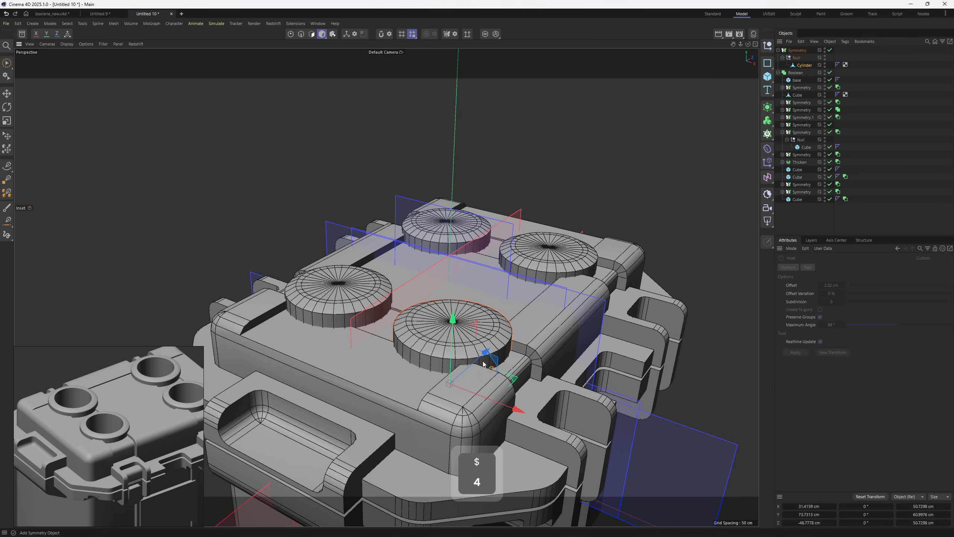
scroll(484, 364, up, 3)
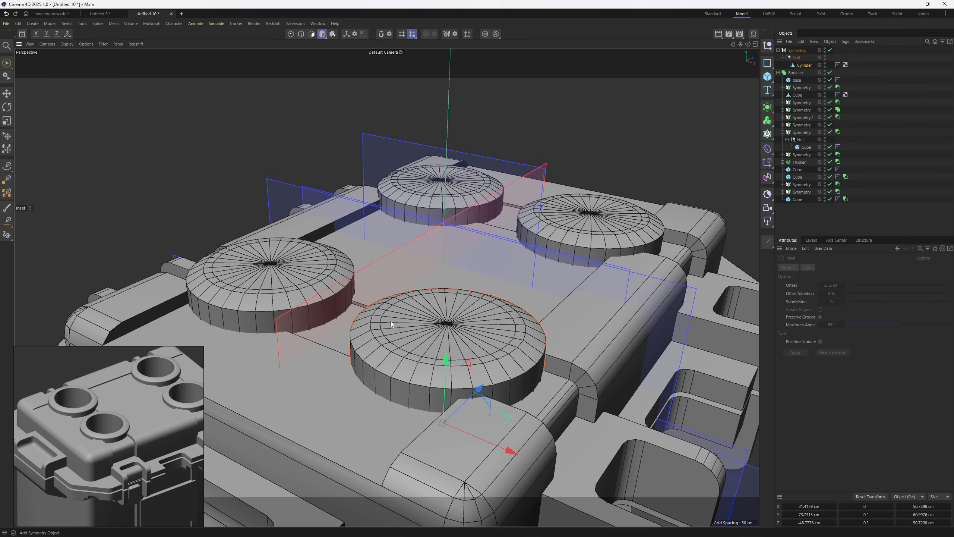
scroll(391, 320, down, 3)
alt+drag(399, 312, 661, 222)
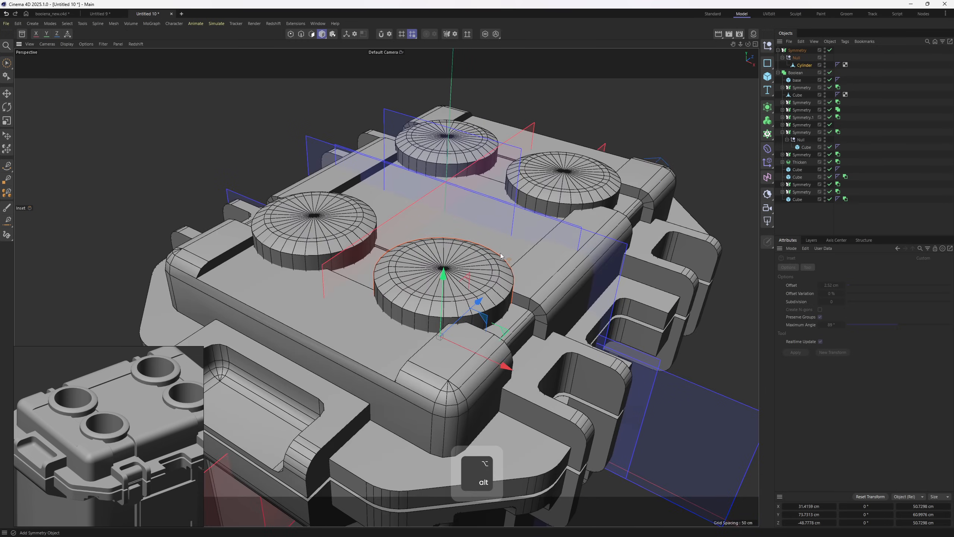
click(779, 50)
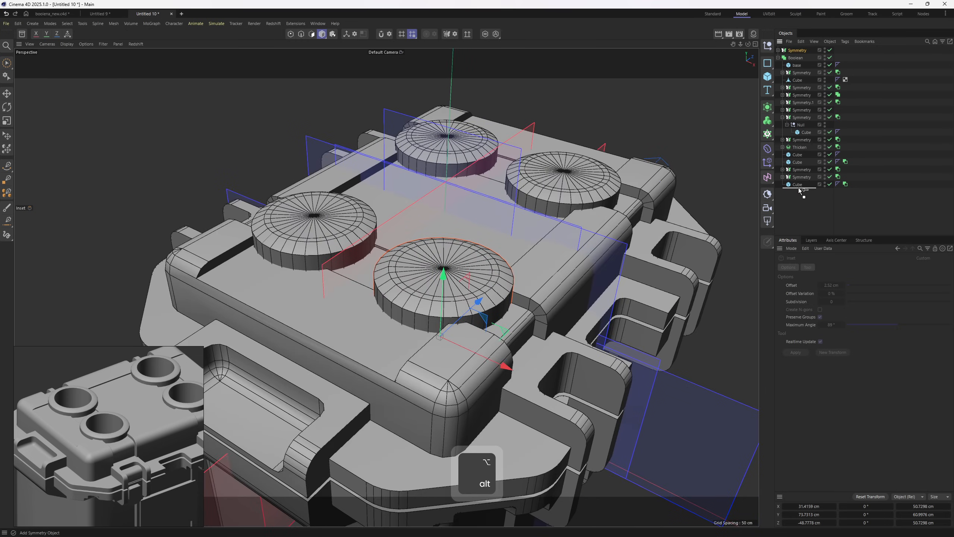
drag(798, 188, 798, 188)
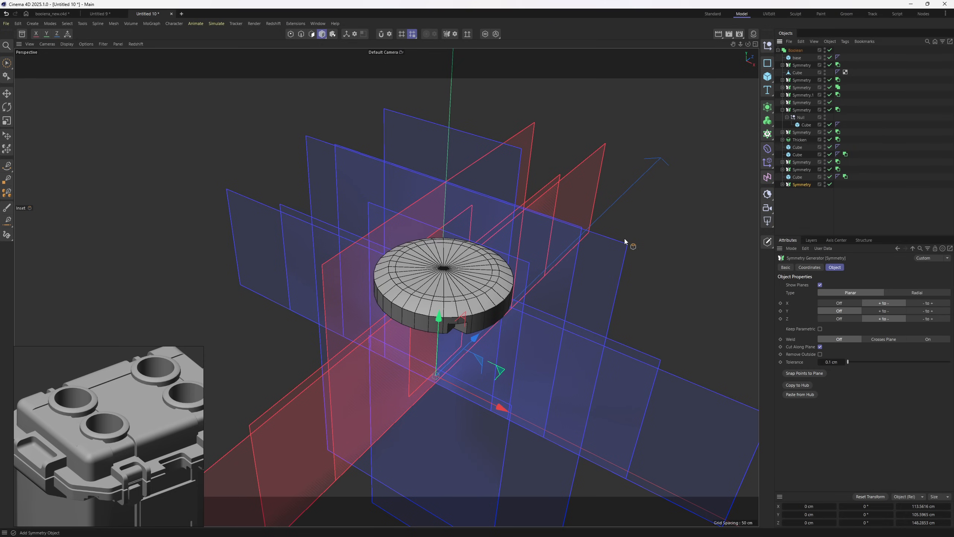
Check the operands with the Boolean switched off, re-enable it and place the cylinder Symmetry before the thin slab.
click(830, 51)
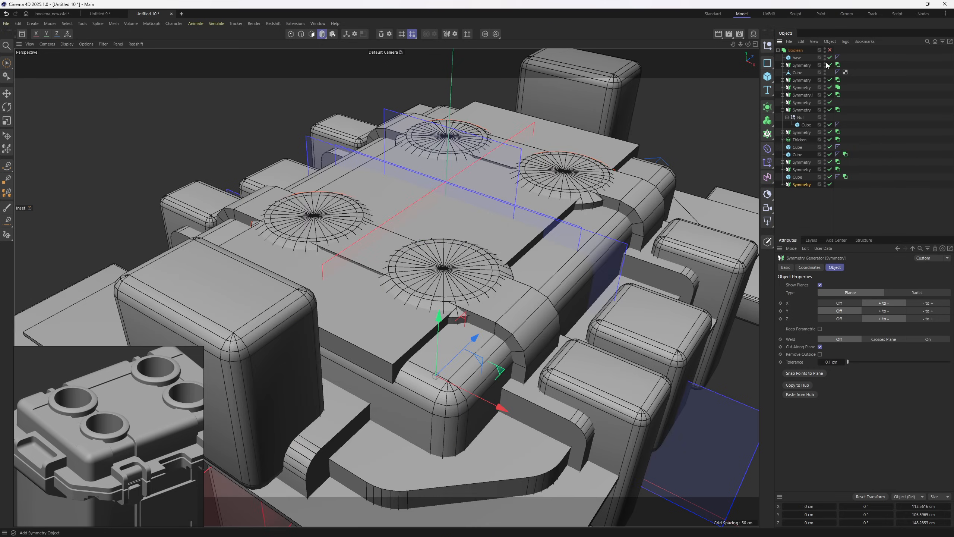
click(799, 180)
alt+drag(539, 203, 515, 198)
alt+drag(454, 233, 467, 228)
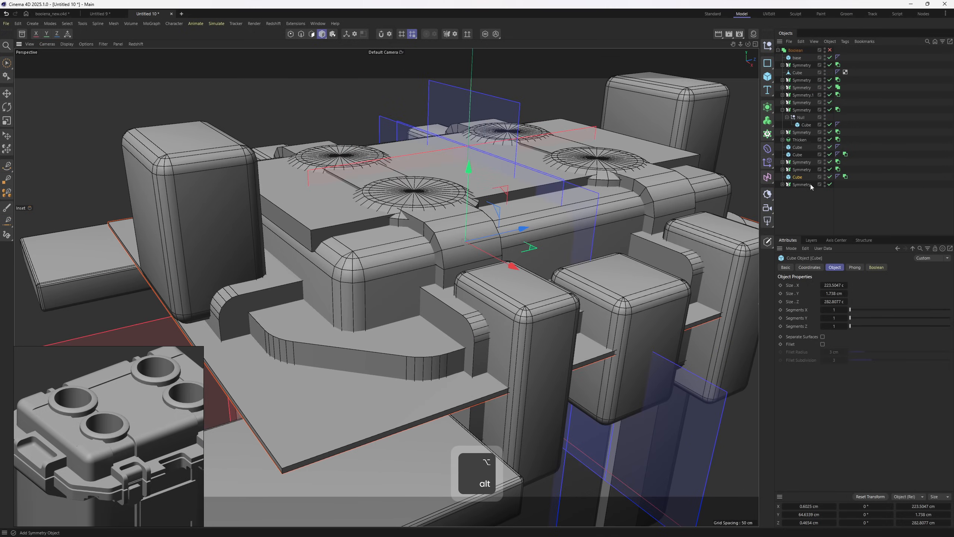
click(830, 50)
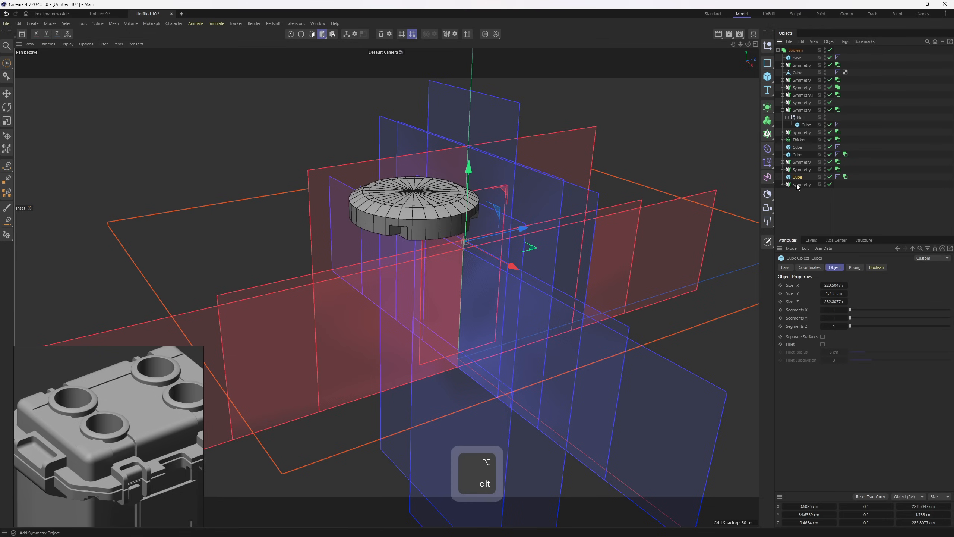
drag(797, 185, 801, 178)
alt+drag(532, 205, 466, 256)
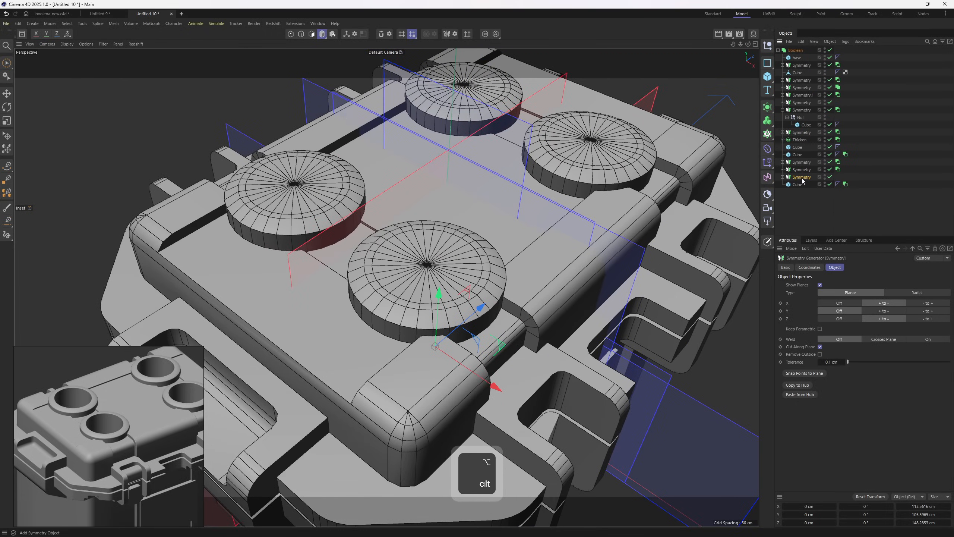
Duplicate the cylinder Symmetry inside the Boolean and scale the copied cylinder down to about 34.4 cm across.
key(ctrl)
ctrl+drag(801, 182, 801, 184)
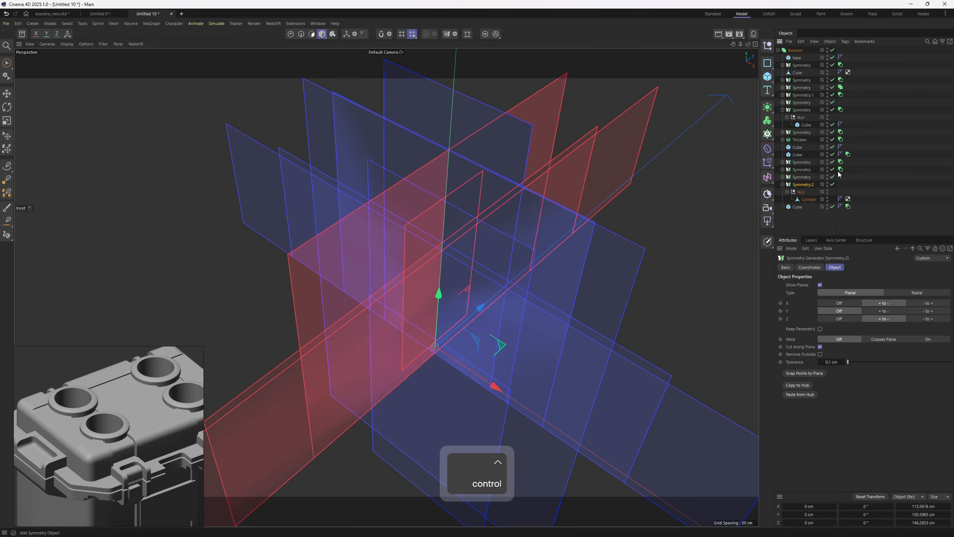
click(808, 199)
key(t)
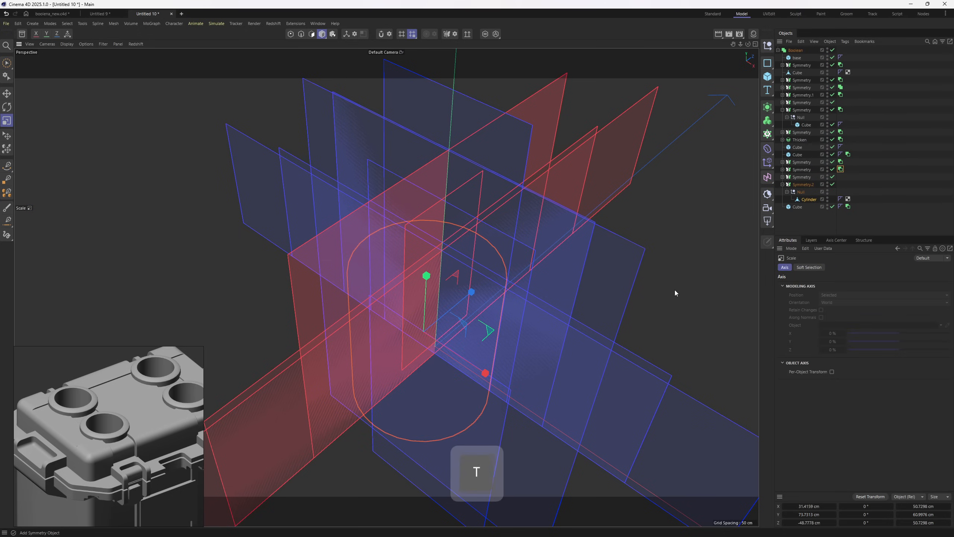
Raise the smaller cylinder to about Y 93.1 cm and give its Symmetry a copy of the subtracting Boolean tag.
key(e)
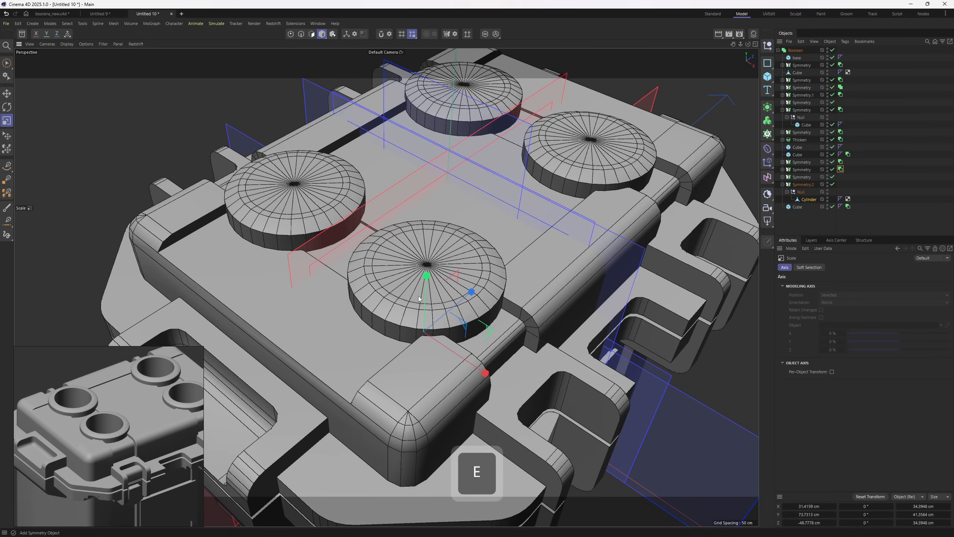
drag(426, 274, 427, 227)
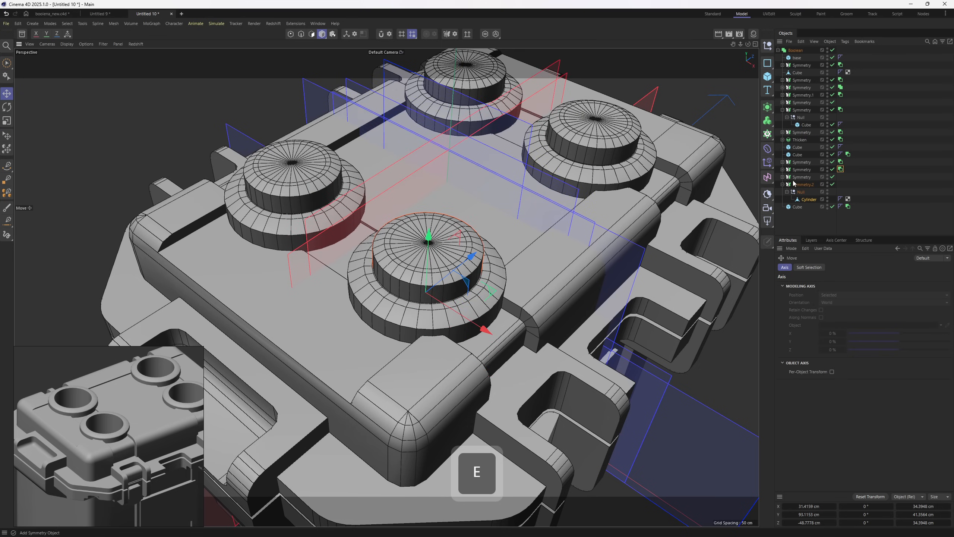
click(782, 185)
ctrl+drag(838, 169, 839, 184)
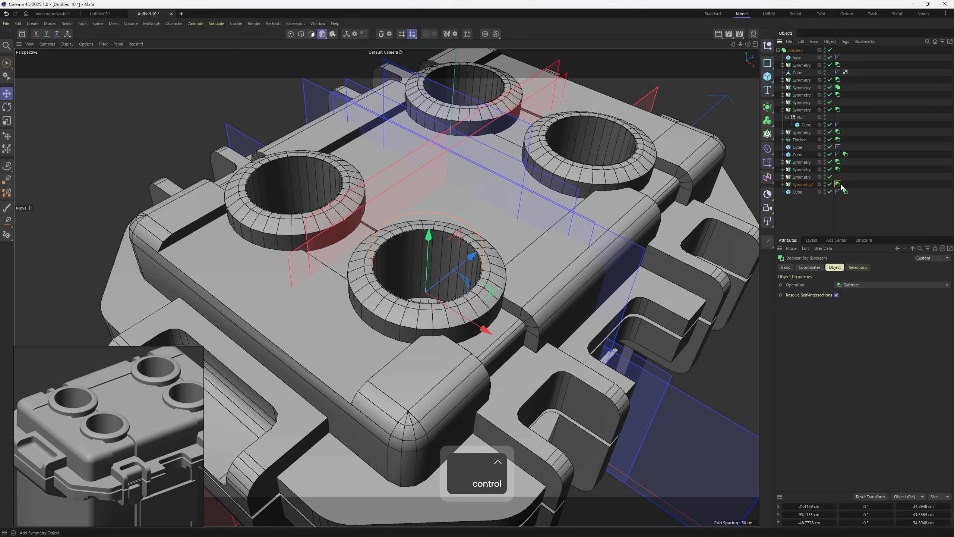
Dissolve the inner inset edge loop on the top cap of the outer ring cylinder.
click(782, 177)
click(808, 192)
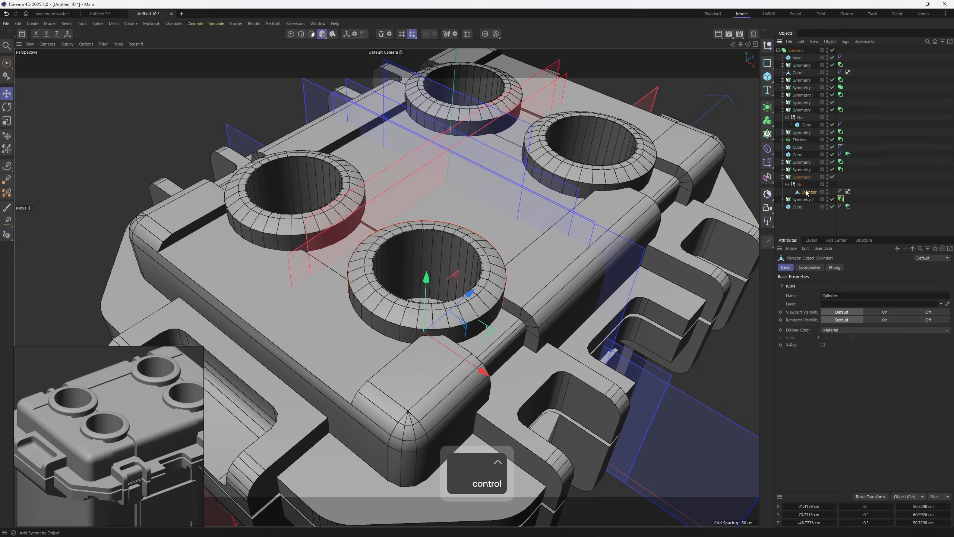
key(3)
scroll(527, 250, up, 3)
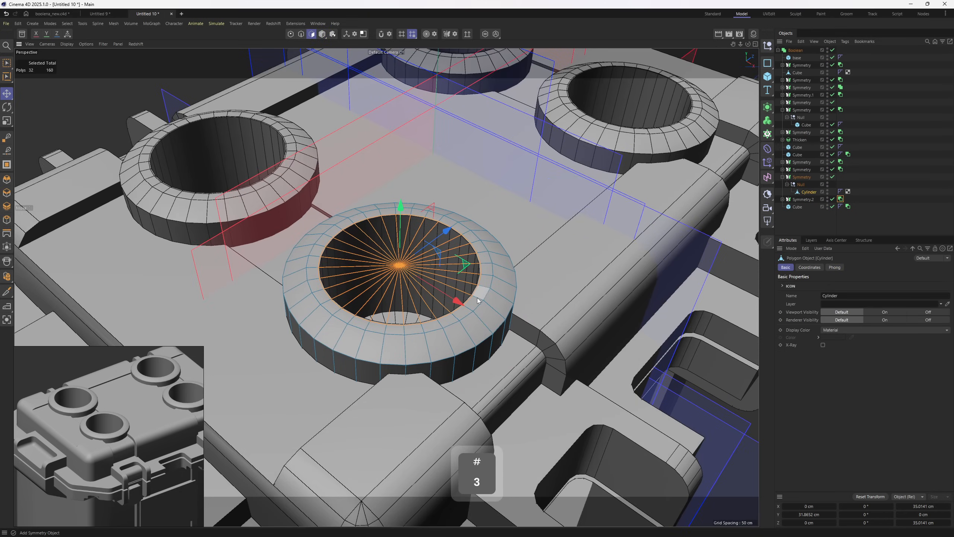
key(2)
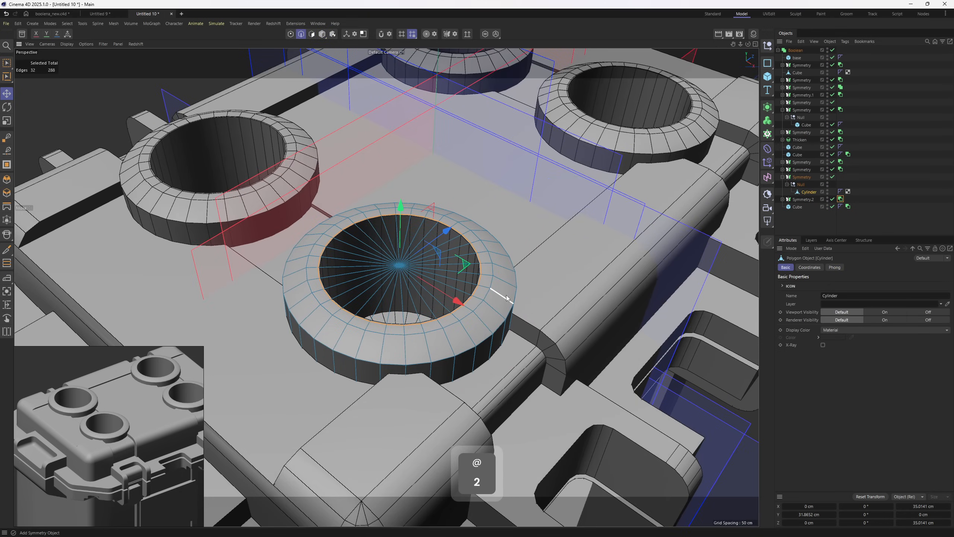
key(m)
key(n)
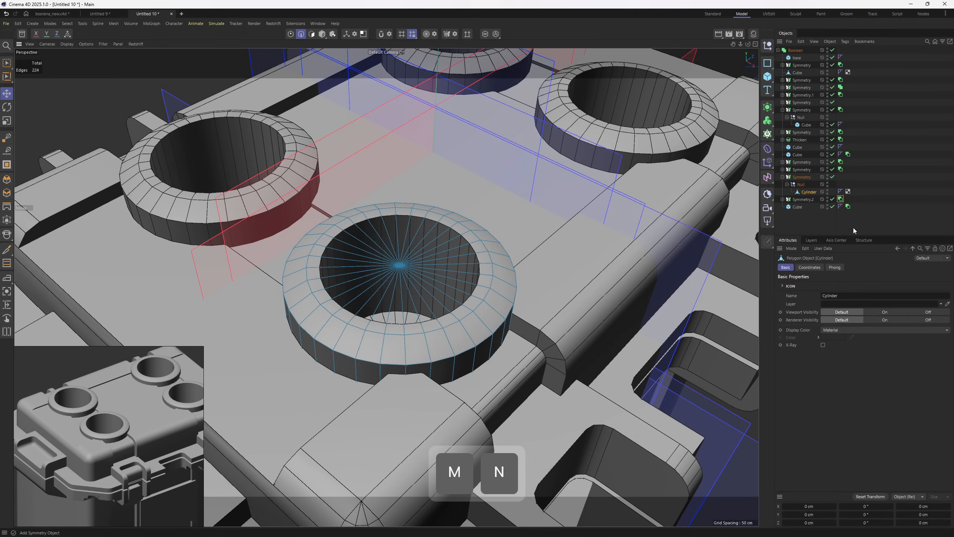
click(866, 215)
scroll(461, 272, down, 5)
alt+drag(460, 271, 509, 249)
scroll(437, 242, down, 3)
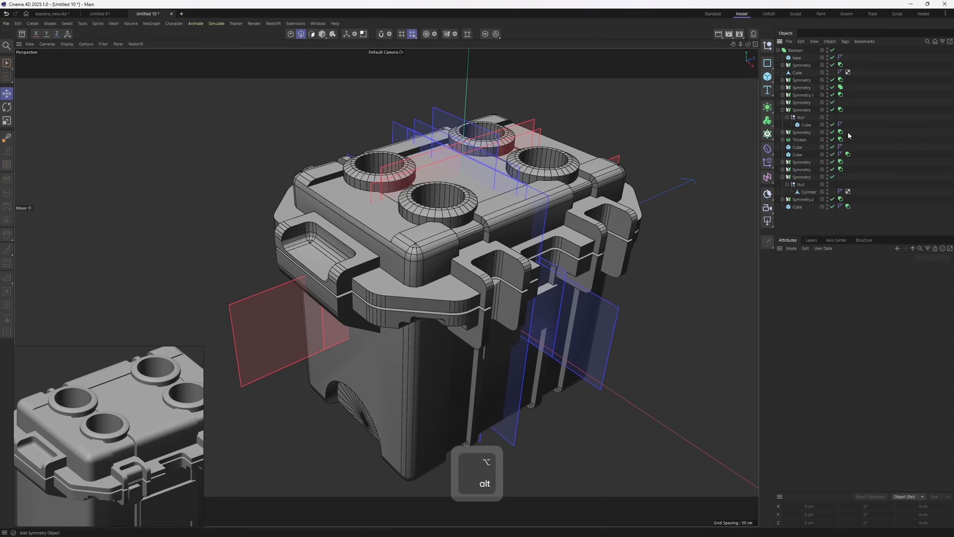
Filter the objects by "sym", turn off Show Planes for all Symmetry generators and clear the filter.
click(927, 42)
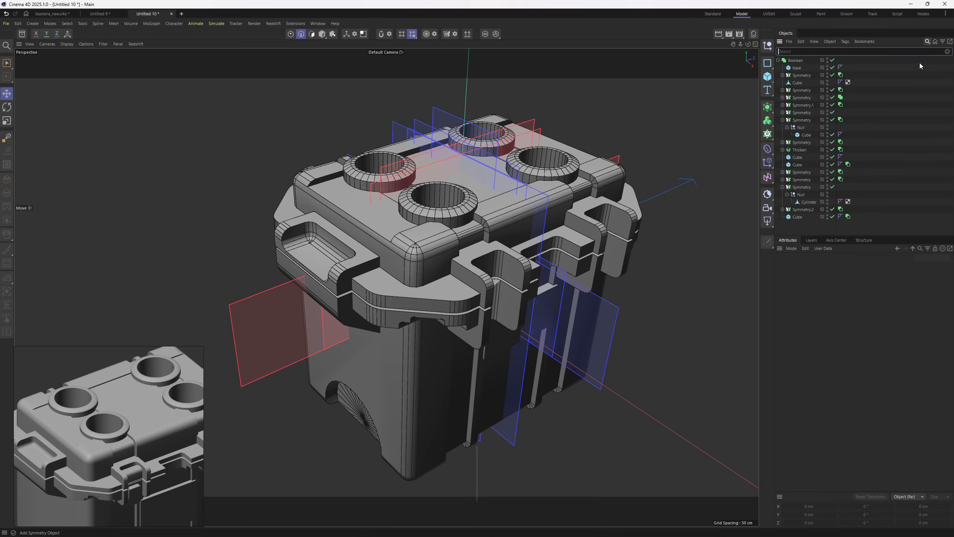
text(sym)
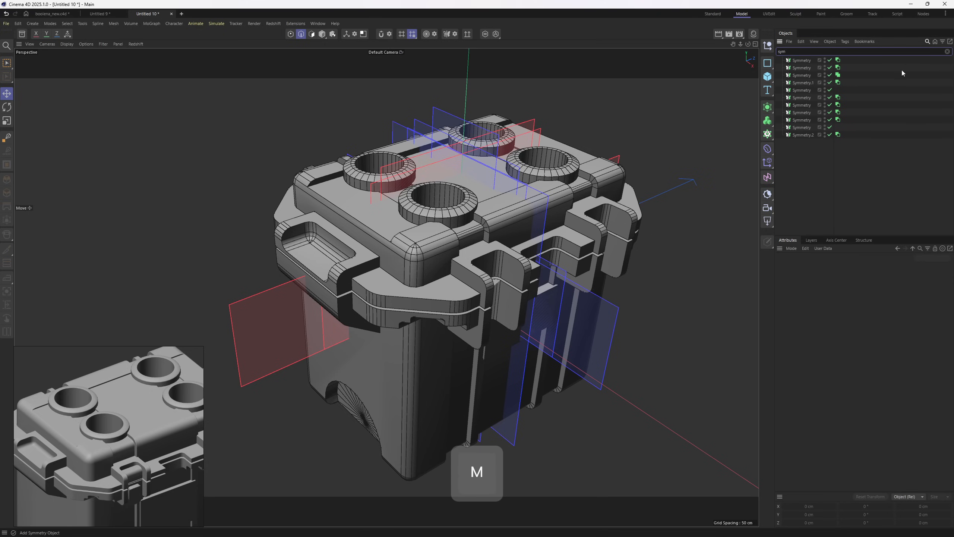
drag(802, 145, 798, 61)
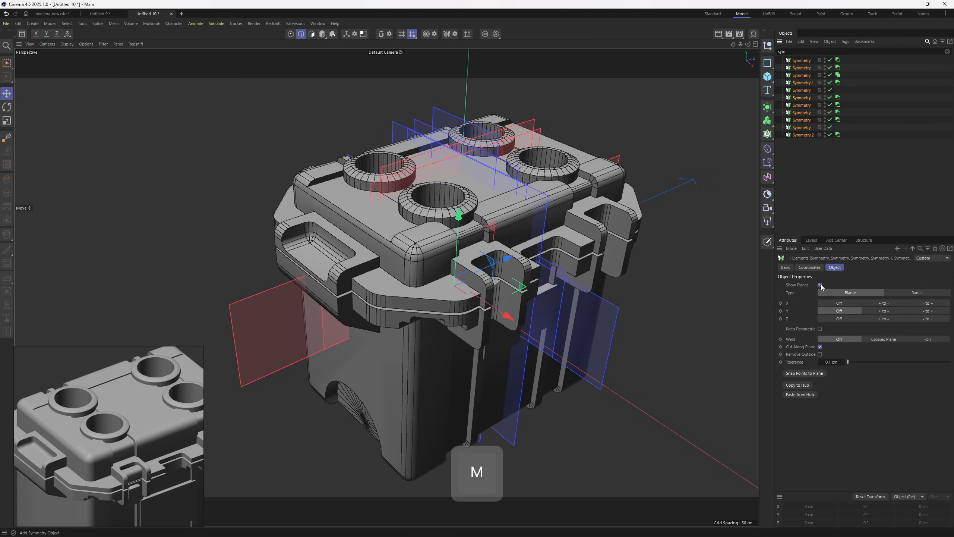
click(820, 285)
click(888, 157)
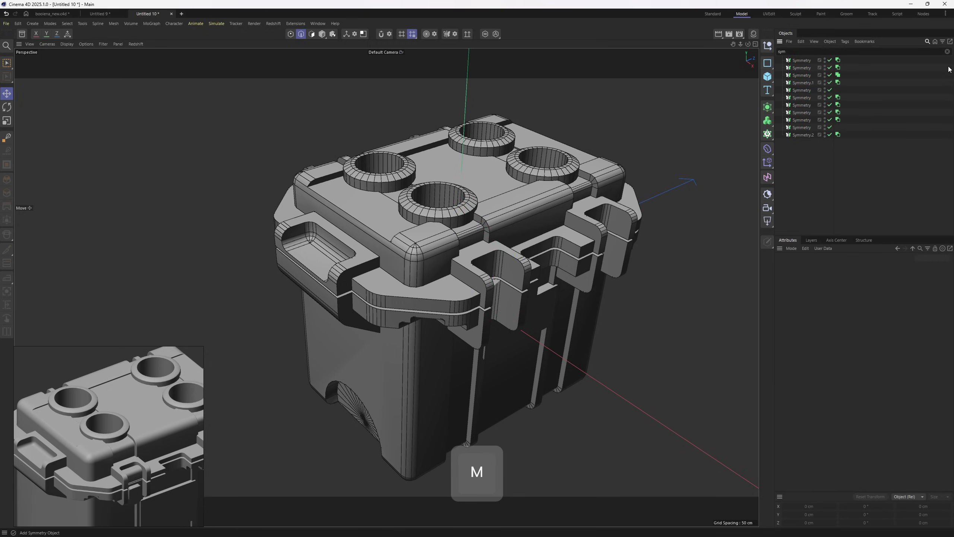
click(948, 51)
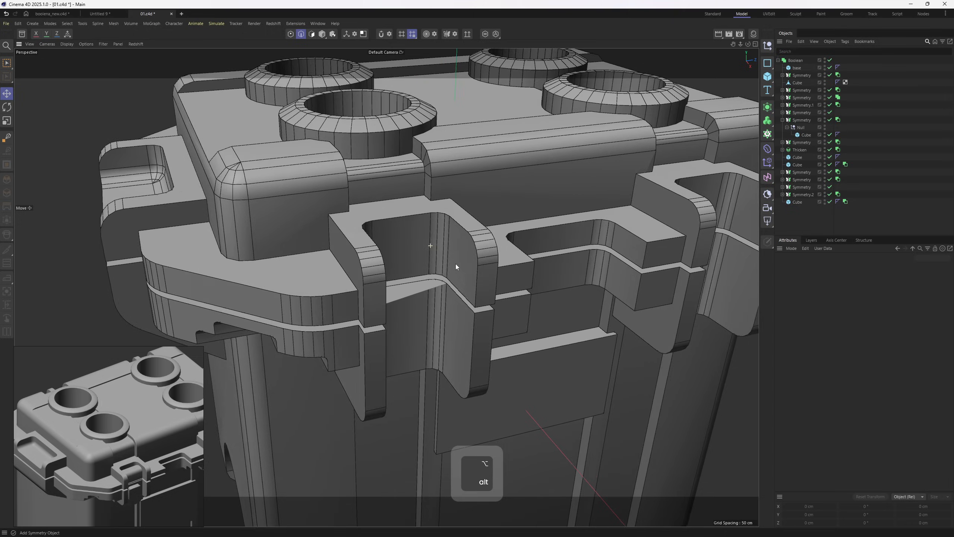
Raise the thin seam slab slightly to clean up its cut through the latch recesses.
alt+drag(456, 264, 249, 290)
scroll(367, 275, up, 5)
alt+drag(541, 228, 379, 250)
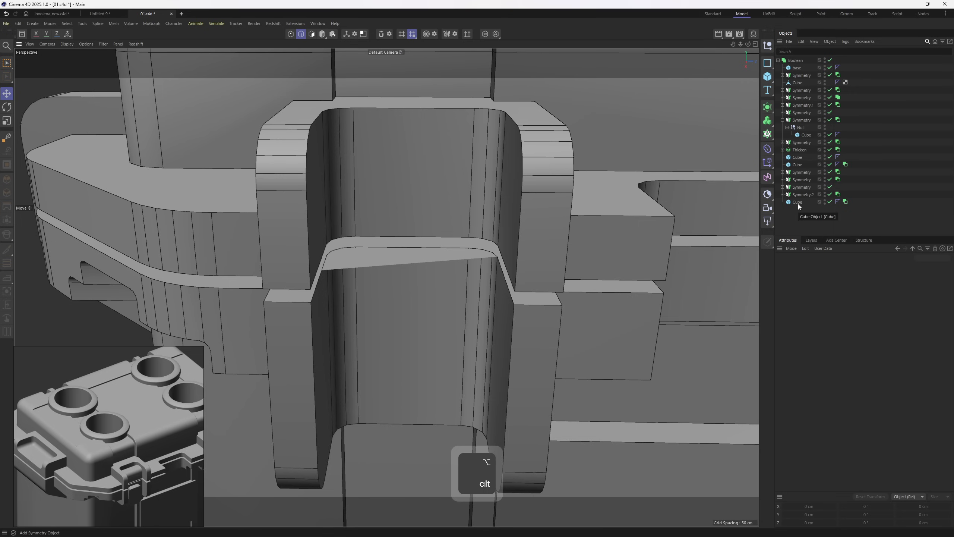
click(798, 202)
alt+drag(569, 135, 638, 191)
alt+drag(468, 186, 482, 218)
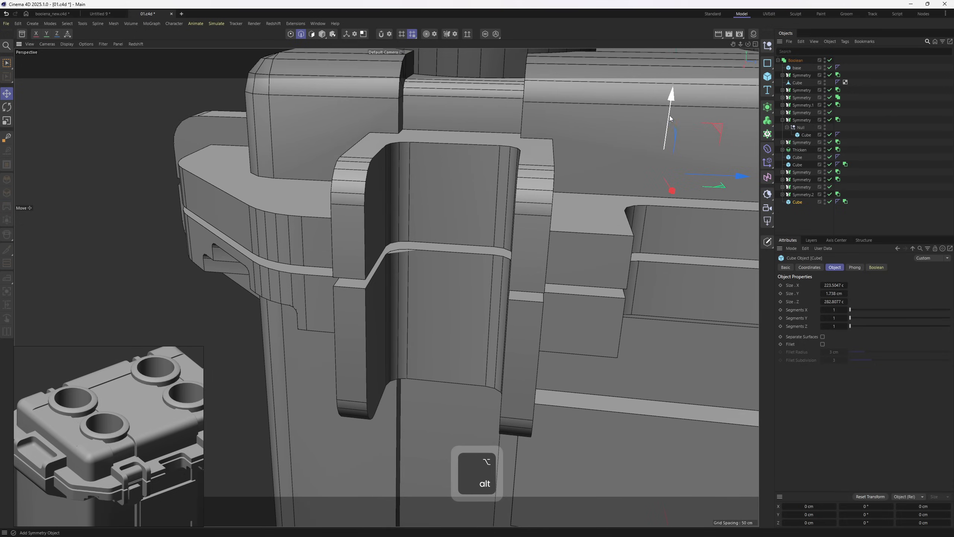
drag(670, 117, 673, 103)
alt+drag(453, 210, 331, 266)
Select the latch block's cube nested in the Null of its Symmetry generator and switch to point editing.
click(803, 97)
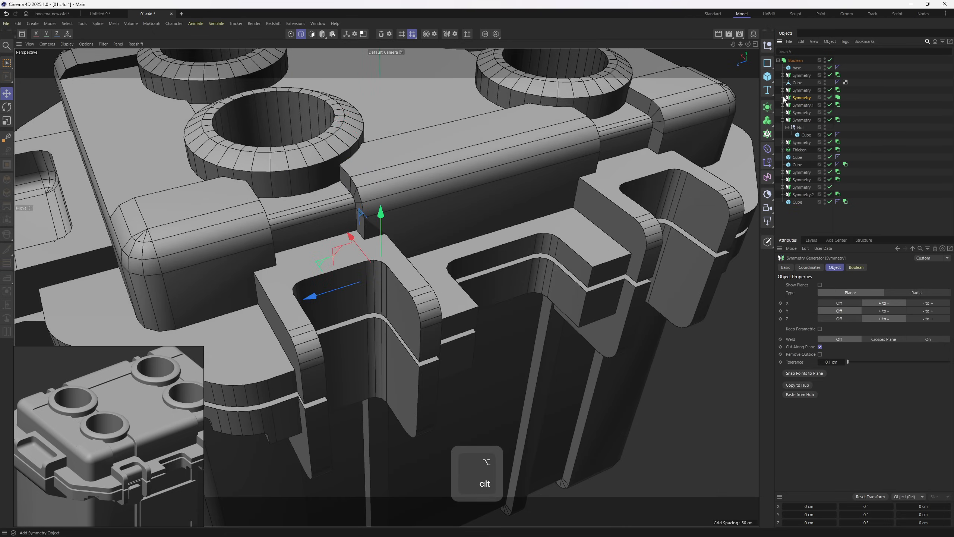
click(806, 114)
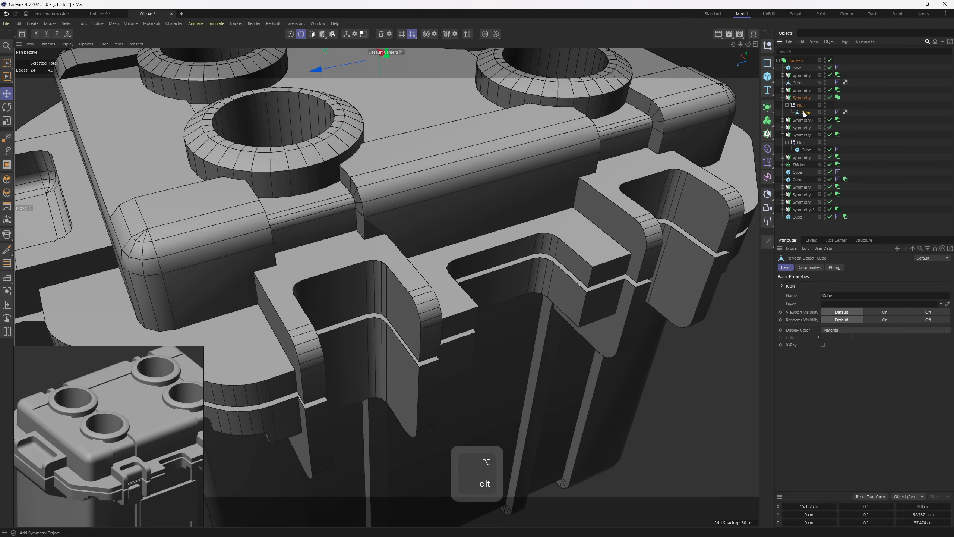
alt+drag(507, 226, 737, 210)
key(3)
alt+drag(513, 278, 368, 242)
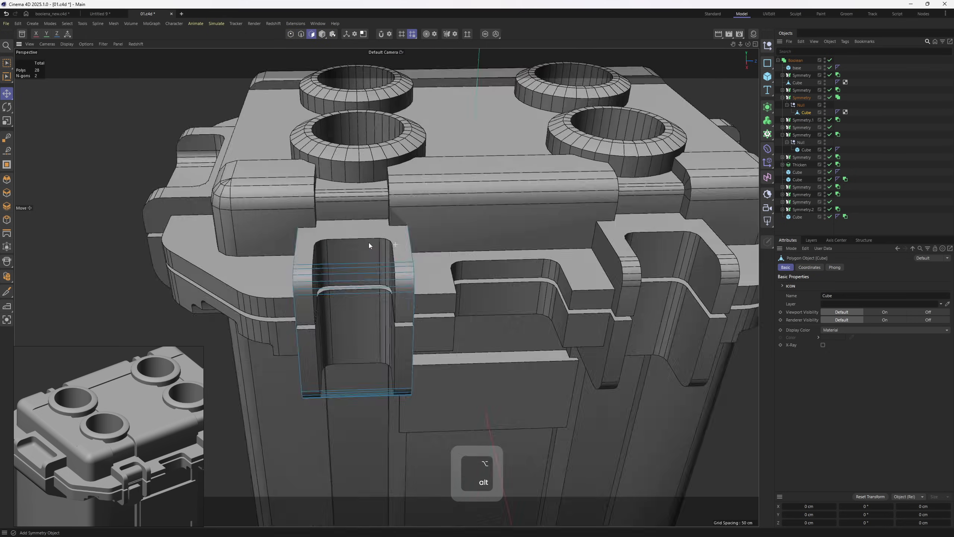
alt+right_drag(368, 242, 456, 227)
alt+drag(456, 226, 417, 236)
key(1)
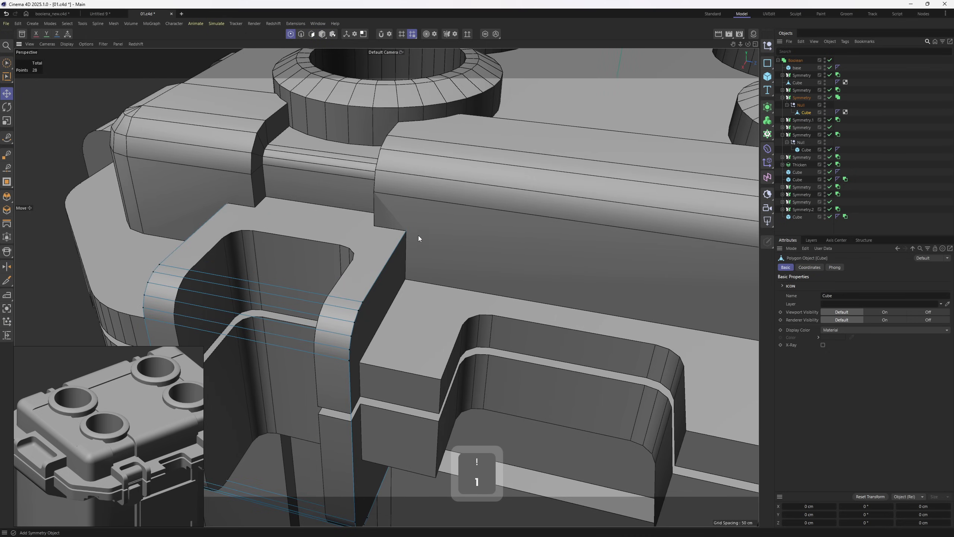
Select the points on the latch block's side facing the centre latch recess and move them slightly inward to Z 18.707 cm.
middle_click(418, 235)
key(0)
scroll(571, 172, up, 4)
drag(560, 151, 579, 232)
middle_click(238, 165)
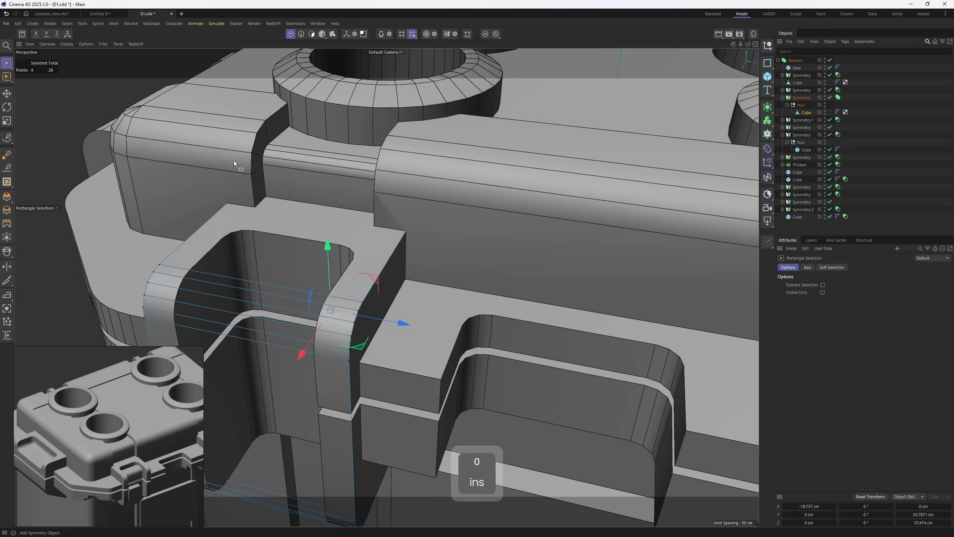
alt+drag(411, 259, 380, 276)
alt+right_drag(297, 326, 233, 320)
alt+drag(263, 308, 346, 281)
drag(343, 187, 453, 500)
alt+right_drag(387, 330, 420, 324)
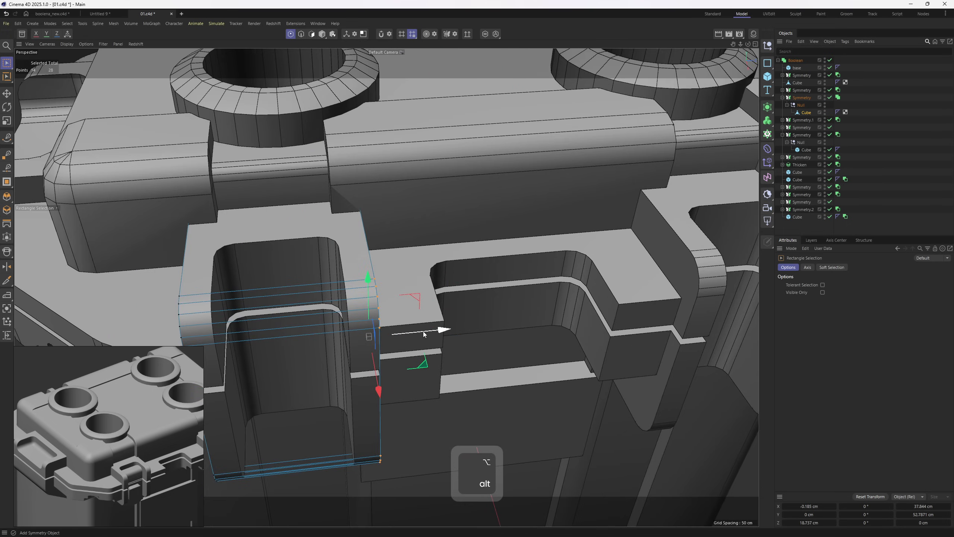
drag(424, 331, 425, 332)
key(ctrl+z)
alt+drag(337, 186, 425, 229)
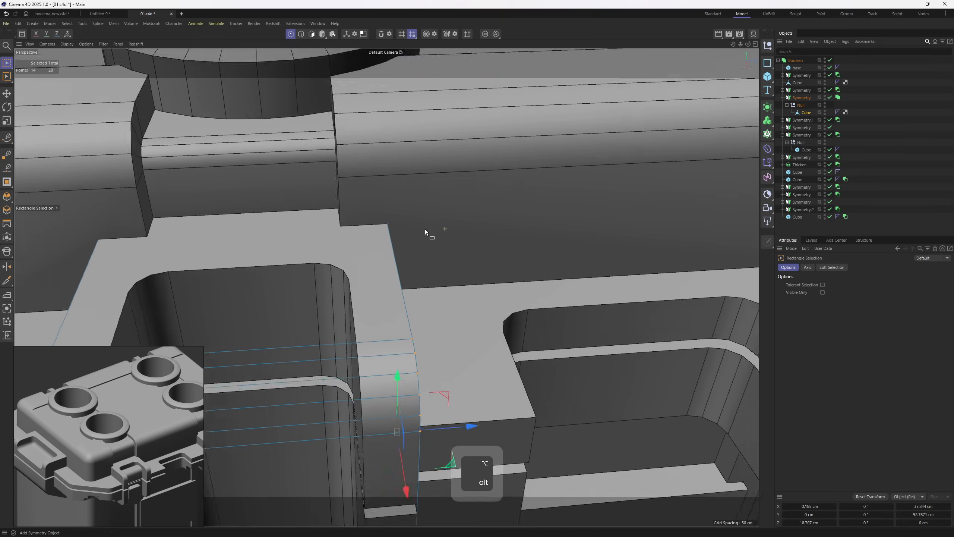
alt+right_drag(425, 229, 437, 190)
alt+drag(437, 190, 424, 236)
alt+right_drag(424, 235, 439, 240)
key(4)
alt+drag(439, 240, 495, 265)
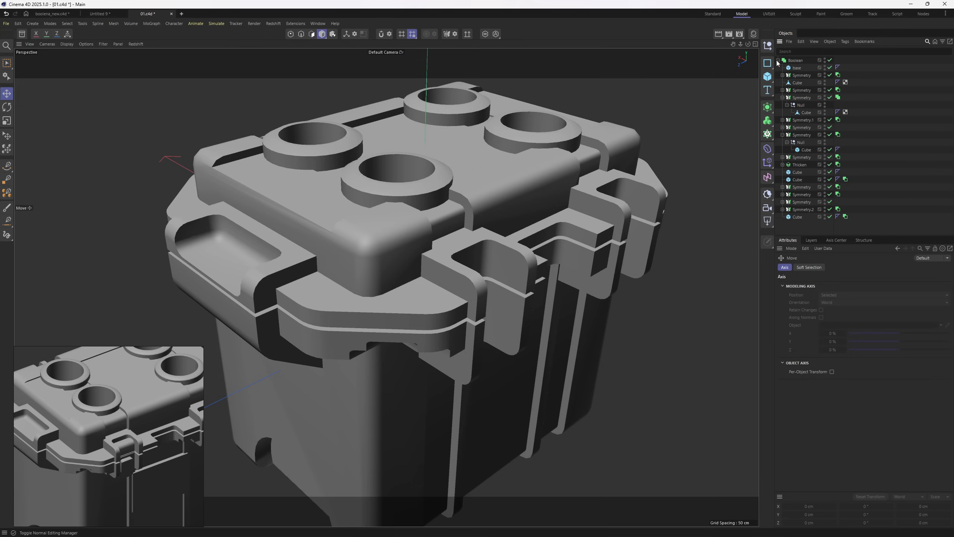
Duplicate the whole Boolean generator, hide the original and convert the copy into an editable polygon mesh.
click(778, 61)
click(793, 60)
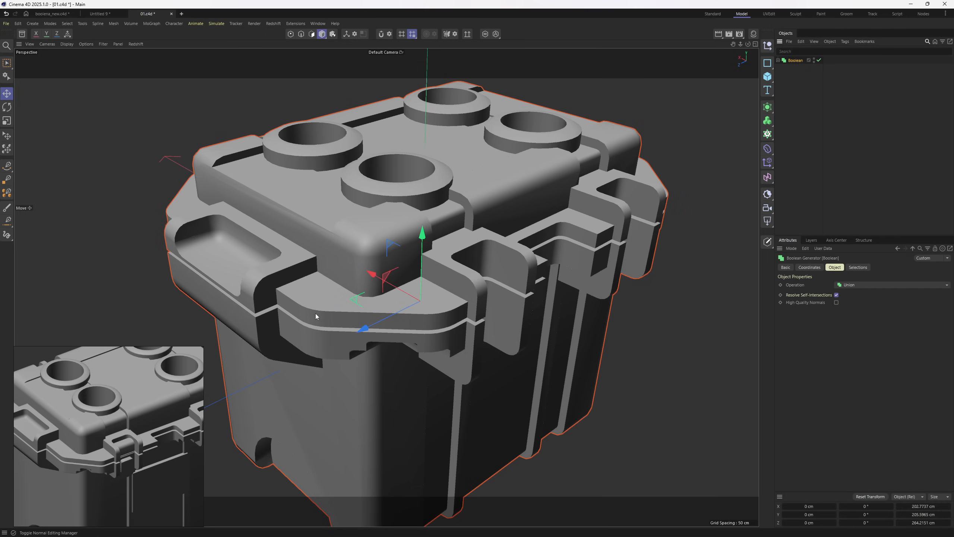
scroll(315, 316, up, 2)
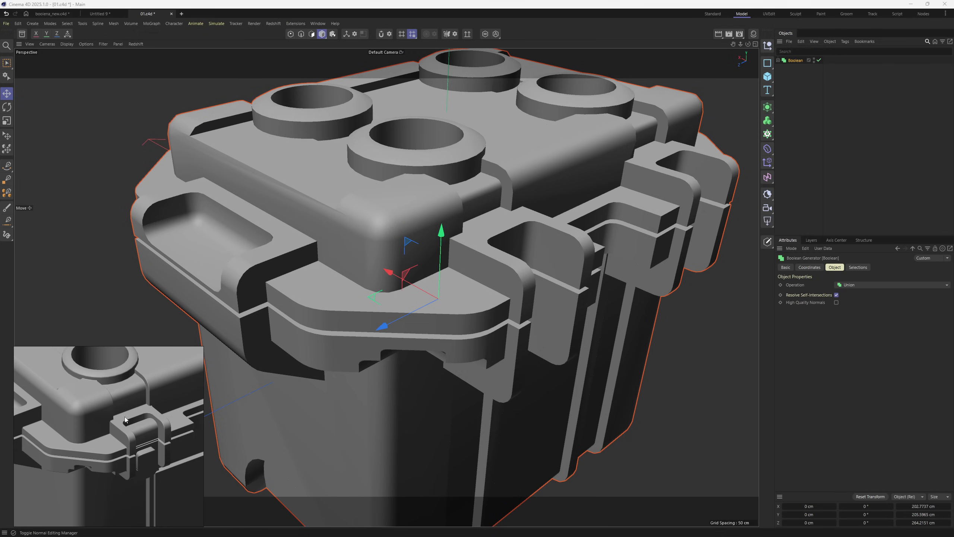
middle_drag(119, 451, 89, 454)
scroll(90, 454, down, 3)
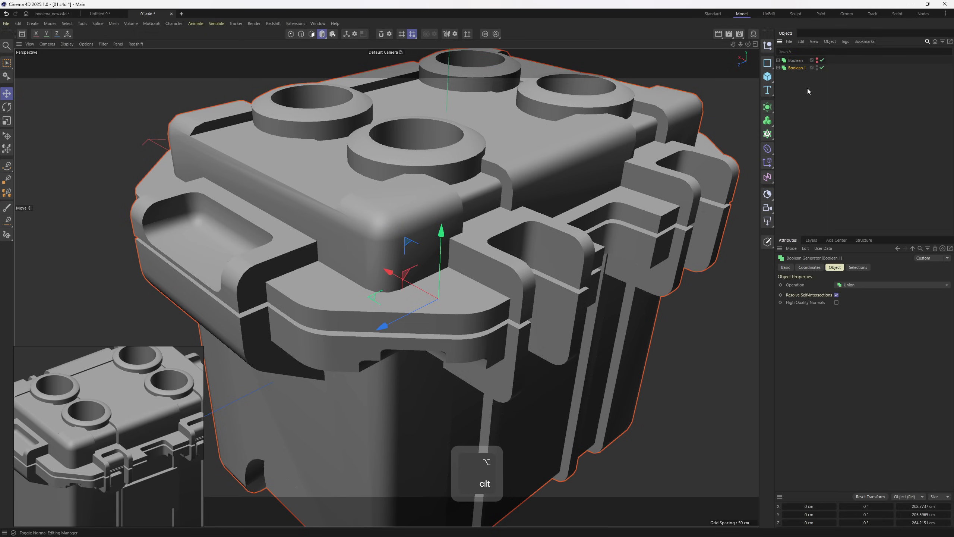
key(c)
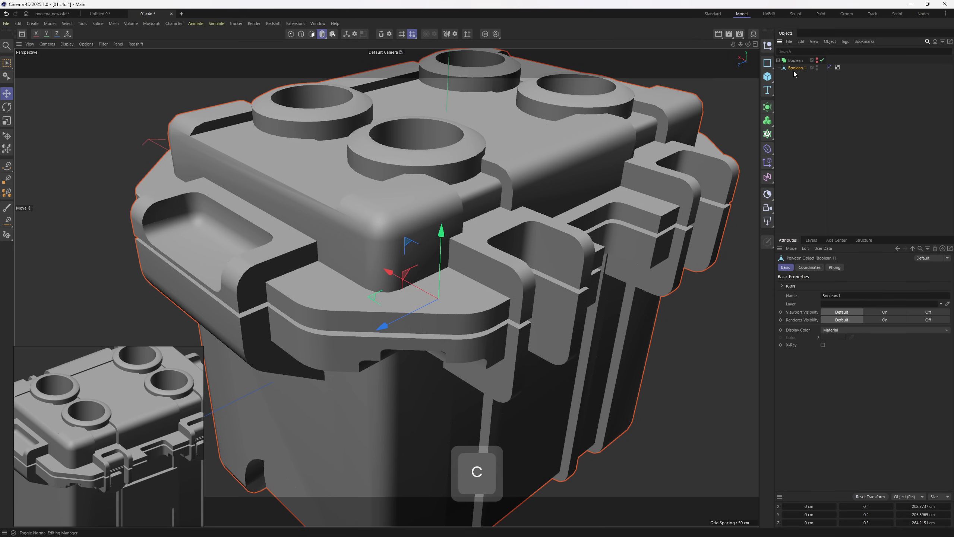
Turn on mesh checking for the editable container copy.
alt+drag(534, 166, 484, 216)
key(1)
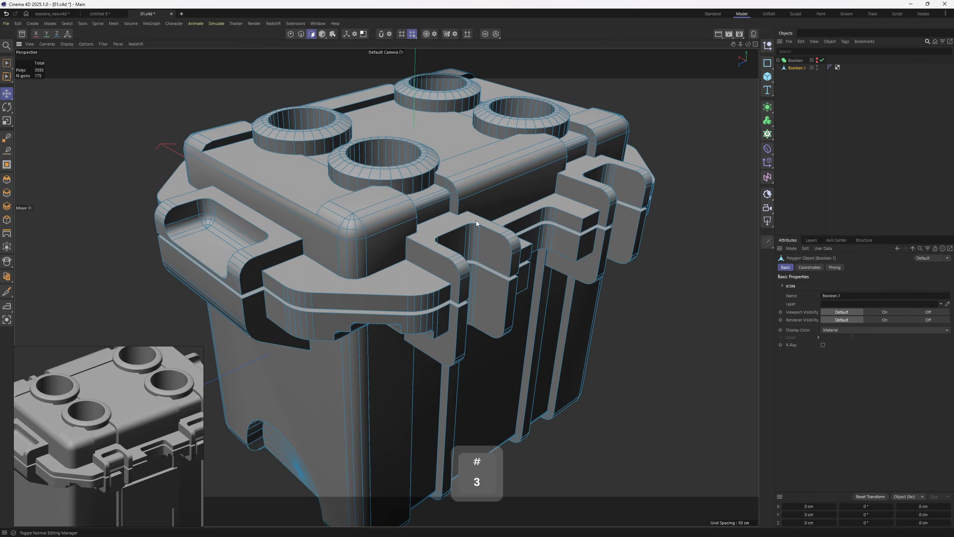
alt+drag(475, 221, 487, 246)
key(3)
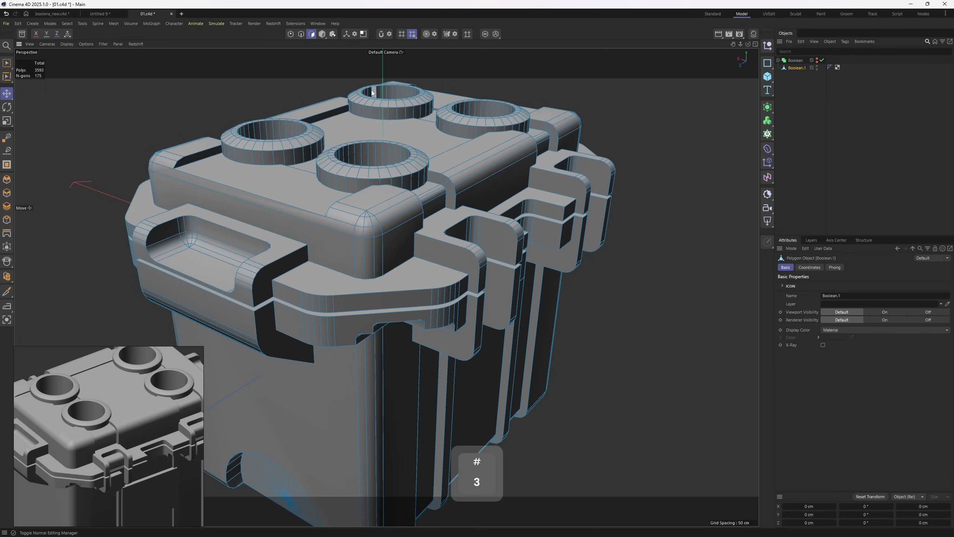
click(390, 35)
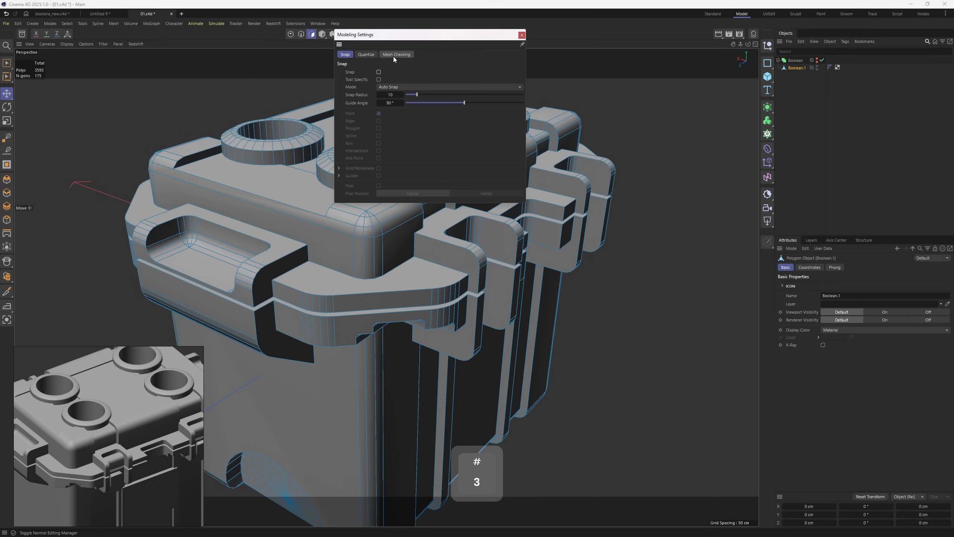
click(394, 54)
click(371, 72)
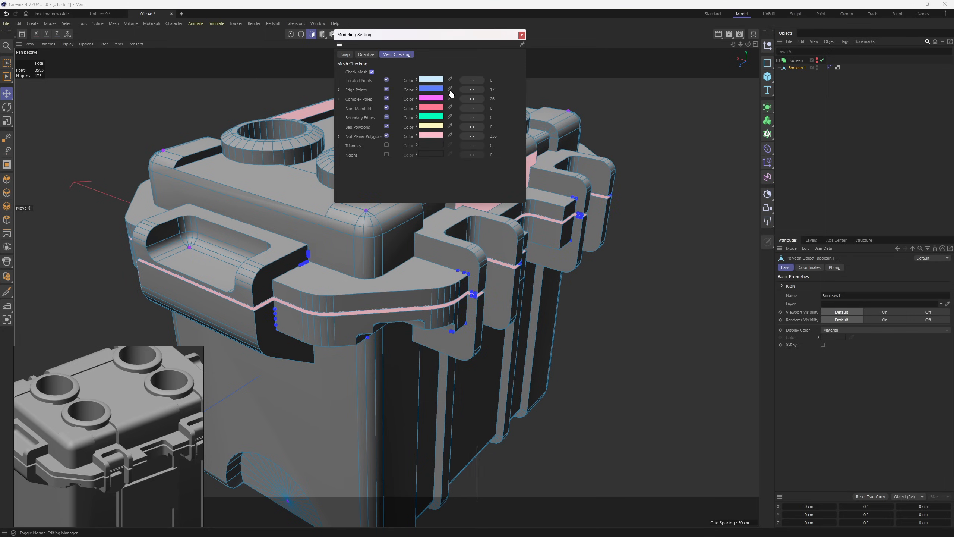
Select all edge points flagged by mesh checking and delete them from the container mesh.
scroll(462, 263, up, 10)
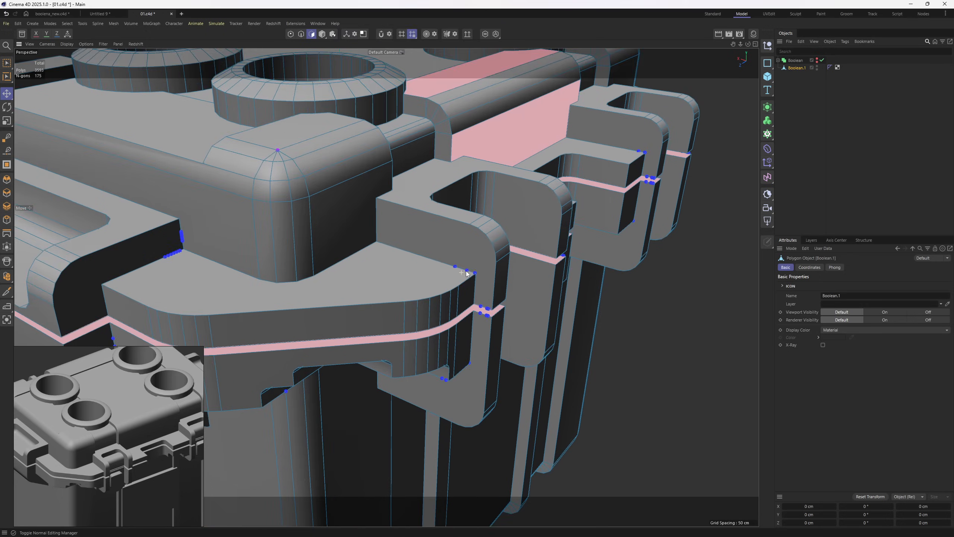
alt+middle_drag(460, 268, 428, 286)
alt+drag(428, 287, 445, 284)
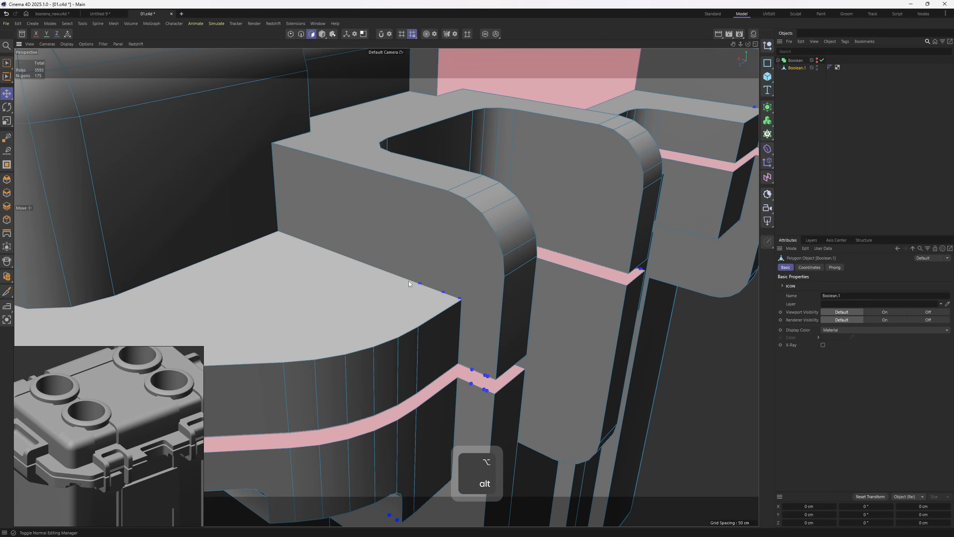
click(363, 35)
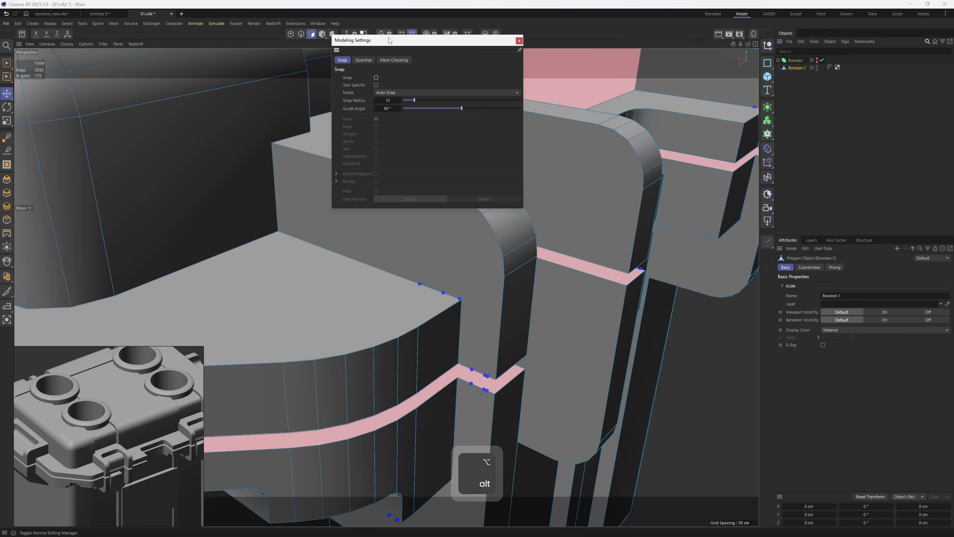
click(394, 60)
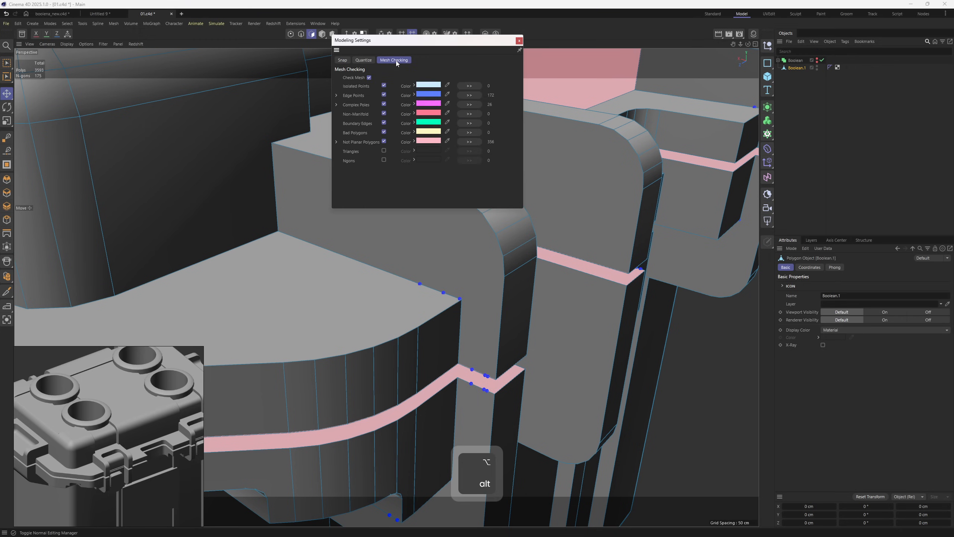
click(467, 96)
key(Delete)
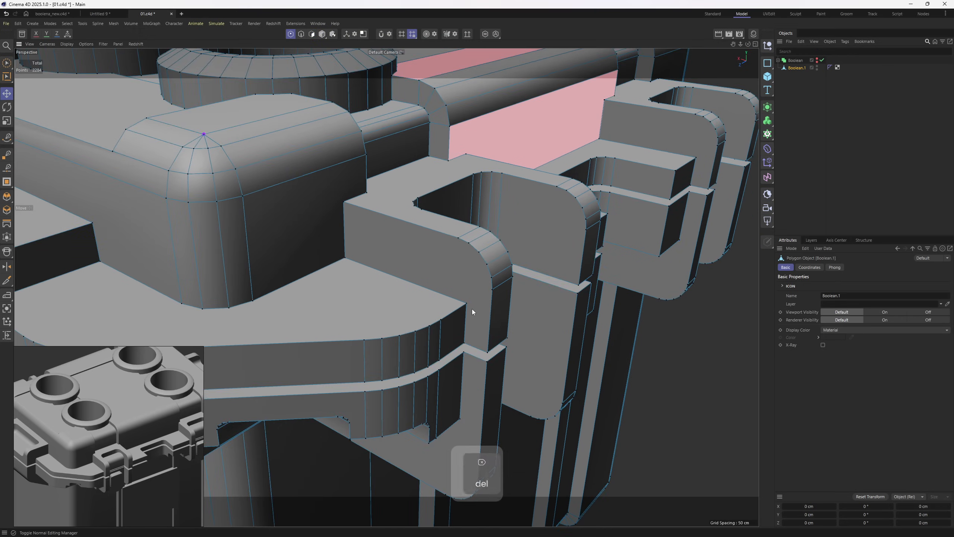
Examine the end handle's recess and its outer rim corner for nearly coincident points.
alt+right_drag(419, 268, 338, 266)
alt+middle_drag(338, 266, 410, 230)
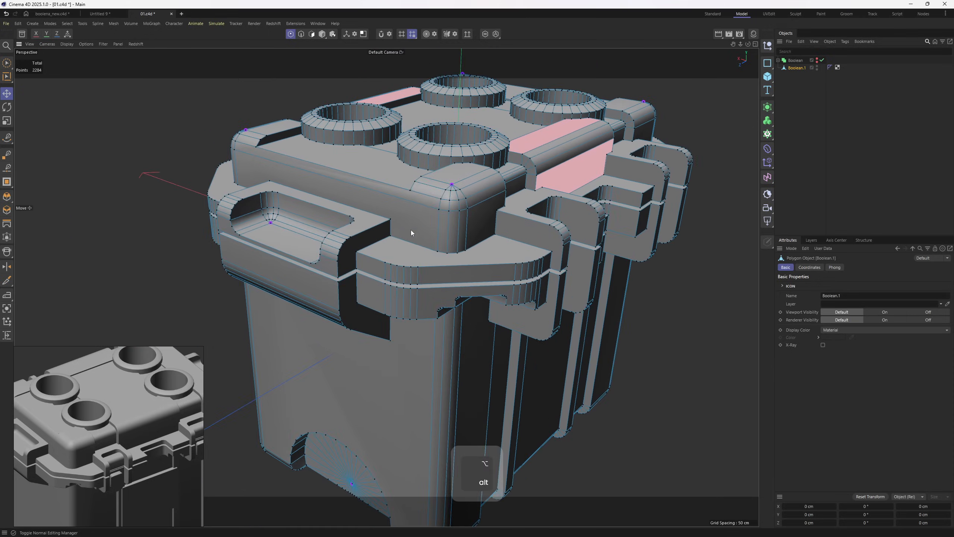
alt+drag(411, 229, 436, 237)
alt+right_drag(430, 239, 490, 241)
alt+drag(467, 232, 490, 235)
alt+right_drag(490, 236, 504, 236)
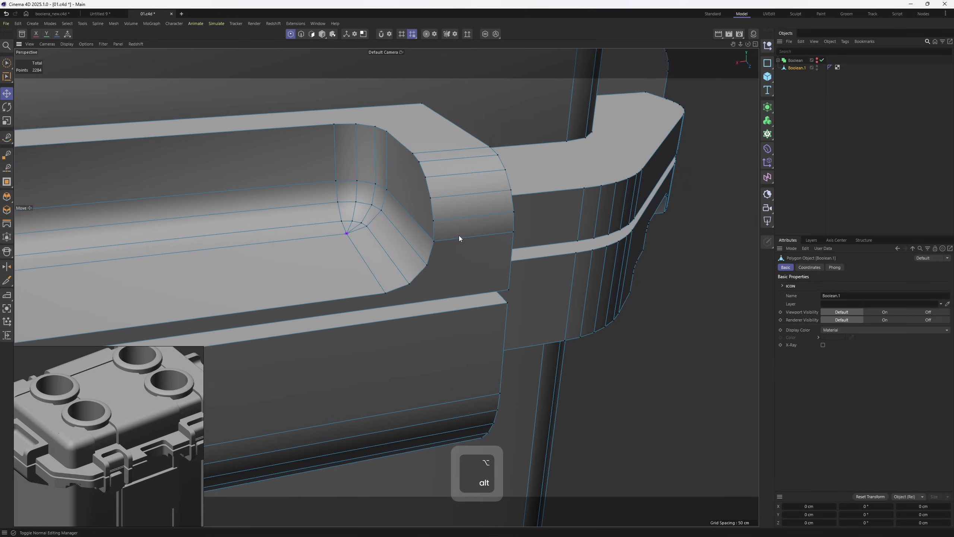
scroll(457, 237, up, 3)
key(e)
scroll(442, 237, up, 5)
alt+drag(425, 250, 428, 233)
alt+right_drag(428, 233, 456, 234)
alt+drag(456, 234, 389, 274)
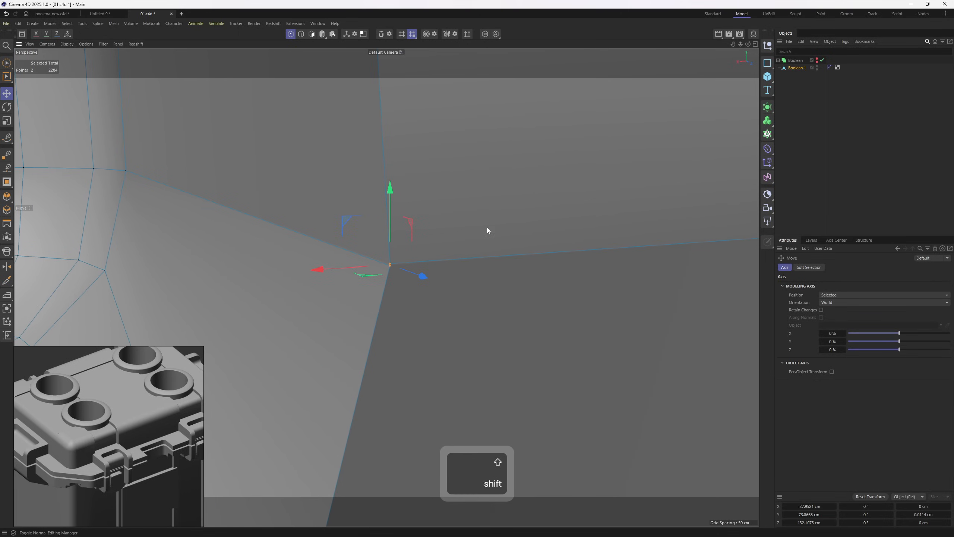
Weld the two nearly coincident points at the handle recess's rim corner with the Polygon Pen.
click(504, 209)
right_click(534, 171)
click(553, 192)
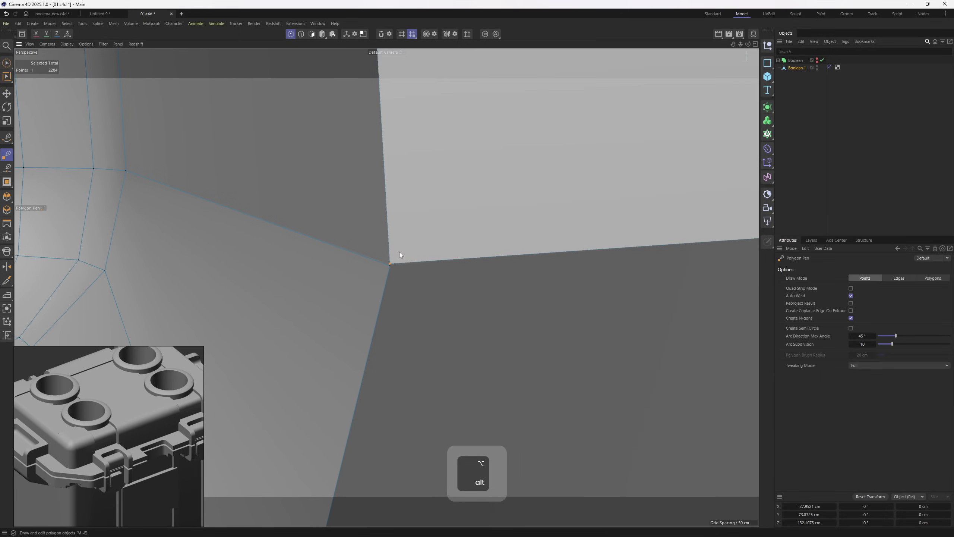
alt+drag(420, 225, 381, 249)
scroll(338, 278, down, 5)
alt+drag(327, 274, 348, 276)
scroll(360, 233, up, 4)
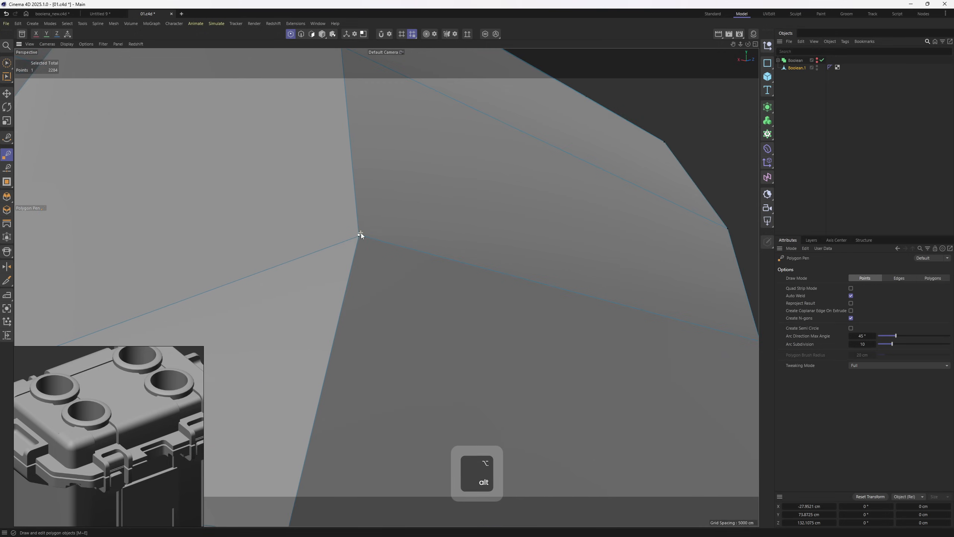
scroll(360, 235, up, 2)
drag(359, 237, 358, 234)
scroll(353, 238, down, 5)
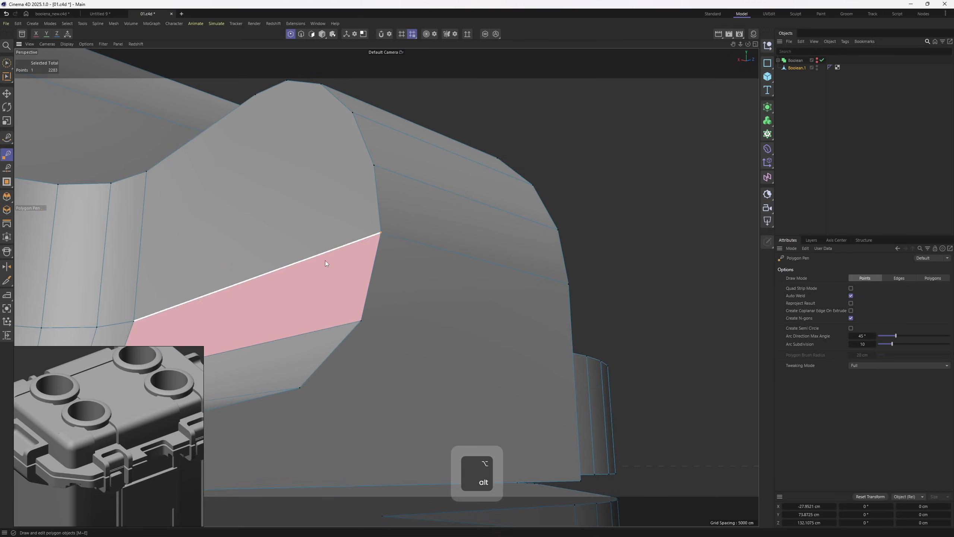
Select the strip of curved polygons beside the welded corner to check the handle's rounded edge.
alt+drag(326, 263, 465, 311)
key(e)
alt+drag(447, 263, 455, 308)
right_drag(457, 314, 455, 263)
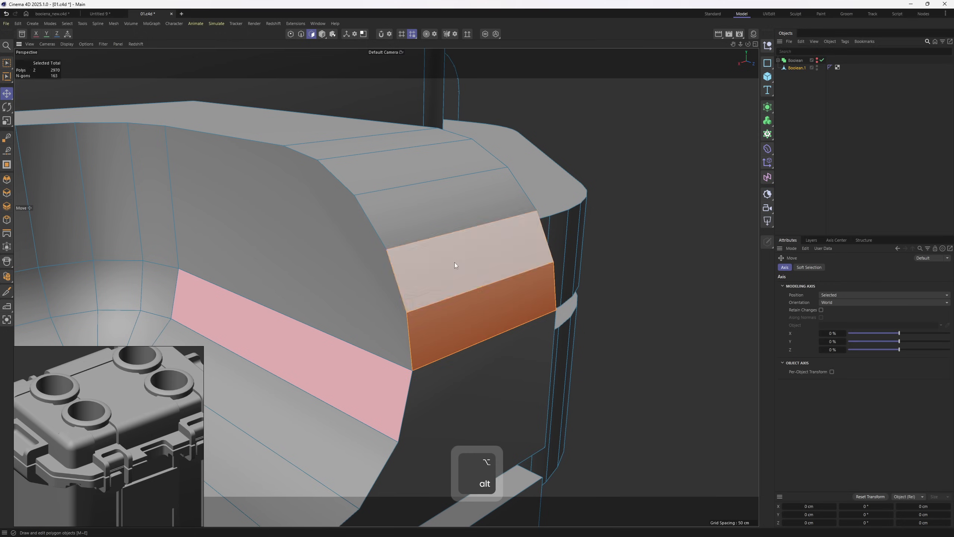
drag(455, 262, 372, 137)
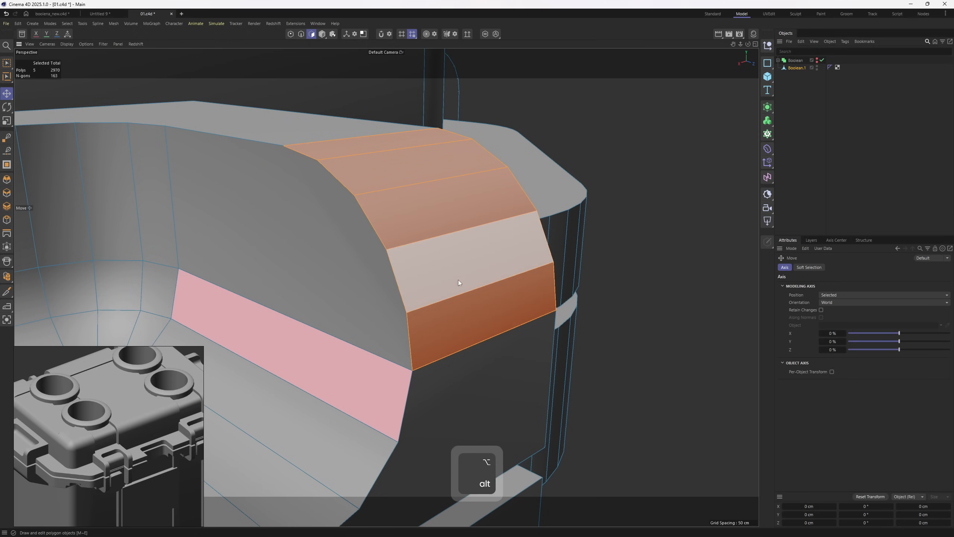
Weld the doubled points at the rim corner on the other end of the same handle recess with the Polygon Pen.
alt+drag(458, 283, 256, 293)
key(1)
right_click(294, 310)
click(268, 289)
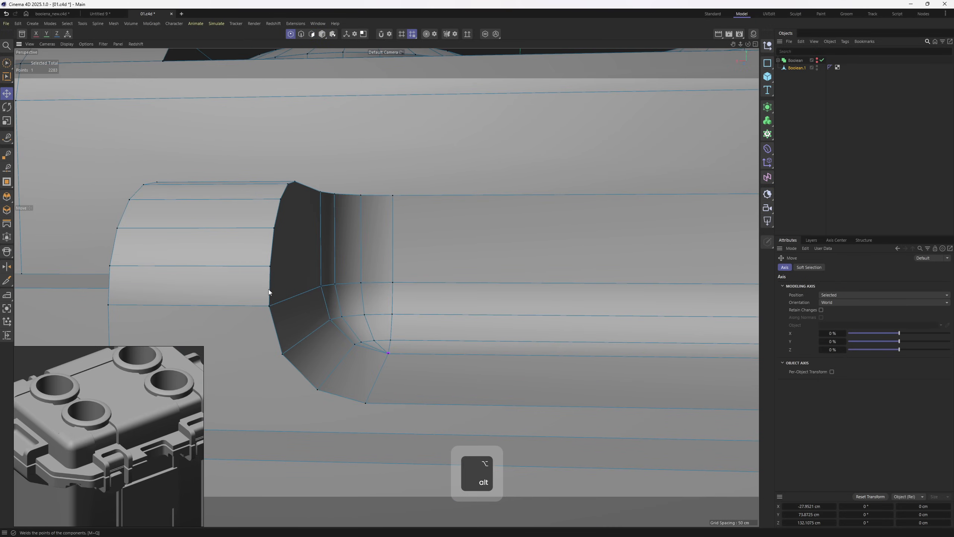
right_click(304, 251)
click(326, 211)
alt+drag(239, 294, 293, 281)
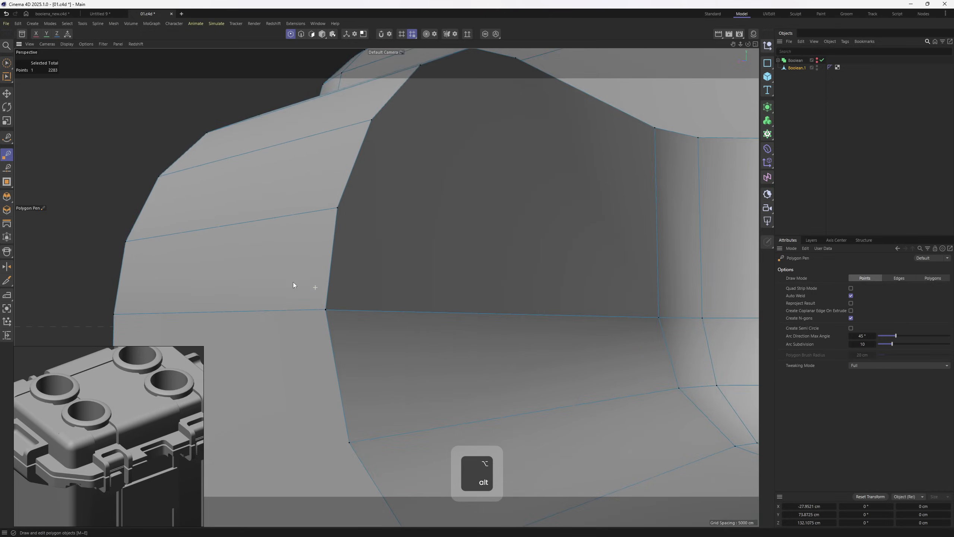
scroll(338, 318, up, 5)
drag(338, 310, 323, 315)
Select the polygons running over the handle's rounded edge and top to check the second welded corner.
key(3)
scroll(351, 318, down, 4)
key(e)
scroll(391, 264, down, 8)
mouse_move(325, 312)
right_down()
mouse_move(337, 239)
mouse_move(364, 190)
right_up()
alt+drag(364, 190, 378, 230)
key(ctrl+z)
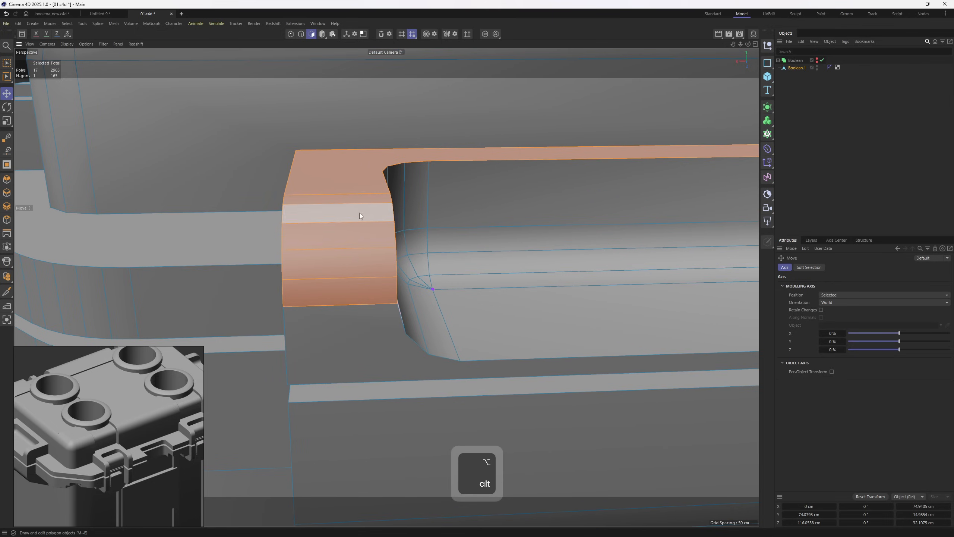
Weld the doubled points at one end of the next handle recess's rim with the Polygon Pen.
scroll(331, 271, down, 4)
alt+drag(329, 272, 522, 286)
scroll(423, 300, up, 3)
scroll(423, 300, down, 3)
scroll(315, 277, down, 5)
scroll(399, 284, down, 4)
alt+middle_drag(259, 315, 416, 301)
scroll(416, 301, up, 5)
key(e)
scroll(358, 251, up, 6)
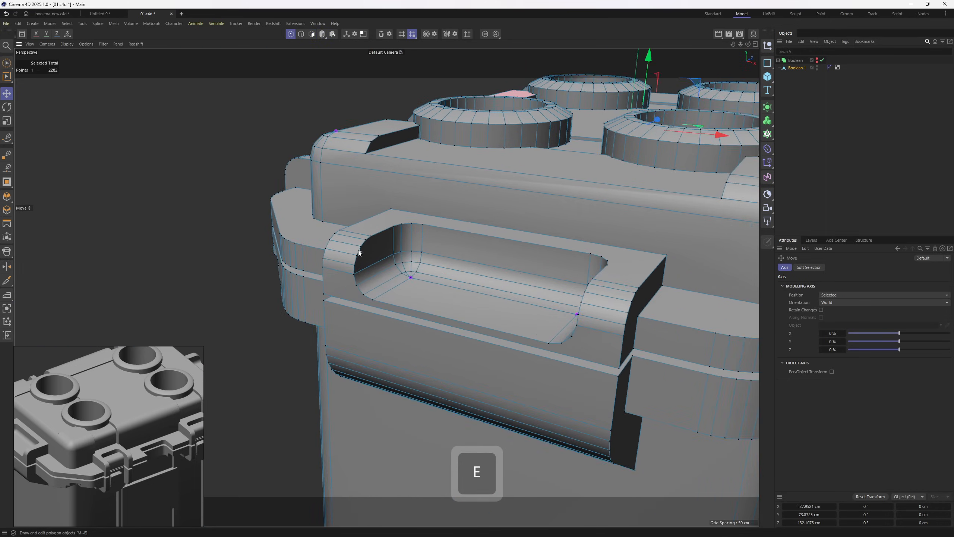
key(m)
key(e)
scroll(376, 255, down, 8)
alt+drag(376, 256, 447, 300)
scroll(448, 302, up, 12)
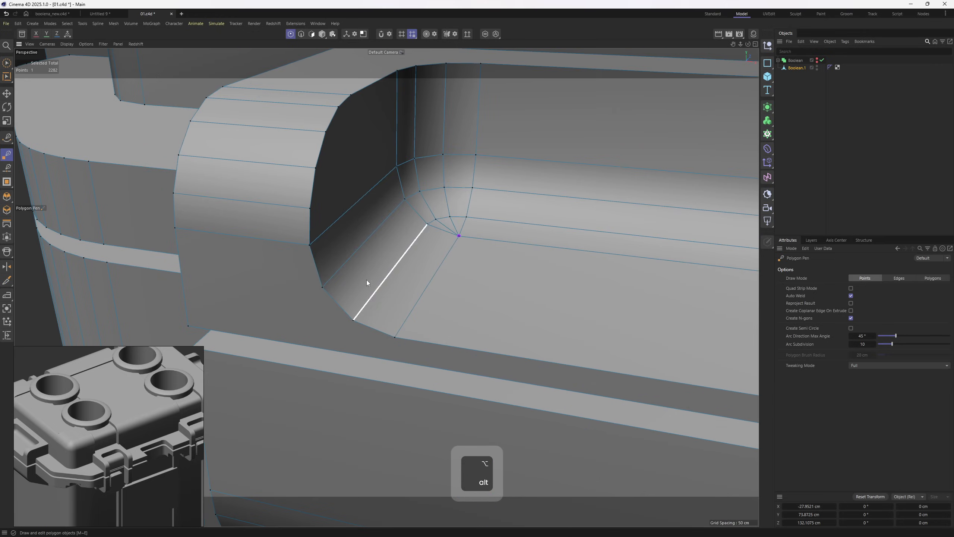
scroll(315, 246, down, 6)
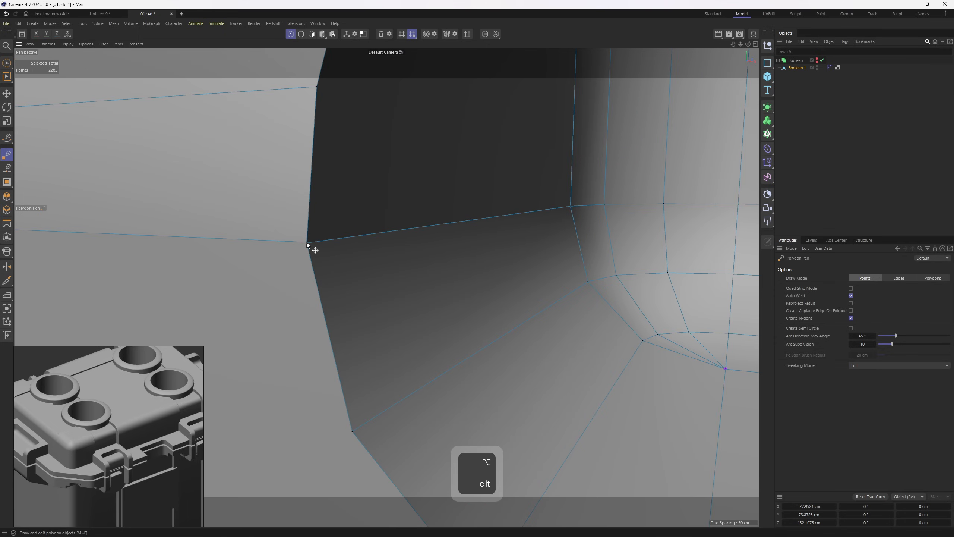
alt+drag(306, 240, 469, 185)
Weld the doubled points at the opposite end of that handle recess's rim.
scroll(470, 185, up, 6)
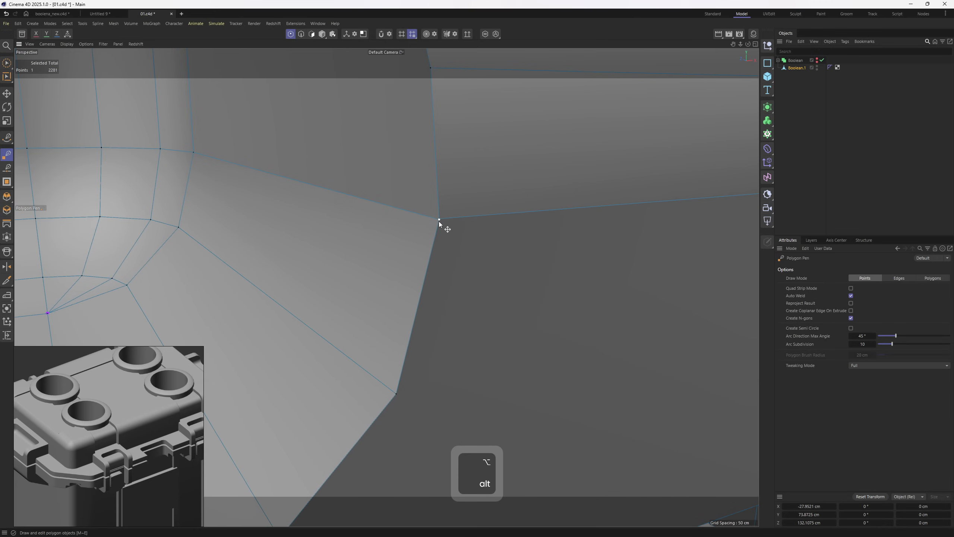
drag(438, 221, 416, 316)
scroll(440, 219, down, 6)
Weld the doubled points at the lower corner of a raised lid pad and select the polygons around it to check the corner.
scroll(300, 232, up, 10)
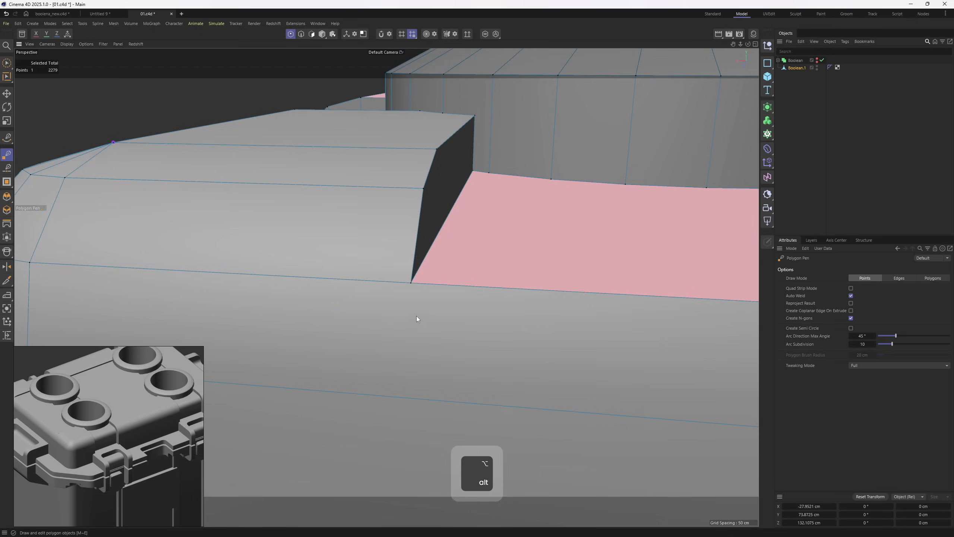
alt+right_drag(416, 316, 322, 332)
key(e)
double_click(343, 311)
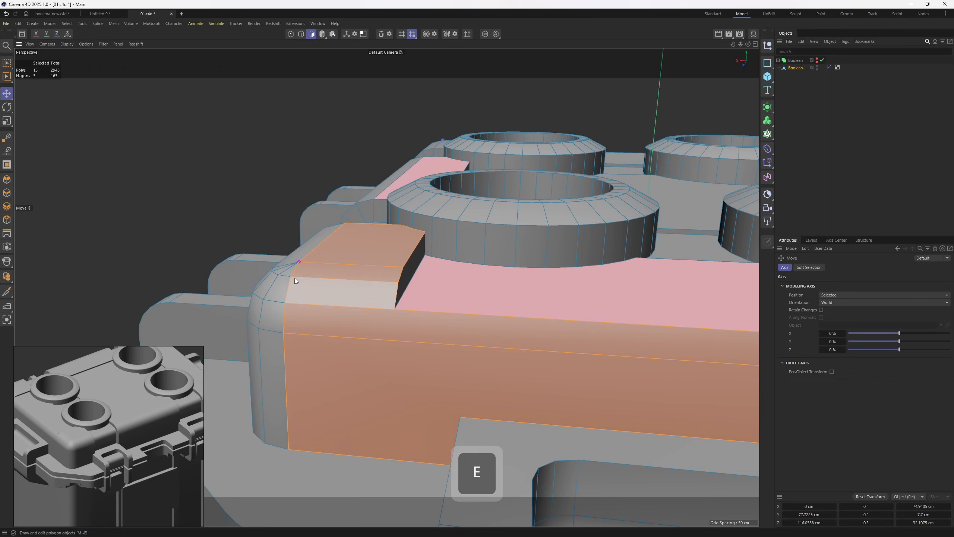
mouse_move(294, 277)
right_down()
mouse_move(269, 306)
mouse_move(287, 267)
right_up()
key(Return)
Weld the doubled points at the matching lower corner of the neighbouring lid pad with the Polygon Pen.
mouse_move(526, 264)
alt+middle_down()
mouse_move(406, 247)
mouse_move(323, 263)
alt+middle_up()
alt+drag(372, 278, 472, 272)
scroll(453, 277, up, 2)
key(m)
key(w)
scroll(436, 280, up, 6)
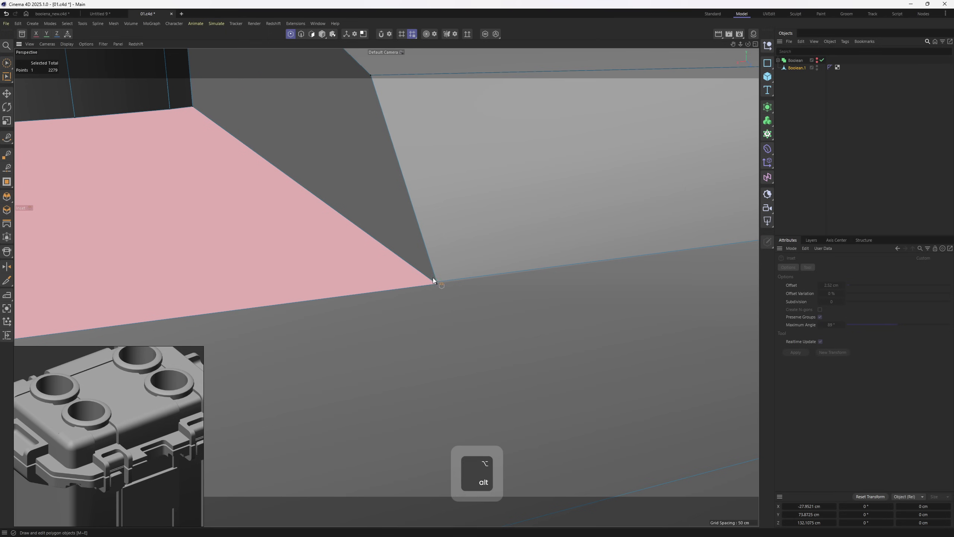
key(m)
key(e)
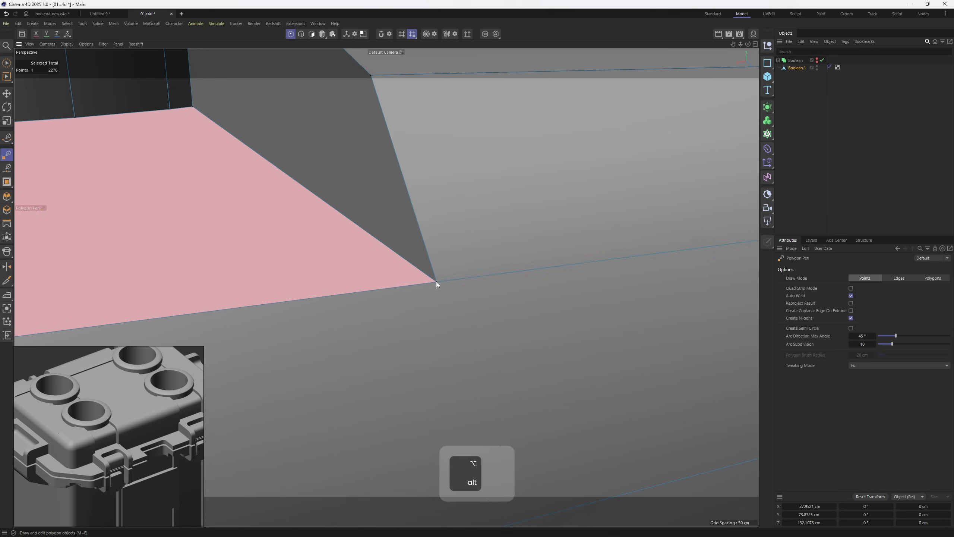
Weld the doubled points where the third raised lid pad's side meets the lid's rounded edge.
alt+right_drag(436, 281, 335, 297)
alt+drag(335, 297, 487, 265)
alt+drag(511, 255, 616, 271)
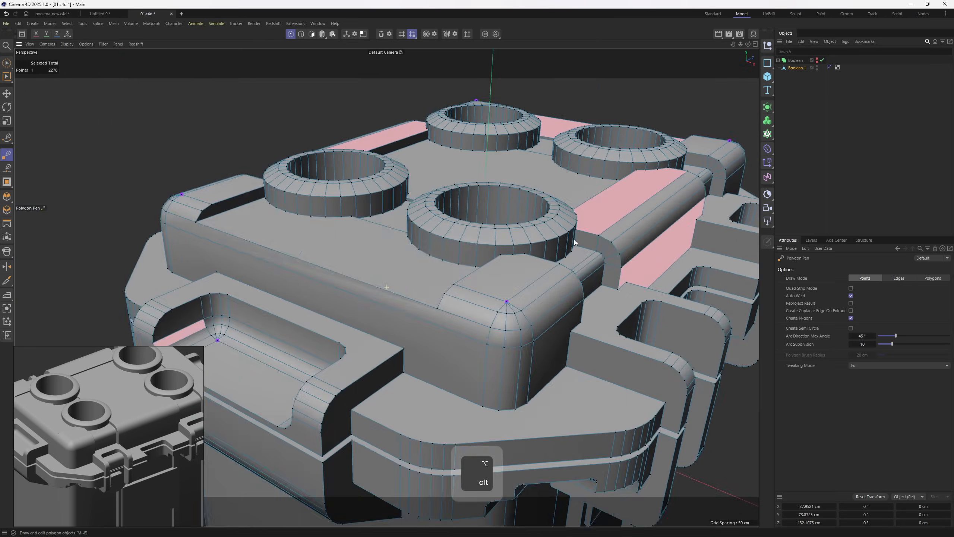
alt+right_drag(428, 306, 522, 324)
alt+drag(469, 349, 518, 343)
alt+right_drag(474, 375, 590, 357)
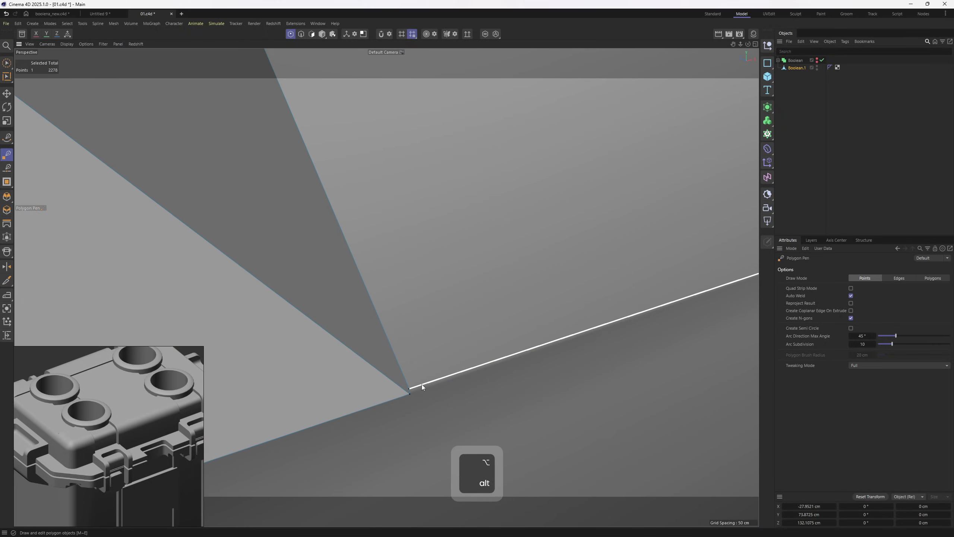
drag(411, 393, 410, 390)
Weld the doubled points at the lower corner of the fourth raised lid pad.
alt+right_drag(452, 372, 275, 390)
alt+drag(275, 391, 214, 354)
alt+middle_drag(214, 353, 547, 325)
alt+drag(547, 325, 306, 310)
alt+right_drag(306, 310, 372, 307)
alt+middle_drag(210, 318, 346, 316)
alt+drag(346, 316, 337, 312)
alt+right_drag(338, 312, 443, 315)
drag(393, 348, 394, 340)
alt+right_drag(393, 340, 391, 340)
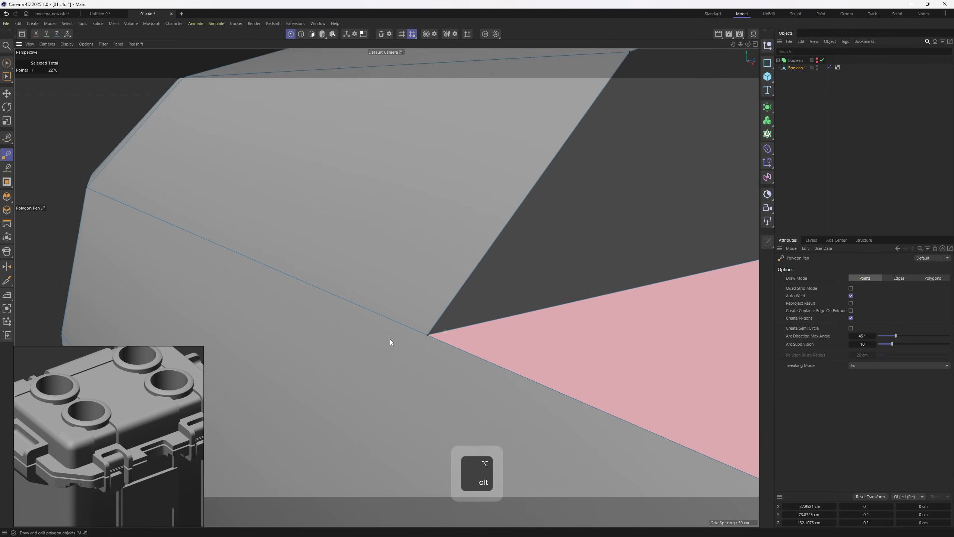
Switch to model mode and display the container in Gouraud Shading with lines.
alt+drag(391, 340, 329, 360)
alt+right_drag(329, 360, 319, 364)
alt+drag(319, 364, 429, 306)
alt+drag(370, 291, 490, 288)
key(4)
key(n)
key(b)
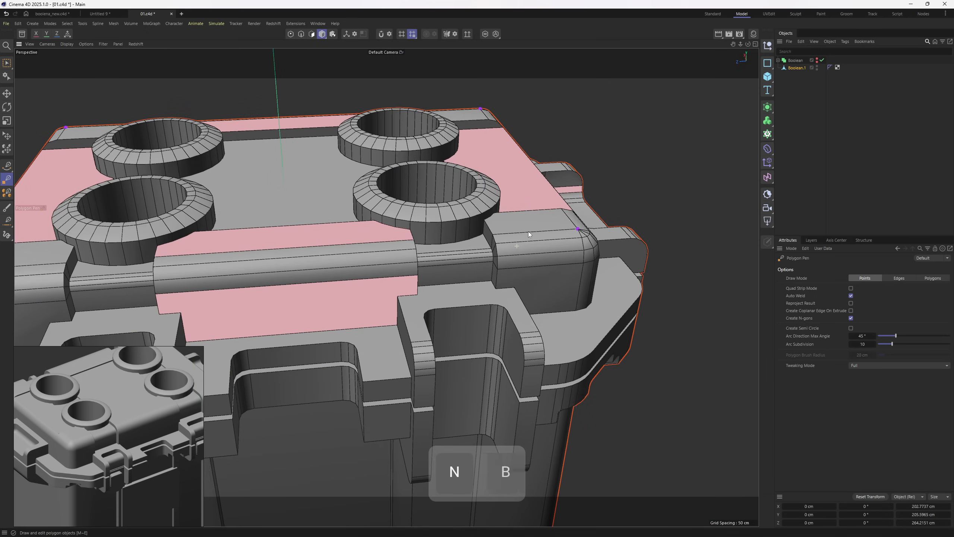
Undo the last point weld on the lid pad and examine that corner up close.
mouse_move(528, 231)
alt+mouse_down()
mouse_move(442, 250)
mouse_move(531, 236)
mouse_move(368, 222)
alt+mouse_up()
alt+right_drag(369, 222, 470, 204)
alt+drag(469, 204, 398, 205)
alt+right_drag(398, 205, 421, 203)
key(ctrl+z)
scroll(368, 213, up, 2)
alt+drag(334, 211, 341, 209)
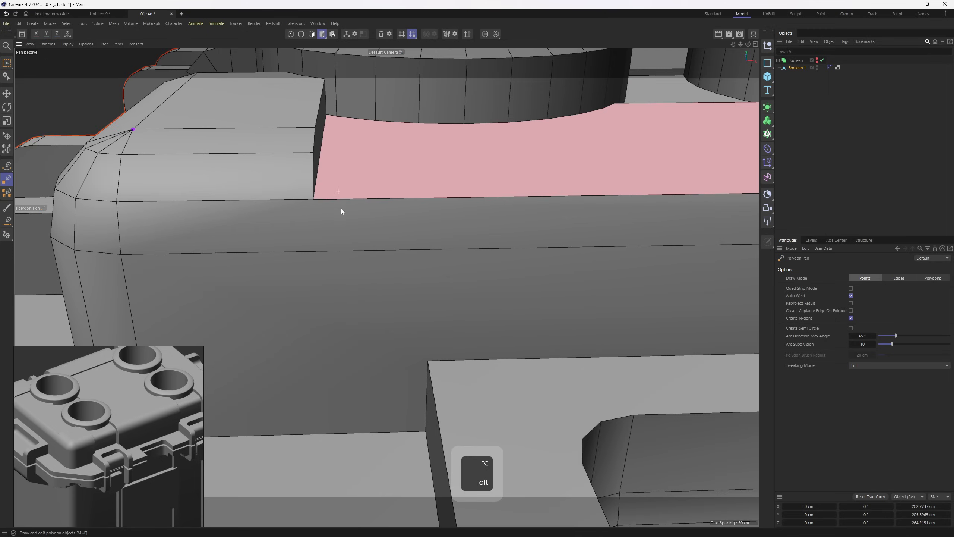
Add a Bevel deformer as a child of the container mesh and set its offset to 0.5 cm.
click(769, 150)
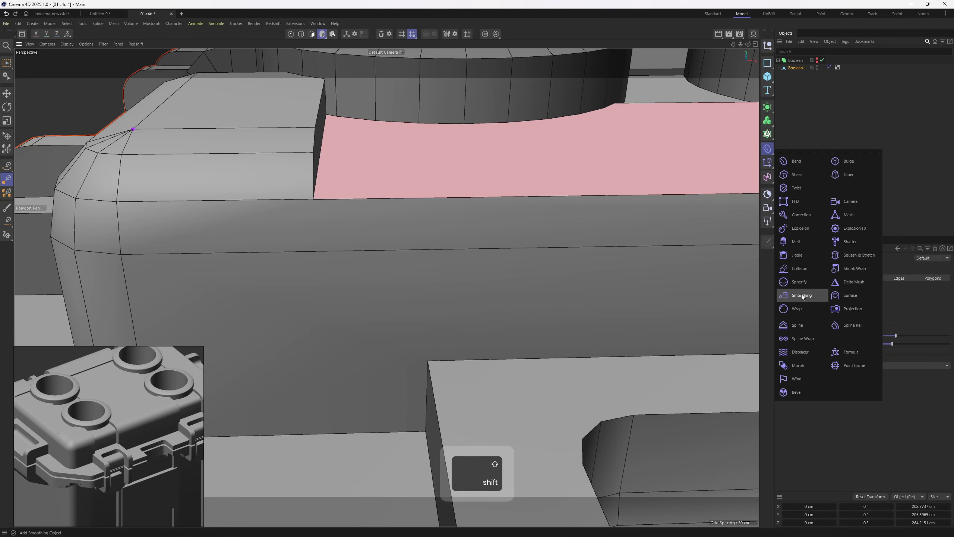
shift+click(802, 393)
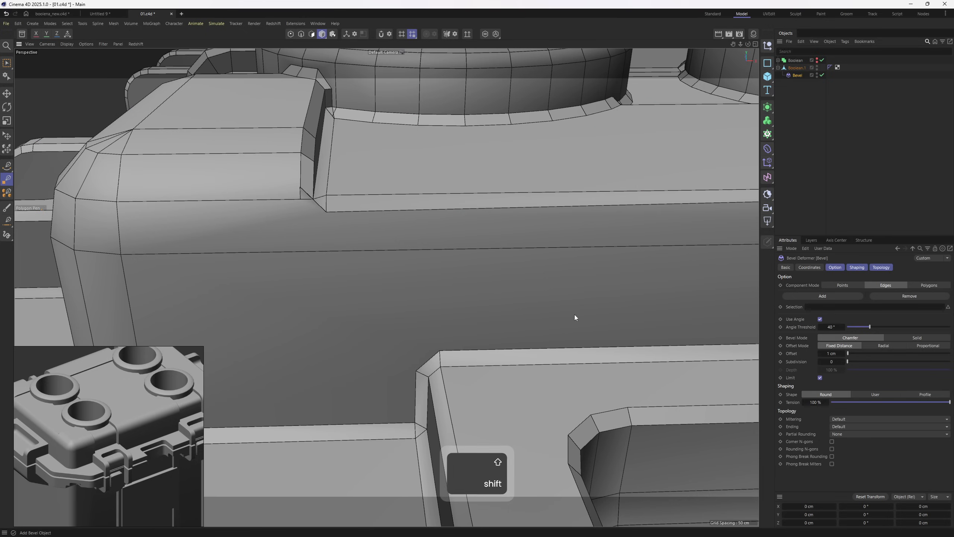
click(831, 361)
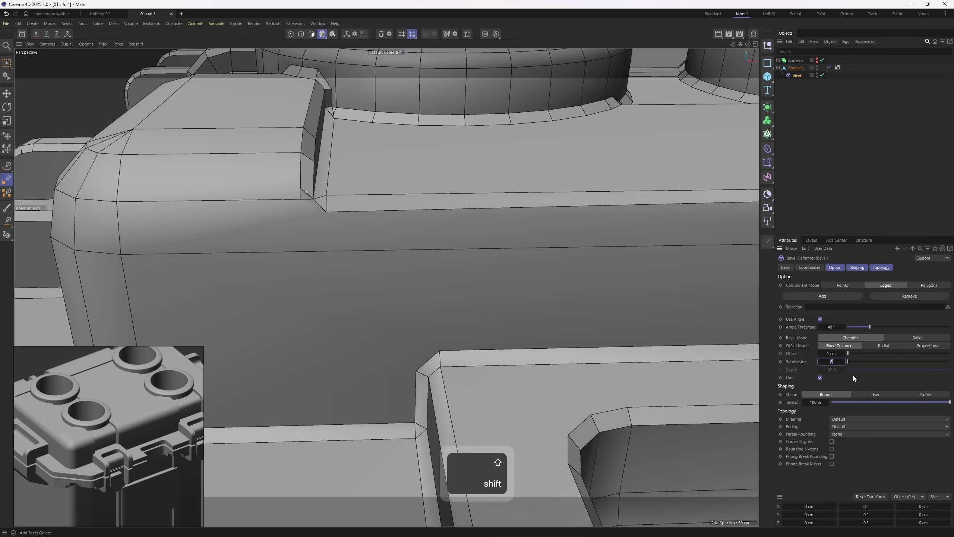
click(834, 353)
text(.5)
key(Return)
Weld the doubled points at the lid pad's lower corner that distort the bevel, using the Polygon Pen on the container mesh.
alt+right_drag(601, 289, 539, 285)
alt+drag(538, 285, 412, 270)
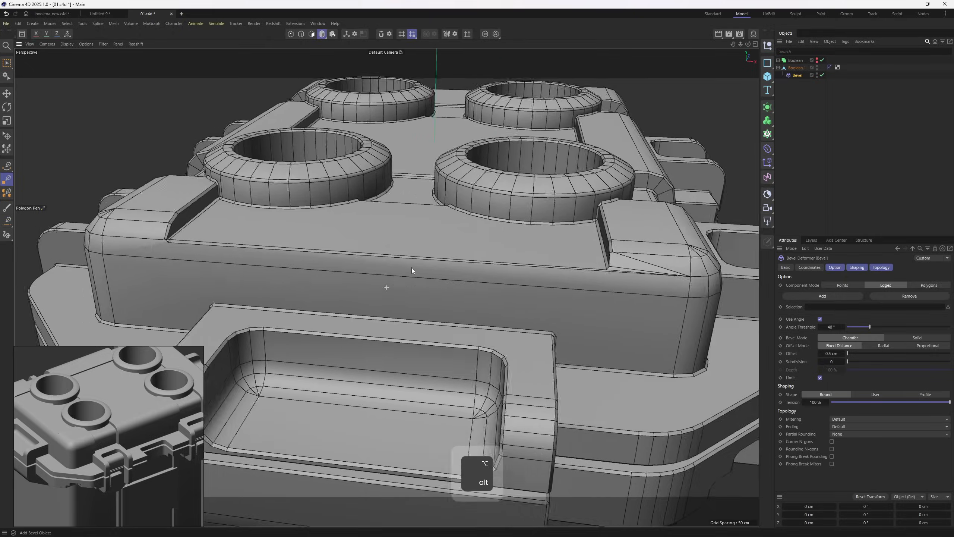
alt+middle_drag(412, 270, 509, 261)
alt+right_drag(280, 252, 547, 170)
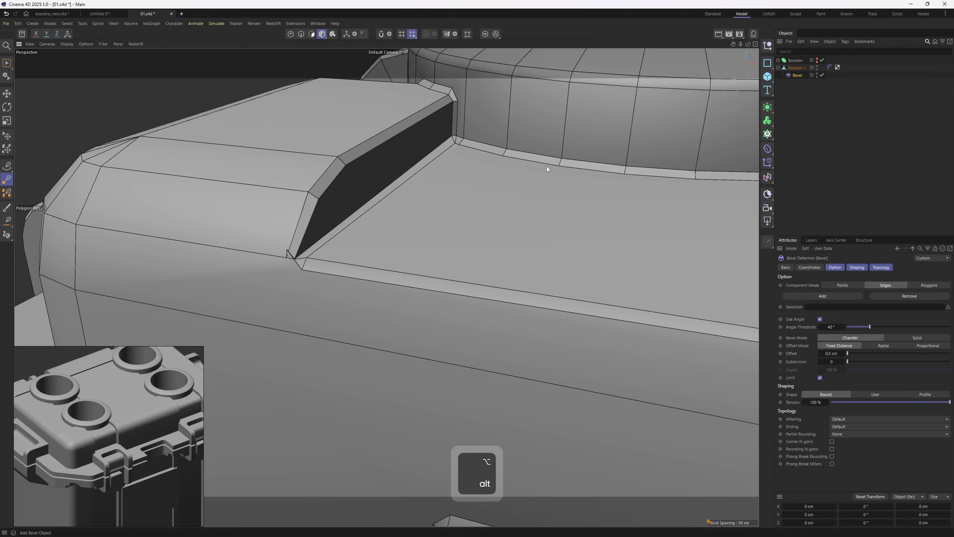
click(797, 69)
key(1)
right_click(374, 206)
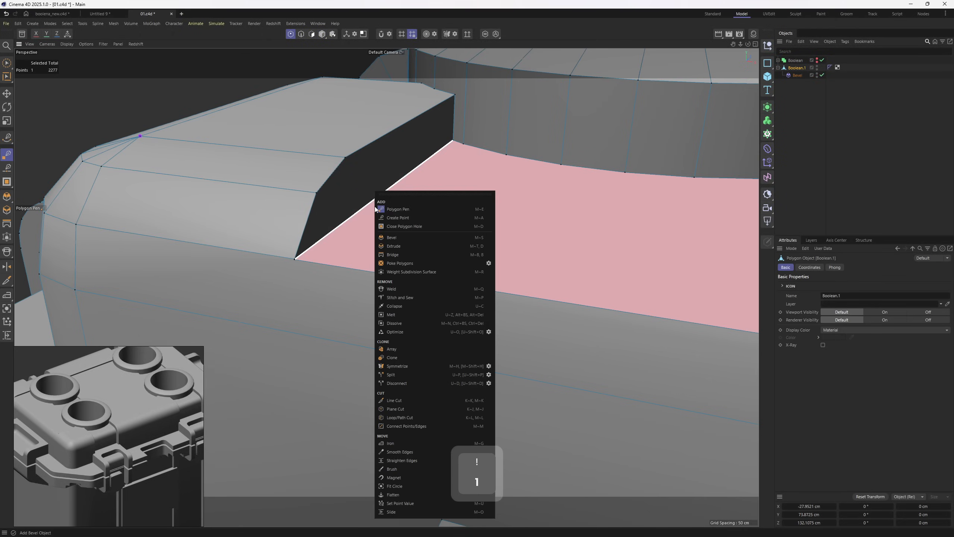
click(409, 211)
mouse_move(287, 264)
alt+right_down()
mouse_move(297, 255)
mouse_move(291, 268)
alt+right_up()
drag(296, 264, 297, 262)
key(ctrl+z)
click(894, 149)
alt+right_drag(432, 211, 293, 238)
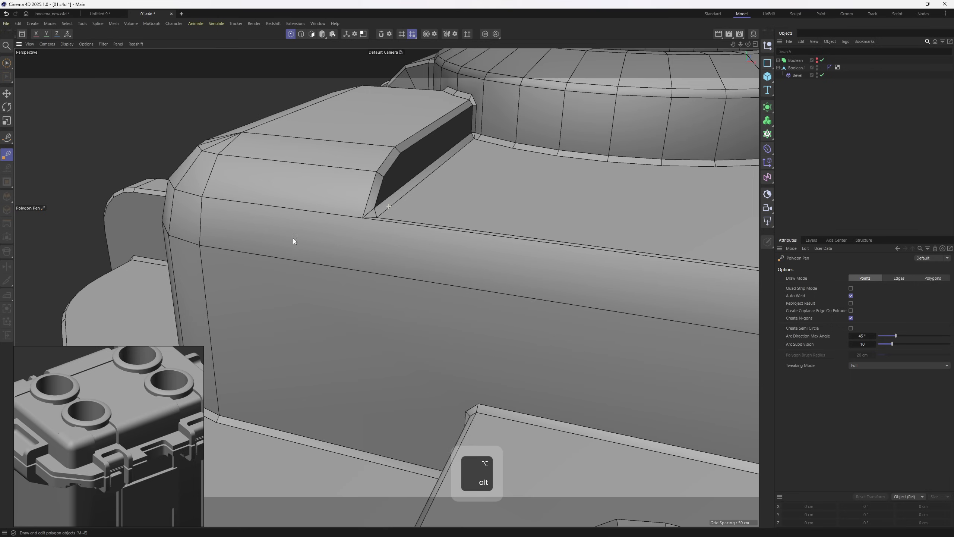
Inspect the bevelled lid and the corner flange's recess, comparing its rounded corner with the Bevel deformer switched off and on again.
alt+drag(293, 238, 387, 238)
alt+right_drag(387, 237, 394, 241)
alt+middle_drag(394, 242, 488, 289)
alt+drag(488, 289, 404, 315)
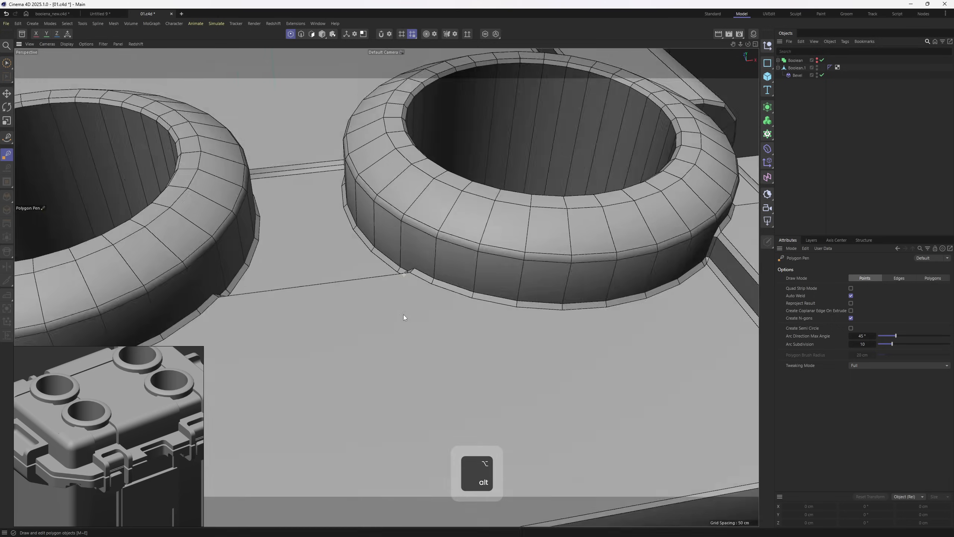
alt+right_drag(404, 315, 292, 279)
alt+drag(291, 279, 533, 181)
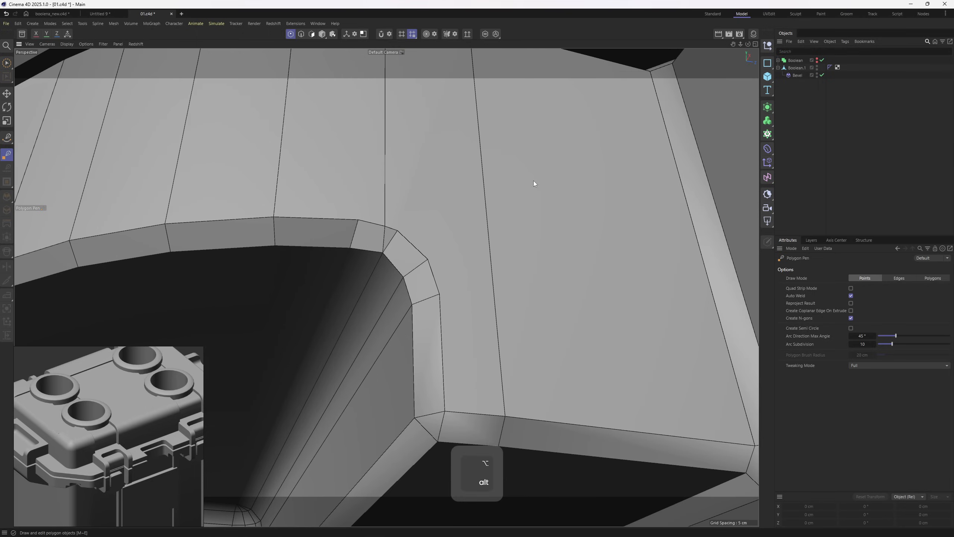
click(822, 76)
click(797, 69)
scroll(378, 216, up, 3)
alt+drag(376, 219, 385, 259)
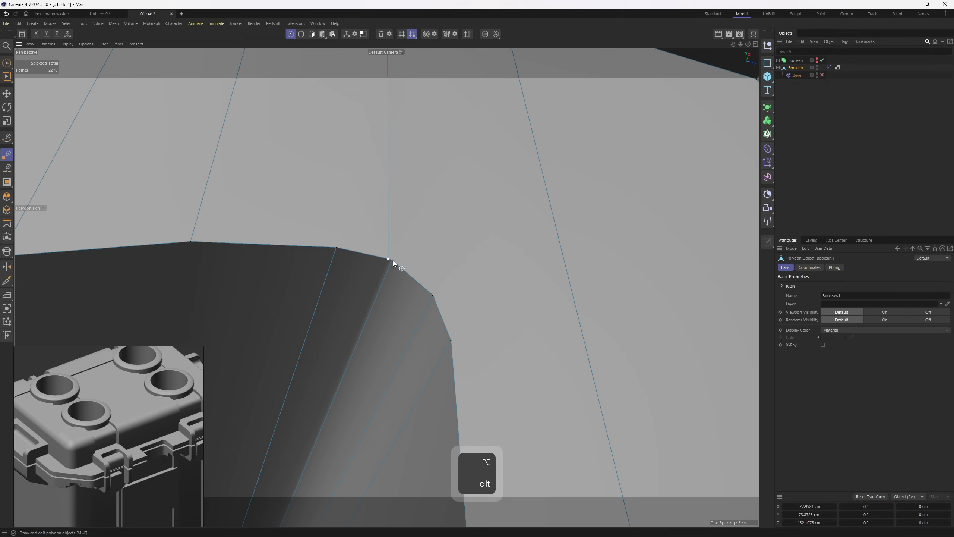
click(822, 76)
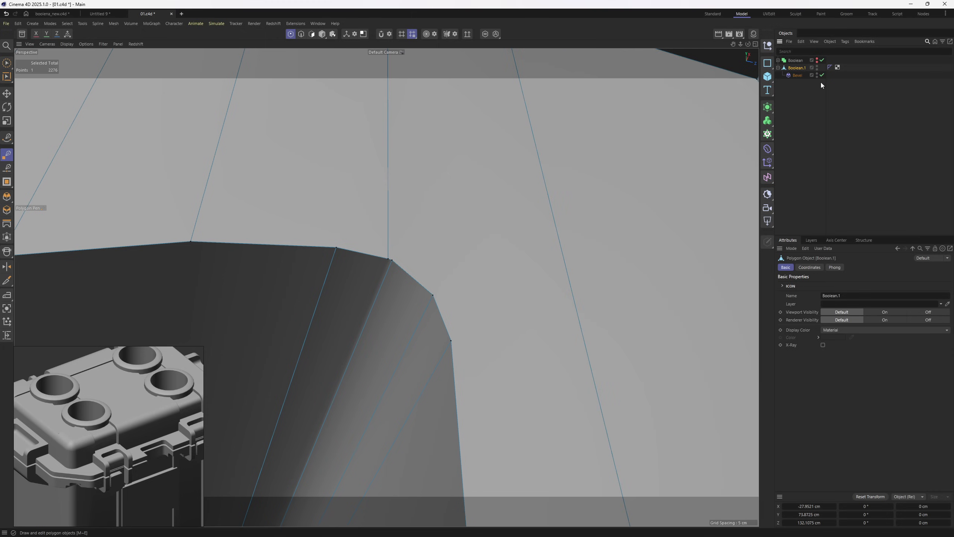
mouse_move(394, 266)
alt+mouse_down()
mouse_move(319, 266)
mouse_move(395, 236)
mouse_move(412, 240)
mouse_move(397, 270)
alt+mouse_up()
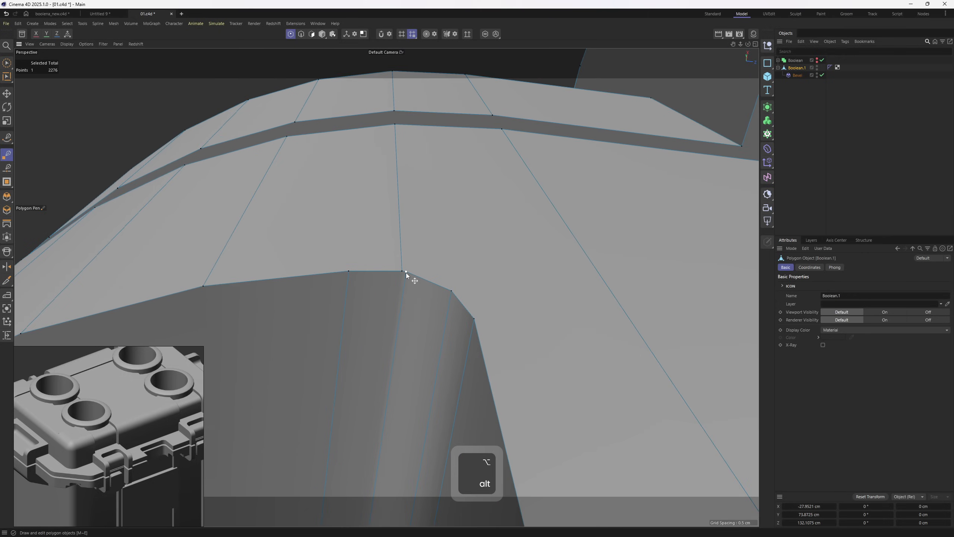
Select the curved strip of polygons around the corner flange's recess to check the geometry at its rounded corner.
key(1)
click(401, 273)
key(3)
alt+right_drag(401, 273, 259, 260)
mouse_move(188, 293)
right_down()
mouse_move(245, 267)
mouse_move(450, 231)
mouse_move(524, 272)
right_up()
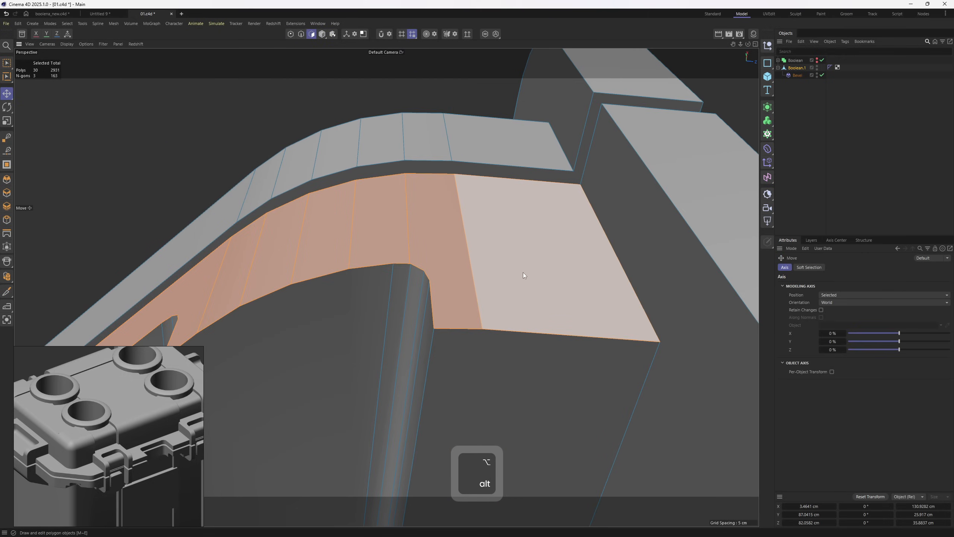
scroll(432, 259, up, 5)
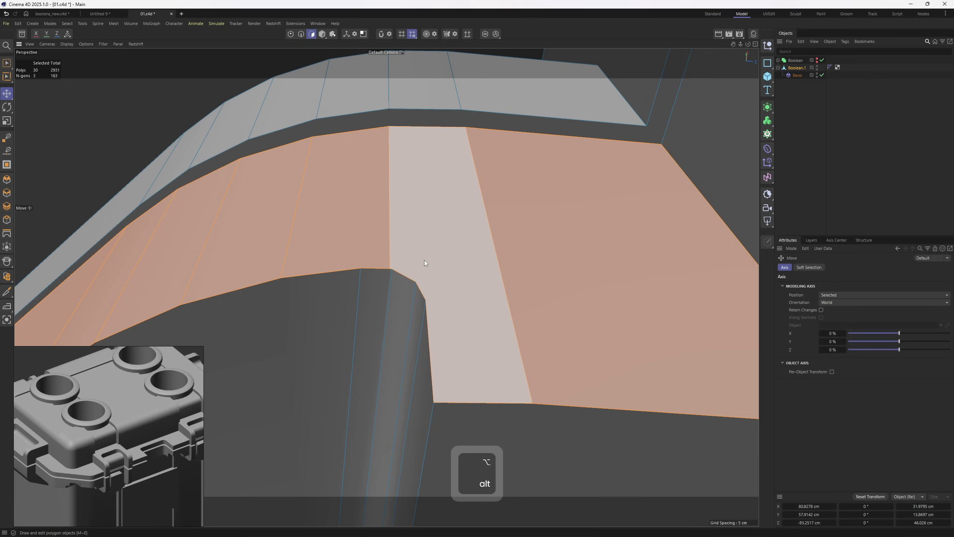
key(1)
right_click(458, 203)
click(481, 209)
scroll(440, 211, up, 2)
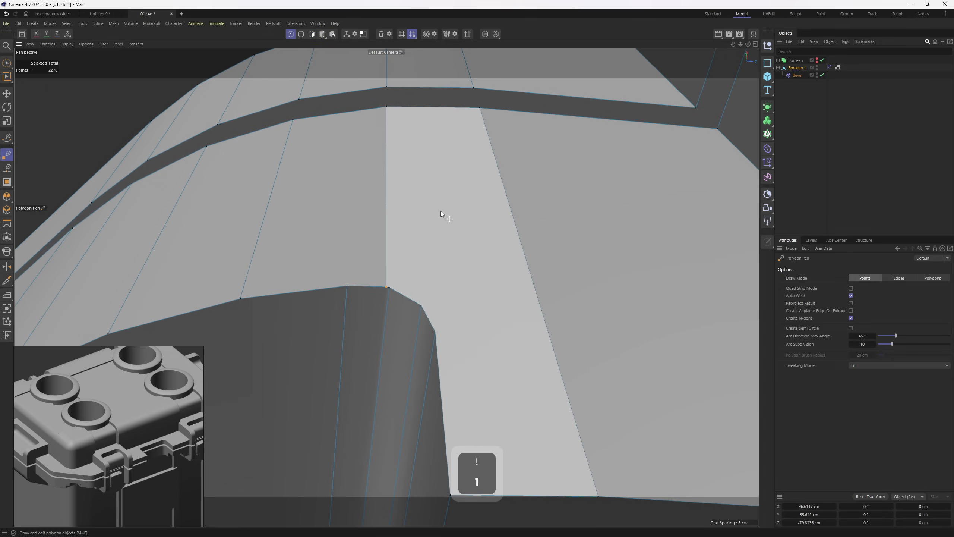
key(3)
key(e)
right_drag(443, 222, 146, 242)
key(1)
Weld the doubled points at the rounded corner of the flange's recess with the Polygon Pen.
right_click(526, 192)
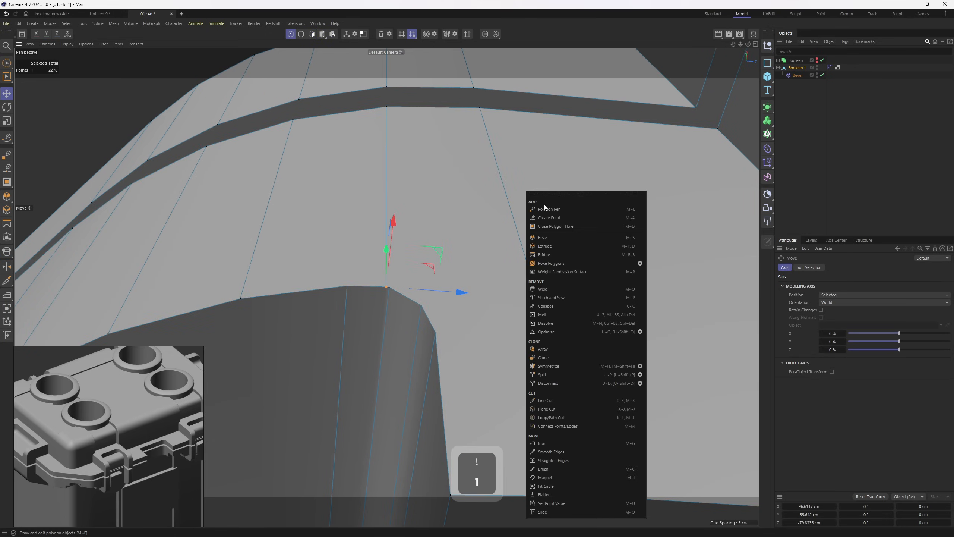
click(548, 209)
scroll(402, 265, up, 5)
drag(382, 302, 582, 291)
scroll(406, 298, down, 5)
Weld the doubled points at the mirrored recess corner on the second corner flange.
scroll(344, 242, up, 10)
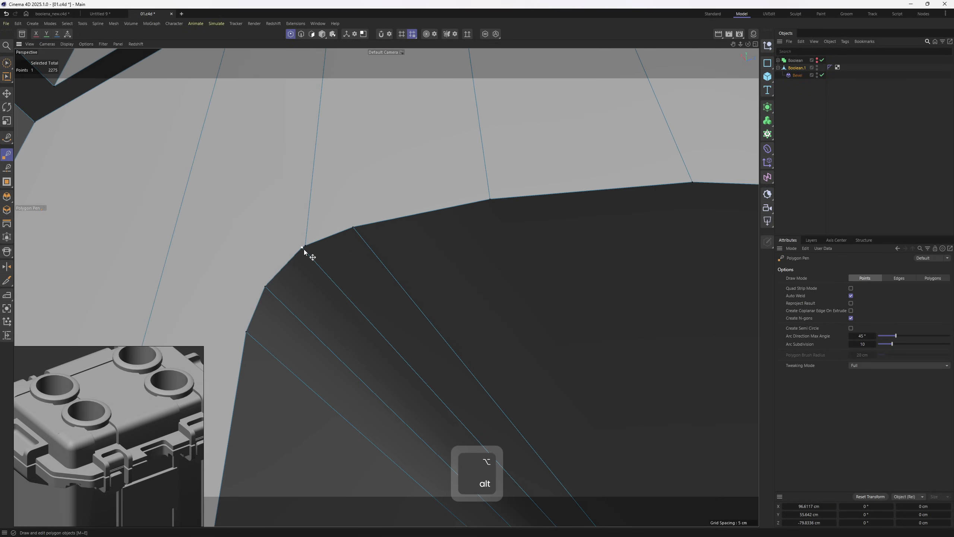
drag(306, 247, 303, 250)
scroll(348, 252, down, 10)
Weld the doubled points at the matching recess corner on the third corner flange.
alt+drag(647, 299, 343, 293)
scroll(344, 292, up, 15)
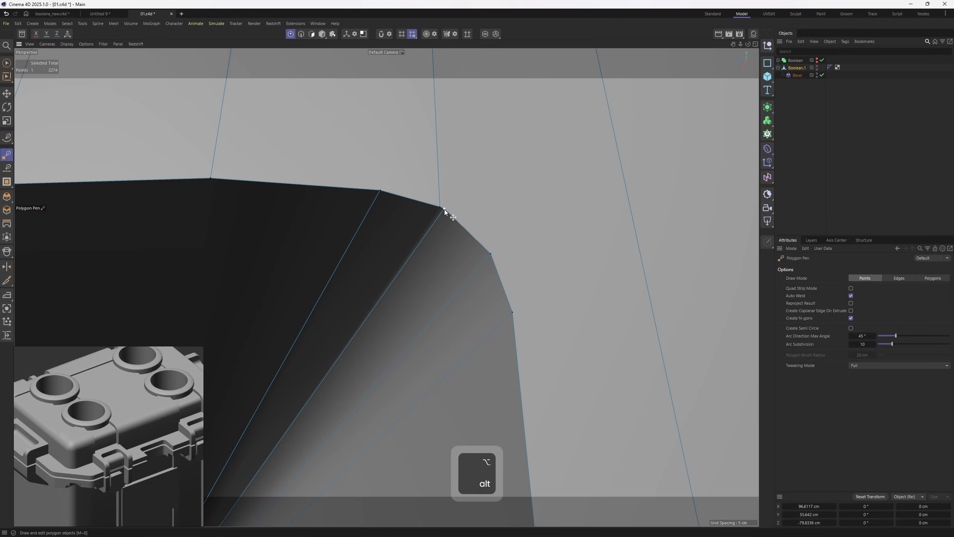
drag(444, 209, 440, 207)
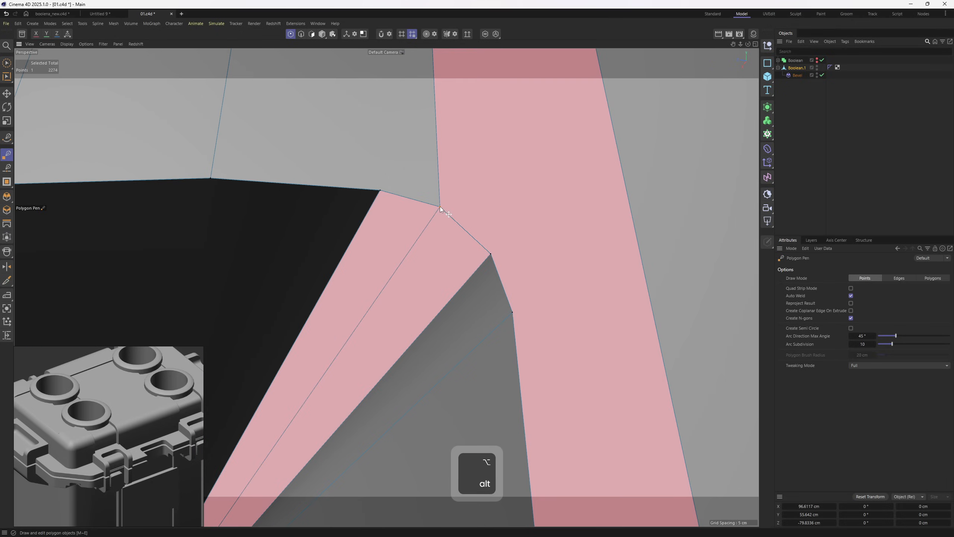
Weld the doubled points at the recess corner of the fourth corner flange.
scroll(440, 206, down, 15)
alt+drag(244, 280, 509, 294)
scroll(404, 253, up, 10)
scroll(404, 253, up, 5)
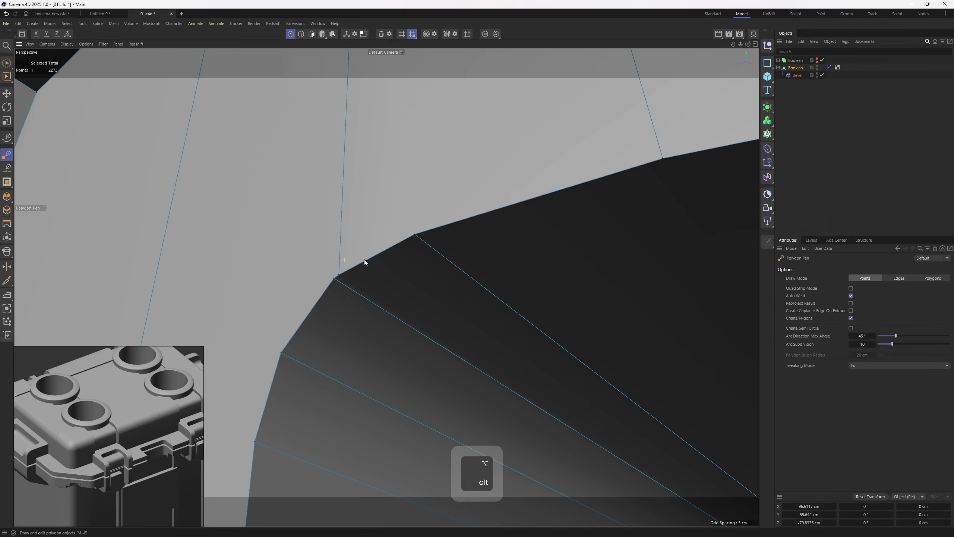
drag(333, 277, 358, 241)
Deselect the mesh and examine the bevelled edges where the flange's recess meets the container body's rounded corner.
click(815, 164)
scroll(320, 277, down, 12)
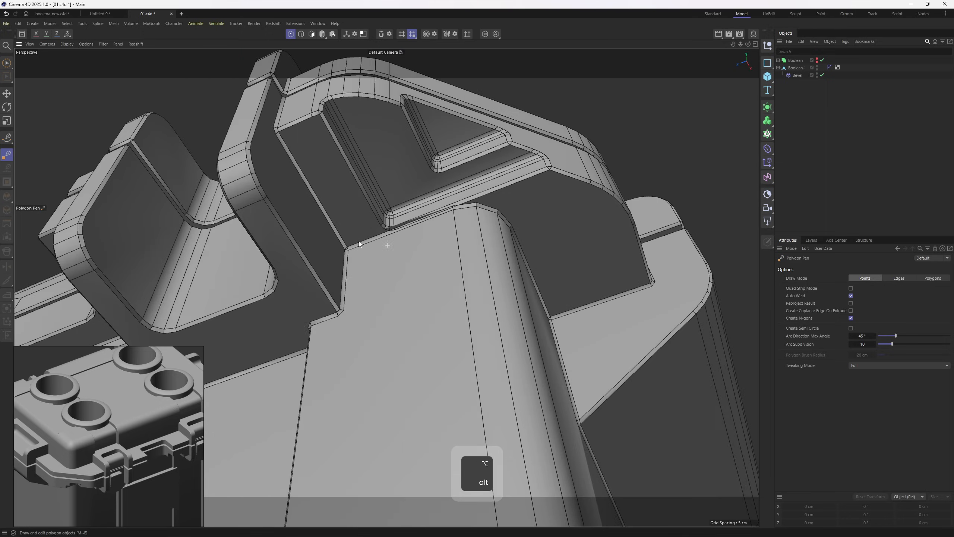
alt+right_drag(359, 240, 458, 218)
alt+drag(457, 218, 436, 278)
alt+right_drag(338, 286, 359, 280)
mouse_move(359, 280)
alt+mouse_down()
mouse_move(300, 272)
mouse_move(359, 279)
alt+mouse_up()
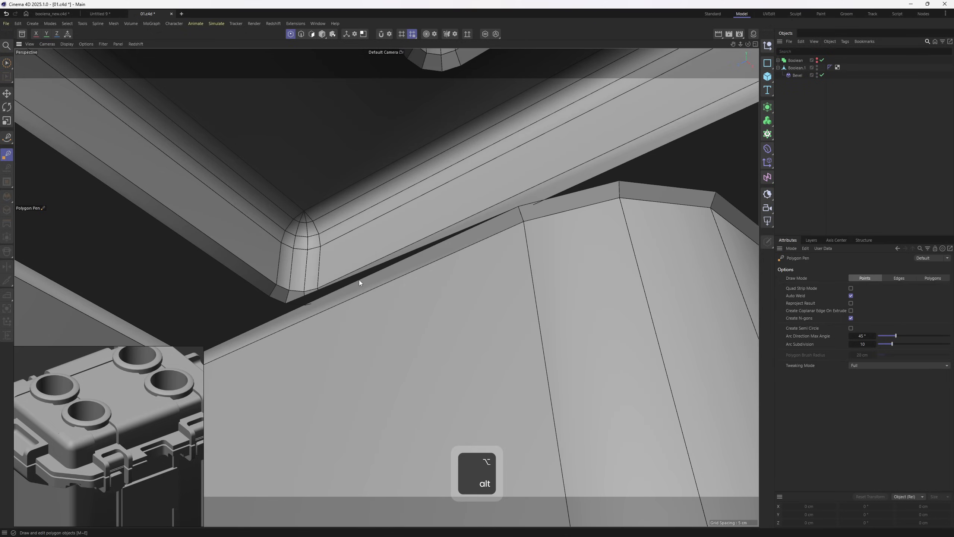
Examine the gap between the flange recess's lower edge and the container body's corner, checking the Bevel settings and both neighbouring edges.
key(e)
click(797, 69)
key(3)
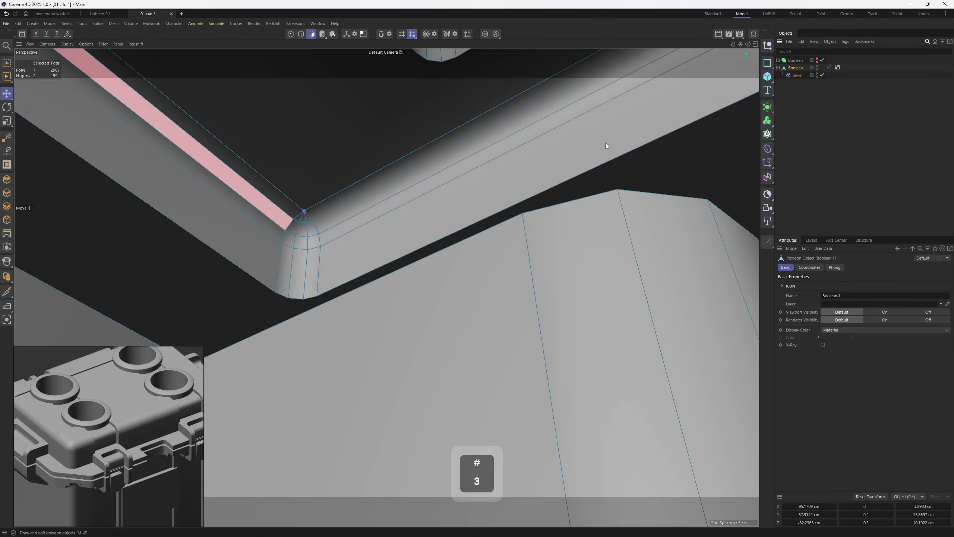
alt+drag(516, 205, 487, 233)
click(801, 119)
click(797, 76)
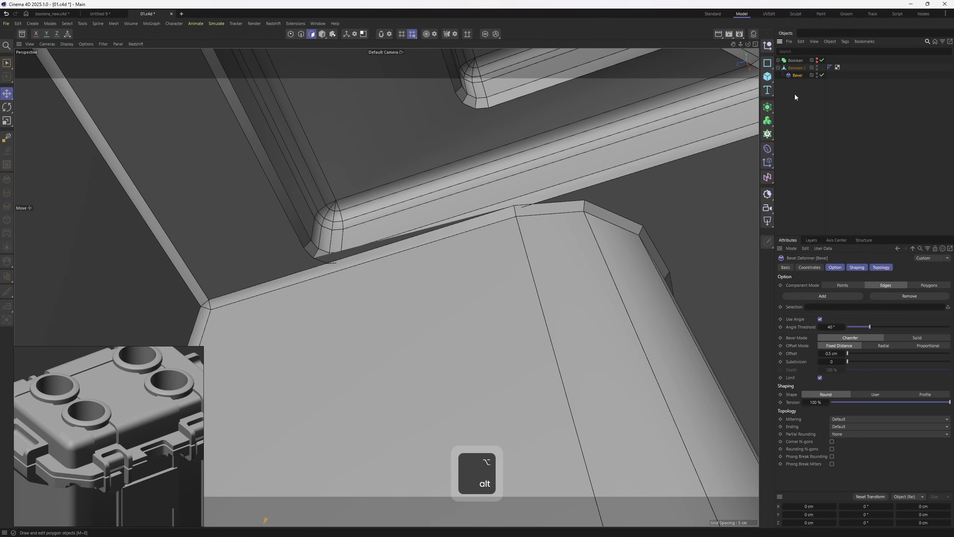
scroll(347, 247, up, 5)
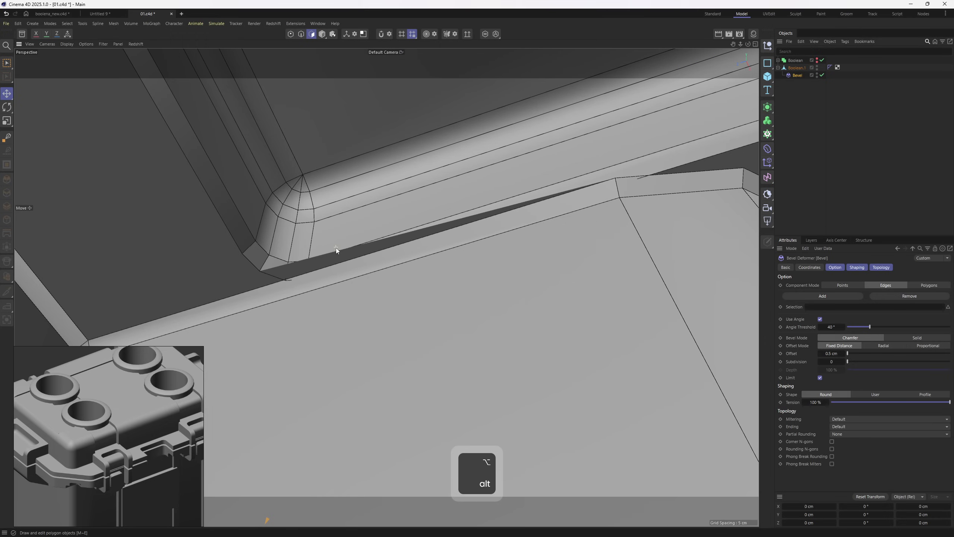
click(802, 68)
key(3)
key(e)
key(2)
click(413, 238)
shift+click(431, 254)
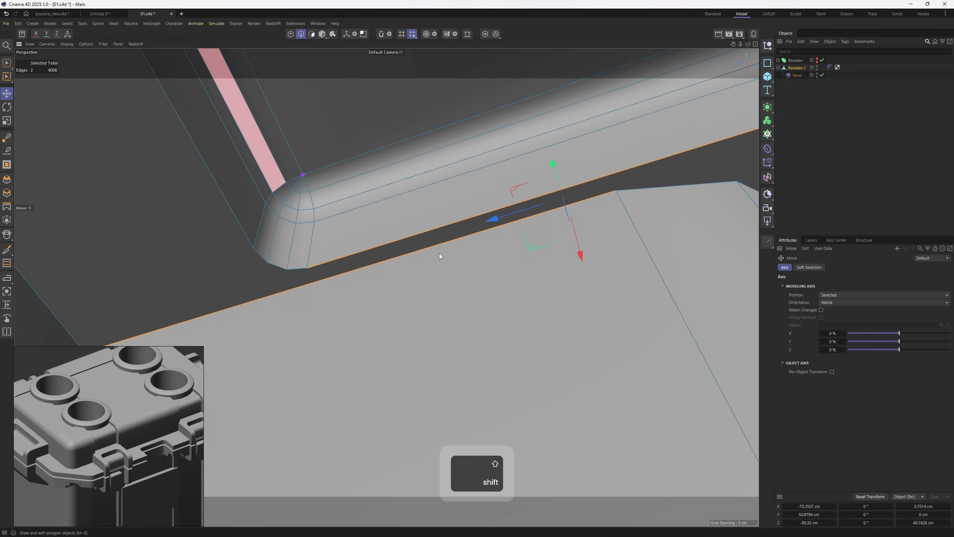
alt+drag(443, 210, 447, 179)
alt+right_drag(447, 179, 350, 278)
alt+drag(351, 278, 314, 302)
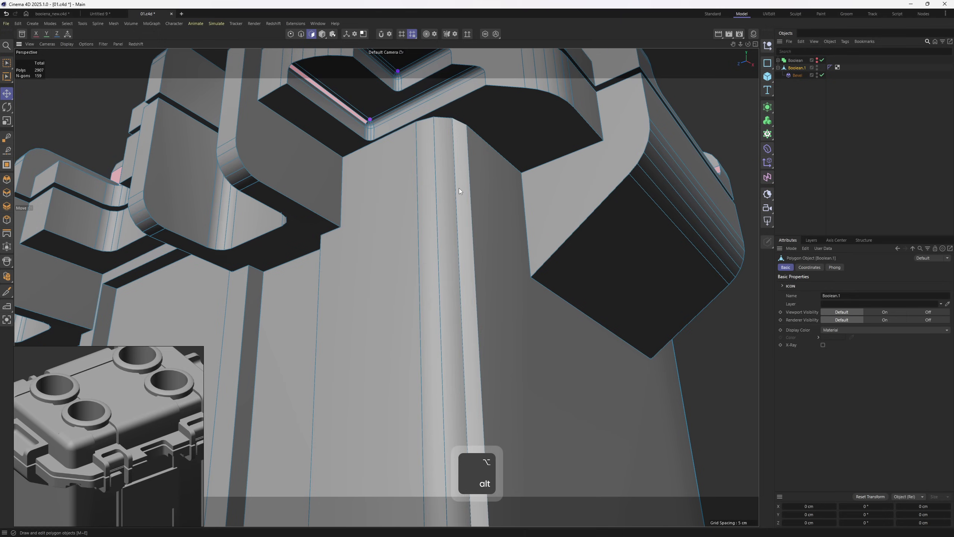
Select the polygons of one rounded vertical corner of the container body, including its rounded bottom end.
drag(456, 189, 404, 207)
alt+right_drag(404, 207, 372, 227)
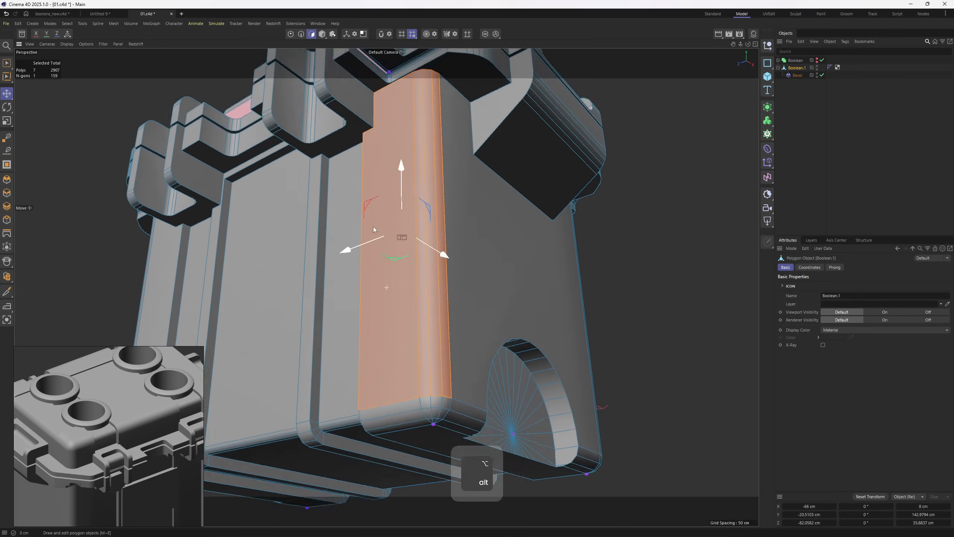
alt+middle_drag(381, 409, 389, 287)
alt+right_drag(389, 287, 425, 271)
mouse_move(444, 243)
shift+mouse_down()
mouse_move(464, 240)
mouse_move(461, 276)
mouse_move(476, 249)
shift+mouse_up()
mouse_move(416, 233)
alt+mouse_down()
mouse_move(504, 237)
mouse_move(429, 248)
mouse_move(380, 241)
alt+mouse_up()
alt+middle_drag(380, 241, 282, 330)
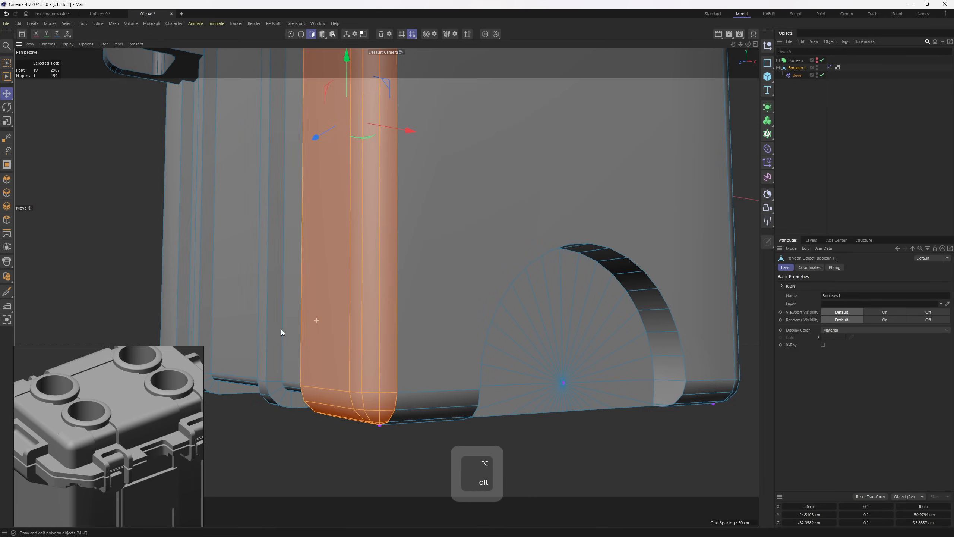
Add the polygons of the other rounded corner on the same side and shift both strips 2.18 cm inward along X.
alt+right_drag(281, 330, 335, 267)
alt+drag(335, 267, 313, 167)
alt+right_drag(313, 168, 307, 193)
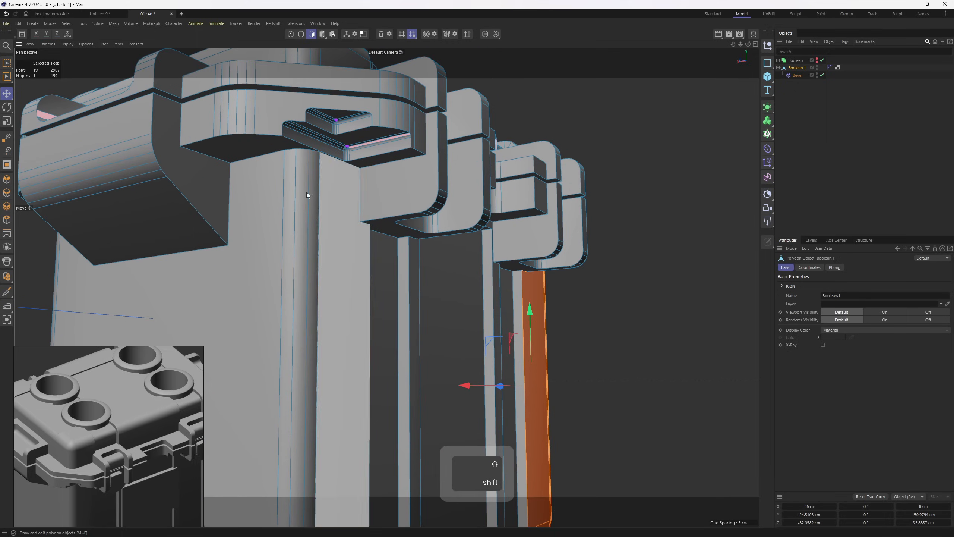
shift+drag(336, 193, 292, 195)
alt+middle_drag(368, 272, 376, 113)
alt+drag(334, 280, 319, 214)
alt+middle_drag(280, 344, 291, 277)
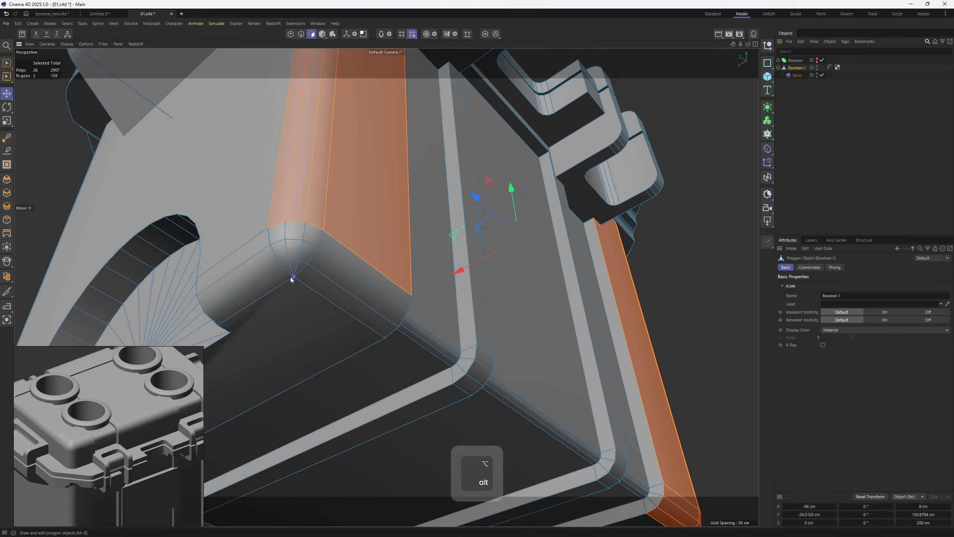
alt+right_drag(291, 277, 297, 275)
mouse_move(300, 259)
shift+mouse_down()
mouse_move(278, 225)
mouse_move(298, 256)
mouse_move(359, 263)
shift+mouse_up()
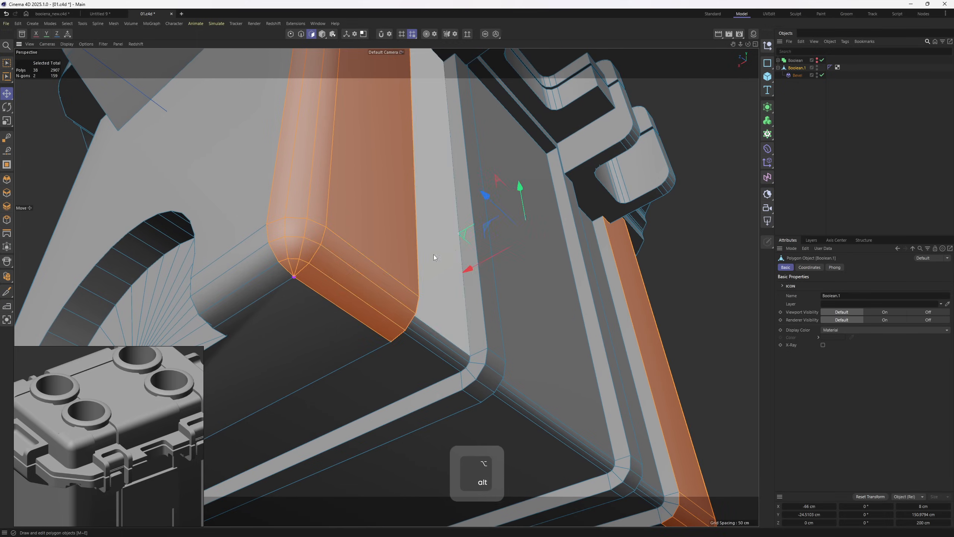
alt+drag(434, 254, 391, 360)
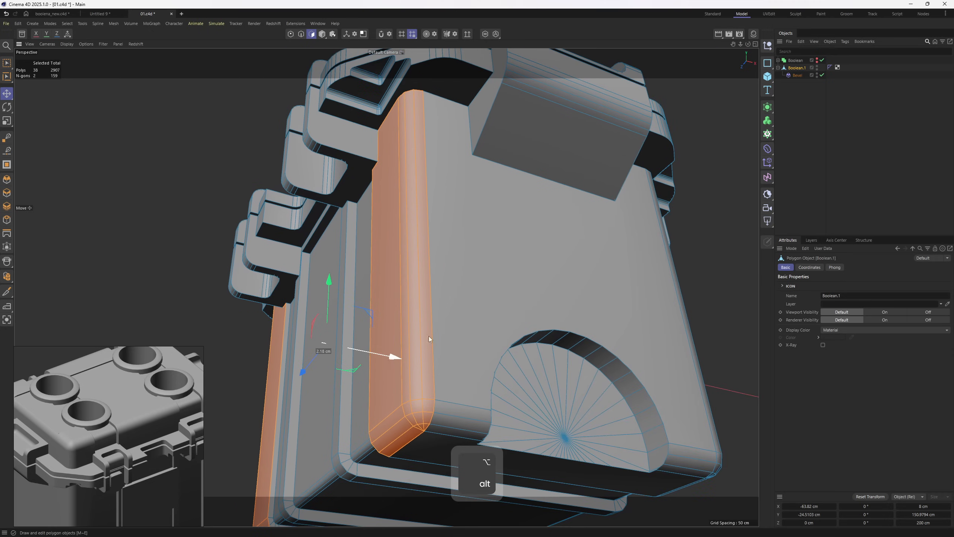
click(890, 144)
alt+drag(429, 211, 142, 265)
key(ctrl+z)
Select the rounded corner polygons on the container's opposite side and shift them inward in the same way.
alt+drag(435, 246, 367, 249)
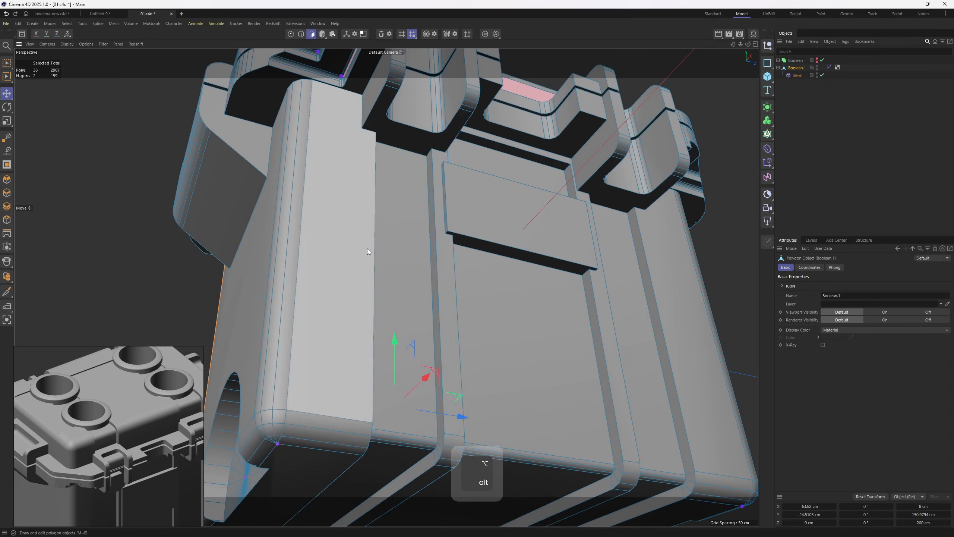
alt+middle_drag(366, 249, 401, 264)
mouse_move(353, 103)
right_down()
mouse_move(325, 123)
mouse_move(341, 369)
mouse_move(305, 443)
right_up()
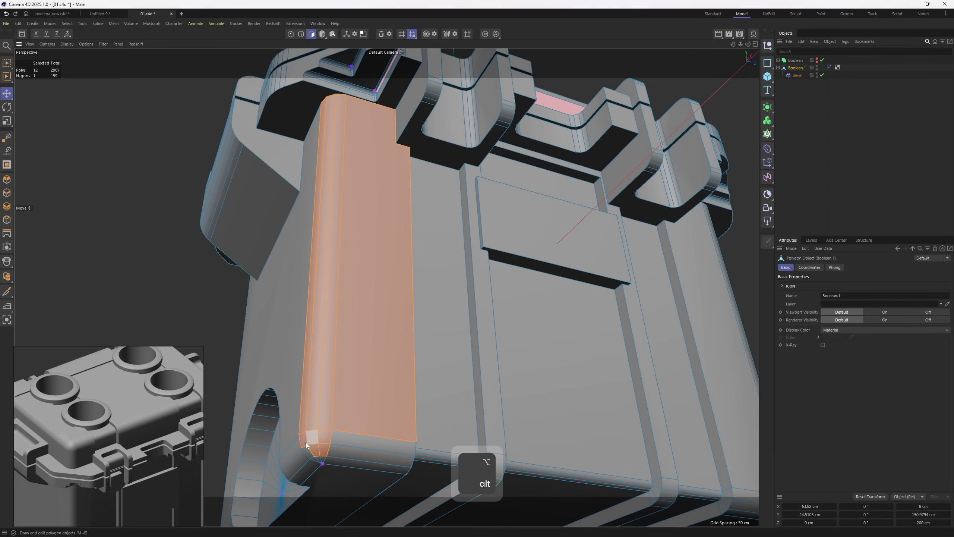
mouse_move(306, 443)
mouse_down()
mouse_move(315, 454)
mouse_move(352, 456)
mouse_move(322, 312)
mouse_move(389, 341)
mouse_move(401, 352)
mouse_move(404, 397)
mouse_move(357, 366)
mouse_move(381, 352)
mouse_move(393, 377)
mouse_move(416, 291)
mouse_move(352, 296)
mouse_move(458, 314)
mouse_move(446, 303)
mouse_up()
click(838, 169)
Deselect the mesh and examine the bevelled body corners, the flange undersides and the semicircular cutout on the end wall.
alt+drag(353, 168, 498, 221)
alt+right_drag(497, 221, 416, 223)
alt+drag(473, 196, 586, 283)
alt+right_drag(338, 177, 398, 181)
alt+drag(400, 180, 437, 152)
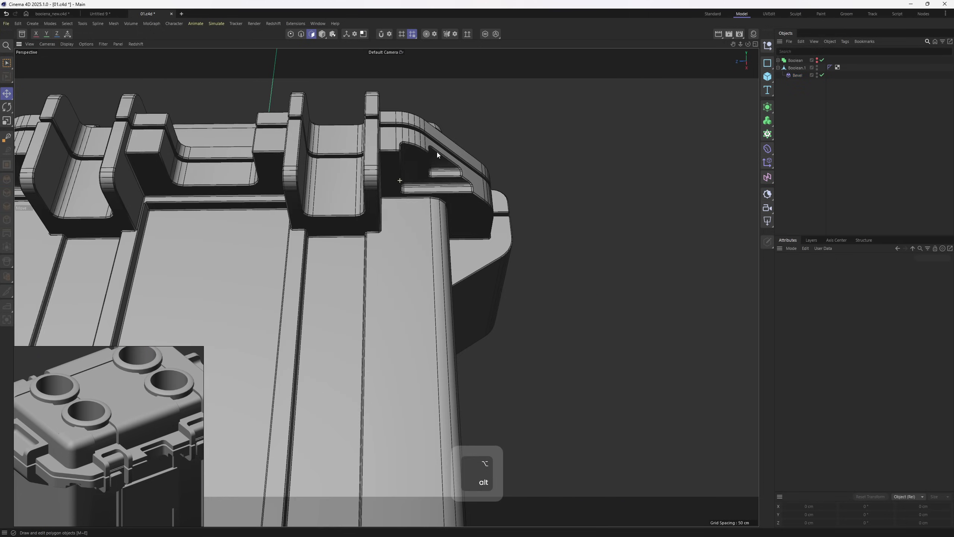
alt+middle_drag(470, 433, 353, 320)
alt+drag(353, 321, 285, 285)
alt+middle_drag(286, 285, 418, 229)
alt+drag(418, 230, 357, 293)
alt+right_drag(358, 293, 375, 325)
alt+middle_drag(376, 325, 444, 274)
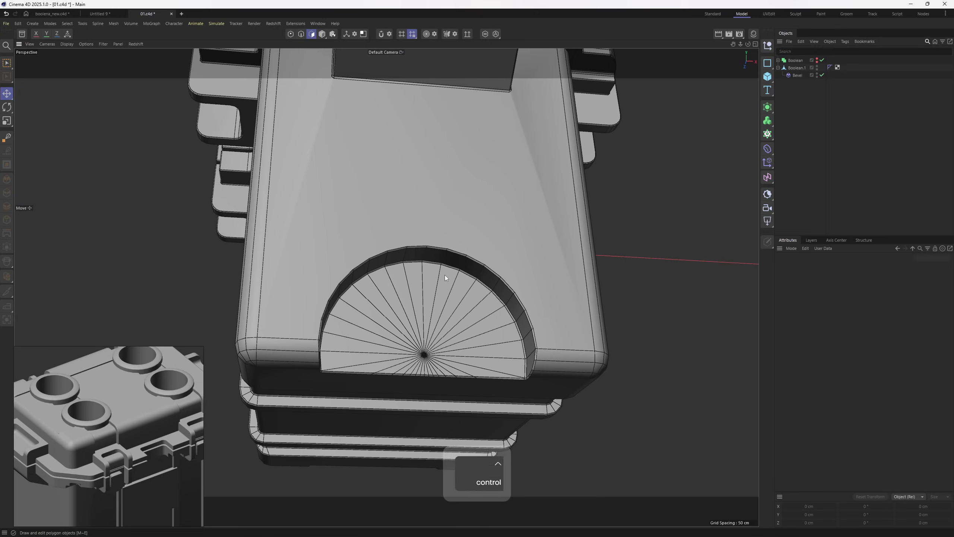
Weld the stray rim points at the two lower corners of the first semicircular cutout.
key(ctrl+z)
key(1)
scroll(428, 361, up, 3)
mouse_move(428, 361)
alt+mouse_down()
mouse_move(416, 326)
mouse_move(231, 328)
mouse_move(262, 294)
mouse_move(350, 238)
mouse_move(296, 273)
mouse_move(298, 294)
mouse_move(442, 325)
mouse_move(564, 298)
mouse_move(487, 209)
mouse_move(513, 219)
mouse_move(522, 203)
mouse_move(476, 235)
alt+mouse_up()
key(m)
click(383, 209)
scroll(476, 236, down, 5)
alt+drag(417, 247, 424, 263)
Weld the first cutout's fan centre and the points along its bottom edge into one point at the edge's middle.
key(9)
scroll(372, 226, up, 3)
alt+drag(372, 217, 357, 222)
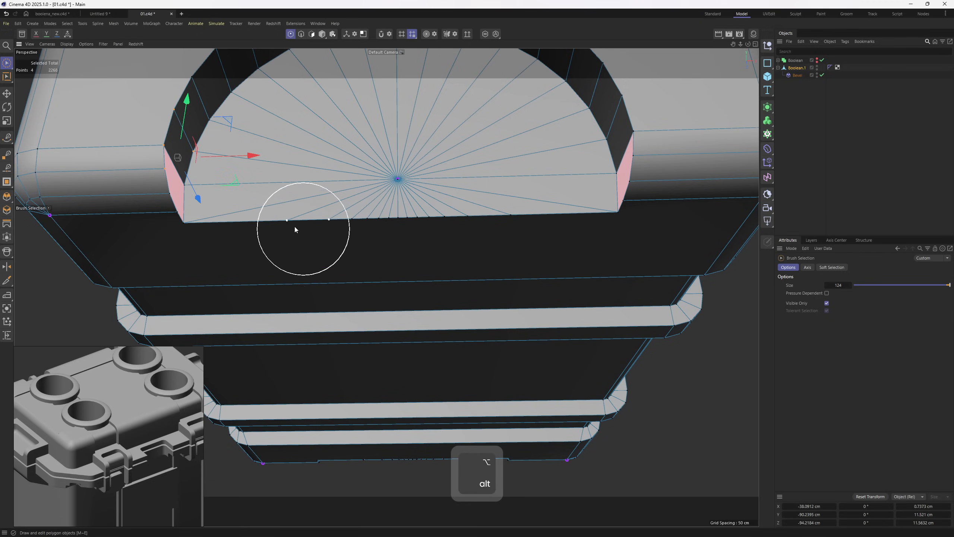
mouse_move(289, 224)
mouse_down()
mouse_move(439, 223)
mouse_move(433, 198)
mouse_move(470, 215)
mouse_up()
key(m)
key(q)
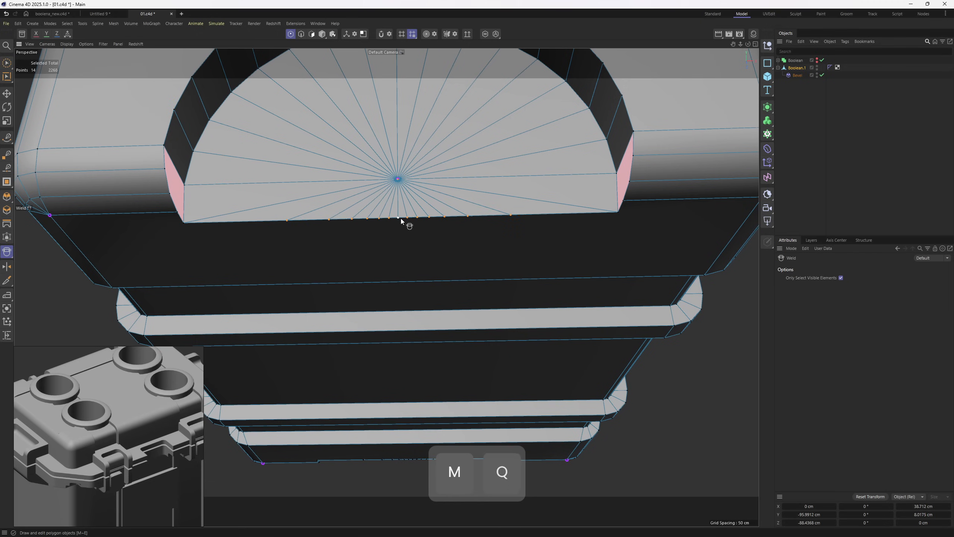
click(398, 217)
Use the Polygon Pen to weld the stray points at one lower corner of the opposite cutout onto the corner point.
alt+drag(398, 218, 521, 203)
right_click(521, 203)
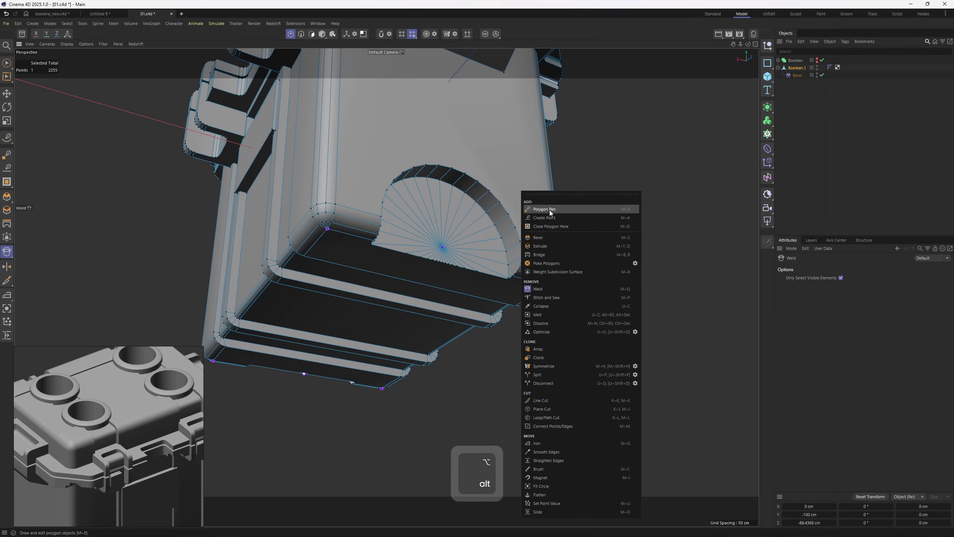
click(549, 210)
alt+right_drag(519, 279, 550, 266)
alt+drag(550, 265, 512, 282)
alt+right_drag(513, 281, 513, 272)
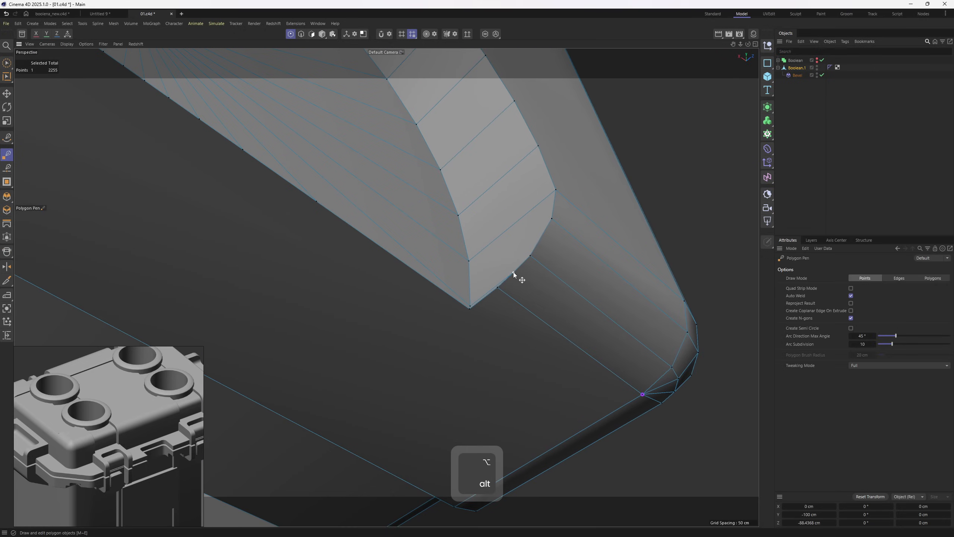
drag(513, 272, 498, 287)
drag(470, 304, 468, 308)
alt+right_drag(468, 308, 434, 325)
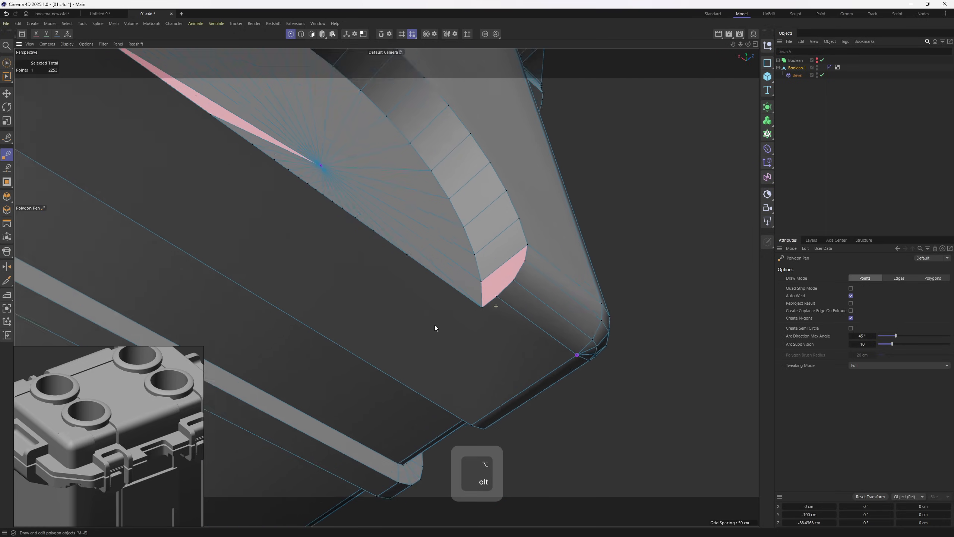
Weld the stray points at the opposite cutout's other lower corner onto its corner point.
alt+drag(435, 325, 355, 349)
alt+right_drag(355, 349, 390, 363)
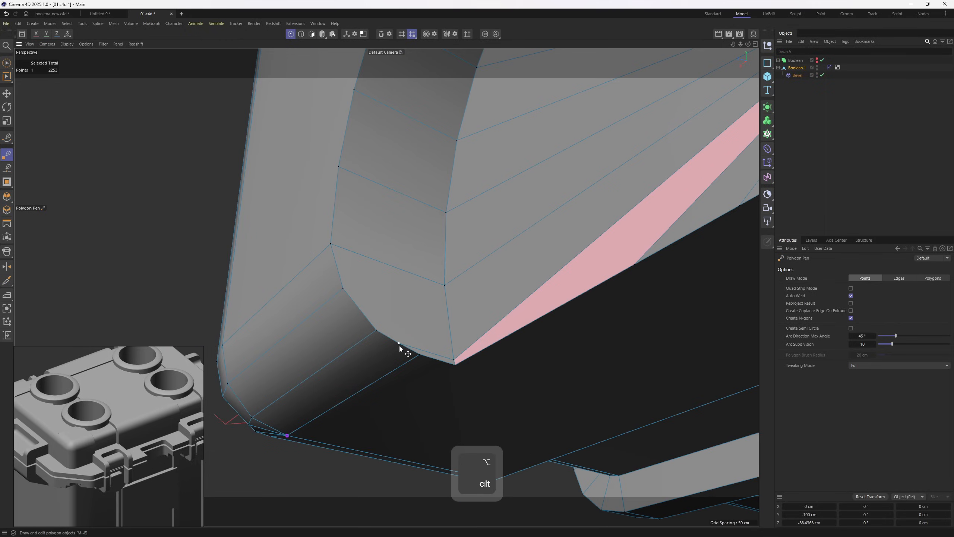
drag(399, 343, 420, 354)
alt+right_drag(458, 365, 373, 343)
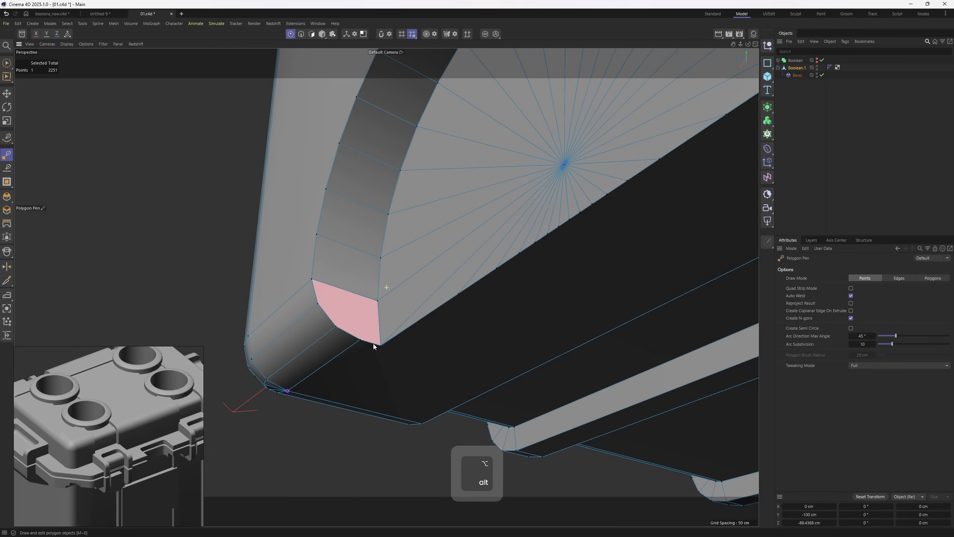
Weld the opposite cutout's fan centre and bottom-edge points into a single point at the edge's middle.
alt+drag(373, 343, 428, 348)
key(9)
alt+right_drag(456, 338, 431, 340)
mouse_move(520, 289)
alt+mouse_down()
mouse_move(492, 312)
mouse_move(605, 313)
alt+mouse_up()
key(m)
key(q)
click(559, 313)
alt+right_drag(559, 315, 541, 316)
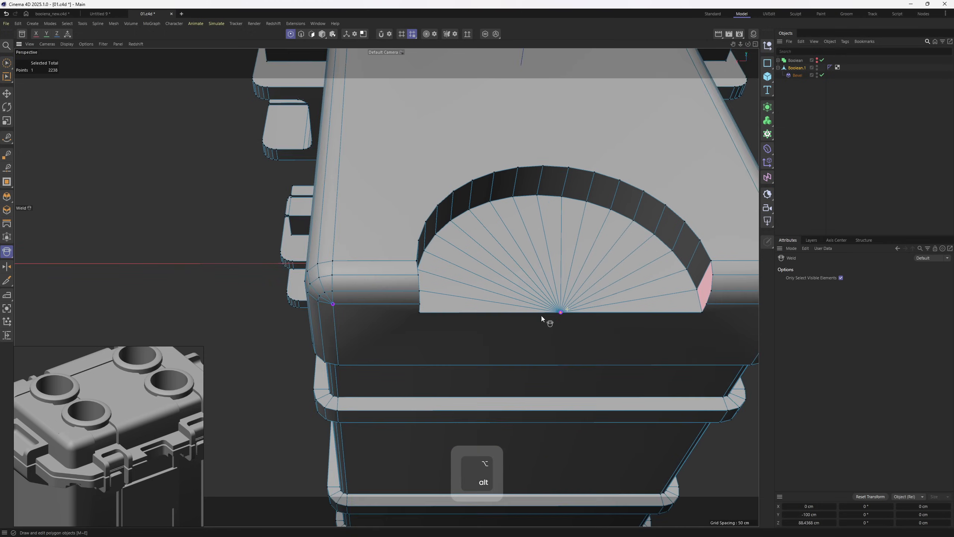
Select the large end-wall polygon around the cutout and examine its surface from several angles.
alt+drag(541, 315, 529, 326)
alt+right_drag(528, 326, 479, 320)
key(4)
alt+drag(479, 320, 501, 184)
key(4)
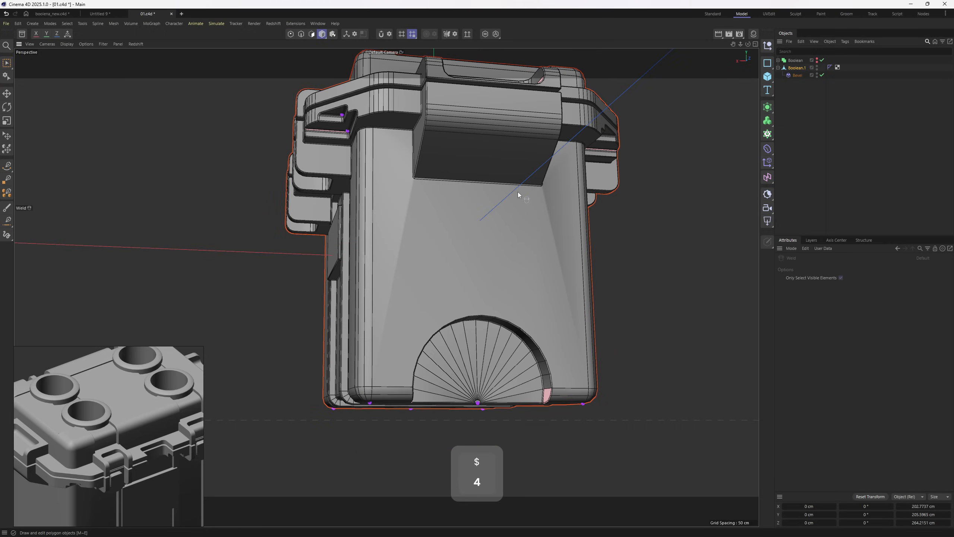
key(e)
key(1)
key(e)
scroll(501, 302, up, 2)
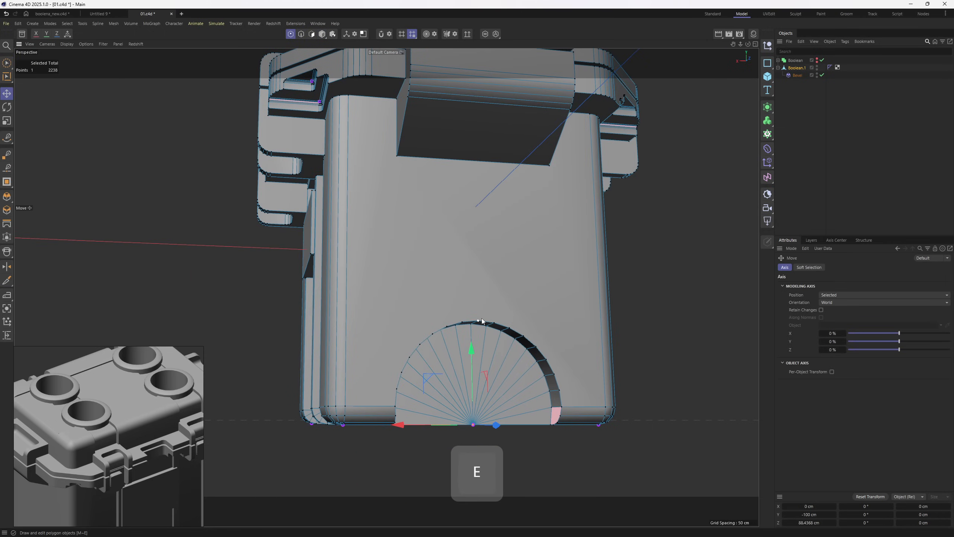
key(3)
key(e)
click(446, 249)
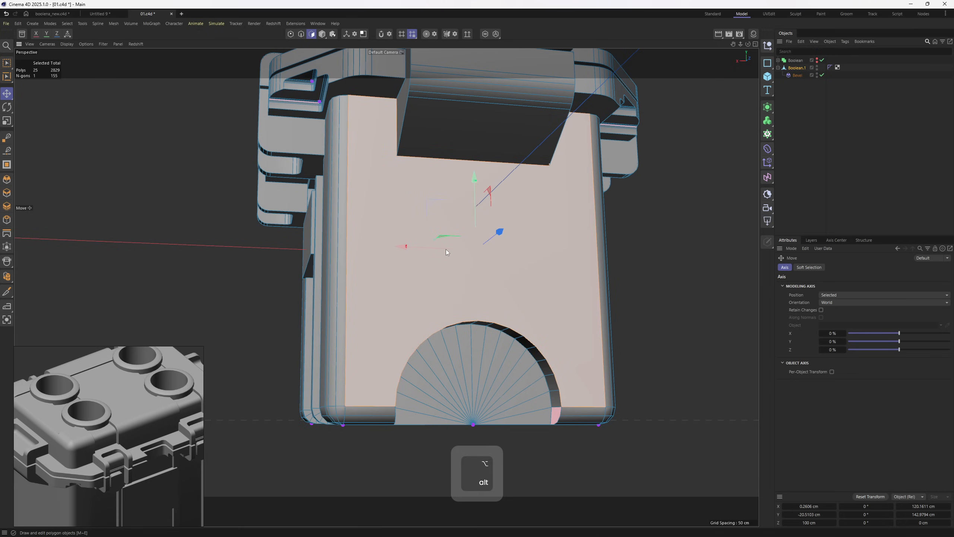
alt+drag(446, 249, 468, 274)
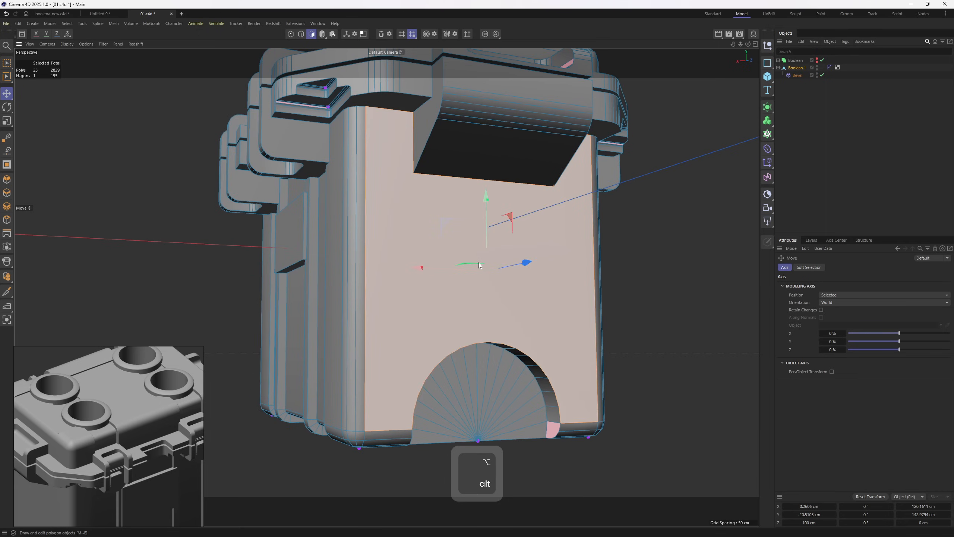
Check the cutout's arch edges and points against the surrounding end-wall polygon by selecting each of them.
key(3)
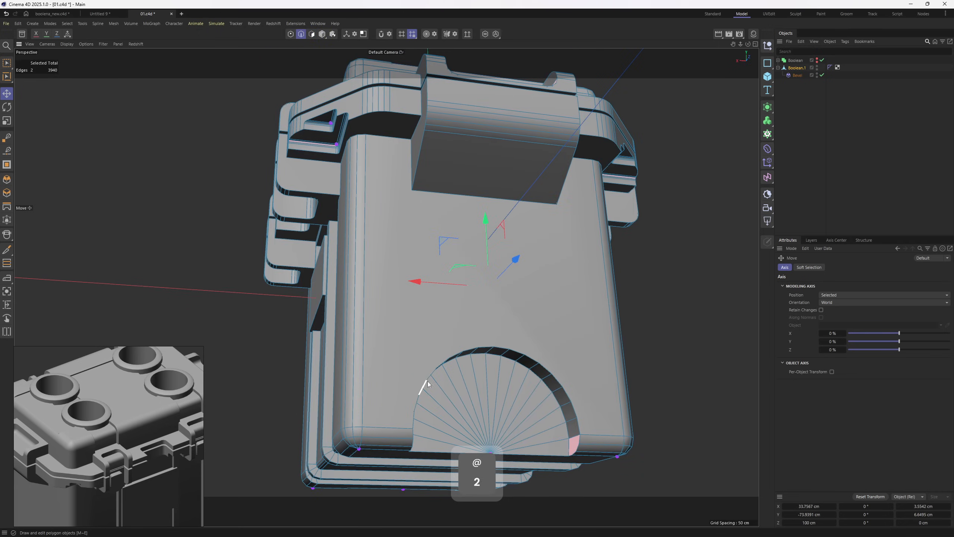
click(426, 385)
alt+drag(428, 383, 432, 329)
shift+click(546, 352)
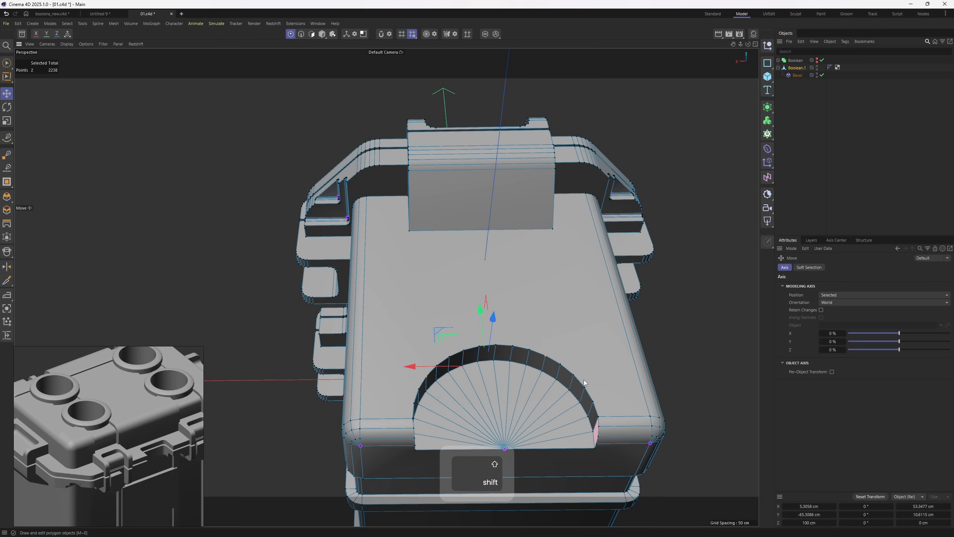
key(3)
click(562, 352)
alt+drag(562, 352, 520, 320)
click(879, 150)
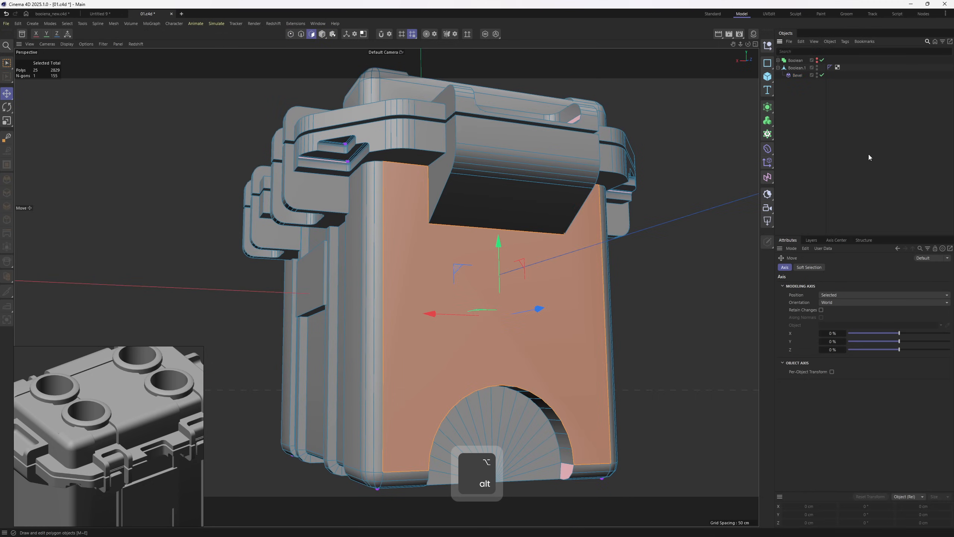
alt+drag(586, 229, 560, 280)
alt+drag(496, 259, 486, 204)
key(ctrl+z)
Connect the overhanging block's lower corner point to the semicircular cutout's arch point on the end wall.
key(1)
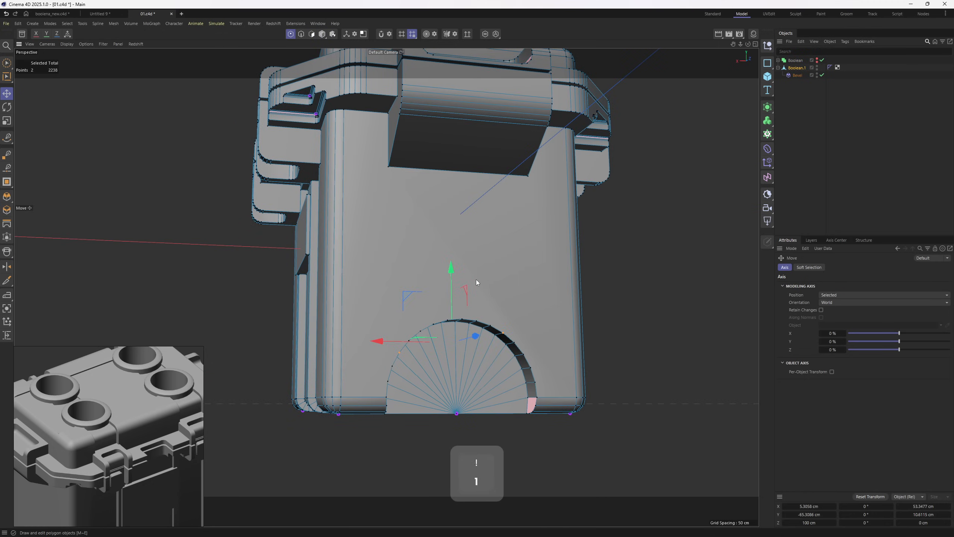
alt+drag(476, 279, 463, 315)
shift+click(373, 159)
alt+drag(375, 160, 481, 318)
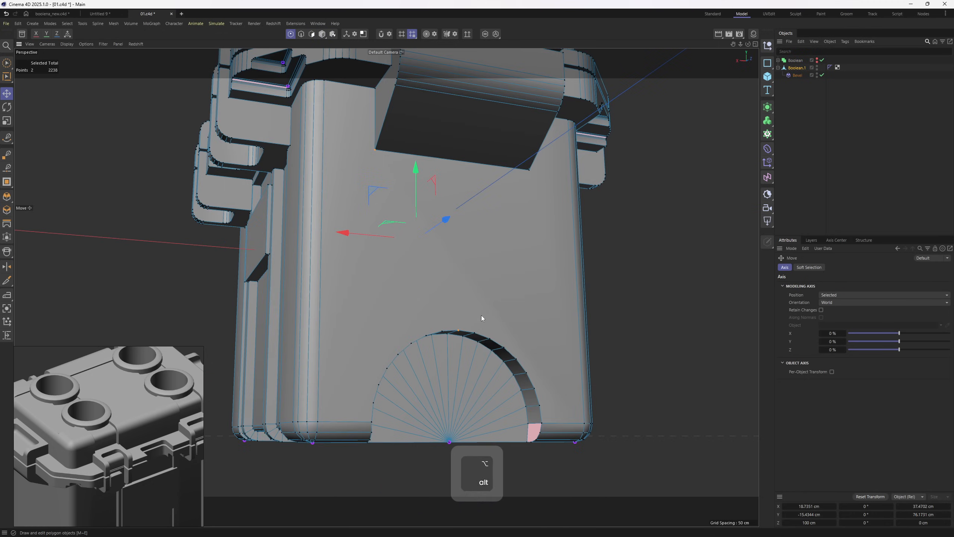
key(m)
key(m)
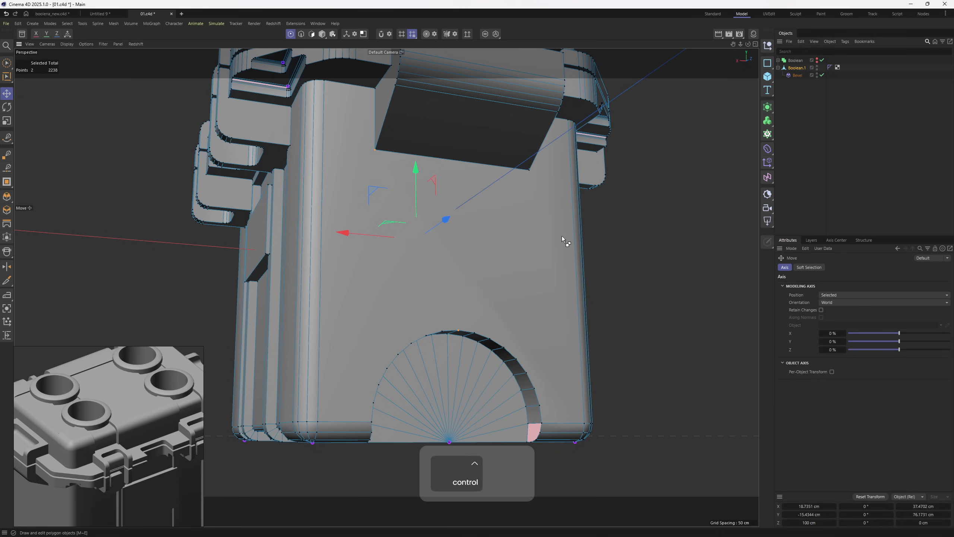
right_click(565, 239)
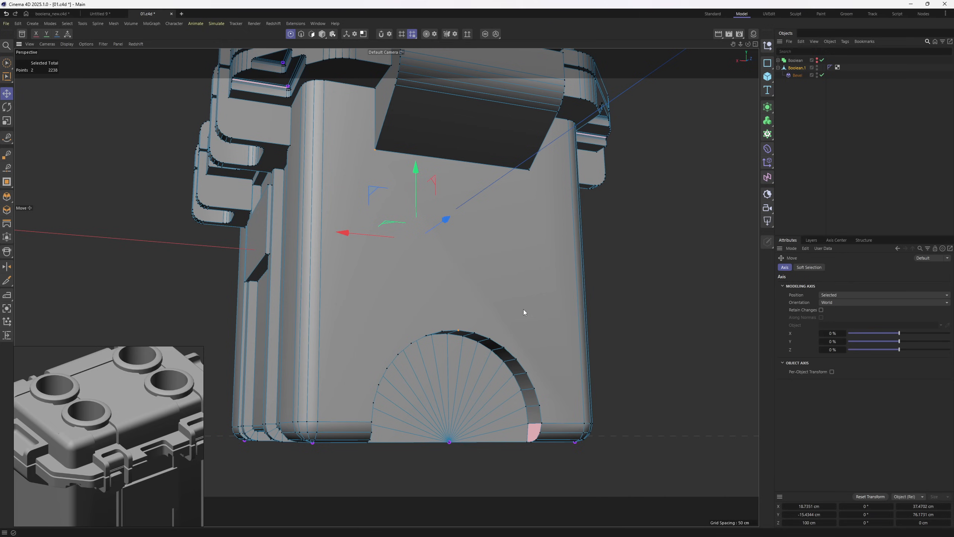
key(m)
Connect the matching block corner point to the arch's top point on the opposite end wall.
alt+drag(654, 398, 405, 291)
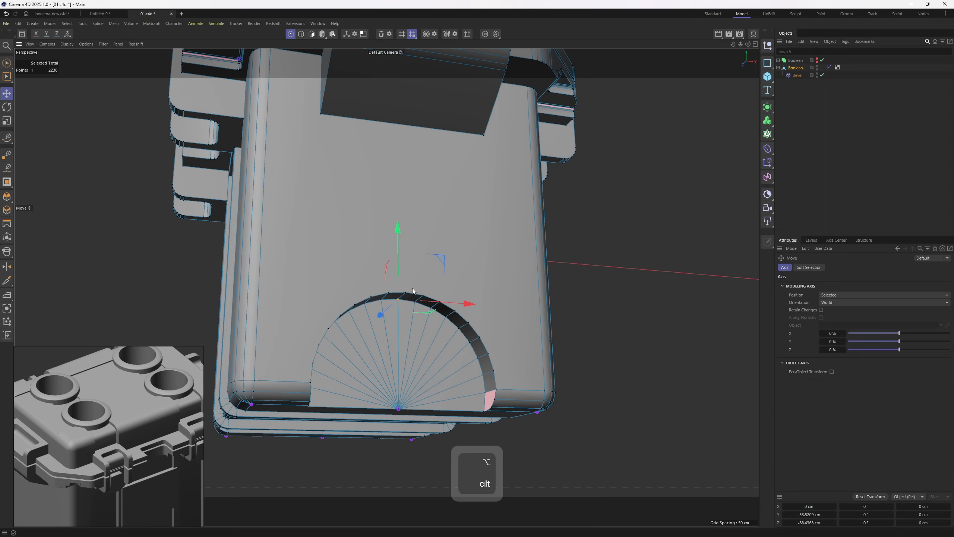
alt+drag(404, 166, 493, 182)
alt+right_drag(493, 182, 488, 232)
Select the large side polygon below the lid's rounded raised section and examine its shading from several angles.
key(3)
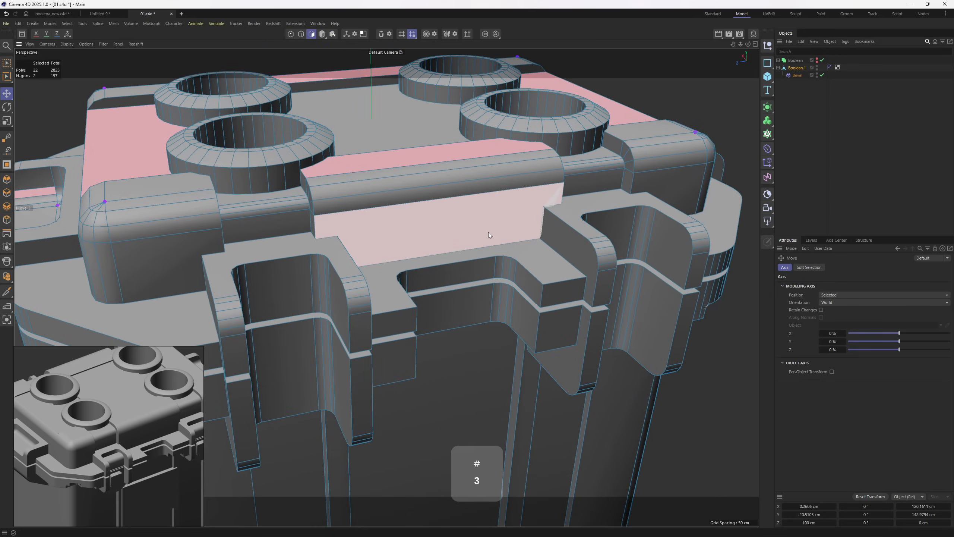
key(e)
click(435, 219)
alt+drag(436, 219, 446, 231)
alt+right_drag(446, 231, 526, 213)
alt+middle_drag(417, 203, 434, 227)
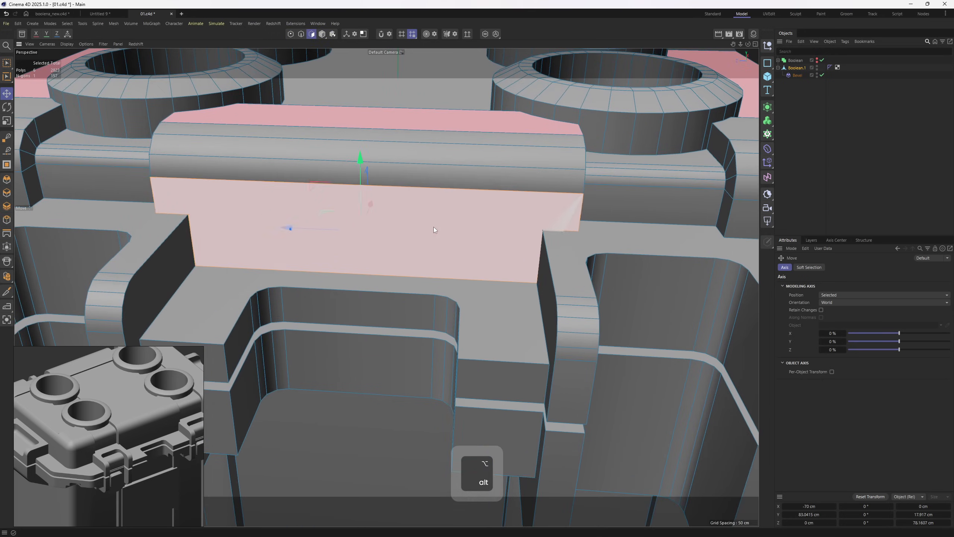
alt+drag(433, 226, 456, 249)
key(4)
click(467, 246)
key(3)
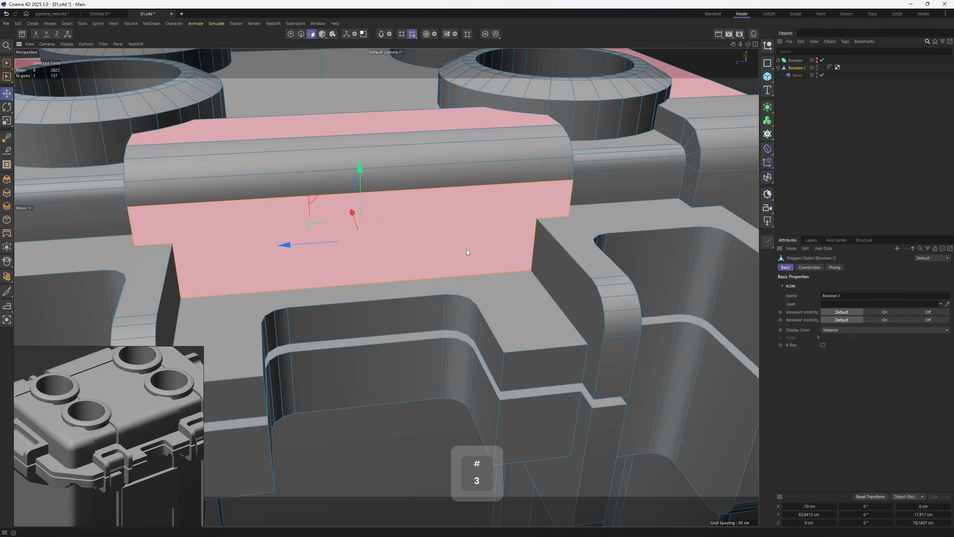
Connect the upper outer corner point to the inner notch corner point at both ends of the raised section's side polygon.
alt+right_drag(534, 190, 542, 212)
alt+drag(541, 212, 486, 264)
key(1)
shift+click(541, 189)
alt+right_drag(486, 265, 484, 262)
key(m)
key(m)
alt+drag(486, 265, 316, 284)
key(m)
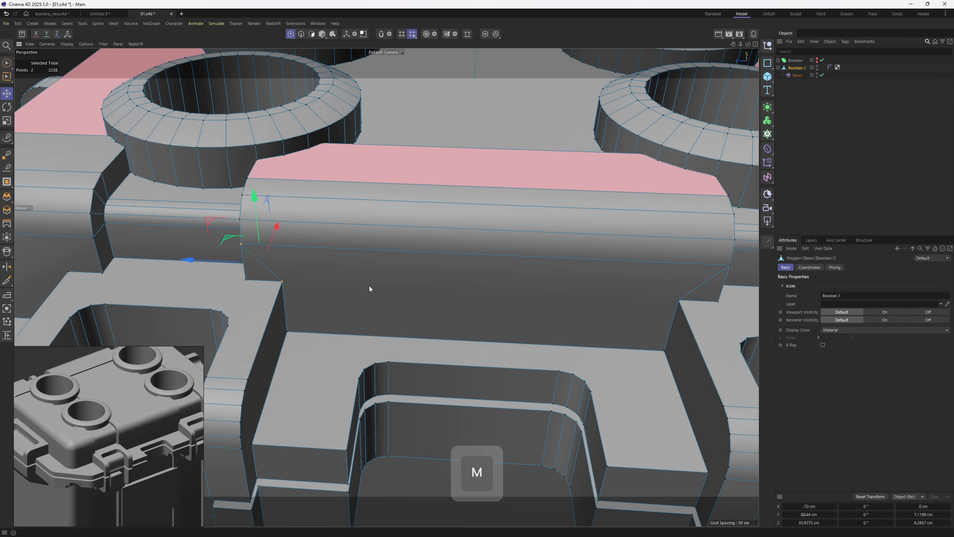
Display the mesh lines and examine the bevelled edges around the semicircular cutout's fan centre.
scroll(376, 249, down, 5)
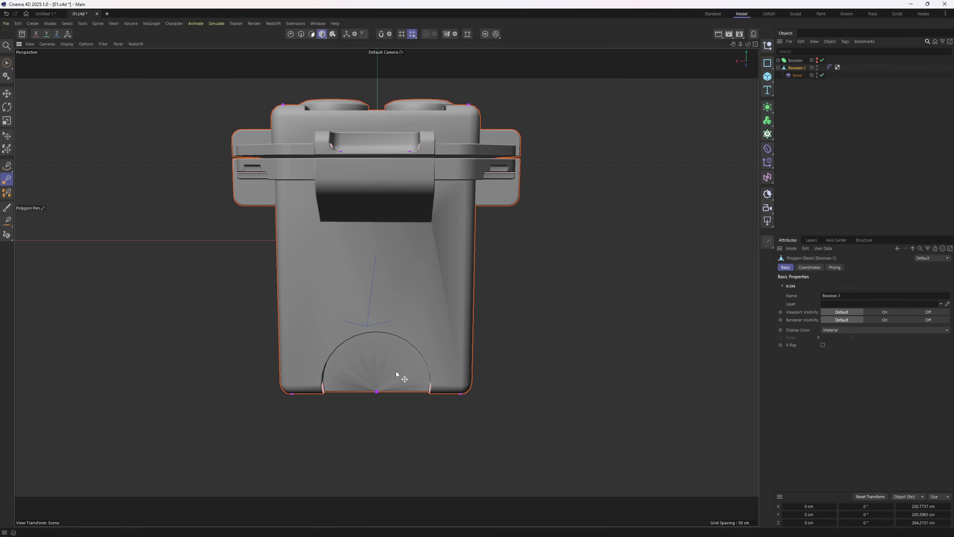
key(n)
key(b)
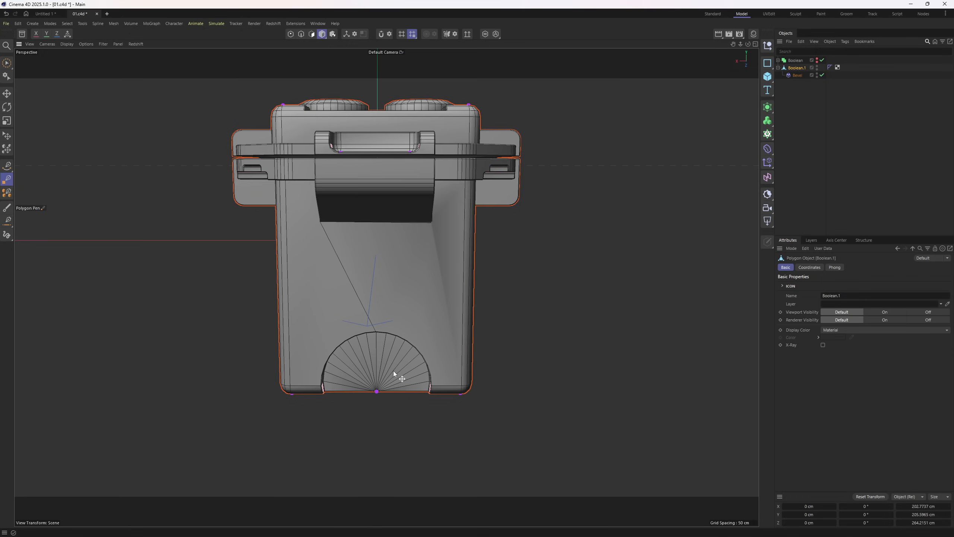
alt+drag(393, 371, 386, 290)
alt+middle_drag(374, 388, 372, 363)
scroll(373, 366, up, 10)
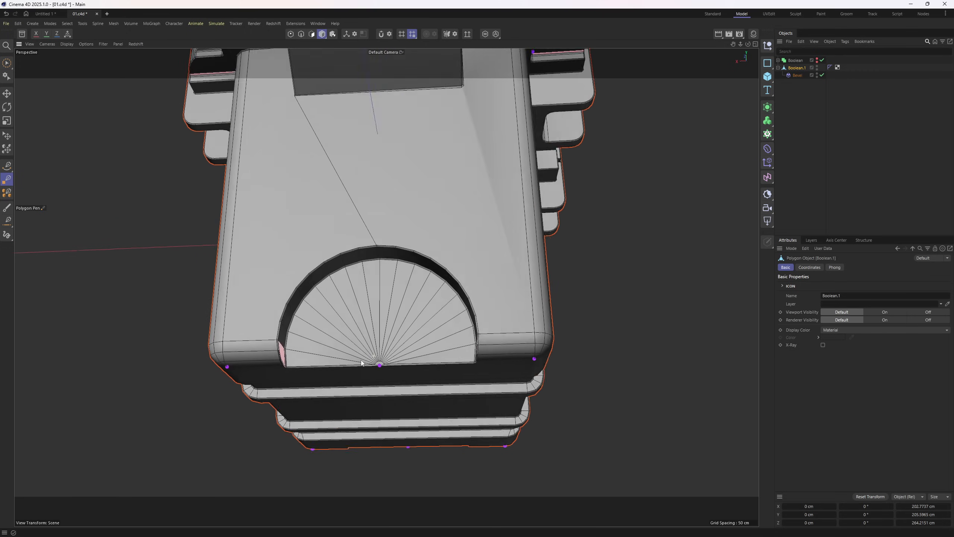
scroll(387, 355, up, 8)
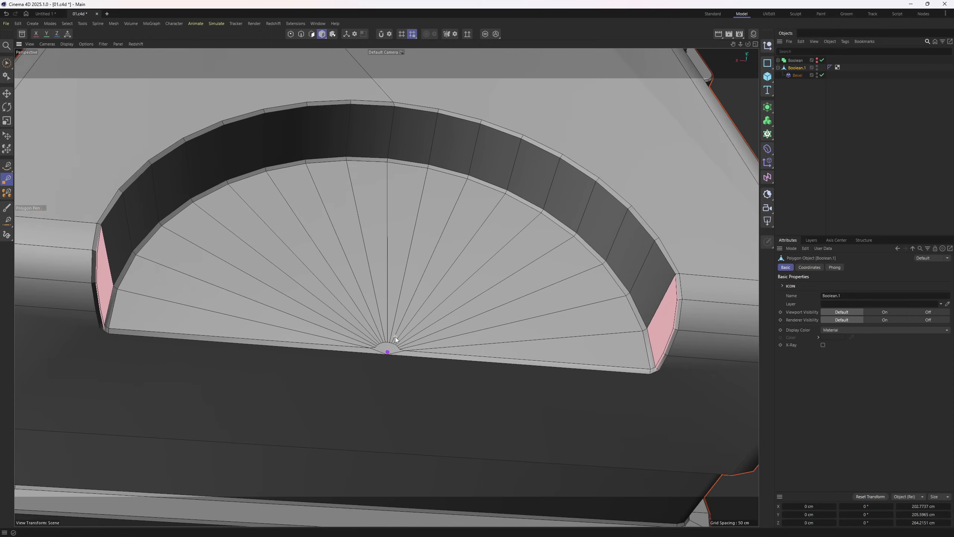
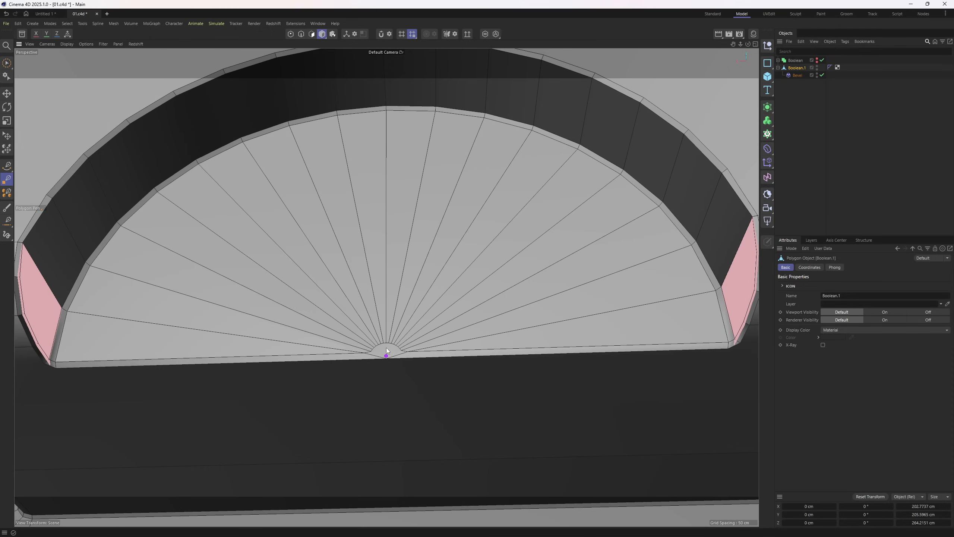
mouse_move(386, 351)
alt+mouse_down()
mouse_move(309, 357)
mouse_move(398, 354)
alt+mouse_up()
Set the Bevel deformer's mitering to Uniform.
key(e)
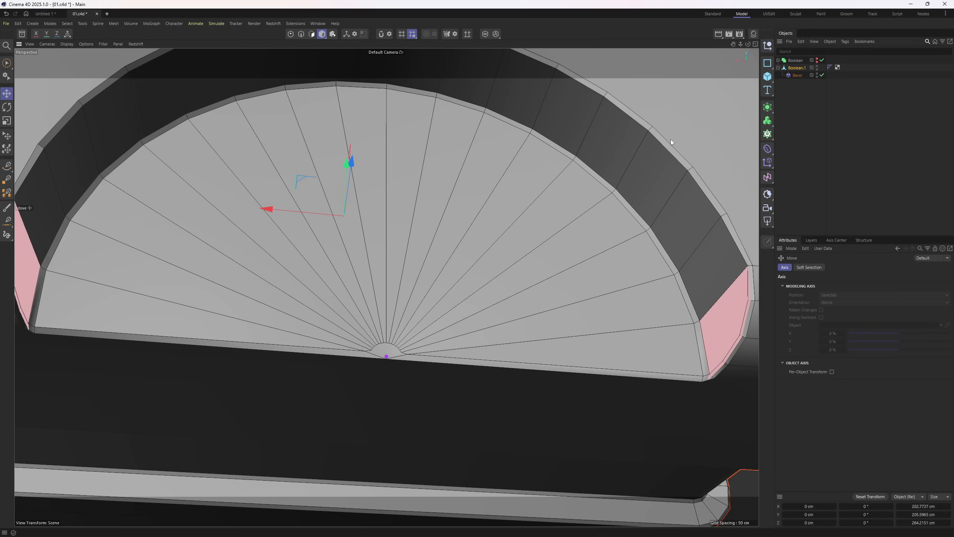
click(795, 77)
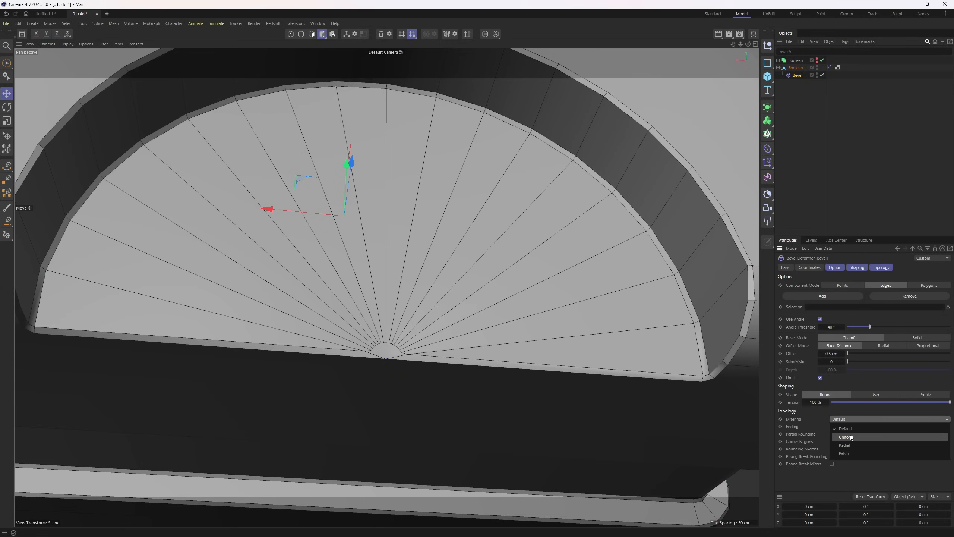
click(851, 437)
Hide the mesh lines, deselect everything and examine the bevel where the cutout's arch meets the rounded bottom edge.
mouse_move(431, 330)
alt+mouse_down()
mouse_move(443, 323)
mouse_move(348, 322)
mouse_move(420, 290)
mouse_move(420, 310)
alt+mouse_up()
key(n)
key(a)
click(852, 146)
scroll(398, 316, down, 6)
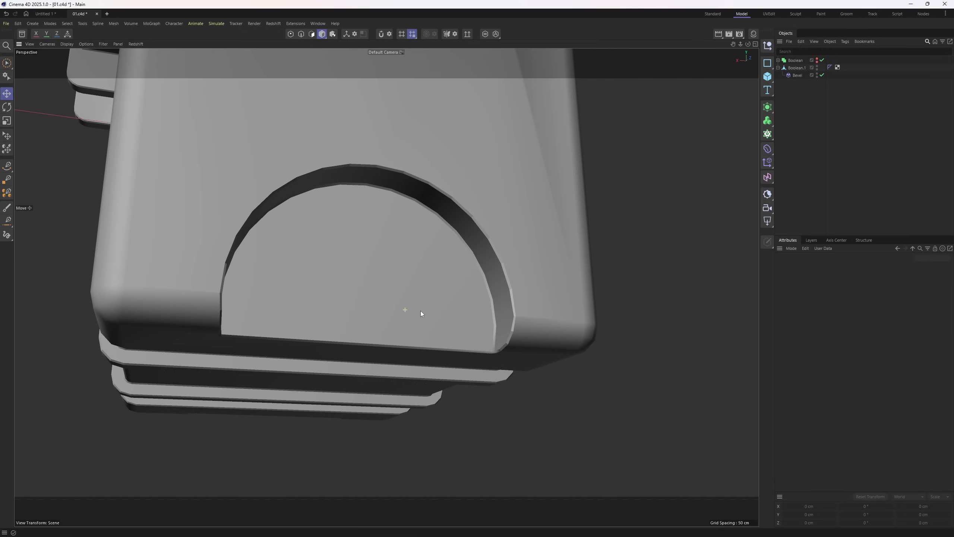
alt+right_drag(421, 310, 526, 295)
alt+drag(526, 295, 469, 315)
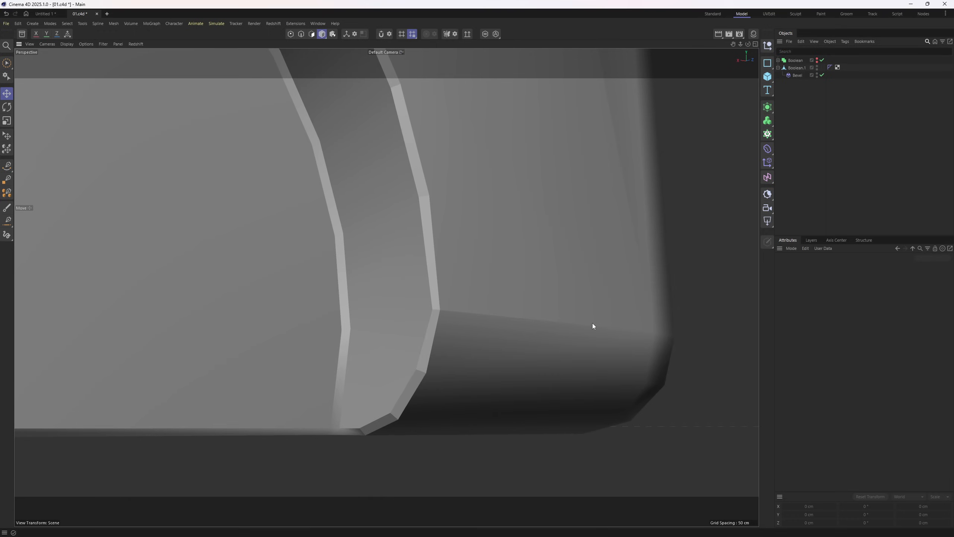
alt+drag(592, 326, 626, 340)
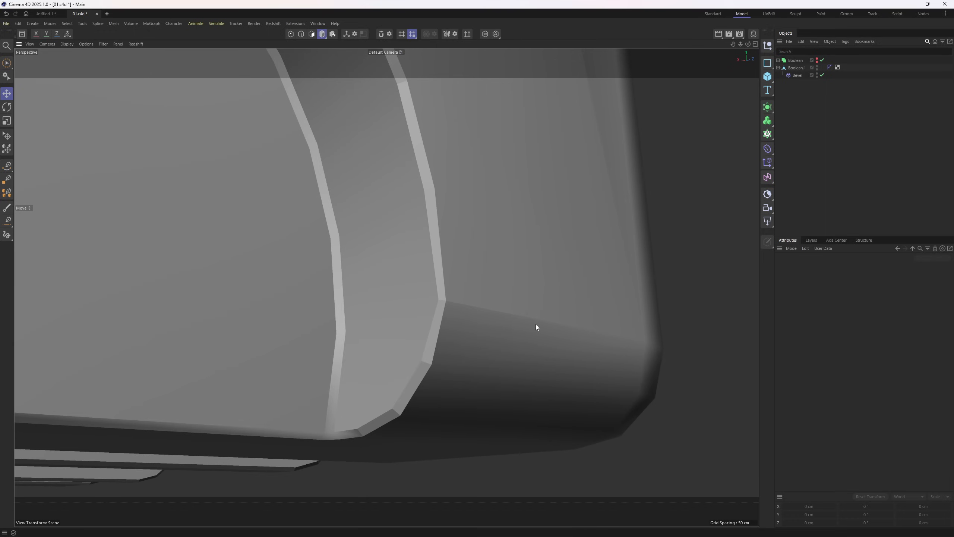
Move one overlapping point at the cutout's outer arch corner slightly down, and weld it to its duplicate with the Polygon Pen.
click(800, 71)
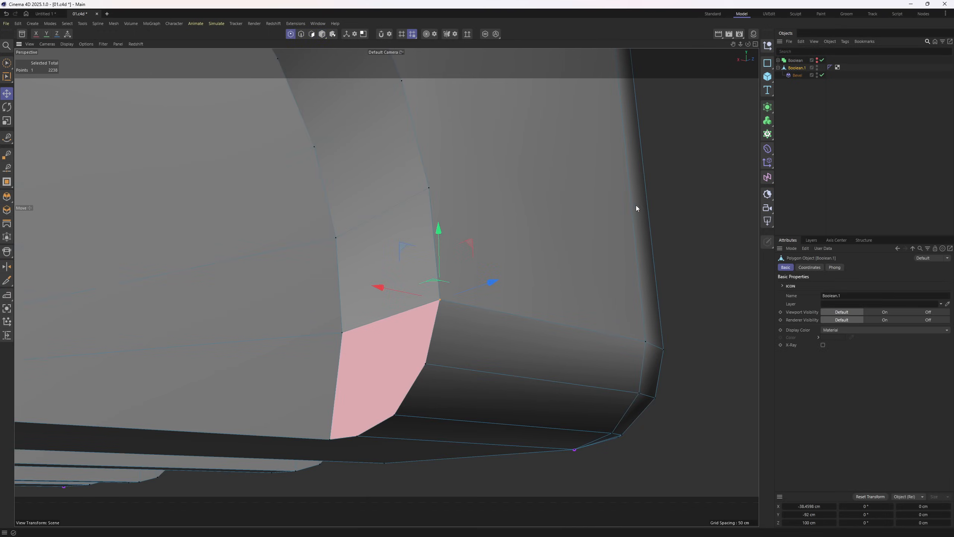
scroll(469, 328, up, 3)
drag(439, 307, 449, 319)
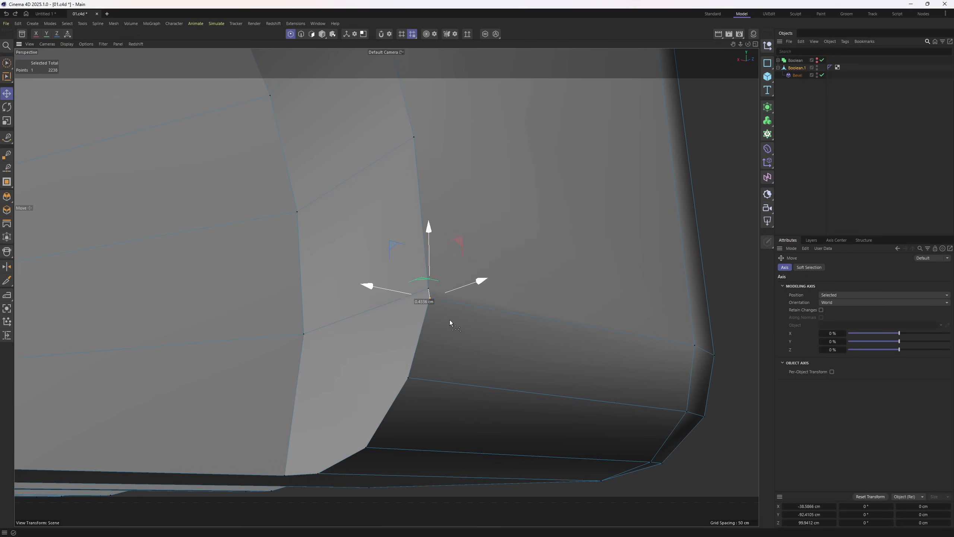
key(ctrl+z)
drag(428, 249, 428, 258)
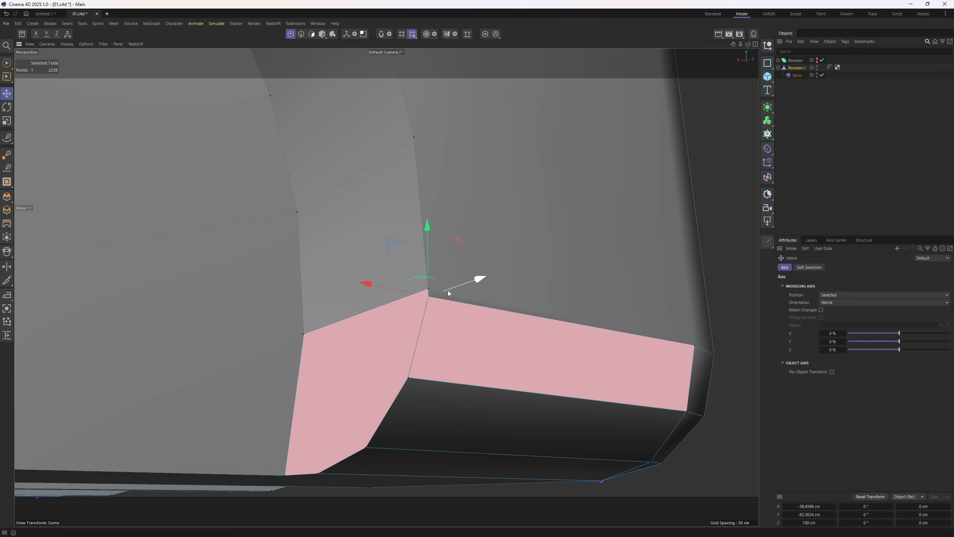
right_click(524, 285)
click(560, 210)
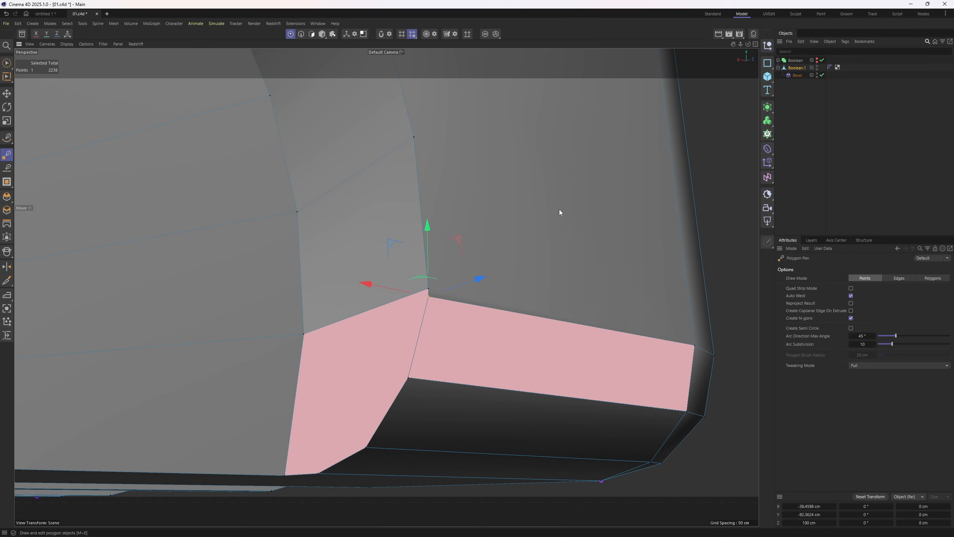
drag(429, 296, 429, 289)
Pull apart the overlapping points at the same cutout's other outer arch corner and weld them at the upper point.
alt+right_drag(503, 281, 389, 295)
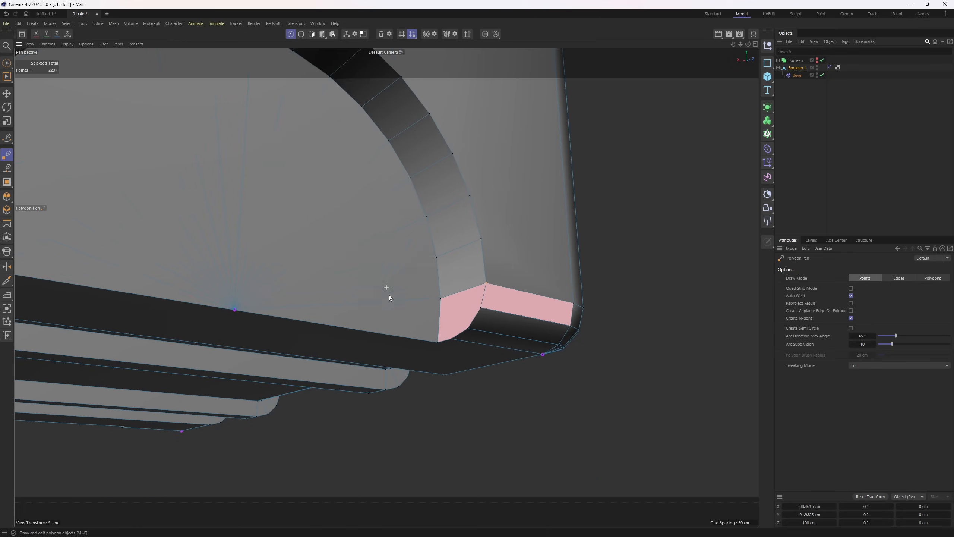
alt+middle_drag(389, 295, 526, 308)
alt+drag(526, 308, 300, 267)
alt+right_drag(300, 267, 364, 246)
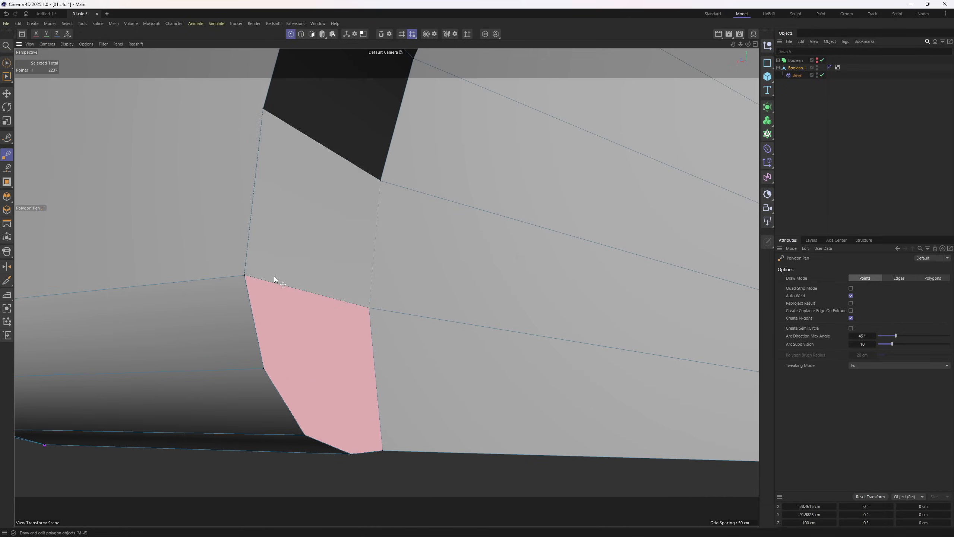
key(e)
drag(245, 207, 242, 221)
key(m)
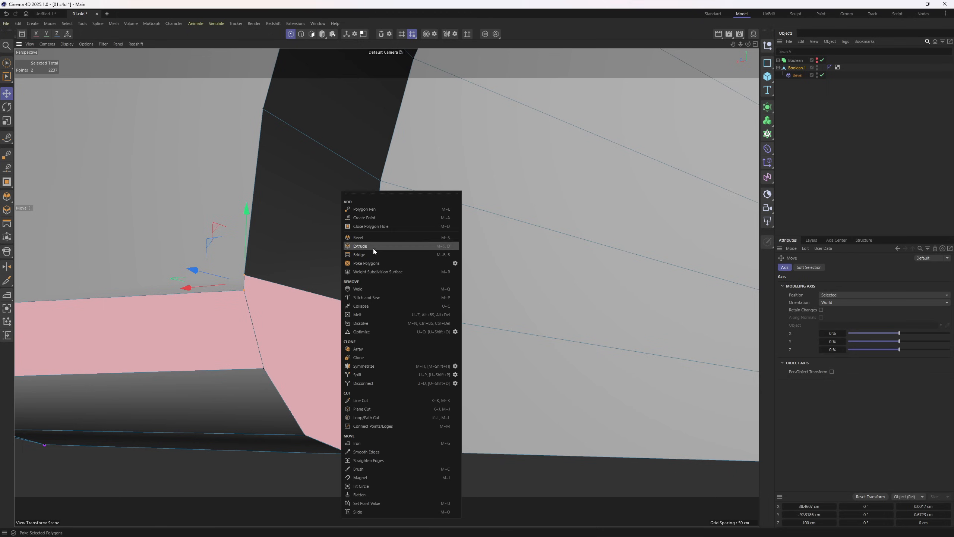
click(375, 289)
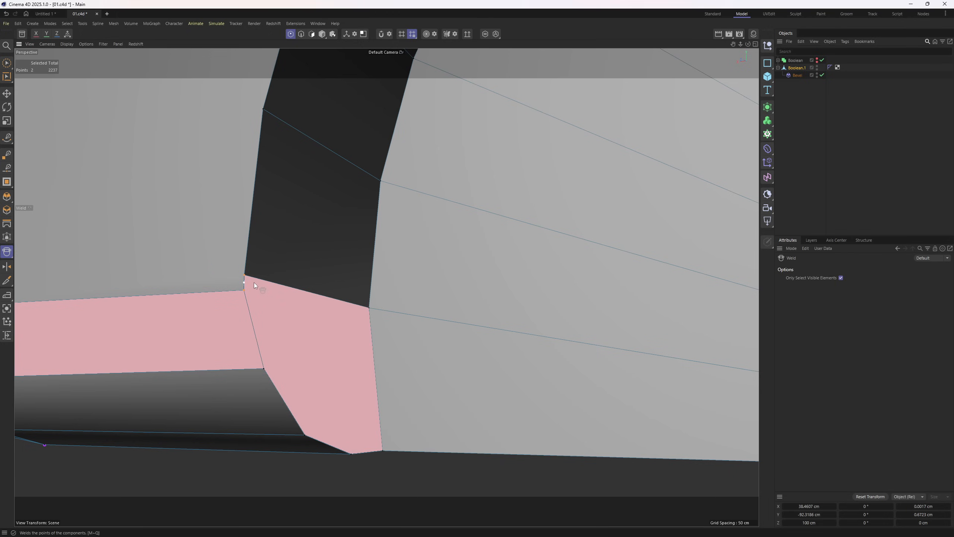
scroll(246, 279, up, 5)
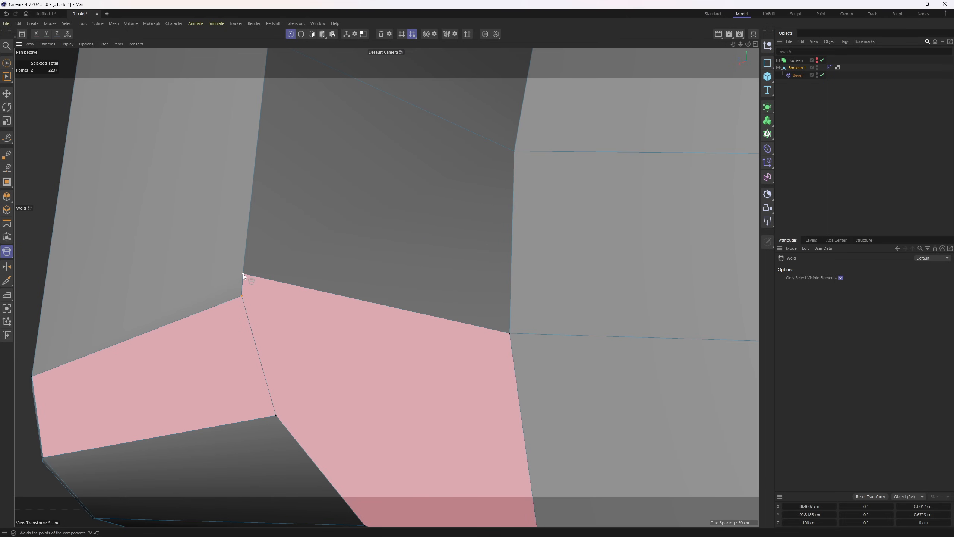
click(243, 275)
Raise an overlapping point at the opposite end wall cutout's outer arch corner and merge it with its duplicate using the Polygon Pen.
scroll(240, 286, down, 10)
alt+drag(342, 296, 473, 295)
scroll(296, 310, down, 4)
alt+right_drag(473, 295, 527, 291)
alt+drag(467, 302, 501, 309)
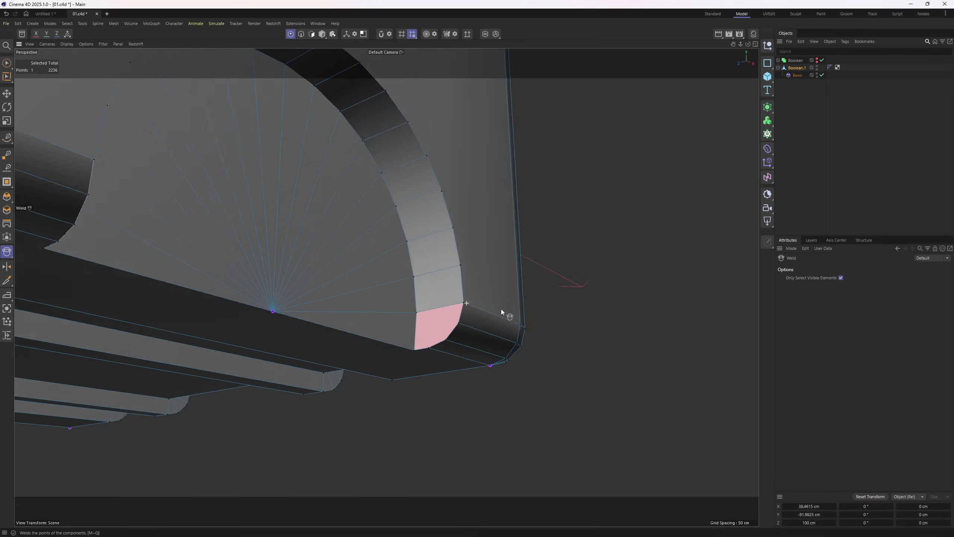
alt+right_drag(471, 306, 487, 303)
key(e)
click(443, 295)
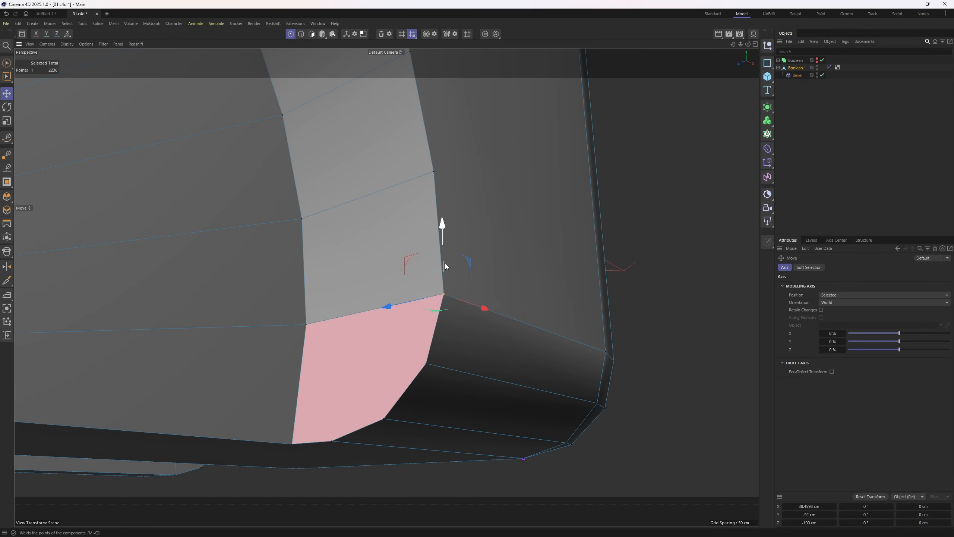
drag(445, 263, 445, 258)
key(m)
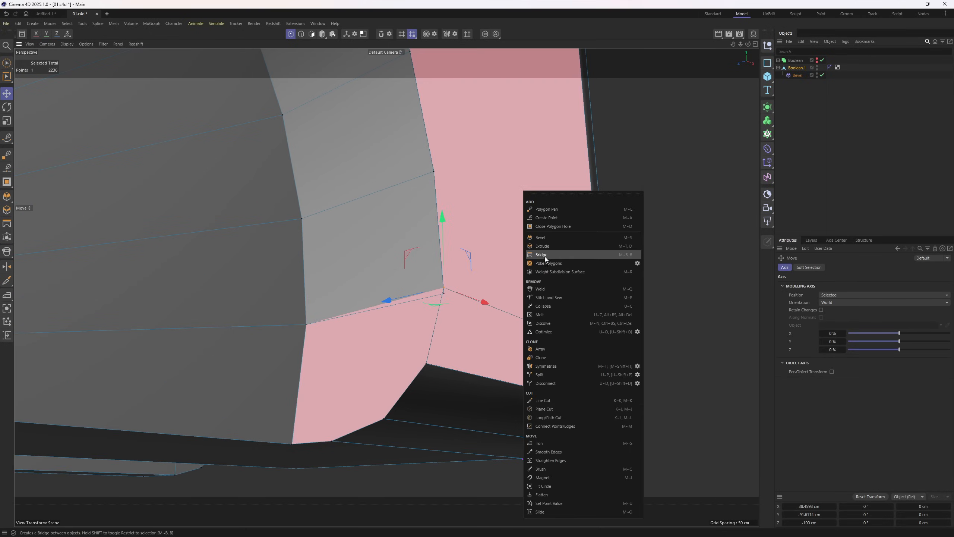
click(557, 210)
click(444, 295)
Try raising the selected point at the opposite cutout's other outer arch corner, and undo the move.
alt+right_drag(466, 314, 418, 330)
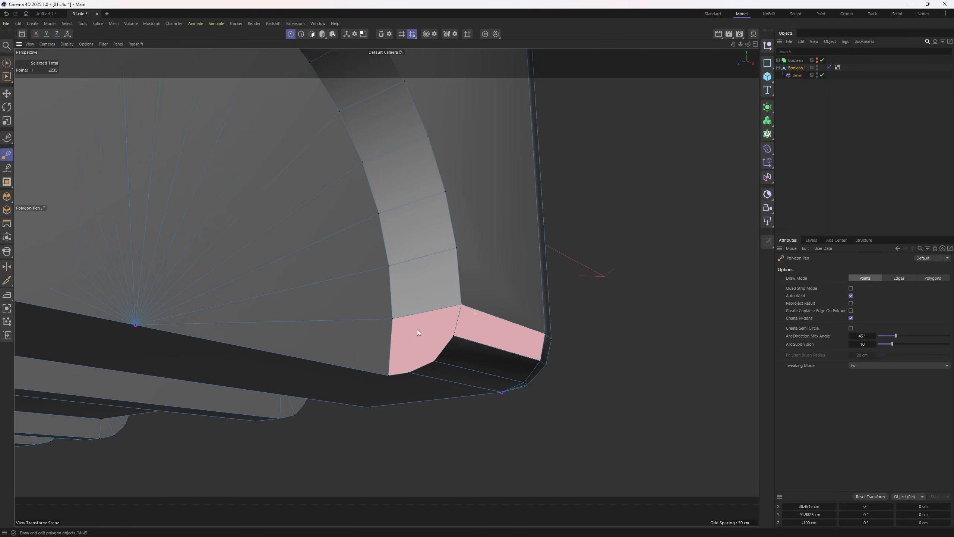
alt+drag(417, 329, 320, 334)
alt+middle_drag(361, 338, 698, 338)
alt+right_drag(263, 312, 300, 308)
key(e)
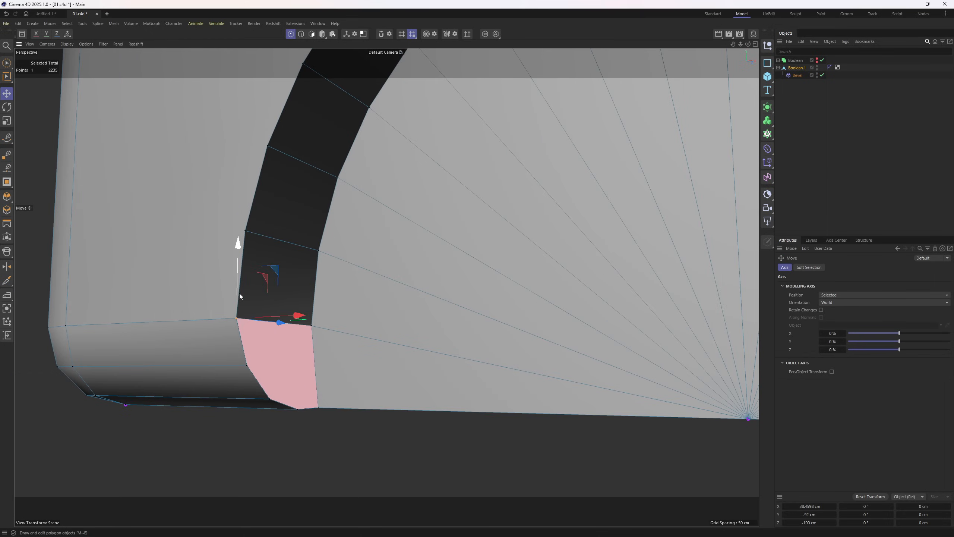
drag(239, 297, 239, 281)
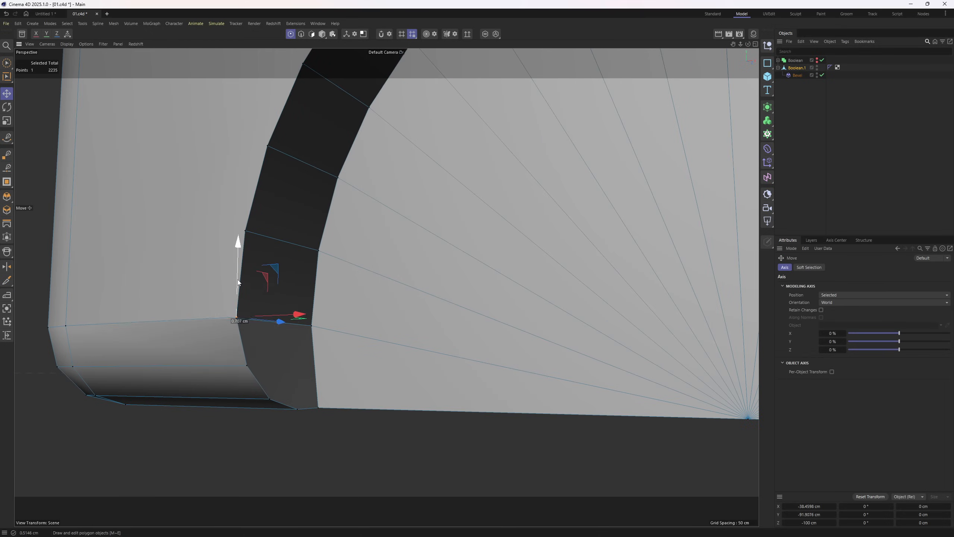
key(ctrl+z)
key(ctrl+z)
Raise the overlapping point at the opposite cutout's other outer arch corner slightly, and merge it with its duplicate using the Slide tool.
alt+right_drag(250, 305, 293, 305)
alt+drag(293, 305, 319, 297)
alt+middle_drag(319, 297, 467, 287)
alt+right_drag(467, 286, 496, 286)
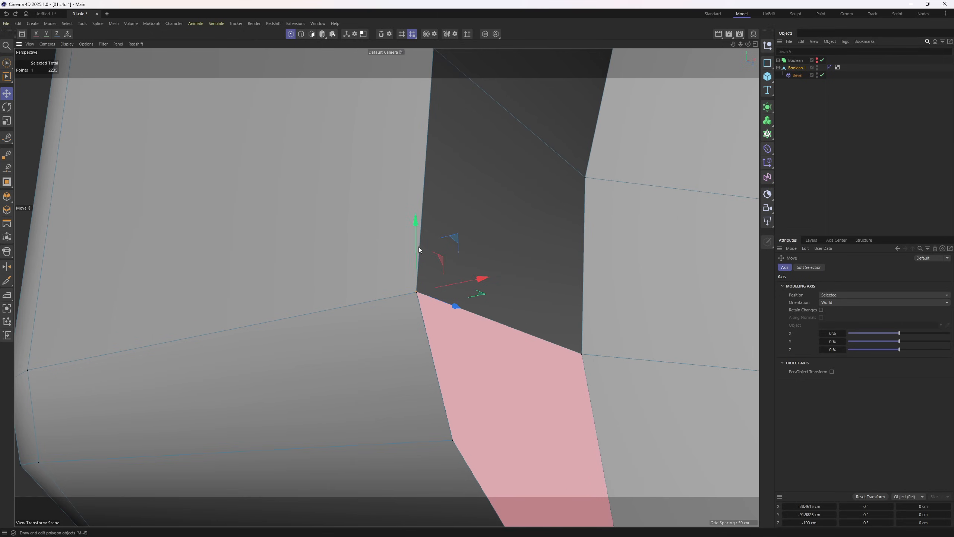
drag(417, 243, 418, 230)
alt+right_drag(418, 253, 422, 258)
alt+drag(402, 248, 397, 248)
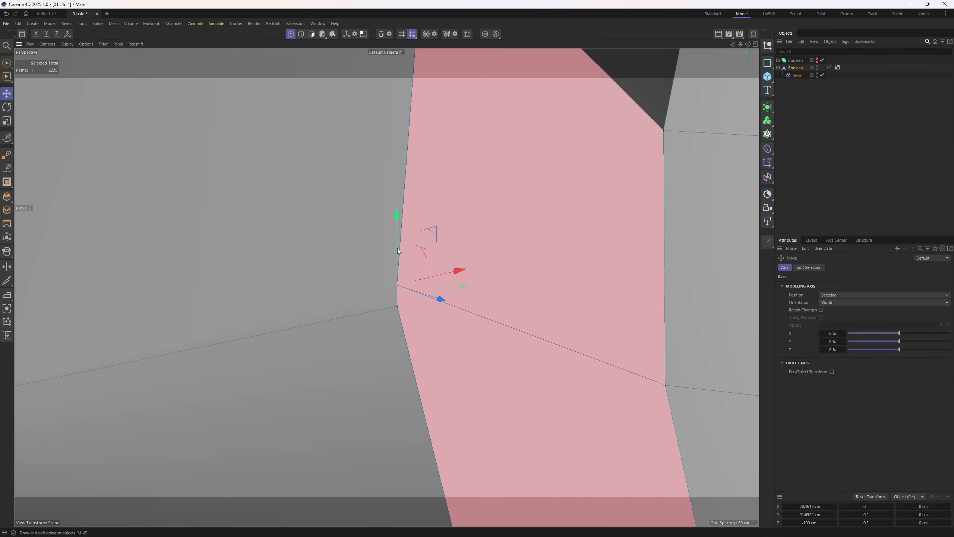
key(m)
click(562, 511)
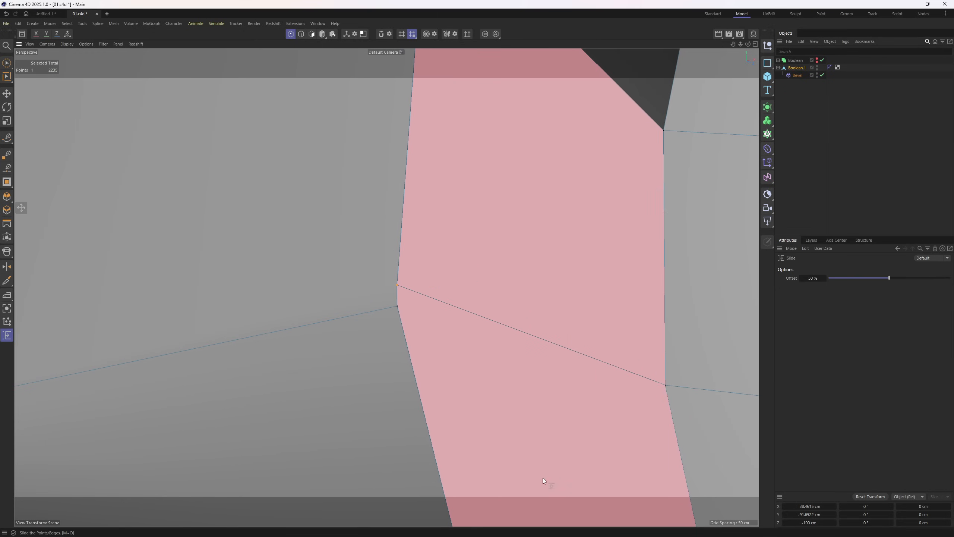
drag(397, 286, 398, 382)
Deselect the mesh and examine the bevelled end wall cutout and surrounding container walls for shading artefacts.
alt+right_drag(440, 314, 394, 314)
alt+drag(393, 315, 377, 321)
alt+right_drag(377, 320, 334, 320)
alt+drag(335, 321, 338, 291)
click(885, 184)
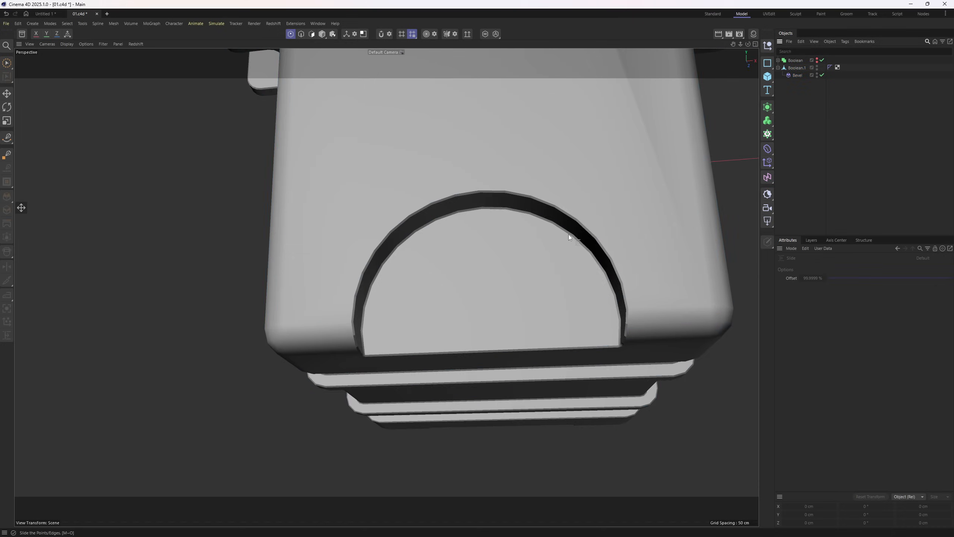
alt+middle_drag(530, 239, 472, 264)
mouse_move(473, 264)
alt+mouse_down()
mouse_move(464, 241)
mouse_move(485, 223)
mouse_move(481, 250)
alt+mouse_up()
alt+right_drag(481, 250, 456, 250)
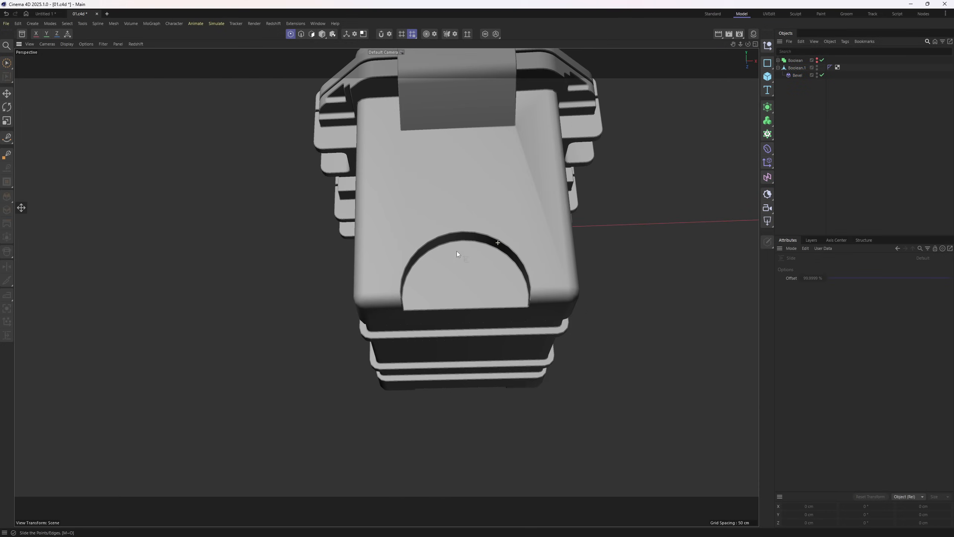
alt+middle_drag(457, 251, 437, 292)
alt+drag(437, 293, 443, 318)
click(446, 318)
alt+right_drag(445, 250, 465, 247)
alt+drag(466, 246, 483, 240)
click(848, 148)
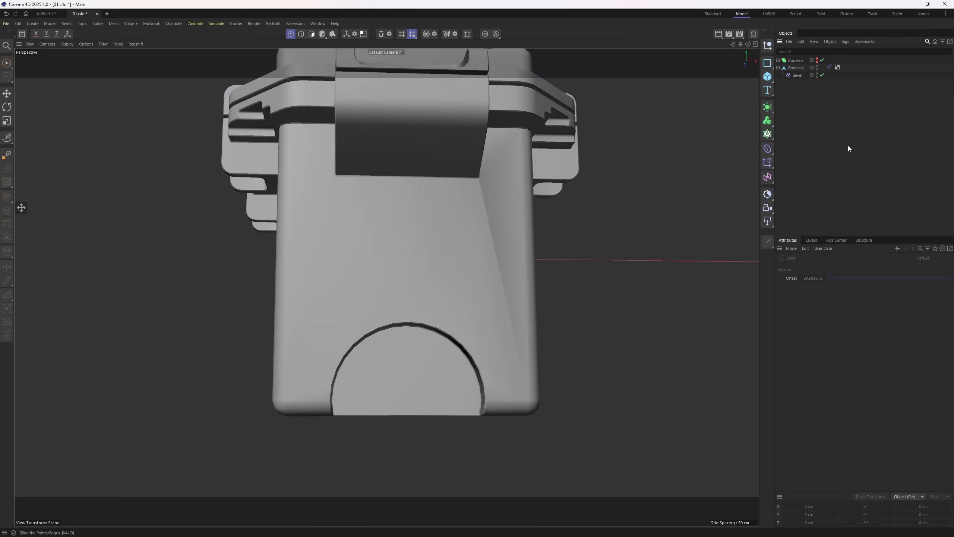
alt+drag(527, 215, 504, 225)
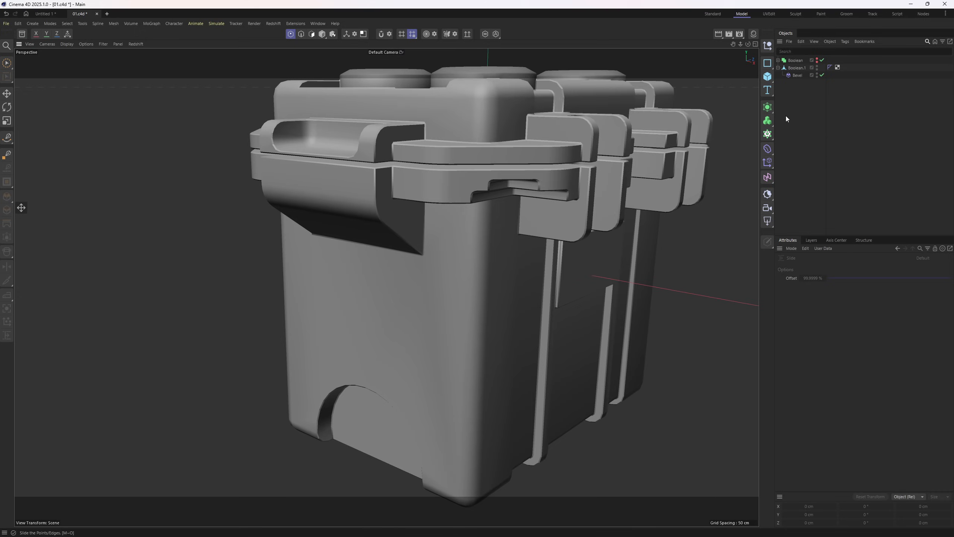
alt+drag(517, 263, 558, 258)
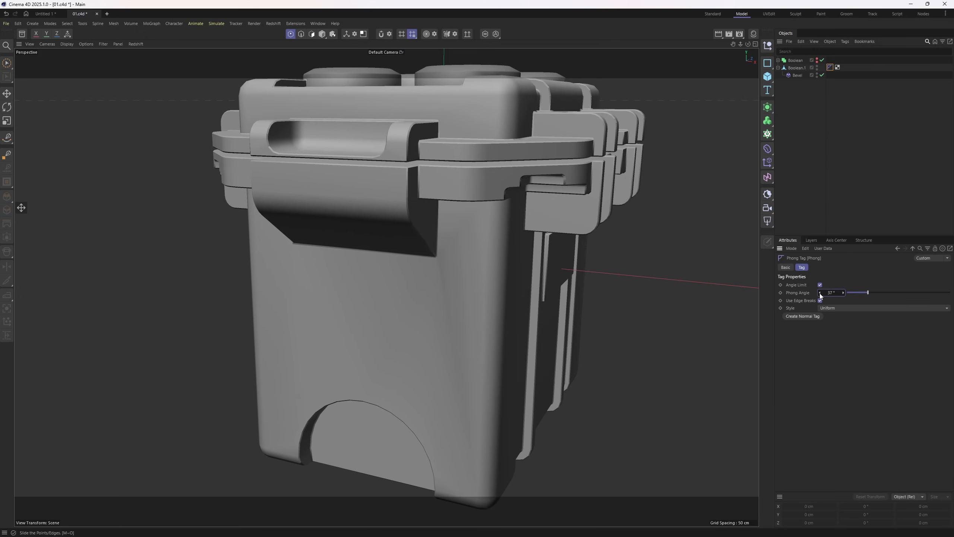
Lower the Phong angle on the converted Boolean mesh's Phong tag.
click(819, 293)
mouse_move(464, 241)
alt+mouse_down()
mouse_move(488, 271)
mouse_move(453, 239)
mouse_move(349, 212)
mouse_move(467, 182)
mouse_move(531, 216)
mouse_move(468, 247)
mouse_move(466, 188)
mouse_move(511, 204)
mouse_move(503, 204)
mouse_move(514, 277)
mouse_move(490, 285)
mouse_move(440, 347)
mouse_move(463, 336)
alt+mouse_up()
Connect a point on the end wall cutout's outer arch to the wall's nearby lower corner point.
click(799, 69)
key(e)
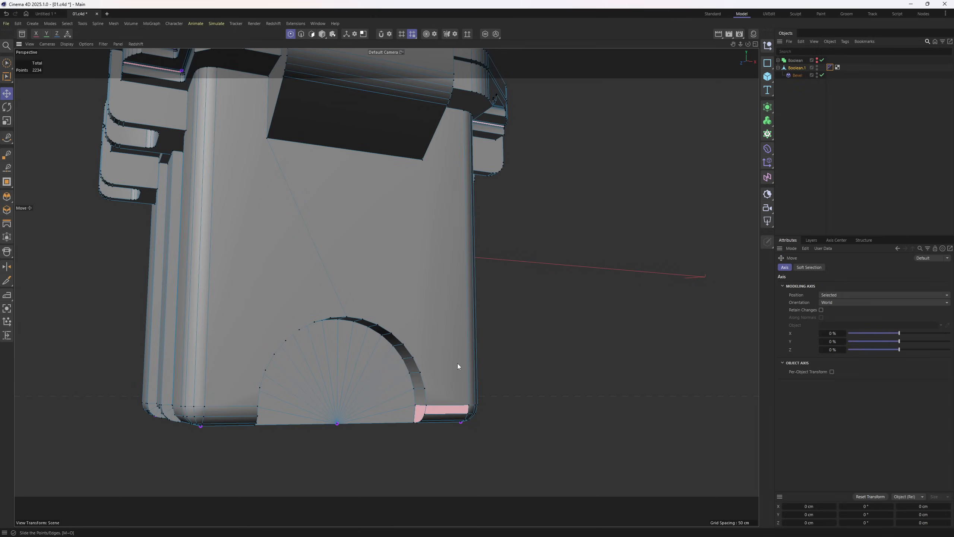
scroll(440, 377, up, 5)
key(m)
key(m)
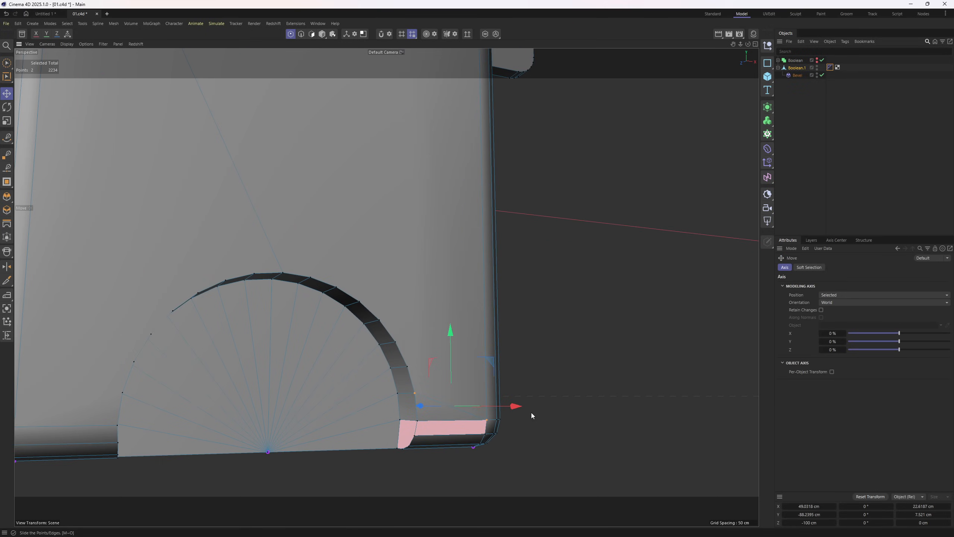
Connect the matching arch point and lower wall corner point on the other side of the same cutout.
alt+drag(319, 352, 495, 259)
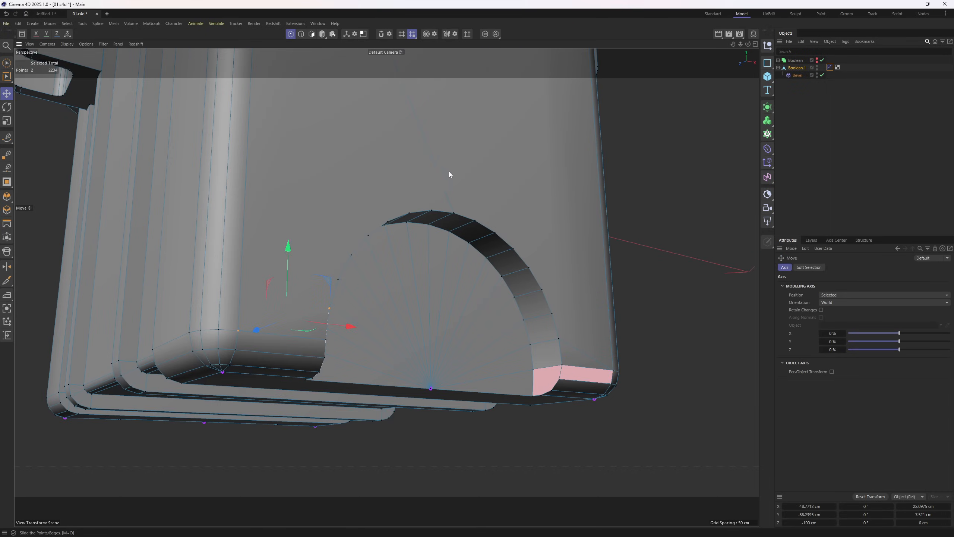
alt+drag(394, 259, 381, 281)
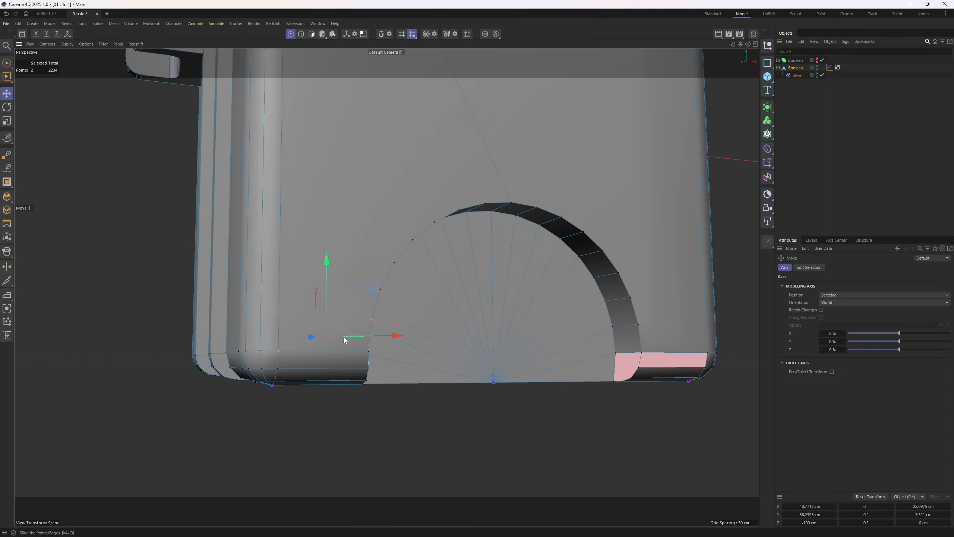
key(m)
key(m)
scroll(440, 308, down, 3)
alt+drag(441, 308, 452, 281)
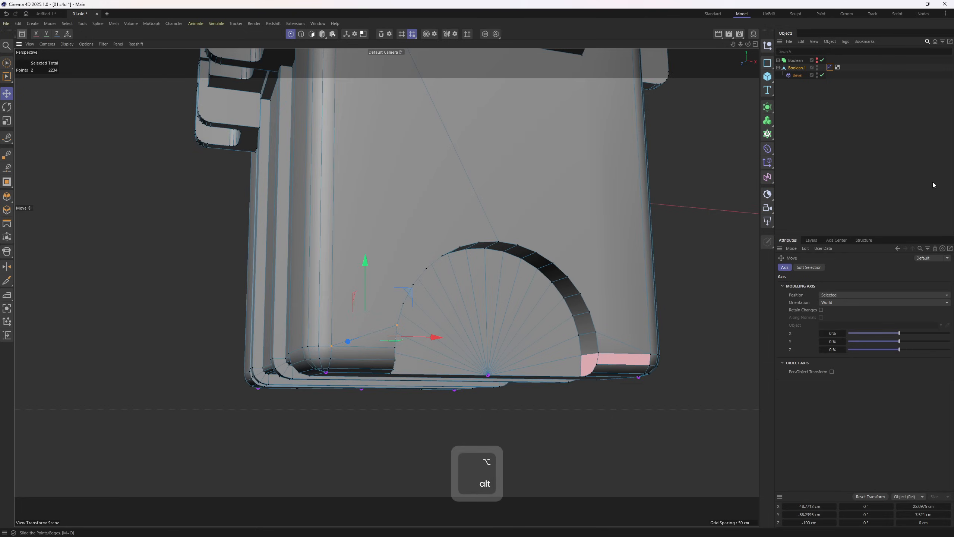
Deselect the mesh and examine the bevels around the lid's recessed end handle, displaying shading with lines.
click(933, 186)
alt+drag(526, 280, 415, 334)
scroll(424, 252, up, 4)
alt+drag(423, 250, 349, 276)
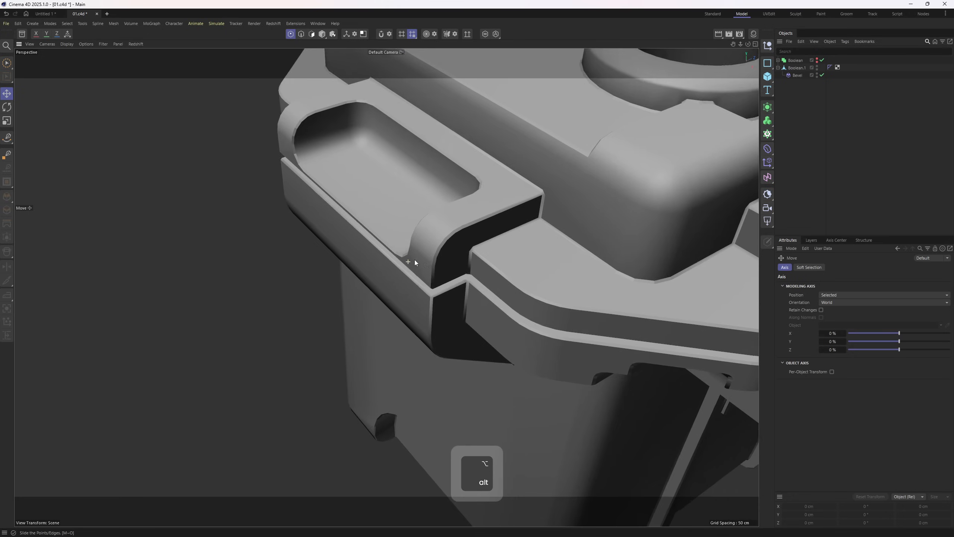
scroll(426, 257, up, 5)
alt+drag(426, 258, 400, 253)
alt+drag(444, 279, 347, 271)
scroll(371, 268, up, 2)
alt+drag(411, 316, 420, 310)
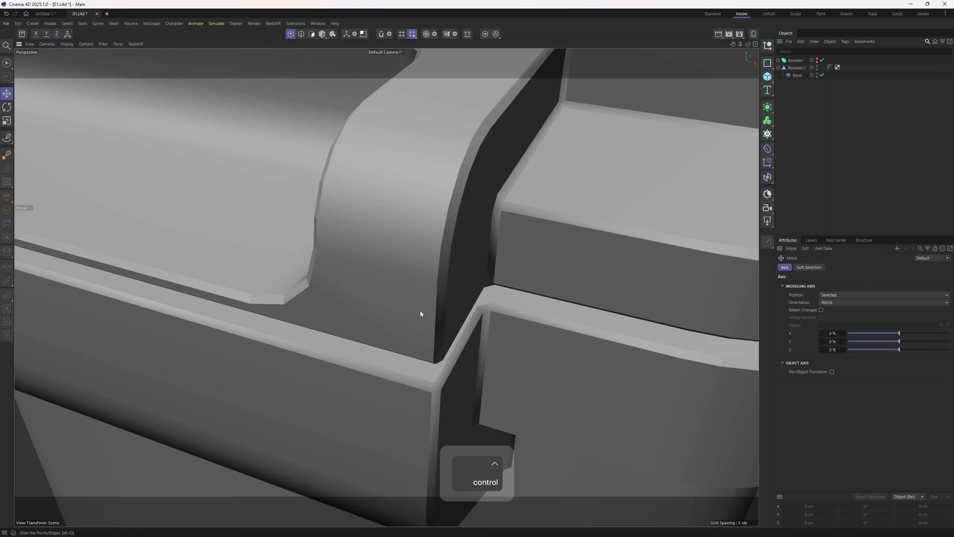
key(n)
key(b)
mouse_move(408, 267)
alt+mouse_down()
mouse_move(468, 254)
mouse_move(412, 264)
mouse_move(448, 271)
alt+mouse_up()
Connect the handle recess's lower curve point to the handle's lower outer corner point on the front face.
click(797, 69)
key(e)
click(363, 277)
shift+click(471, 320)
alt+middle_drag(497, 310, 469, 306)
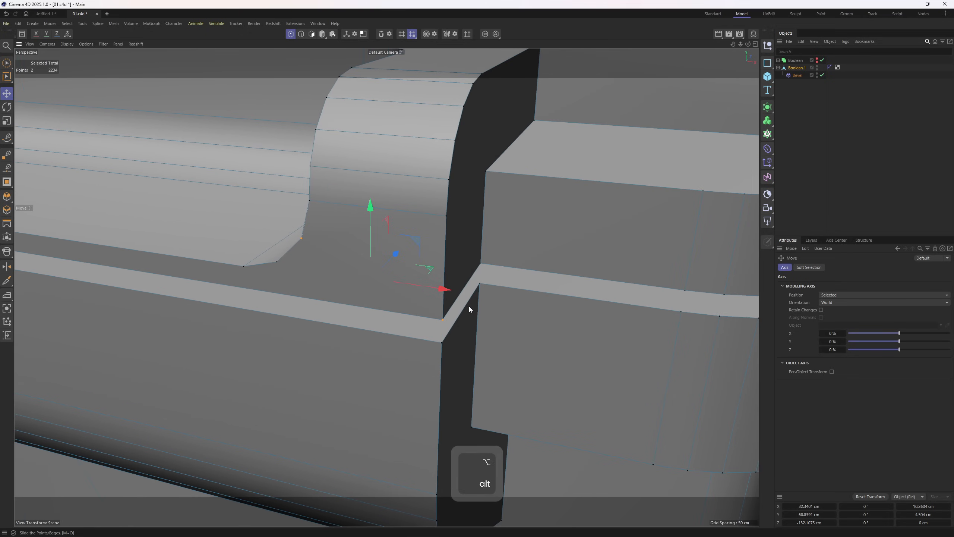
key(m)
key(m)
Connect the matching recess curve point and lower corner point at the other side of the same handle.
alt+right_drag(469, 306, 420, 297)
alt+drag(275, 267, 286, 209)
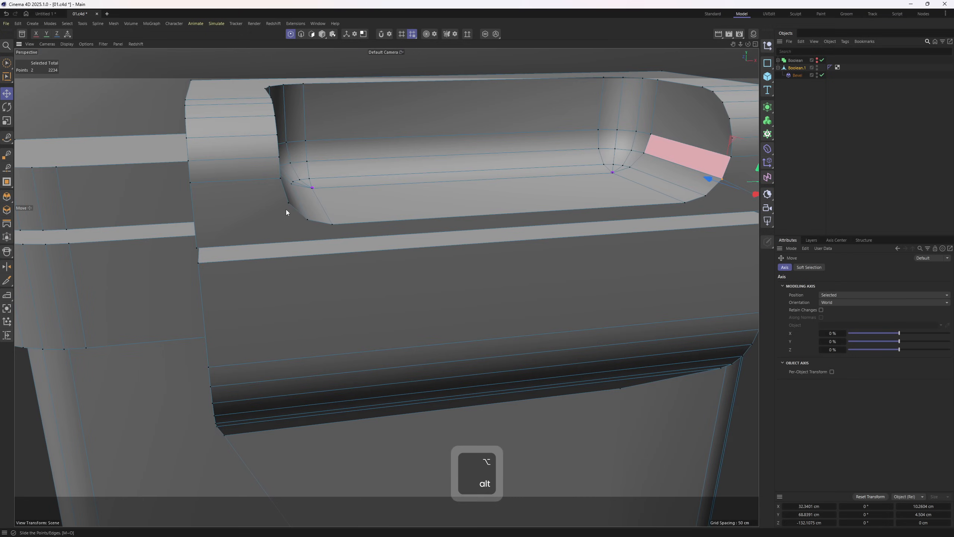
key(m)
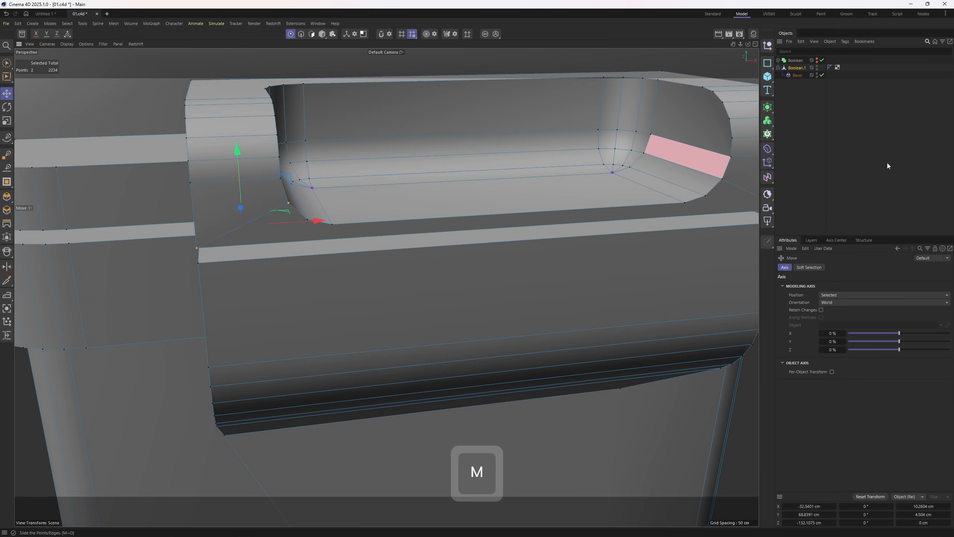
click(887, 163)
Compare the bevelled handle recess in plain shading and in shading with lines.
alt+drag(557, 210, 334, 245)
key(n)
key(a)
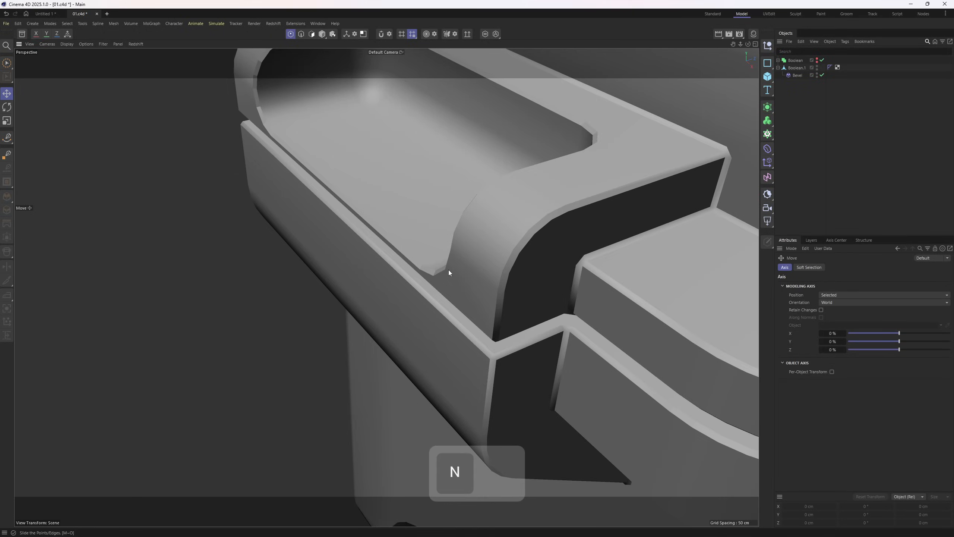
mouse_move(449, 270)
alt+mouse_down()
mouse_move(429, 273)
mouse_move(467, 282)
mouse_move(518, 273)
mouse_move(460, 264)
alt+mouse_up()
key(n)
key(b)
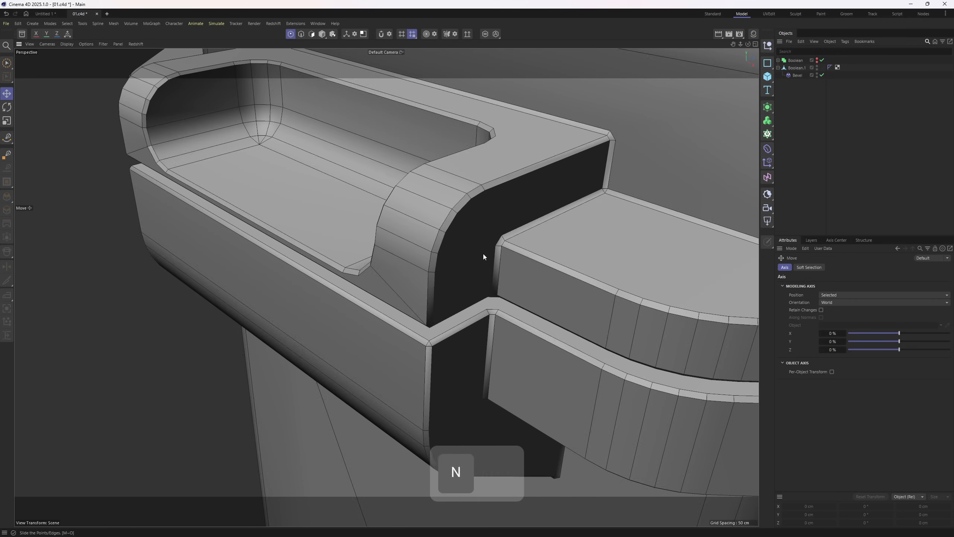
Connect the inner corner to a point on the rounded edge of the upper handle's side face.
scroll(484, 256, up, 2)
click(798, 69)
alt+drag(468, 222, 436, 205)
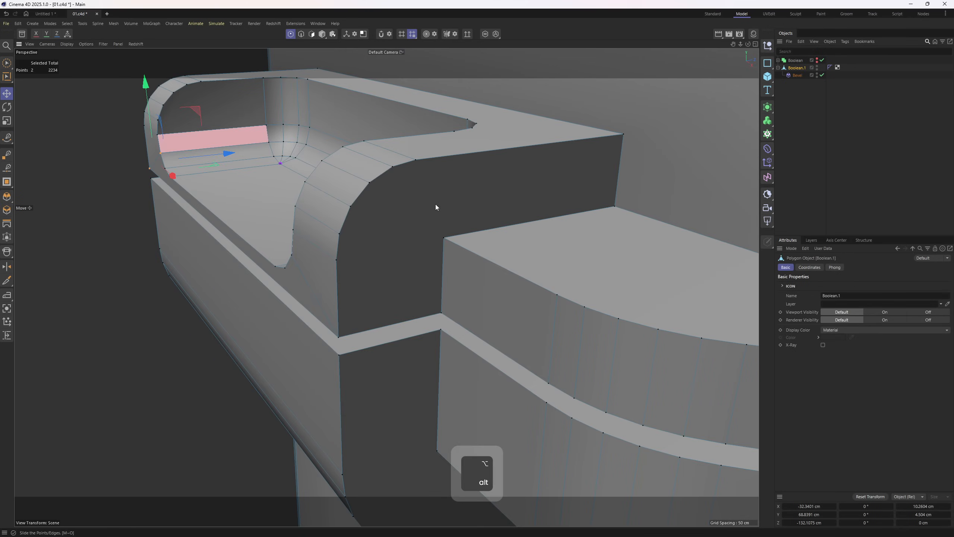
click(821, 160)
Examine the bevelled side face and surrounding edges of the upper handle for artefacts.
scroll(529, 244, up, 4)
alt+drag(390, 232, 447, 261)
scroll(406, 233, down, 7)
alt+drag(335, 203, 323, 262)
alt+drag(413, 270, 304, 281)
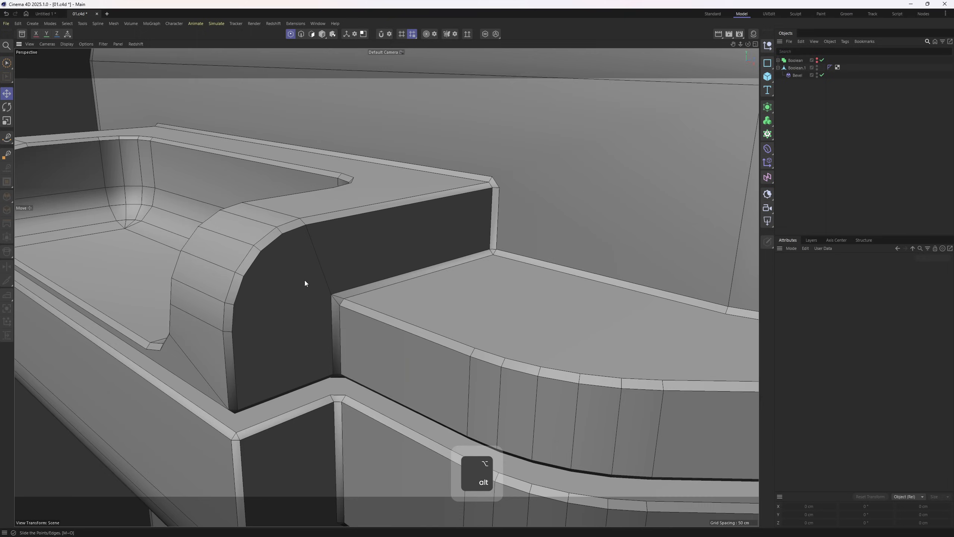
scroll(350, 297, up, 1)
scroll(359, 303, down, 4)
alt+drag(359, 302, 382, 244)
scroll(401, 293, up, 2)
scroll(407, 293, down, 8)
Connect the inner corner to rounded-edge points on the upper handle's opposite side face.
key(ctrl+z)
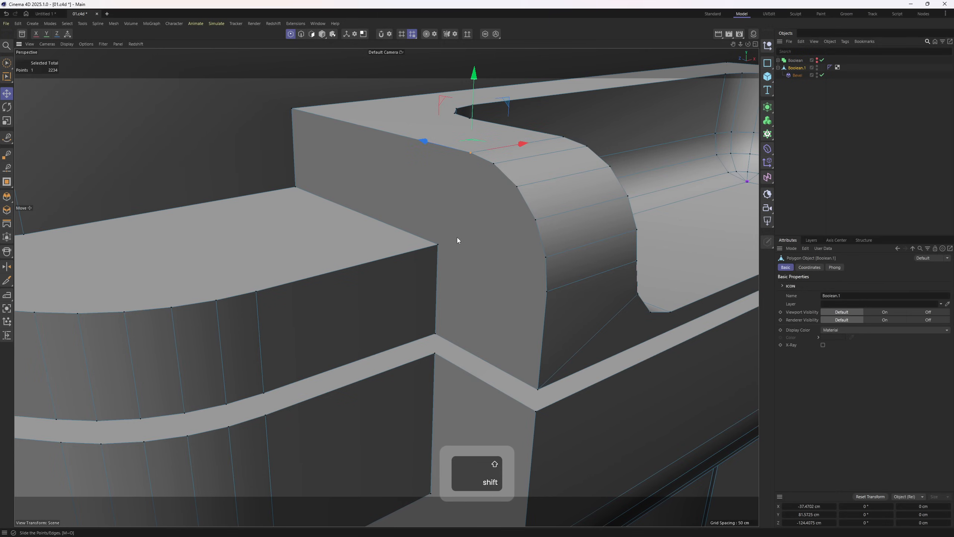
key(m)
key(m)
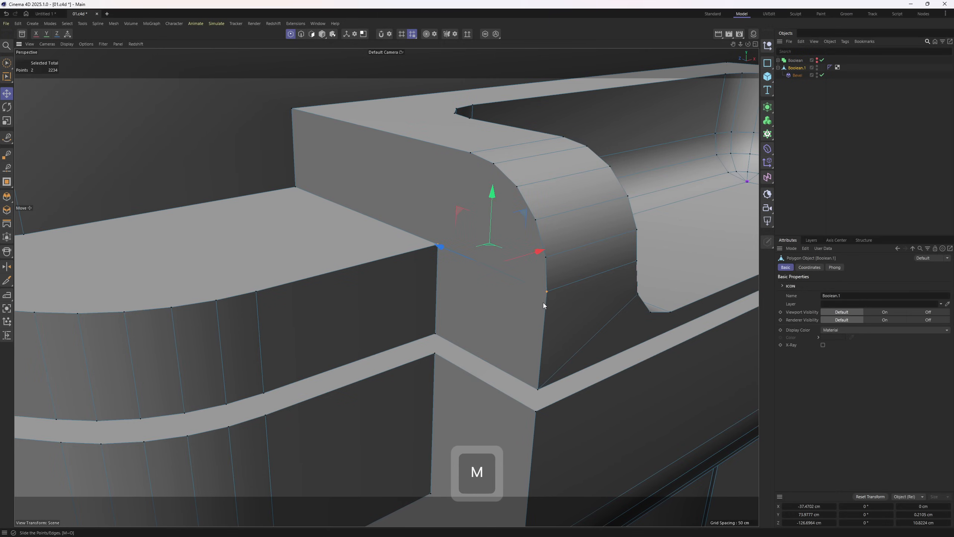
Connect the inner corner to a point on the lower curve on both side faces of the handle's lower half.
alt+right_drag(542, 303, 408, 265)
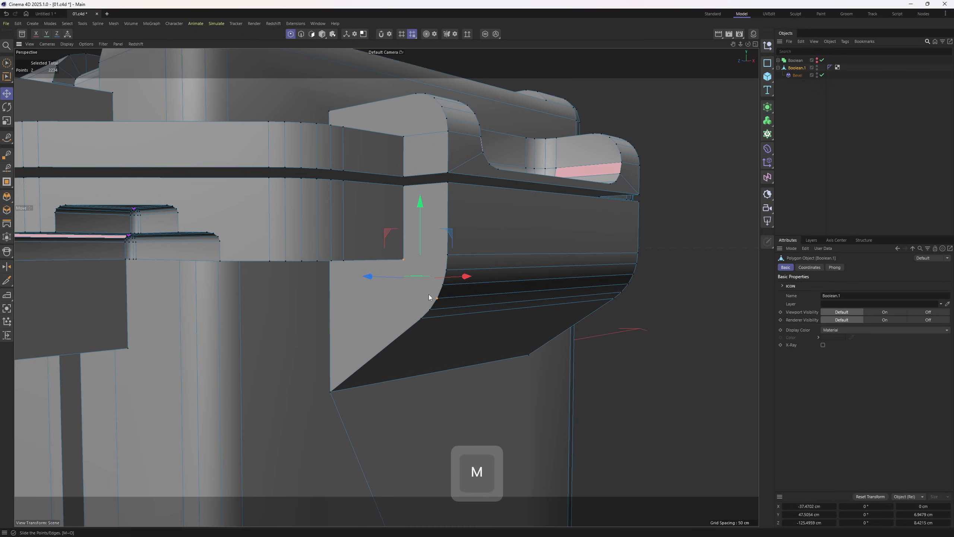
key(3)
alt+drag(429, 294, 413, 272)
click(408, 300)
key(1)
key(m)
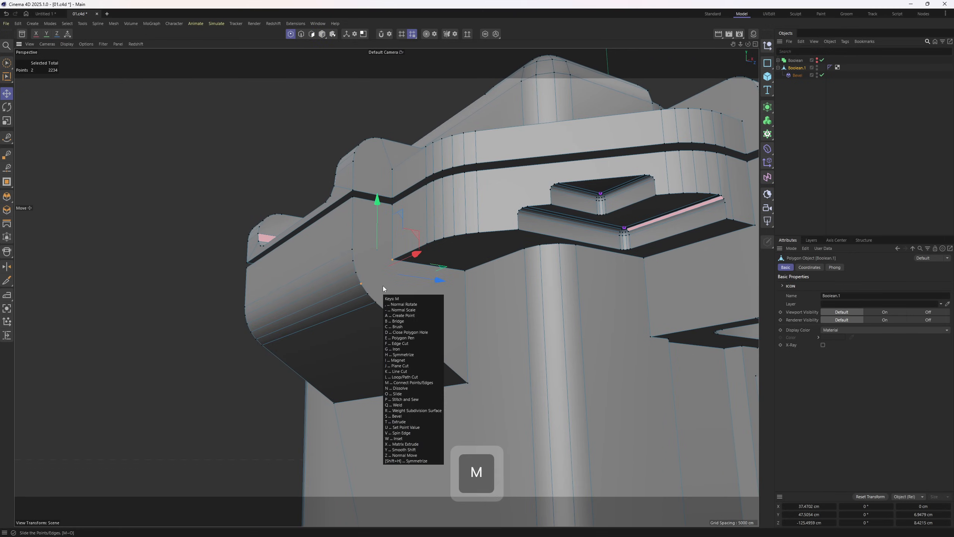
On the container's opposite end, connect one handle recess curve point to the handle's lower outer corner point.
scroll(384, 286, down, 8)
alt+drag(389, 294, 479, 317)
alt+drag(424, 277, 522, 273)
scroll(443, 250, up, 8)
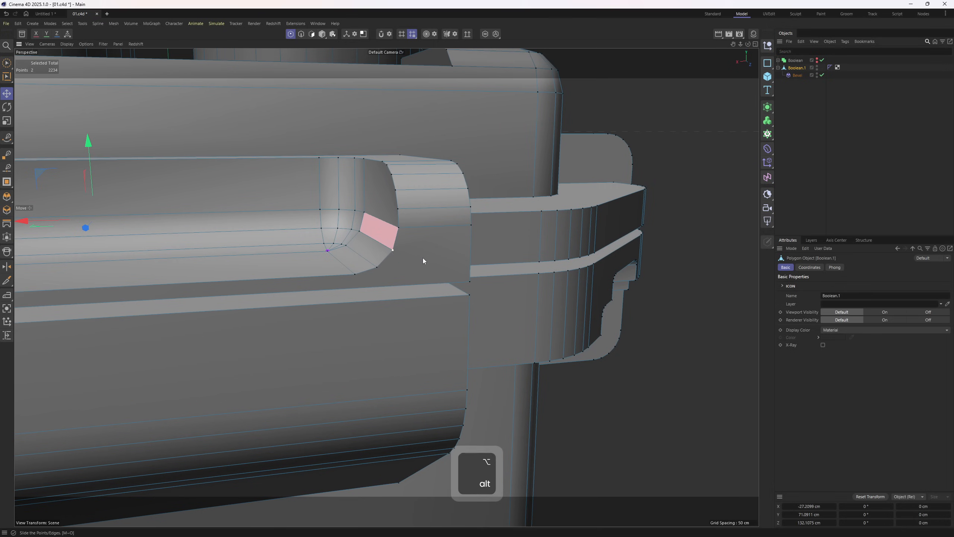
alt+drag(422, 258, 387, 251)
click(391, 244)
shift+click(469, 280)
key(m)
key(m)
Connect the recess curve point to the lower outer corner point on the other side of the opposite end's handle.
scroll(483, 271, down, 6)
scroll(320, 231, up, 5)
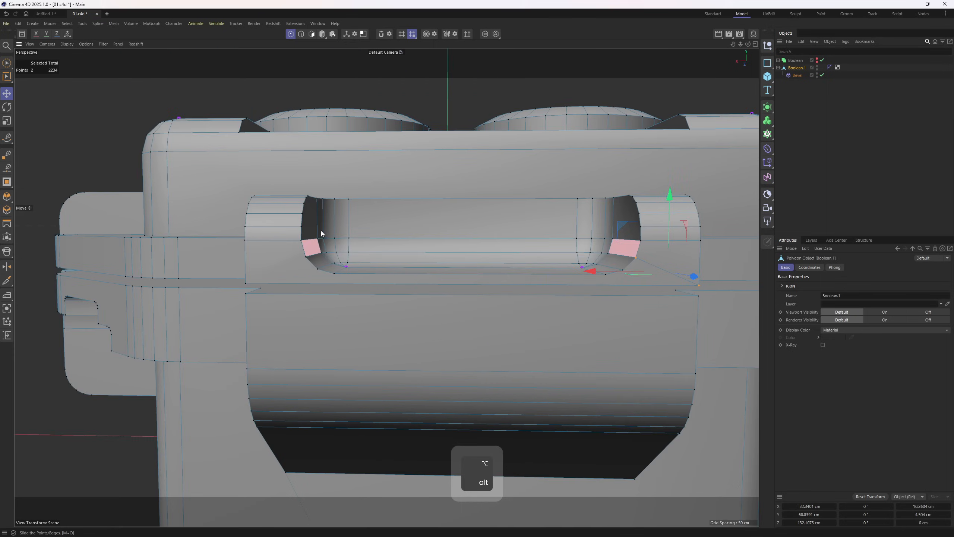
alt+drag(321, 231, 332, 258)
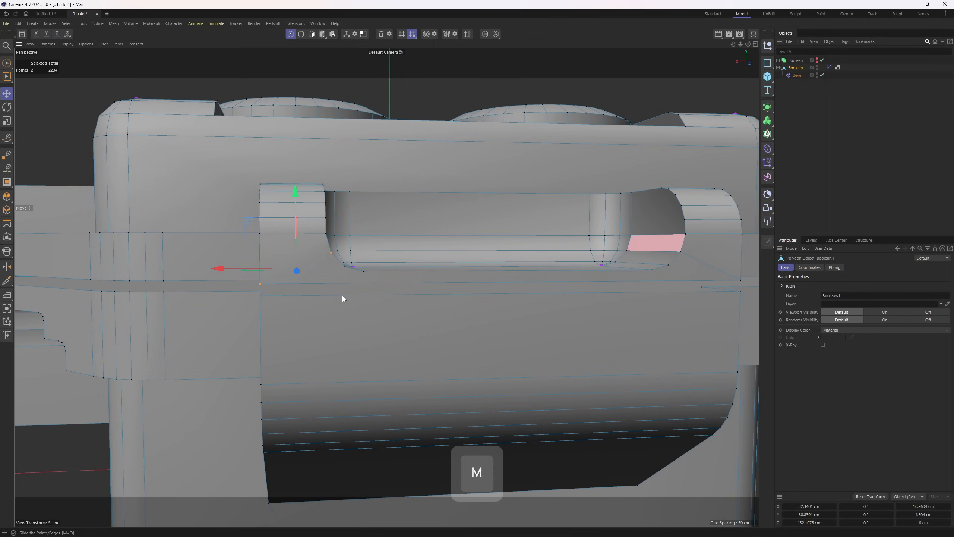
scroll(347, 252, up, 5)
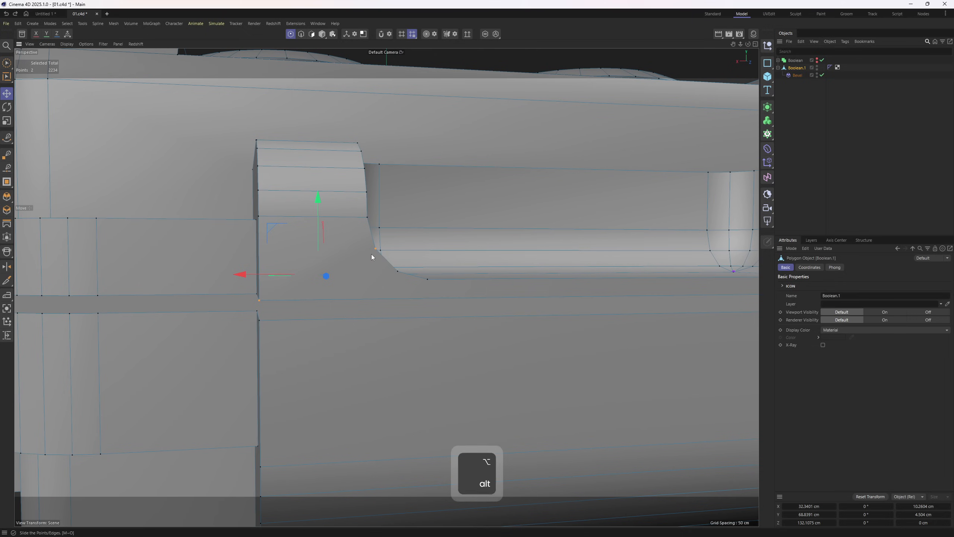
shift+click(374, 250)
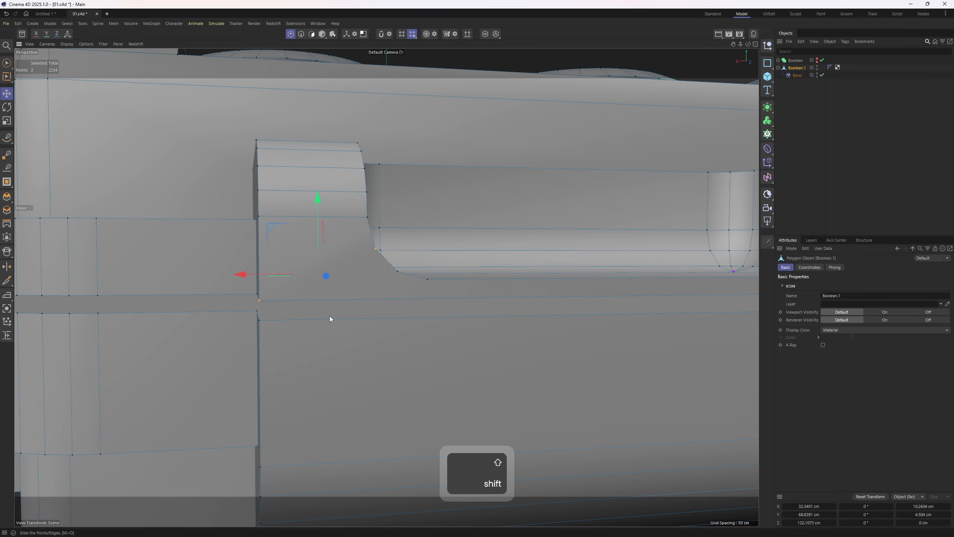
alt+drag(355, 254, 322, 257)
key(m)
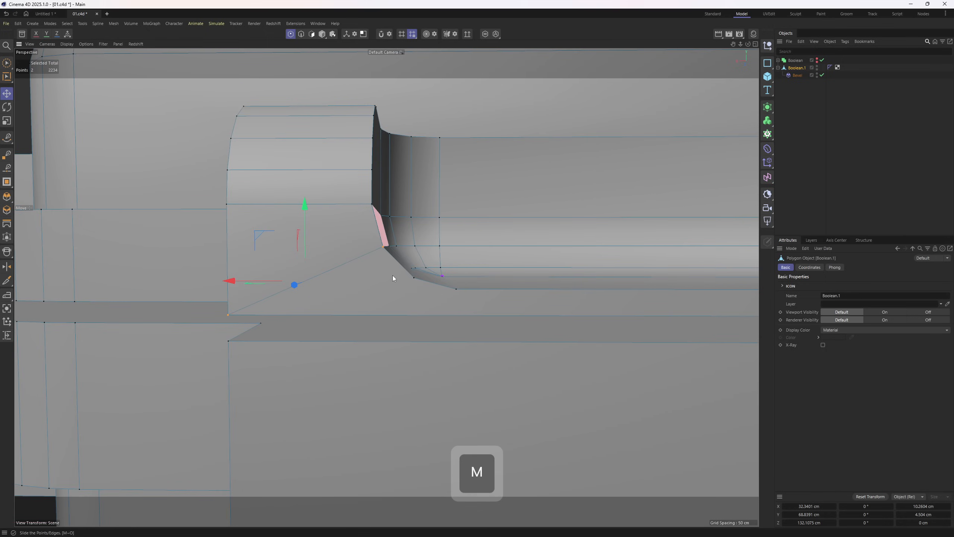
Connect the inner corners to curve points on the upper and lower halves of the opposite-end handle's side face.
alt+drag(392, 275, 344, 262)
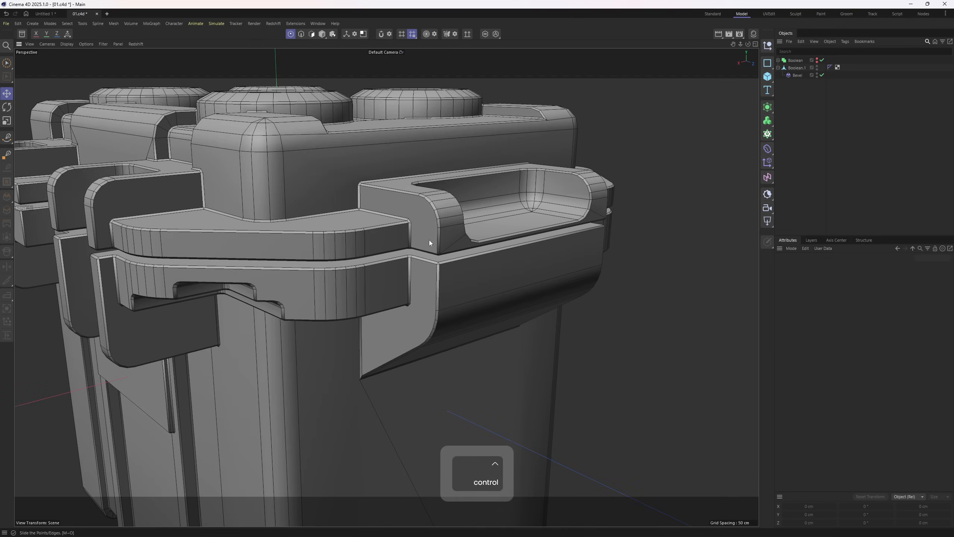
key(ctrl+z)
key(m)
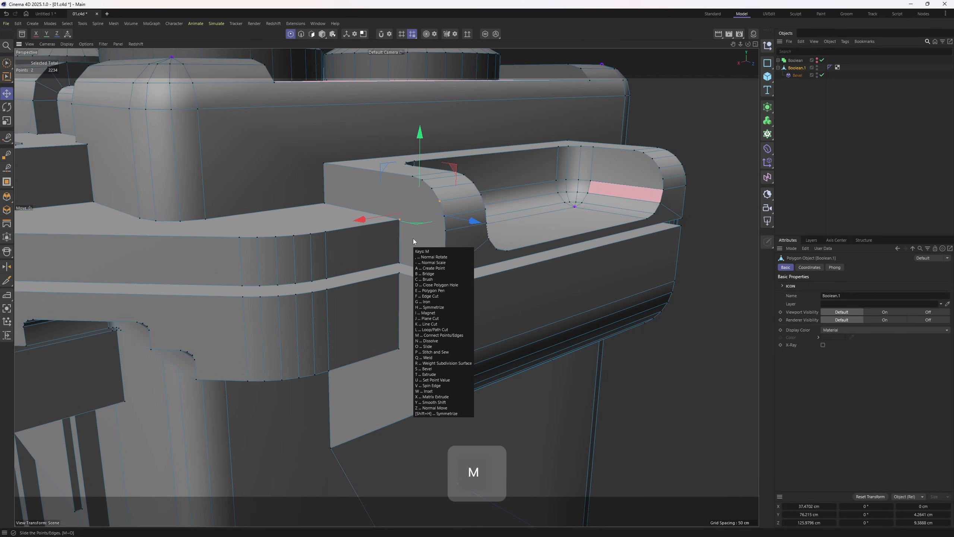
shift+click(438, 391)
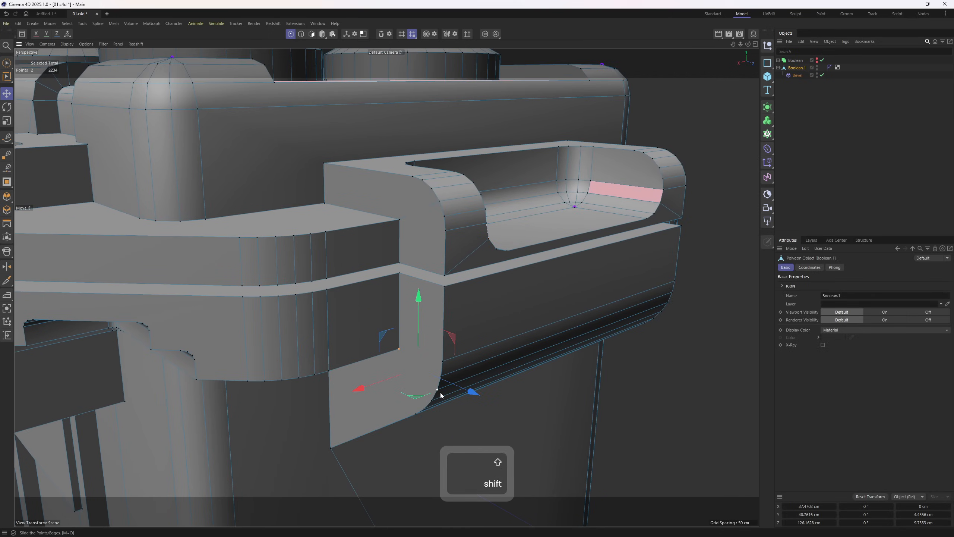
key(m)
alt+drag(469, 365, 479, 326)
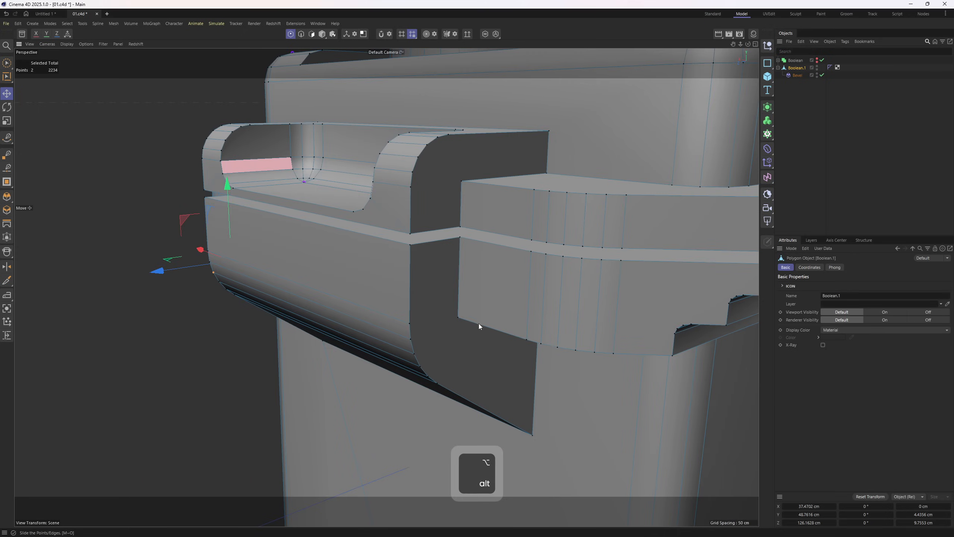
Connect the inner corners to the lower and upper curve points on the same handle's other side face.
alt+drag(440, 362, 449, 334)
shift+click(424, 360)
key(m)
key(m)
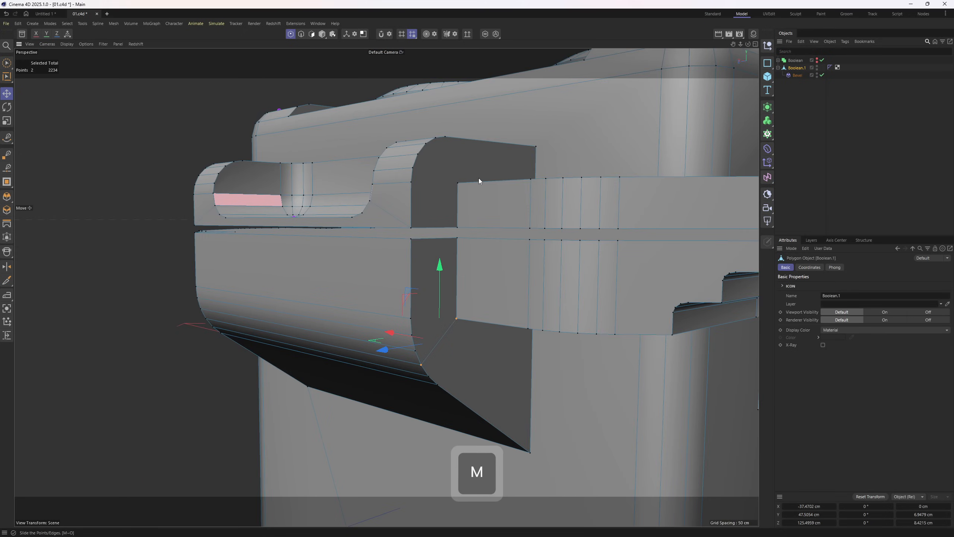
alt+drag(479, 178, 451, 237)
click(410, 203)
shift+click(442, 233)
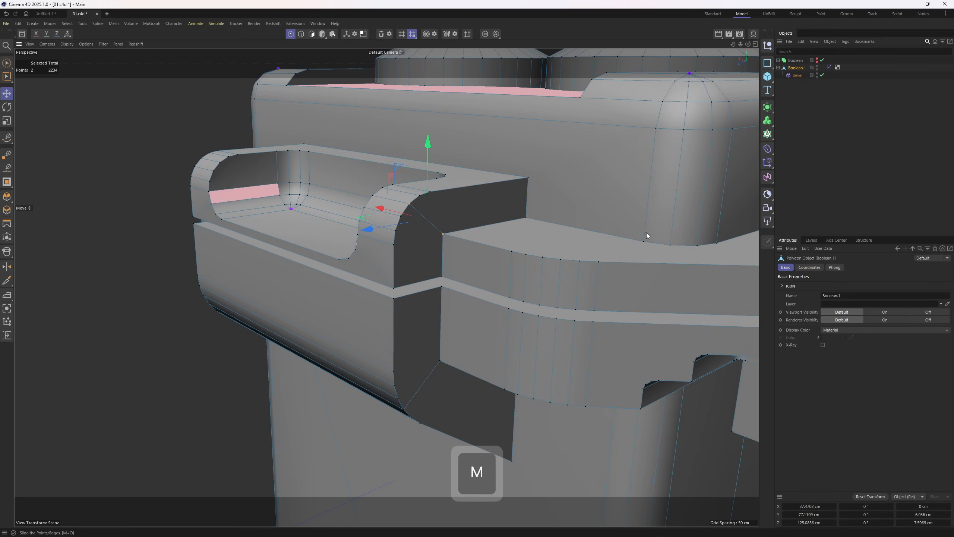
click(879, 198)
Try to move the corner point where the raised lid section meets the ring's base.
alt+drag(443, 196, 384, 259)
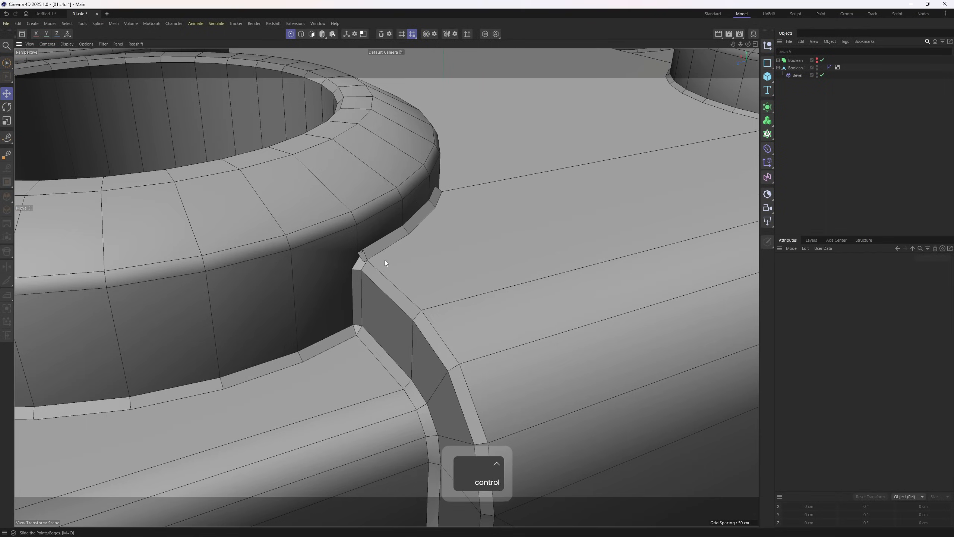
key(ctrl+z)
alt+drag(394, 213, 339, 276)
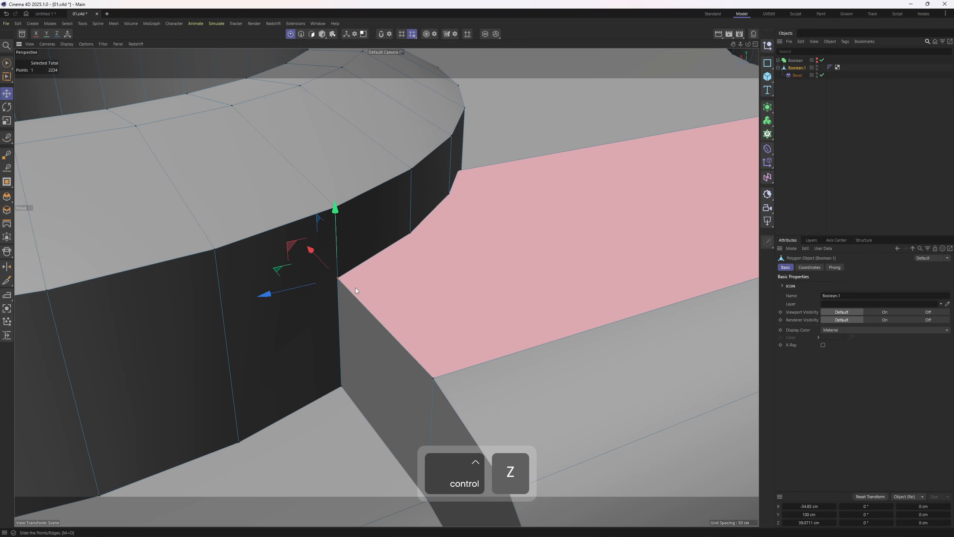
key(ctrl+z)
key(ctrl+z)
key(ctrl+z)
drag(335, 239, 337, 231)
drag(302, 280, 307, 281)
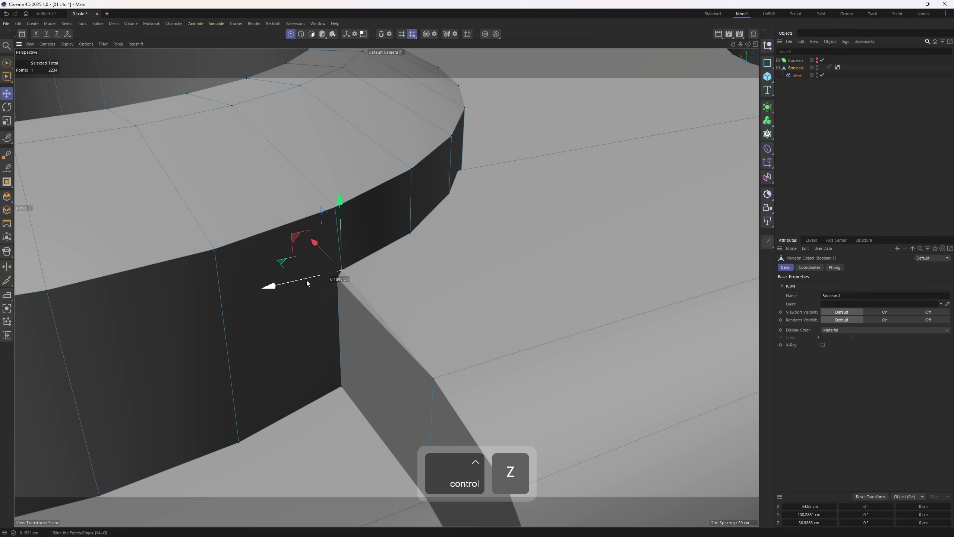
key(ctrl+z)
key(ctrl+z)
Weld the duplicate points at the raised lid corners against the rings using the Polygon Pen with Auto Weld.
right_click(449, 190)
click(456, 210)
click(338, 276)
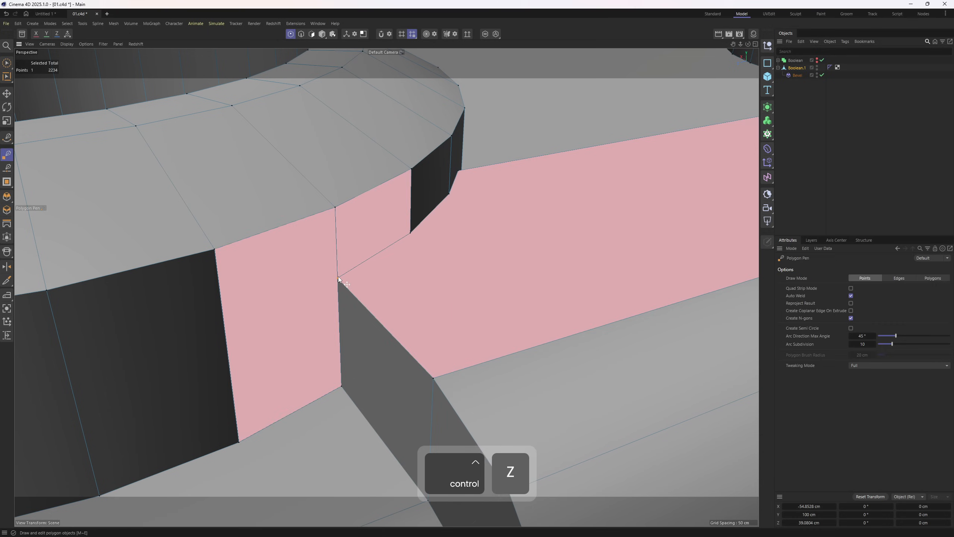
alt+drag(414, 259, 285, 256)
scroll(343, 257, up, 3)
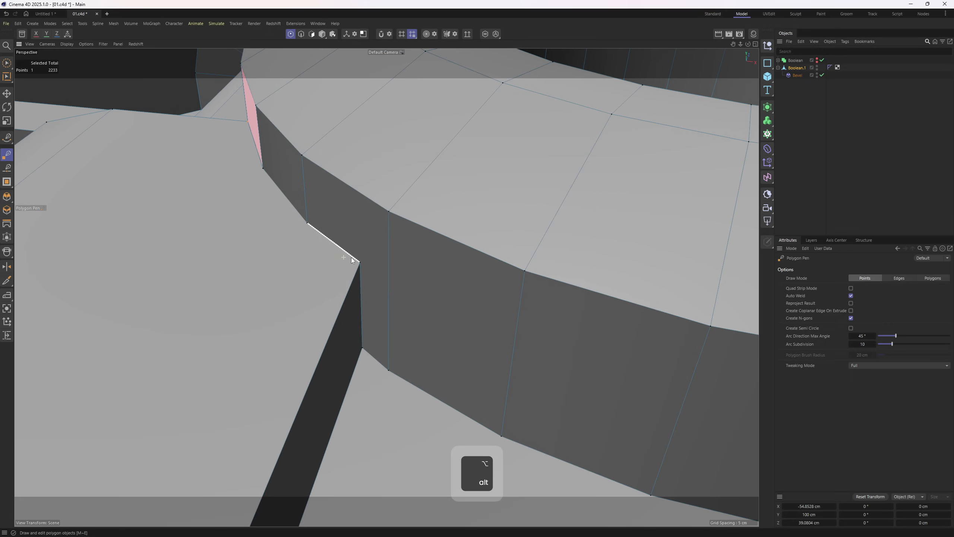
click(359, 262)
key(ctrl+z)
Examine the bevelled ring bases and the lid grooves between them for remaining artefacts.
scroll(385, 284, down, 6)
alt+drag(386, 285, 246, 253)
alt+drag(469, 249, 112, 237)
click(839, 162)
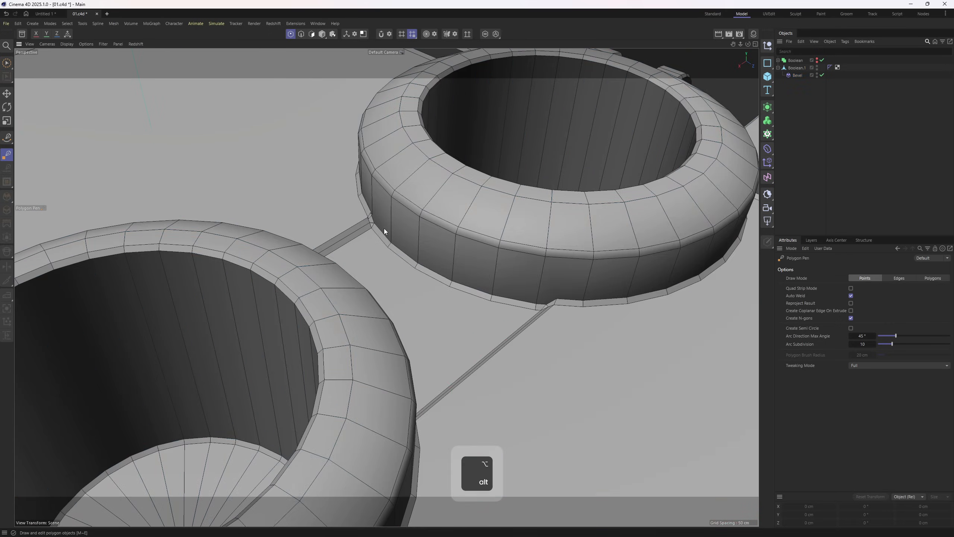
alt+drag(361, 223, 370, 247)
scroll(401, 241, up, 2)
key(ctrl+z)
scroll(373, 250, up, 5)
scroll(370, 248, down, 5)
click(831, 165)
alt+drag(574, 251, 536, 268)
scroll(512, 249, up, 5)
key(ctrl+z)
Weld the duplicate point where the narrow groove between two rings meets the ring's base with the Polygon Pen.
alt+scroll(455, 238, up, 5)
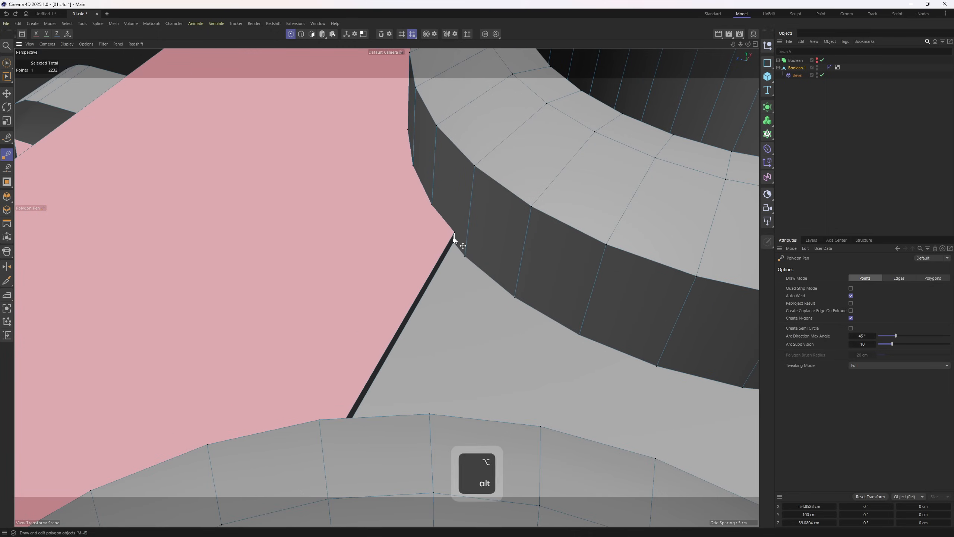
alt+drag(443, 220, 560, 257)
click(553, 258)
key(ctrl+z)
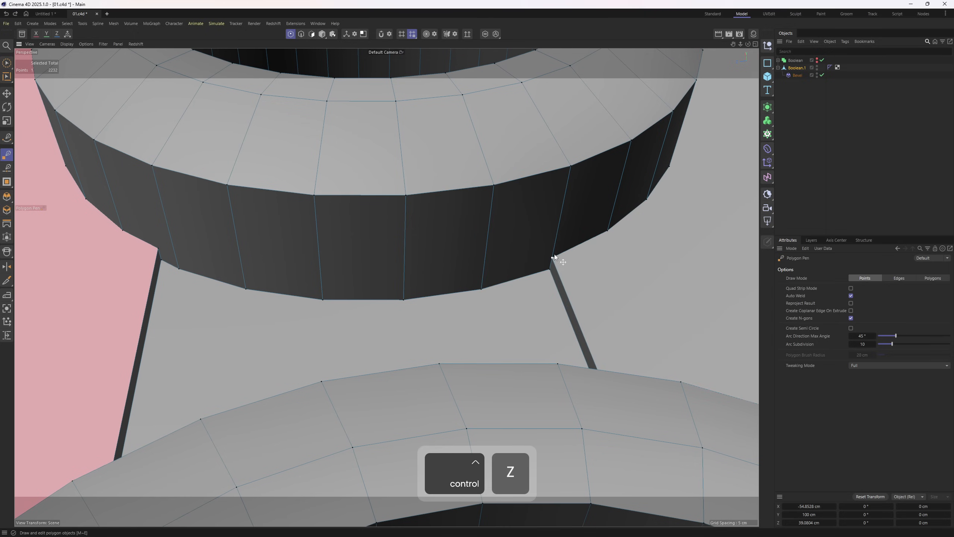
alt+scroll(552, 258, down, 5)
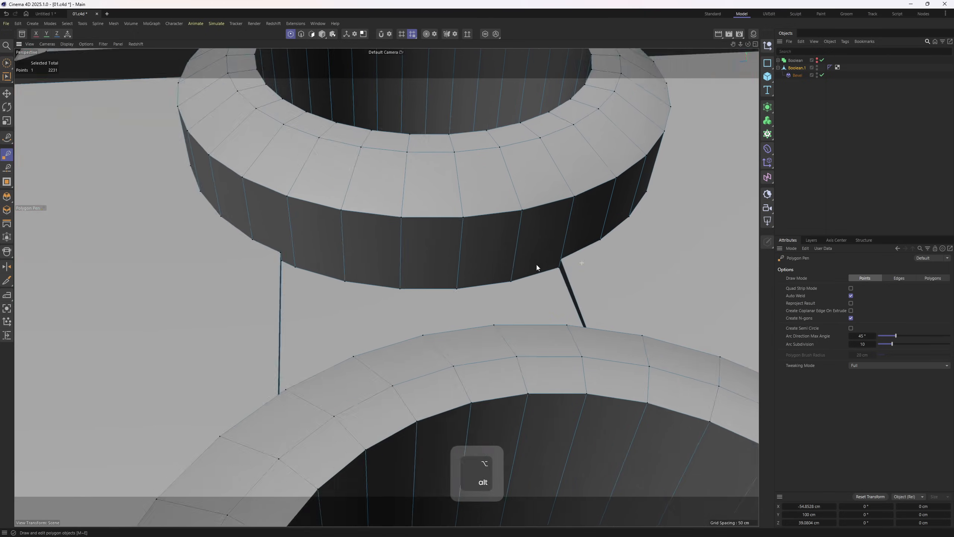
alt+scroll(436, 222, up, 5)
Connect the groove corners on both sides of the ring's base to nearby points on its upper edge.
key(e)
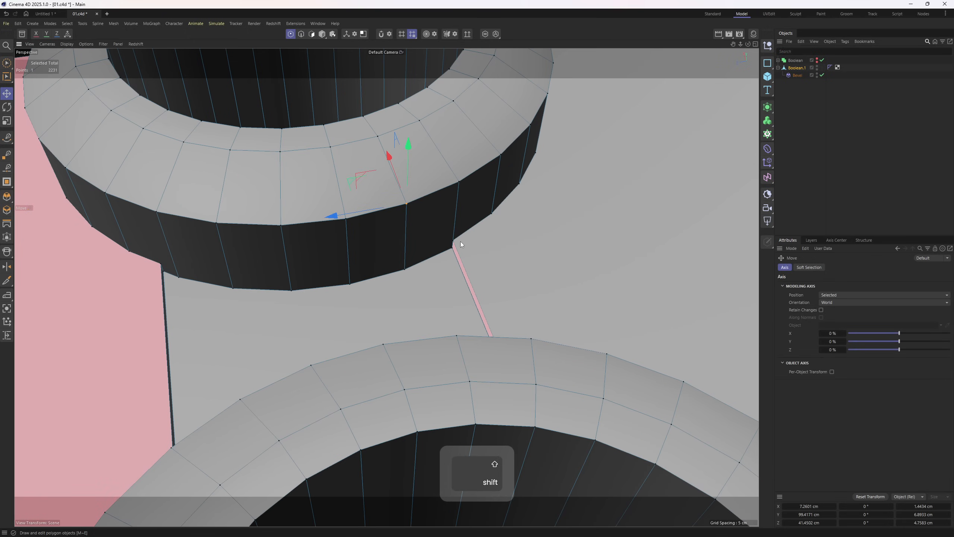
shift+click(461, 241)
alt+drag(407, 232, 252, 277)
click(252, 277)
shift+click(252, 205)
key(m)
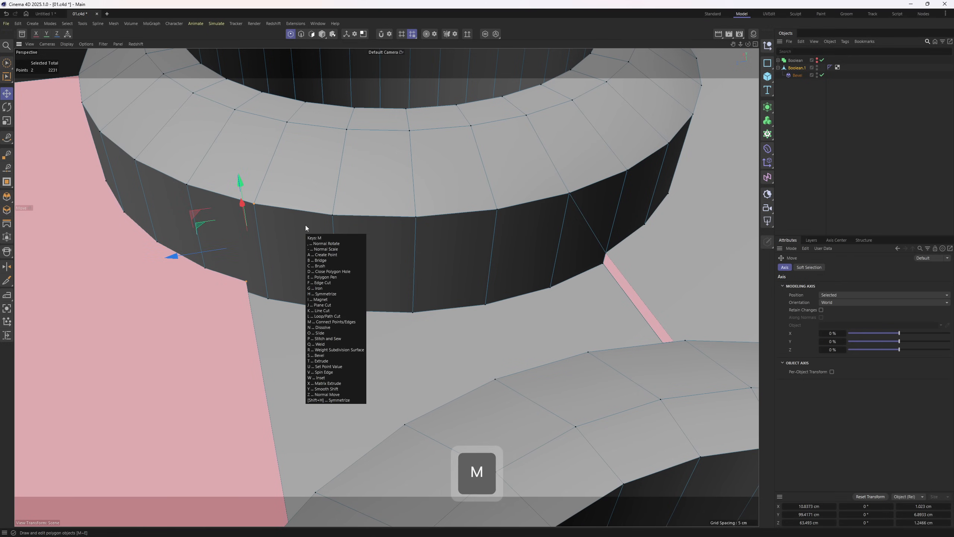
key(m)
Examine the bevelled ring bases from several angles in Gouraud Shading without lines.
key(e)
key(3)
click(246, 259)
alt+drag(246, 259, 427, 285)
click(426, 285)
alt+drag(293, 248, 390, 220)
key(ctrl+z)
click(372, 195)
drag(369, 170, 338, 198)
click(935, 148)
scroll(240, 187, down, 4)
alt+drag(227, 191, 492, 228)
scroll(242, 256, up, 3)
key(n)
key(a)
scroll(402, 205, down, 3)
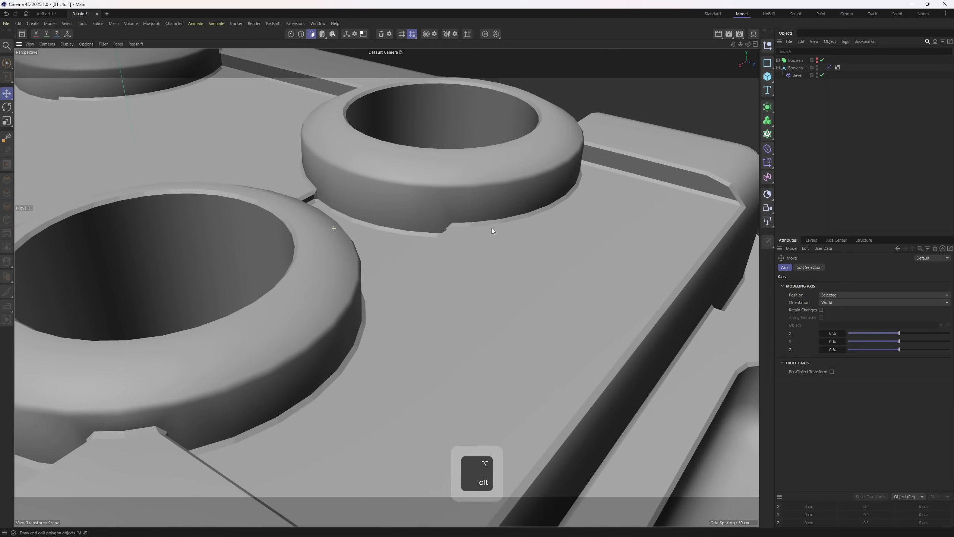
In point mode, weld the stray point at the raised lid corner against the outer ring with the Polygon Pen.
key(1)
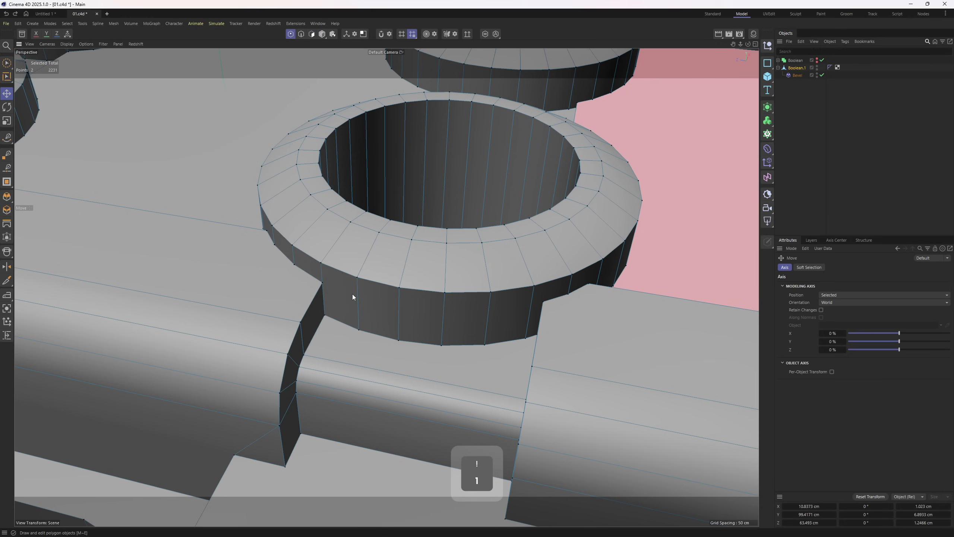
key(e)
scroll(325, 286, up, 2)
scroll(326, 285, down, 3)
alt+drag(331, 275, 370, 302)
scroll(265, 281, down, 3)
scroll(331, 289, up, 3)
key(e)
click(328, 283)
key(e)
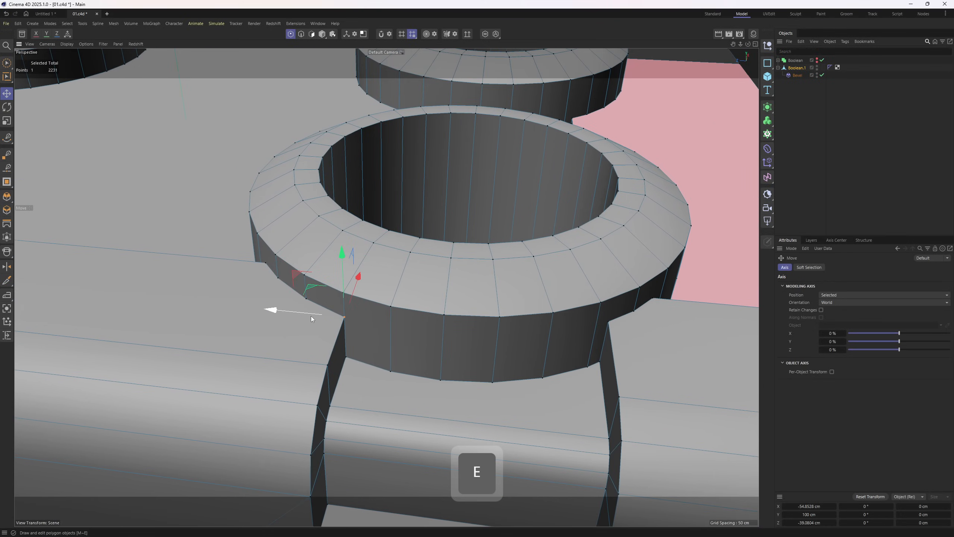
scroll(363, 307, up, 4)
key(m)
key(w)
key(m)
key(e)
drag(331, 335, 330, 324)
click(933, 183)
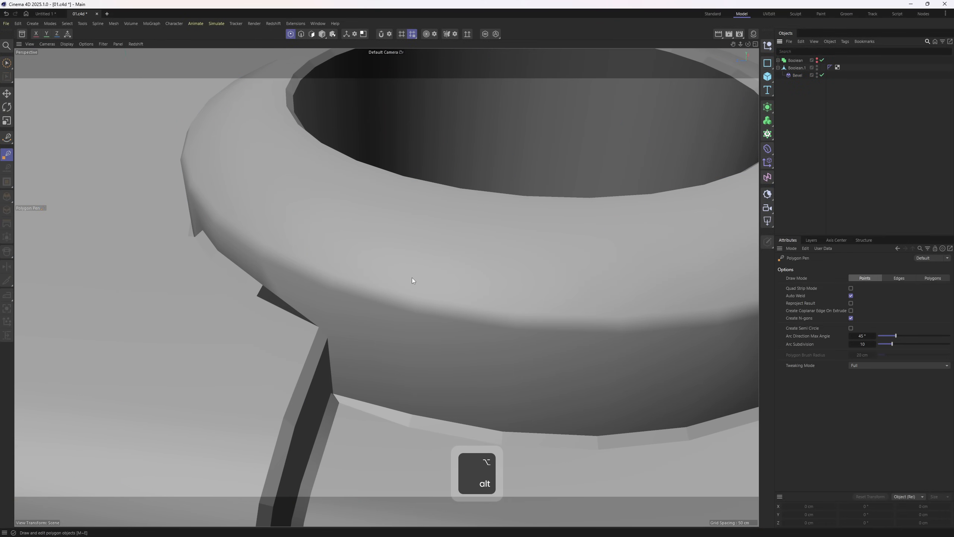
Connect the welded lid corner to the adjacent point on the outer ring.
alt+drag(412, 277, 406, 314)
key(ctrl+z)
key(e)
shift+click(439, 305)
click(902, 177)
Connect the corner point at the ring's other groove side to the nearby upper-edge point of the ring.
alt+drag(443, 244, 557, 232)
key(ctrl+z)
click(436, 294)
shift+click(420, 254)
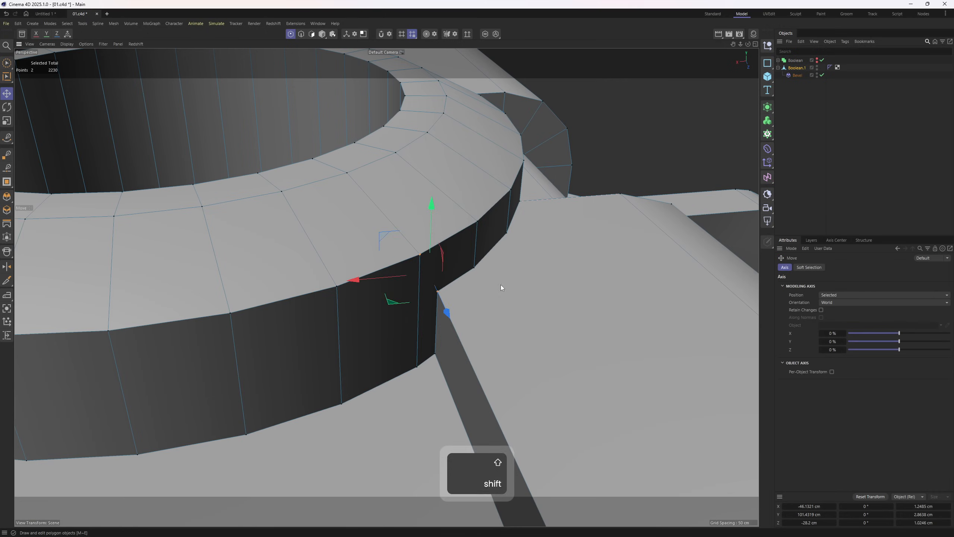
click(902, 176)
alt+drag(469, 263, 558, 253)
Weld the duplicate points at the next groove corner on the ring's base with the Weld tool.
key(ctrl+z)
click(322, 354)
alt+drag(356, 331, 336, 364)
key(m)
key(q)
click(337, 354)
Connect the groove corner to the ring's upper edge with a diagonal edge across the ring wall.
key(e)
click(311, 354)
key(Return)
key(Return)
click(375, 401)
alt+drag(375, 400, 383, 364)
click(884, 194)
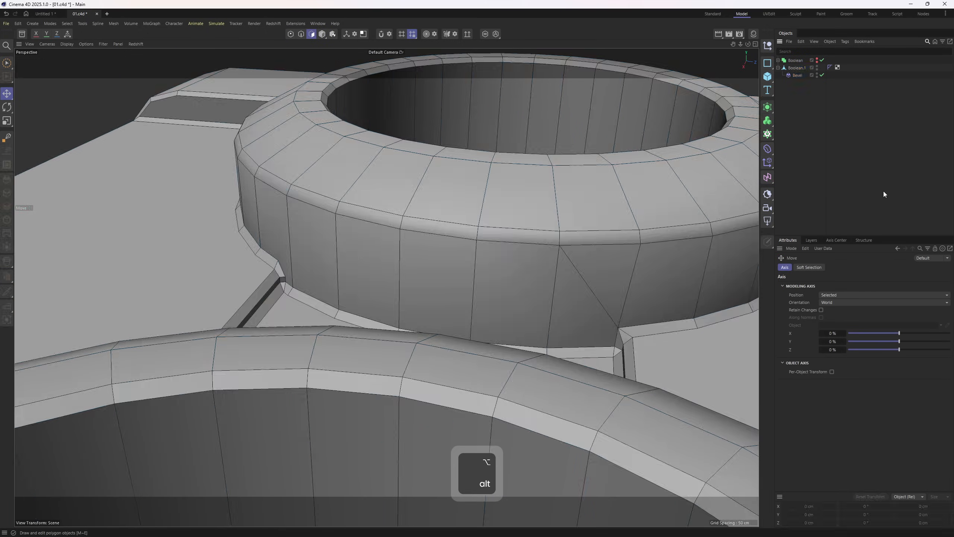
Connect the groove corner on the middle ring's base to the neighbouring upper-edge point of that ring.
alt+drag(526, 259, 285, 260)
key(ctrl+z)
key(Return)
click(272, 255)
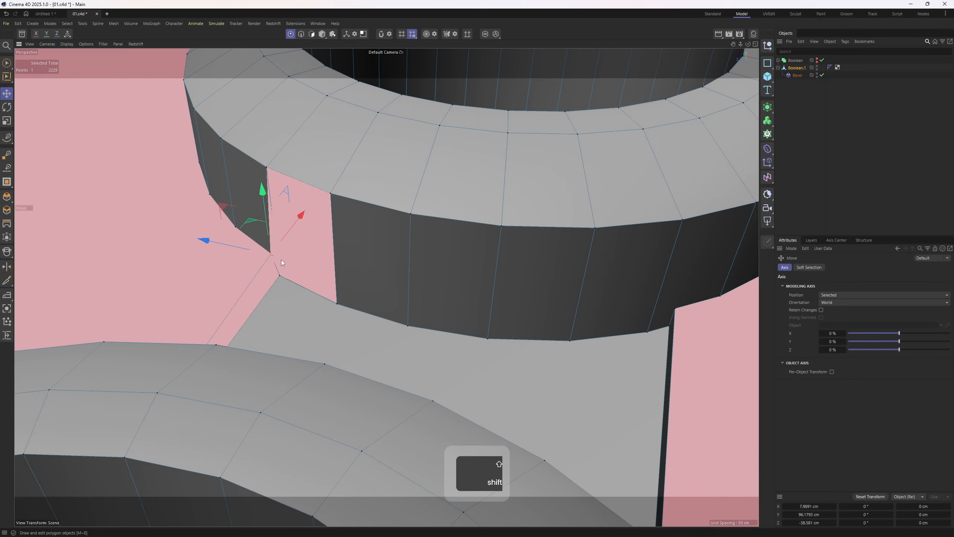
key(q)
click(289, 269)
click(781, 193)
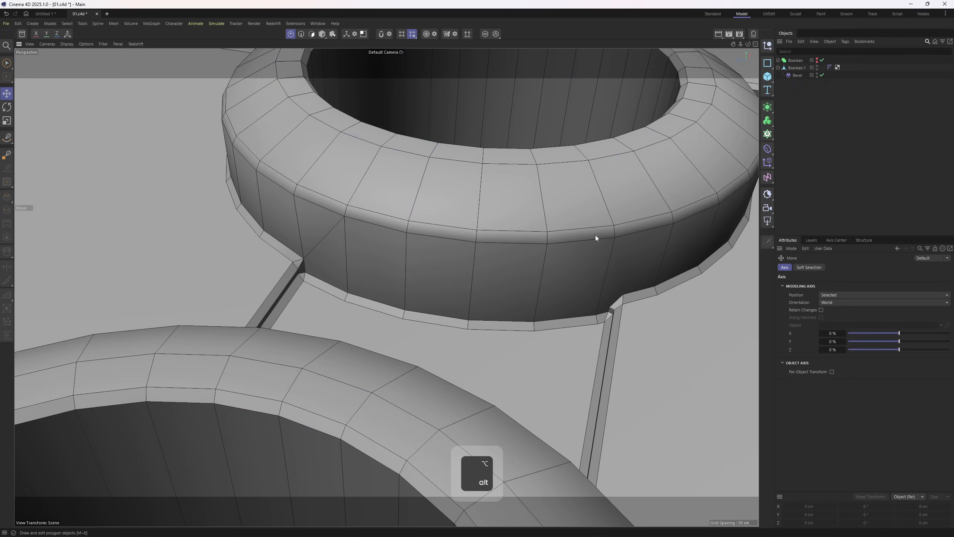
Weld the duplicate points at the other groove corner of the same ring's base.
key(ctrl+z)
alt+drag(595, 235, 485, 252)
shift+click(504, 298)
click(779, 193)
key(ctrl+z)
scroll(526, 289, up, 3)
click(504, 309)
click(781, 193)
alt+drag(508, 307, 532, 258)
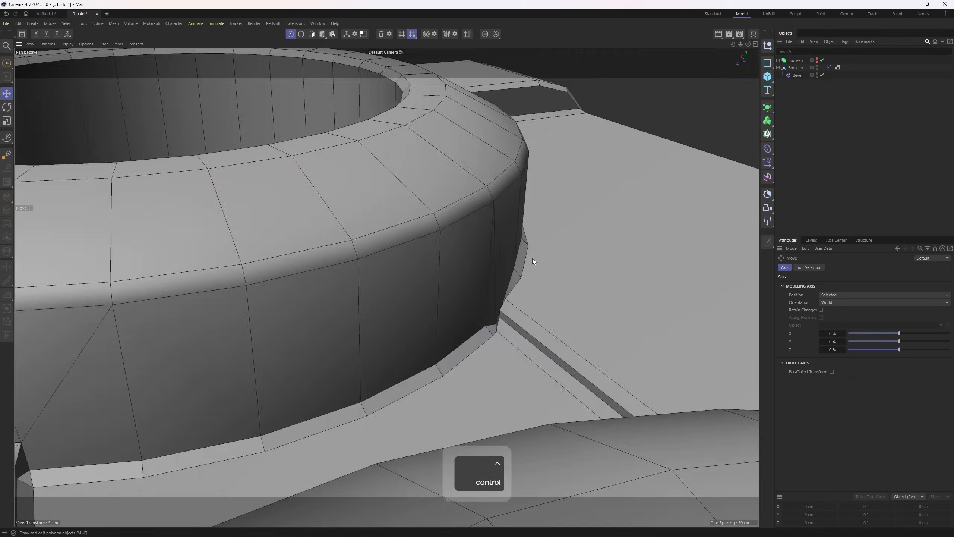
In edge mode, dissolve the unwanted edge on the ring wall beside the groove corner.
scroll(525, 271, up, 3)
key(ctrl+z)
alt+drag(506, 346, 496, 320)
key(2)
click(426, 326)
key(ctrl+BackSpace)
click(793, 169)
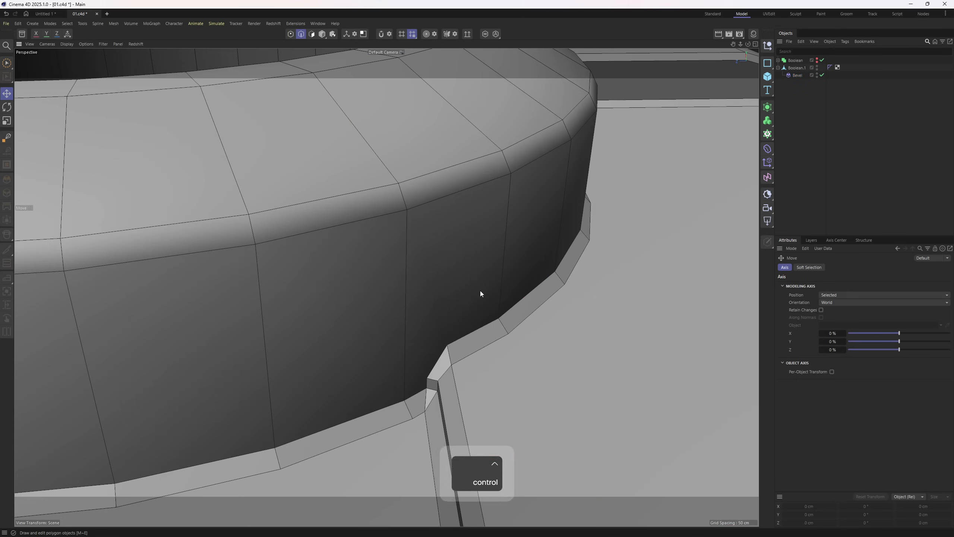
Join the groove corner point to the adjacent point on the ring after the edge removal.
key(ctrl+z)
shift+click(490, 171)
click(798, 158)
key(ctrl+z)
scroll(470, 298, down, 5)
click(793, 169)
alt+drag(462, 281, 538, 244)
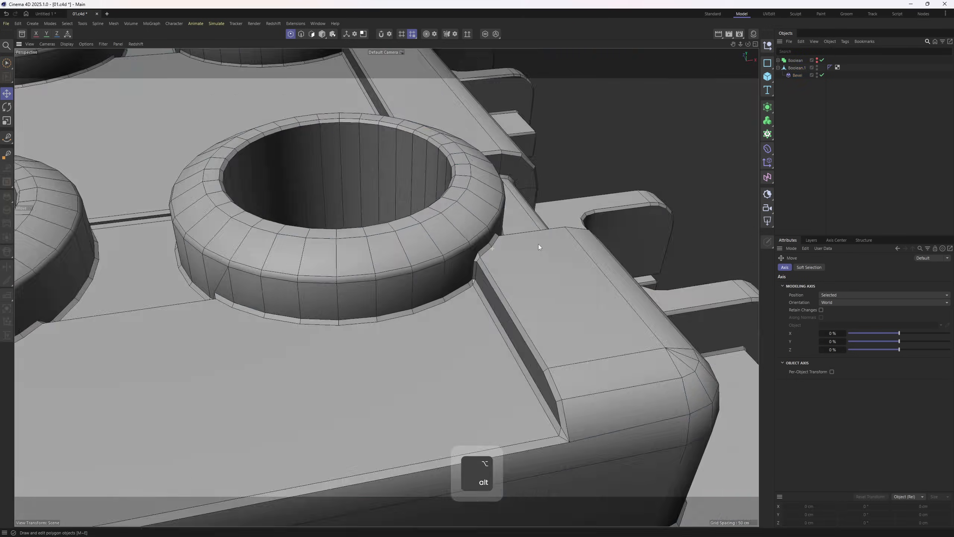
Connect the raised lid block's corner to the adjacent upper-edge point of the corner ring.
key(ctrl+z)
click(403, 264)
shift+click(427, 241)
alt+drag(341, 198, 409, 199)
Switch the viewport to Gouraud Shading and examine the bevels around the corner ring.
click(793, 169)
scroll(366, 256, down, 5)
alt+drag(366, 255, 356, 225)
key(n)
key(a)
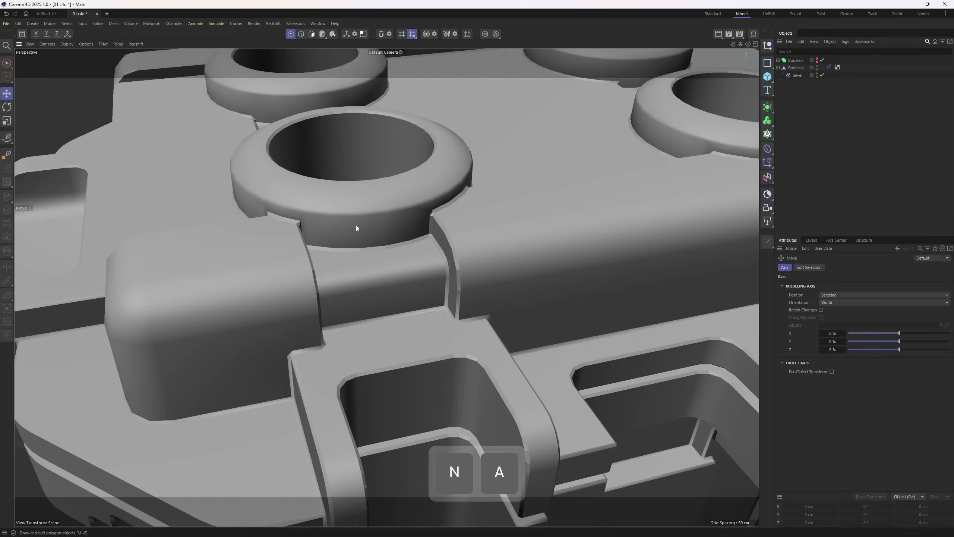
Weld the duplicate point where the raised lid block meets the corner ring's base using the Polygon Pen.
key(ctrl+z)
scroll(455, 218, up, 5)
click(430, 226)
key(m)
key(e)
drag(429, 225, 416, 241)
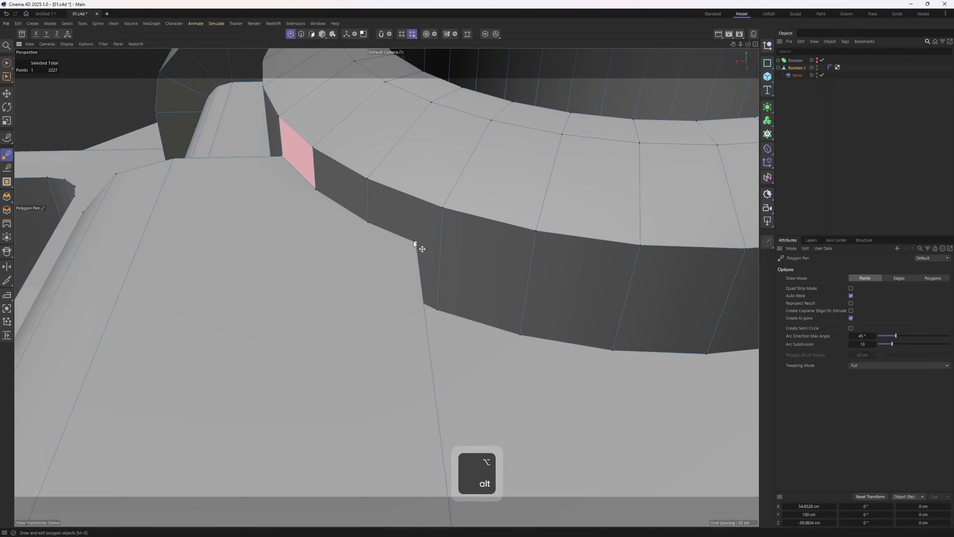
Undo the last edit and examine the beveled container's rings, lid and flange from several sides.
key(ctrl+z)
key(e)
click(793, 169)
scroll(309, 226, down, 5)
alt+drag(309, 227, 268, 218)
scroll(341, 264, down, 10)
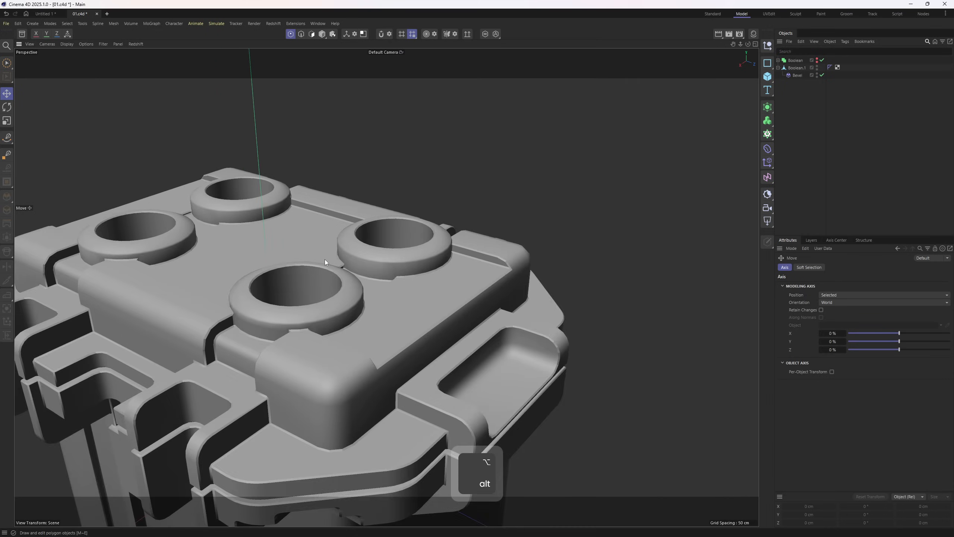
alt+drag(374, 225, 130, 290)
scroll(384, 289, up, 5)
scroll(129, 290, down, 4)
alt+drag(170, 333, 525, 225)
Select all polygons of the Boolean.1 mesh and store them as a polygon selection tag.
key(5)
key(e)
click(796, 68)
key(3)
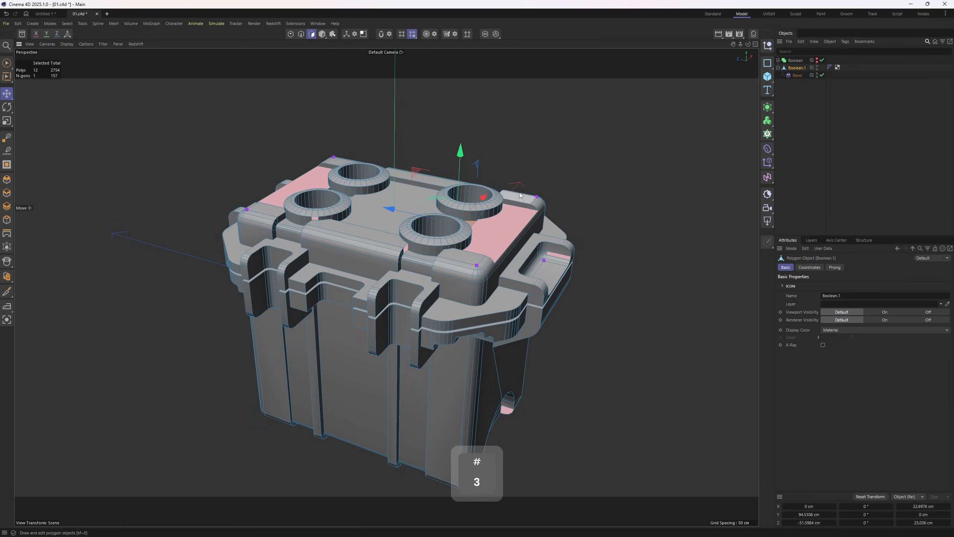
key(ctrl+a)
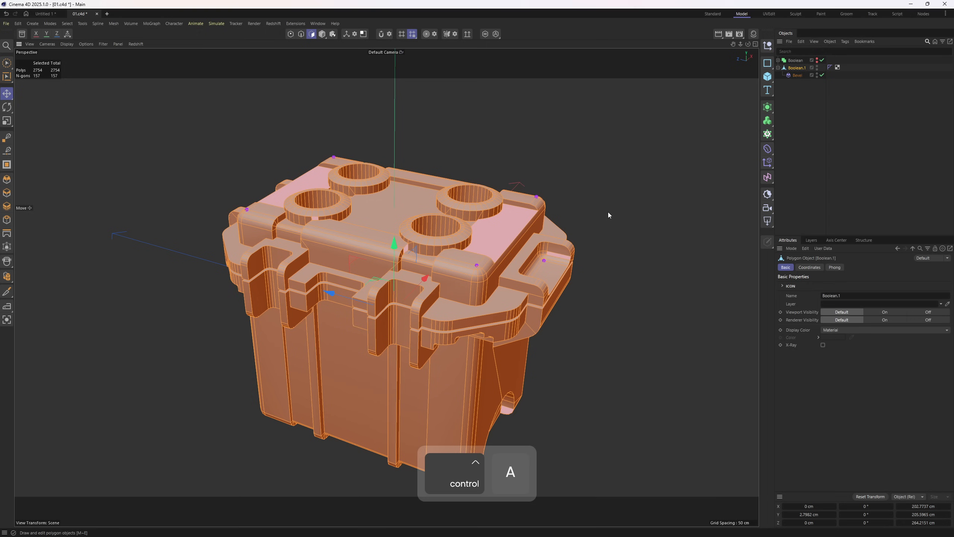
click(67, 24)
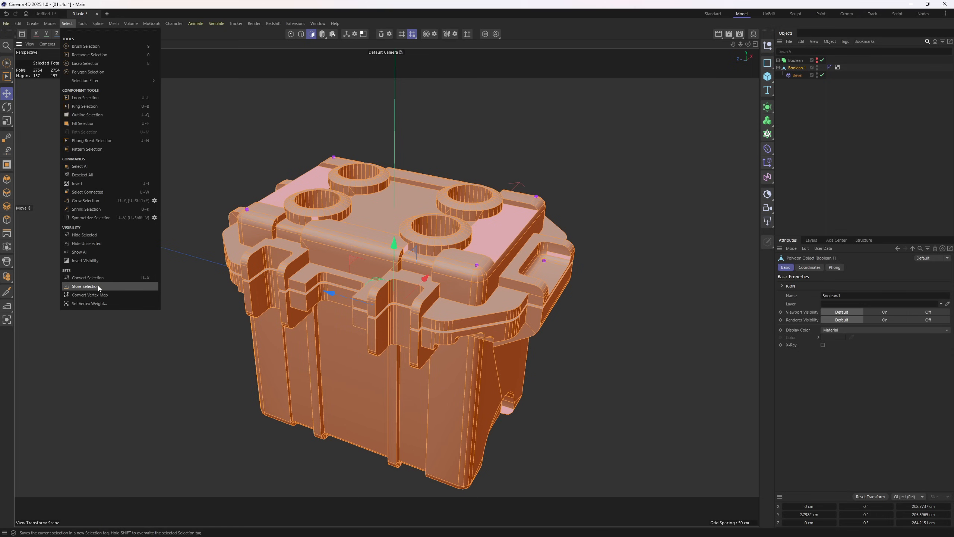
mouse_move(82, 23)
click(85, 286)
click(853, 74)
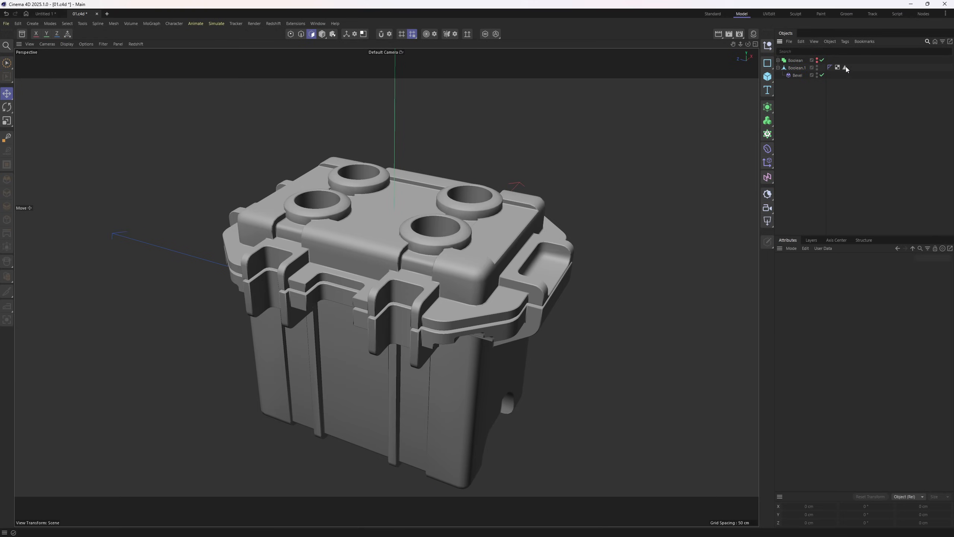
click(845, 67)
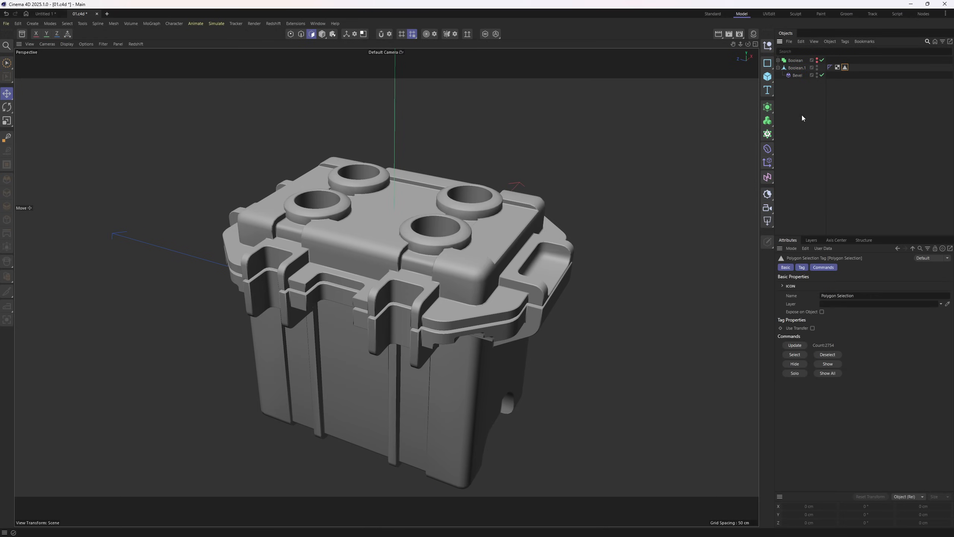
Turn off Check Mesh in the mesh checking settings with the Boolean.1 mesh selected.
click(797, 69)
key(e)
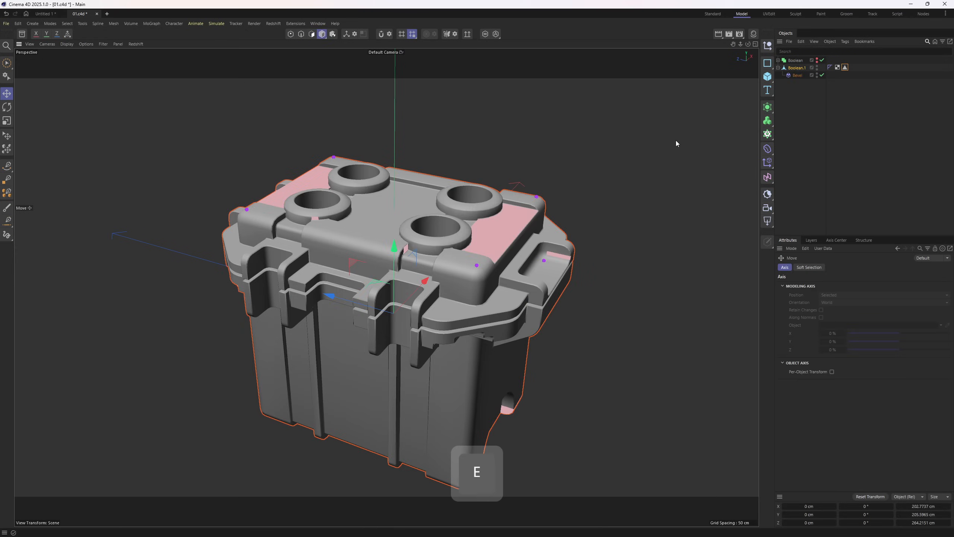
alt+drag(602, 120, 555, 141)
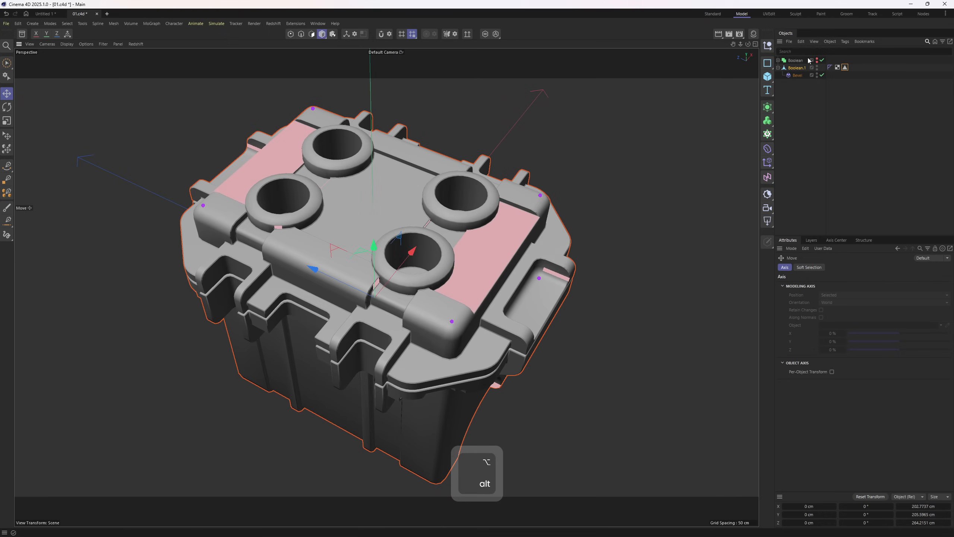
click(388, 34)
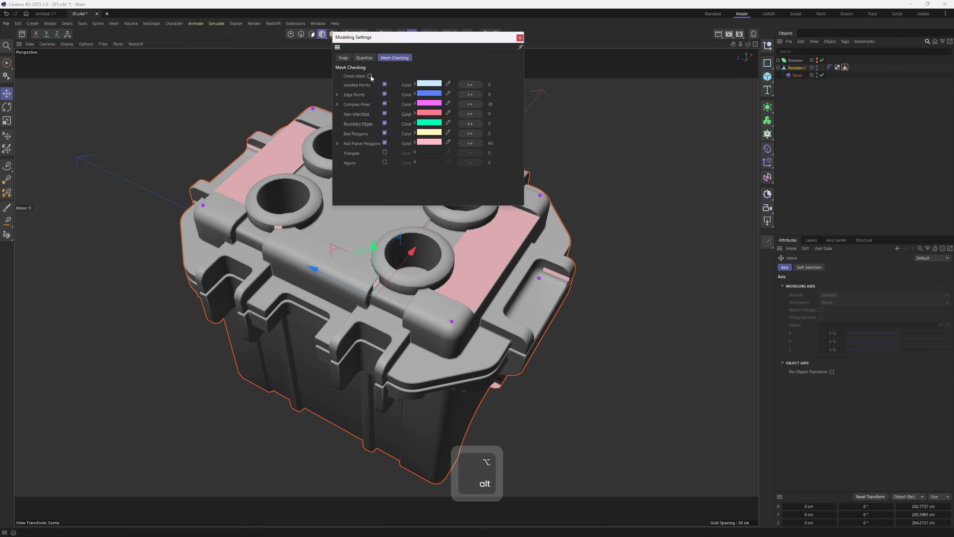
click(519, 37)
Bake Boolean.1 with its Bevel into a separate mesh using Current State to Object and Connect Objects + Delete, keeping the original hidden.
right_click(796, 69)
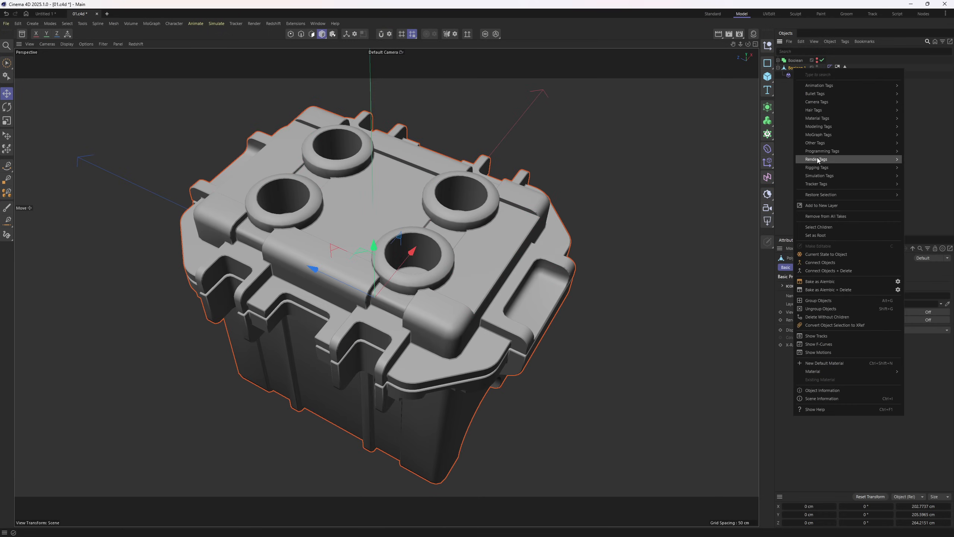
click(786, 84)
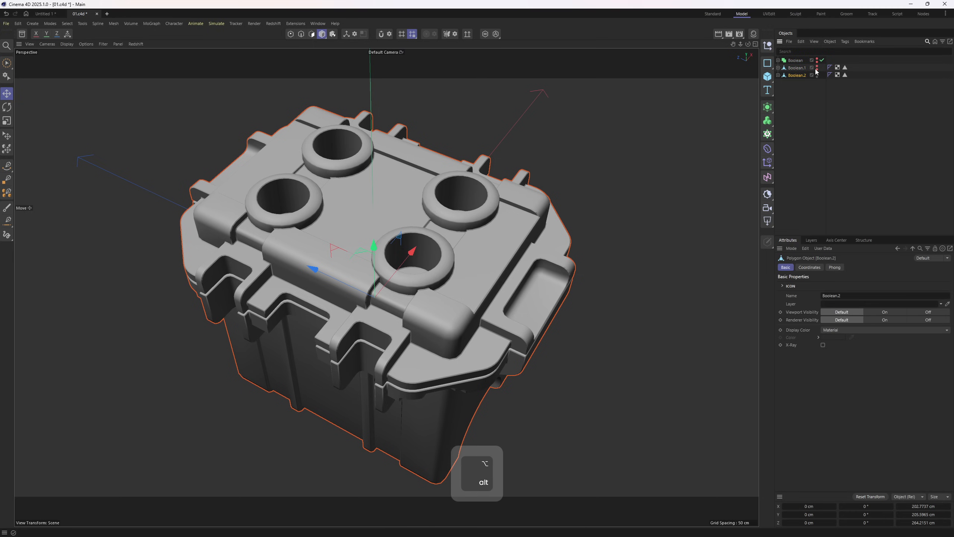
right_click(798, 76)
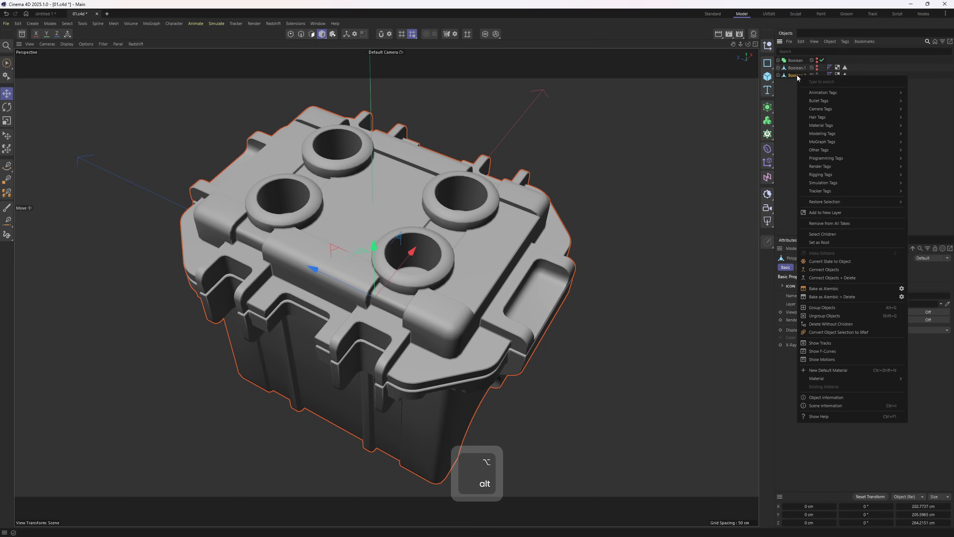
alt+click(829, 278)
key(e)
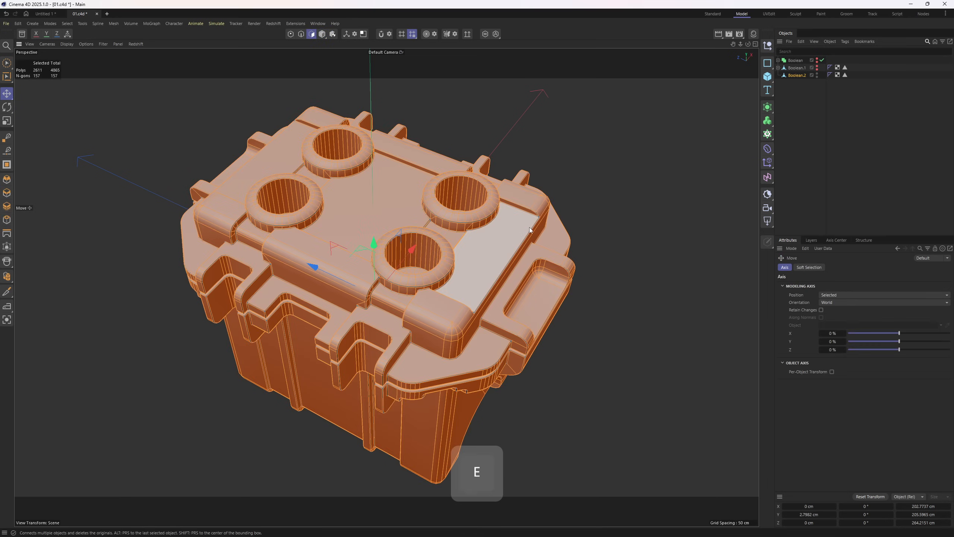
Set the viewport to Gouraud Shading and examine the baked mesh's surfaces around the latches, lid and flange.
alt+drag(529, 227, 644, 166)
click(645, 166)
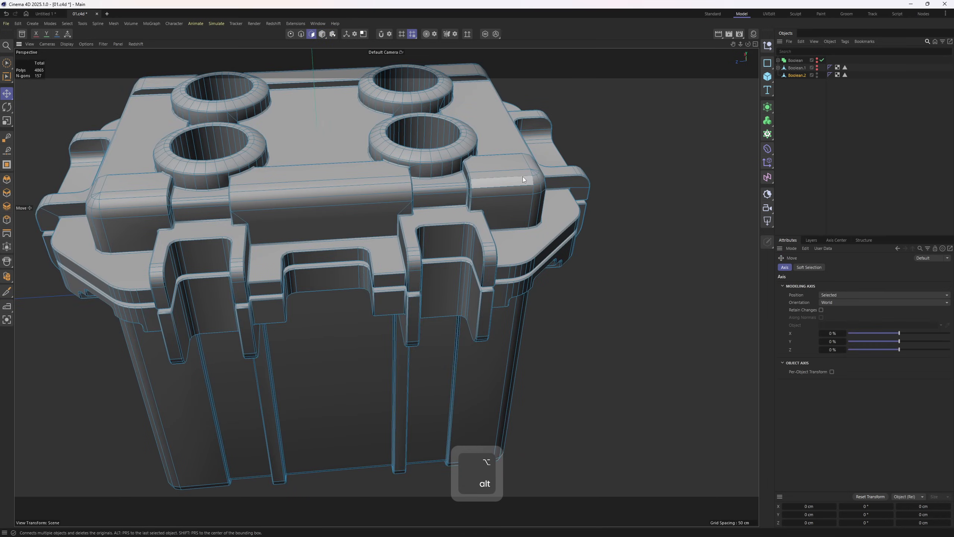
key(n)
key(a)
click(781, 172)
alt+drag(451, 236, 504, 162)
alt+right_drag(413, 177, 485, 194)
alt+drag(484, 194, 508, 212)
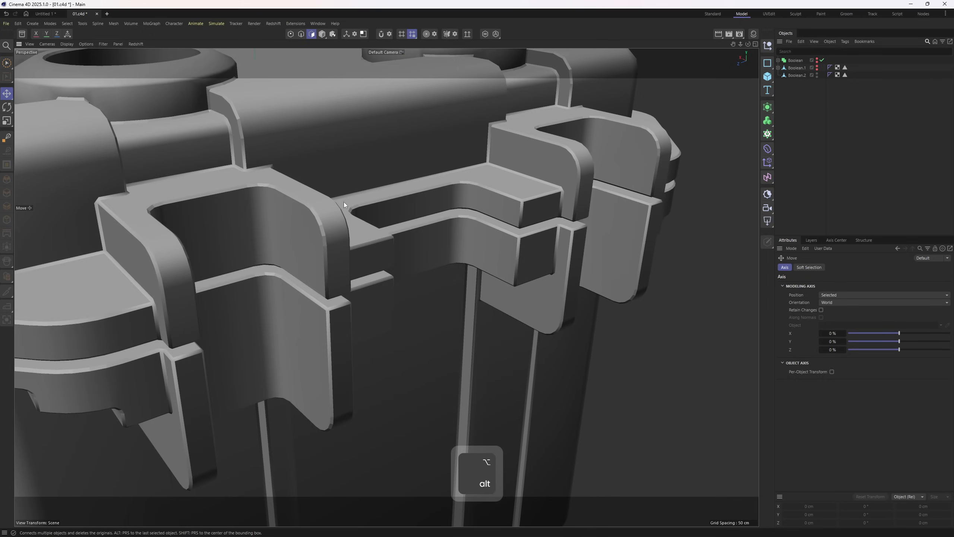
alt+middle_drag(320, 197, 331, 194)
alt+drag(331, 194, 324, 204)
alt+right_drag(324, 203, 303, 252)
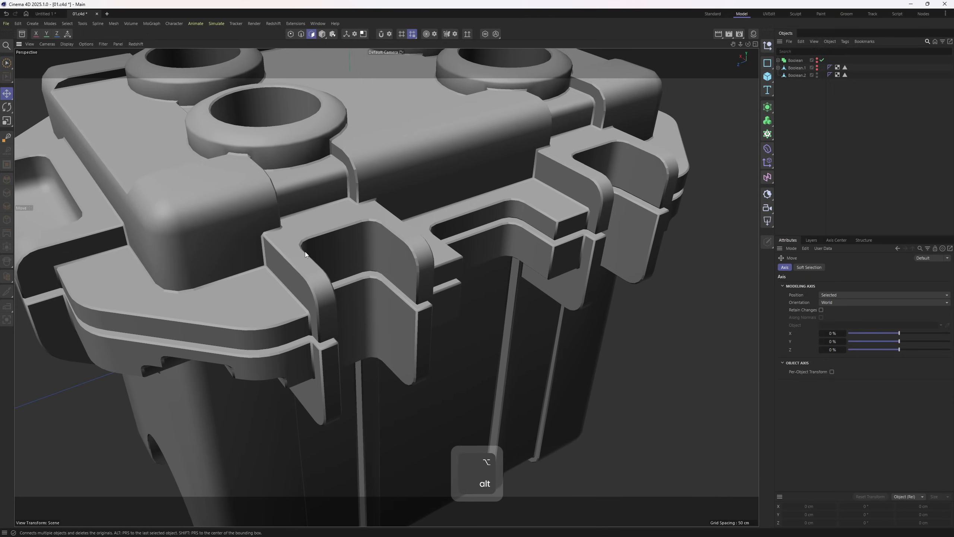
mouse_move(398, 243)
alt+mouse_down()
mouse_move(404, 260)
mouse_move(398, 246)
mouse_move(427, 236)
mouse_move(417, 242)
alt+mouse_up()
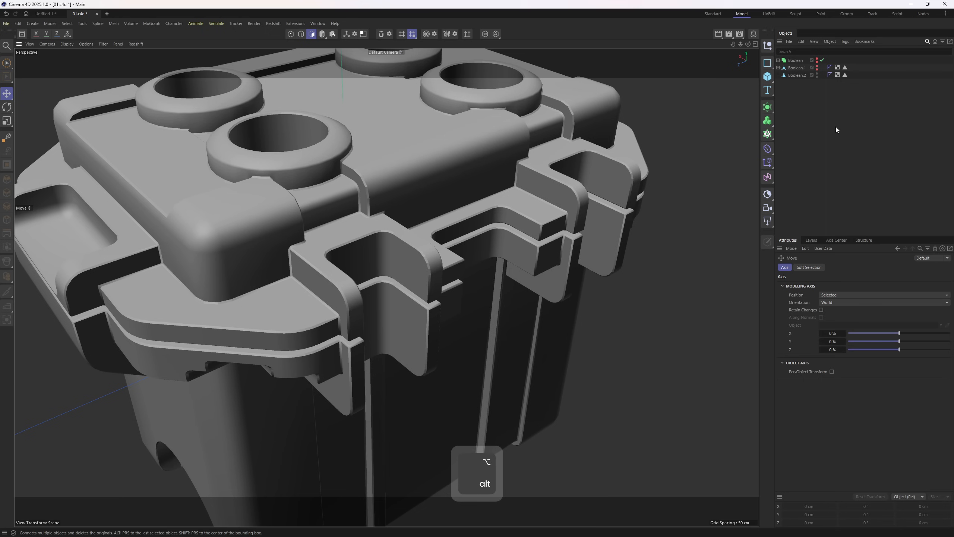
Restore the stored polygon selection on the baked mesh and invert it to select only the bevel polygons.
double_click(845, 75)
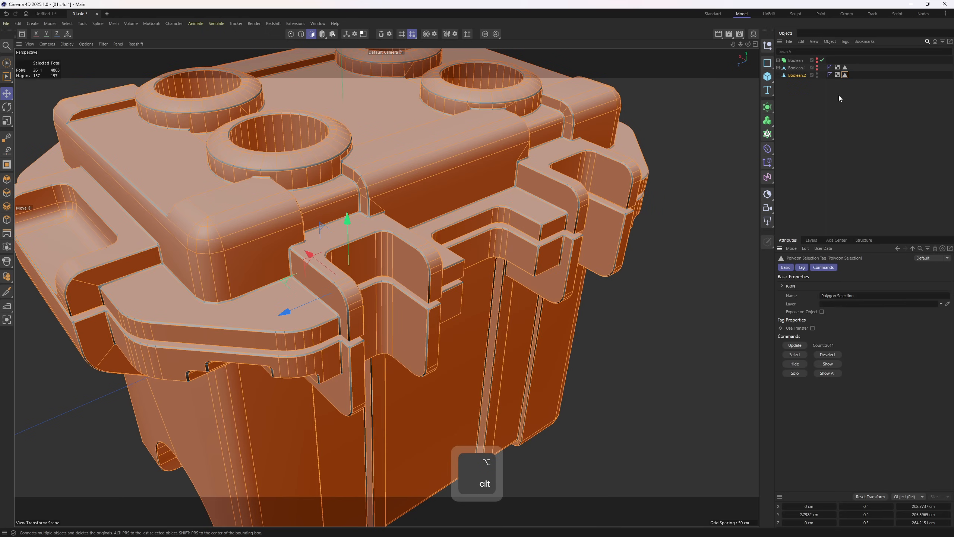
alt+drag(550, 259, 275, 208)
key(u)
key(i)
alt+drag(373, 213, 354, 238)
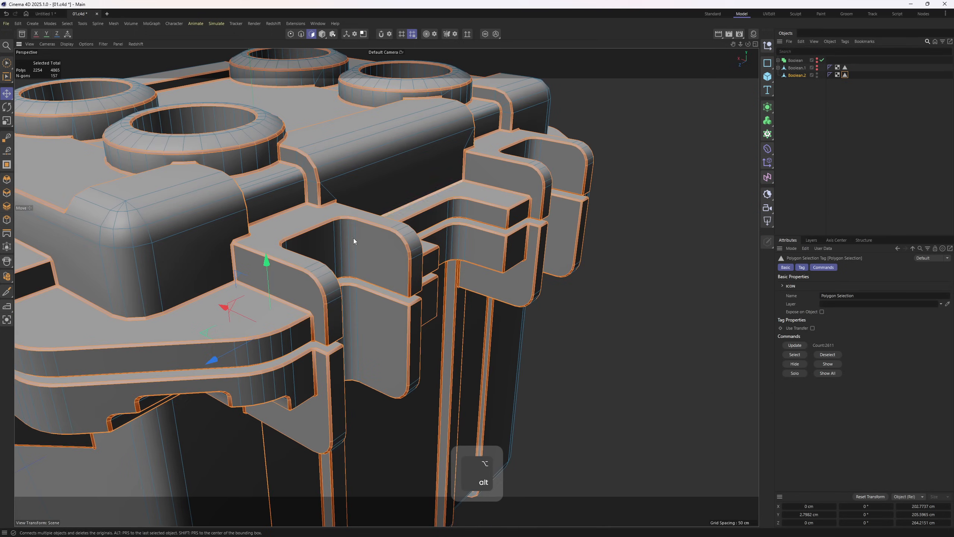
Apply Hard and To Selected to the bevel polygons' normals with Normal Editing.
right_click(666, 239)
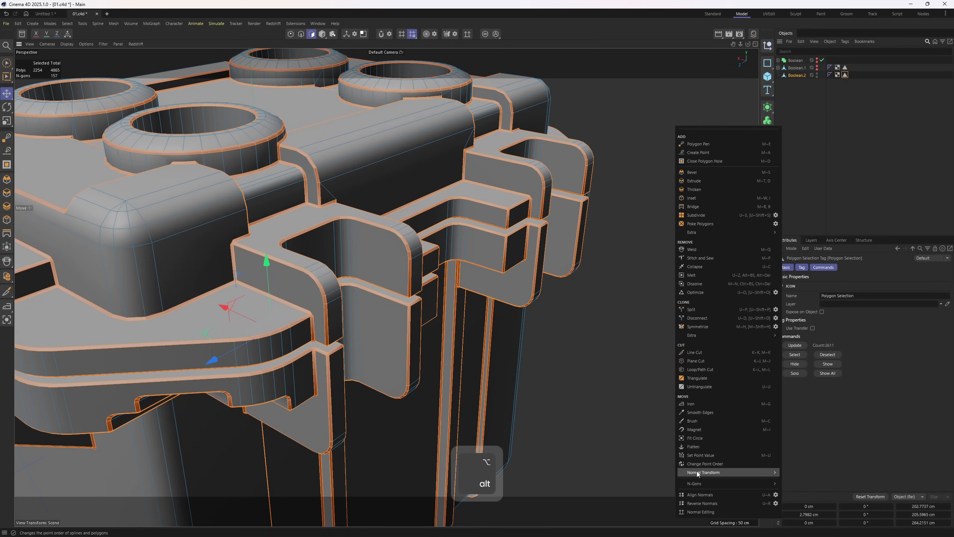
click(702, 511)
drag(661, 392, 595, 181)
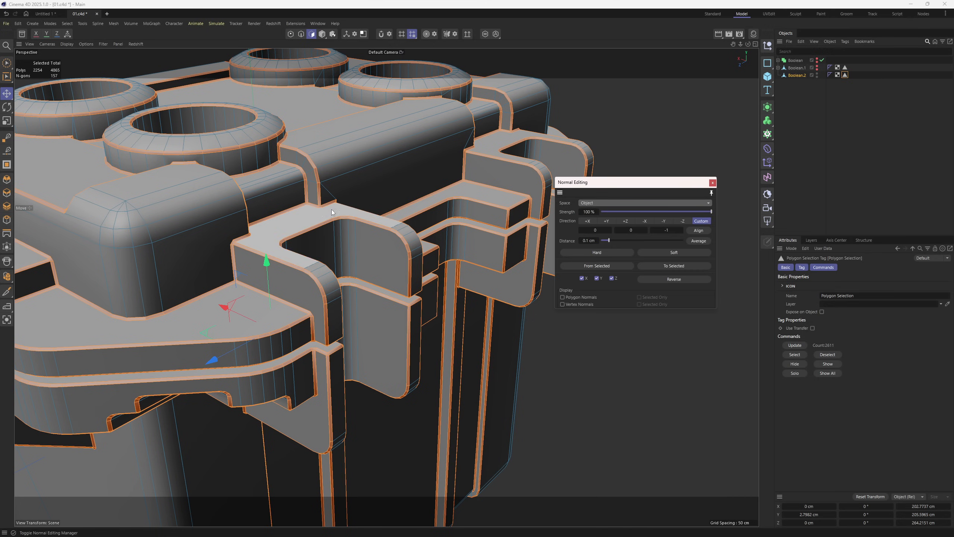
scroll(421, 238, up, 6)
alt+middle_drag(402, 231, 434, 219)
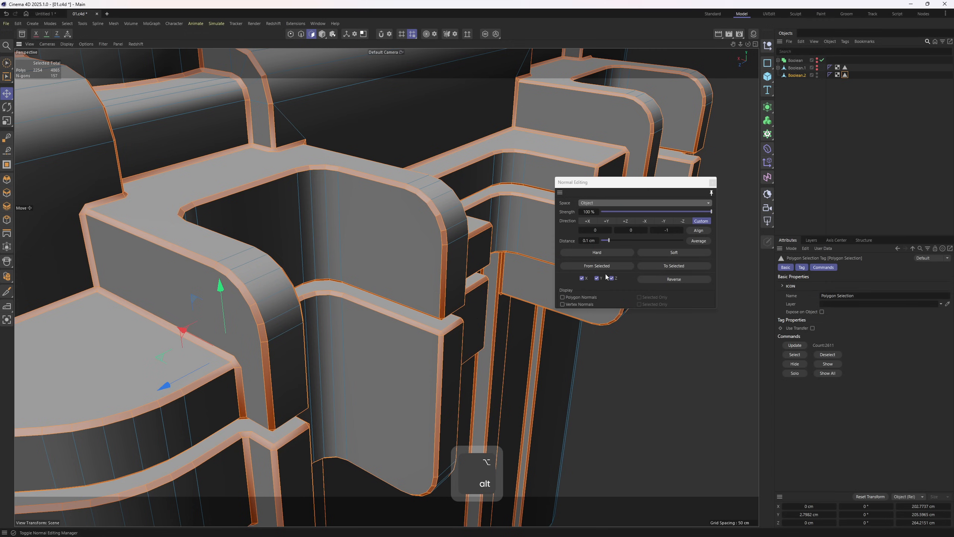
click(601, 252)
alt+drag(379, 235, 457, 231)
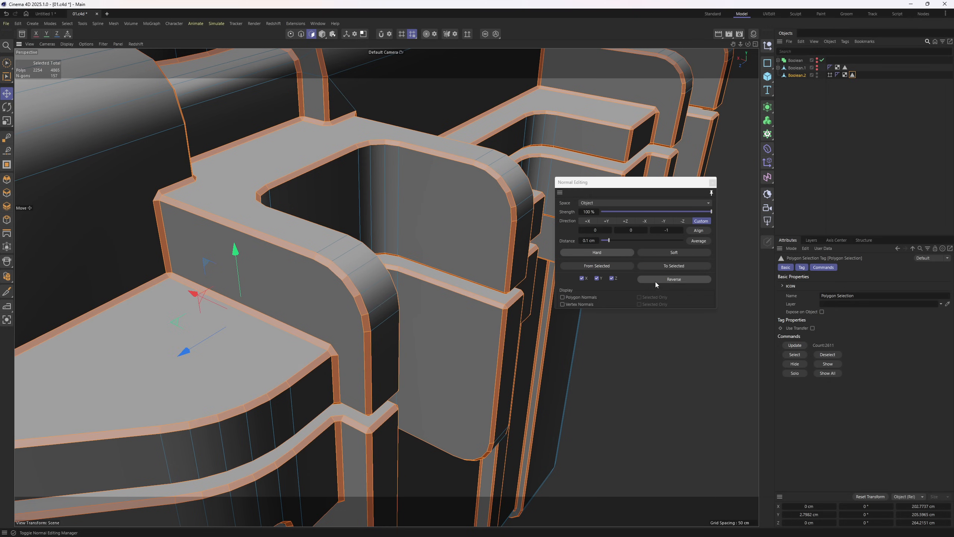
click(671, 266)
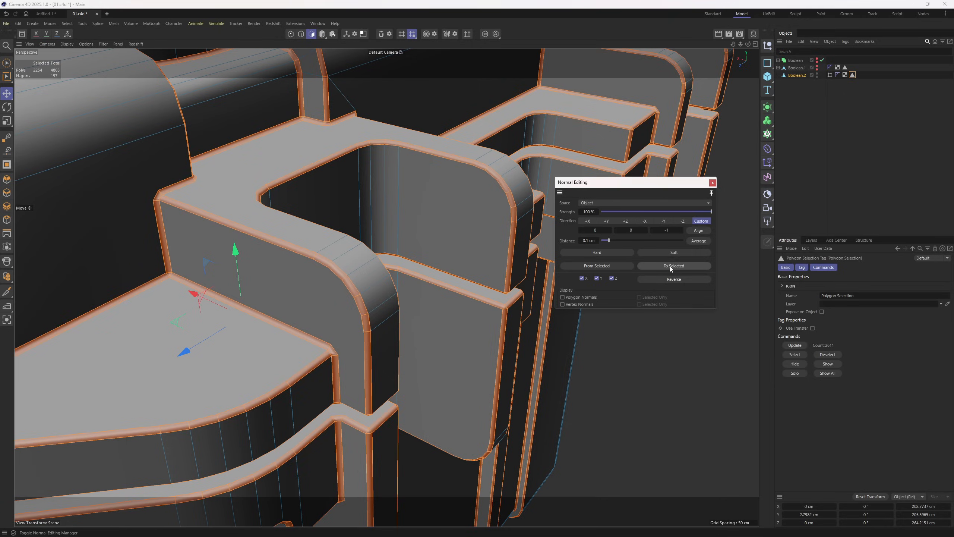
click(854, 167)
Display the baked mesh's vertex normals around the arched cutout at the container's base.
alt+right_drag(400, 200, 255, 214)
alt+drag(281, 200, 345, 371)
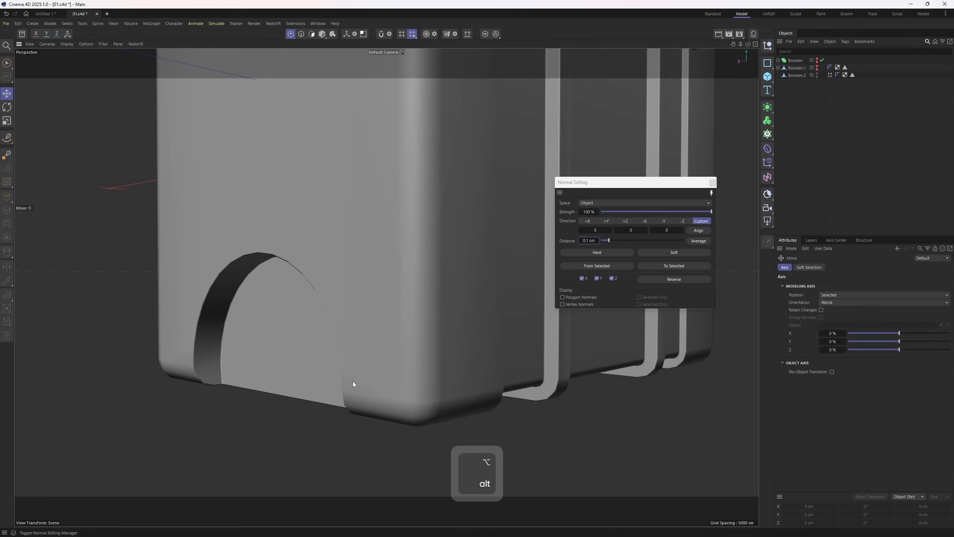
click(793, 75)
key(3)
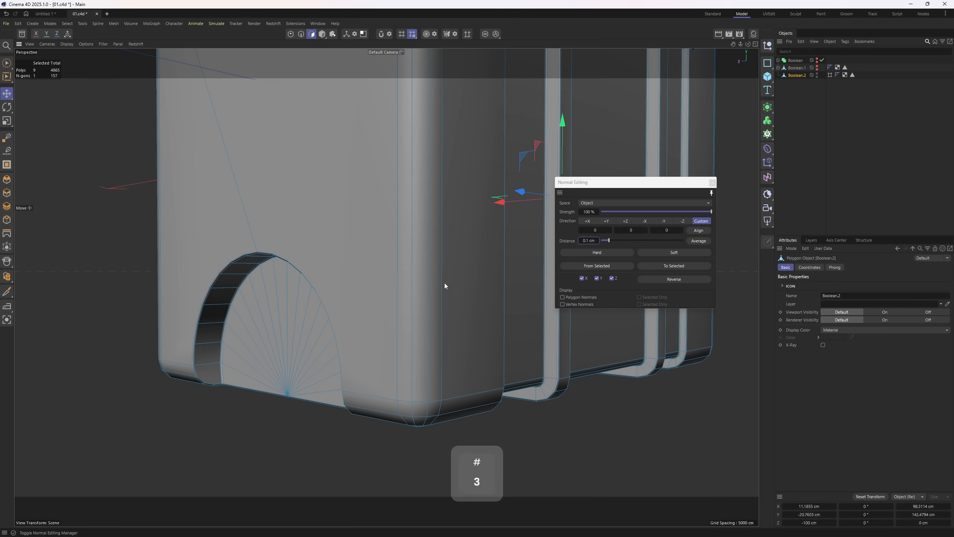
key(e)
alt+drag(444, 283, 443, 255)
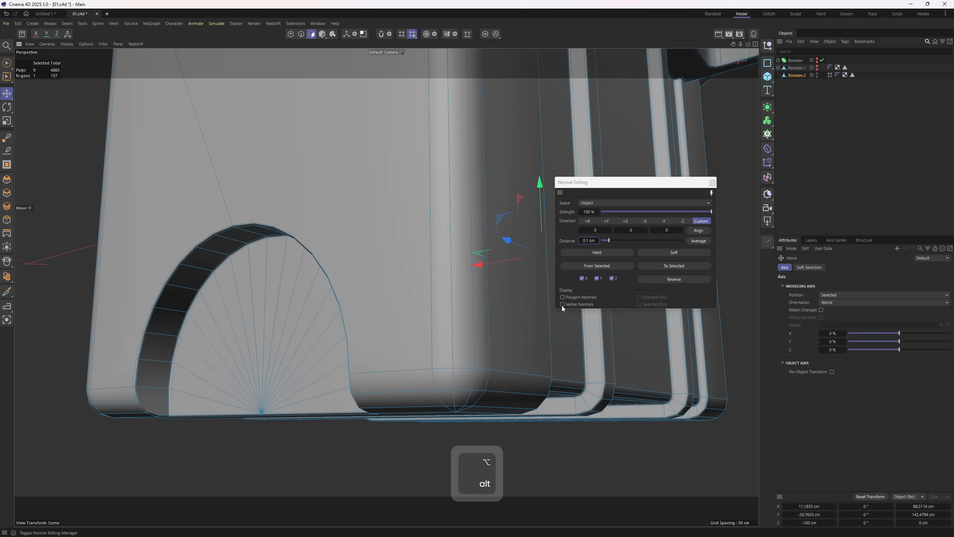
click(562, 304)
Align the normal of the point beside the arched cutout at the base's lower edge to the custom direction 0, 0, 1.
alt+drag(432, 331, 329, 348)
click(358, 357)
click(370, 356)
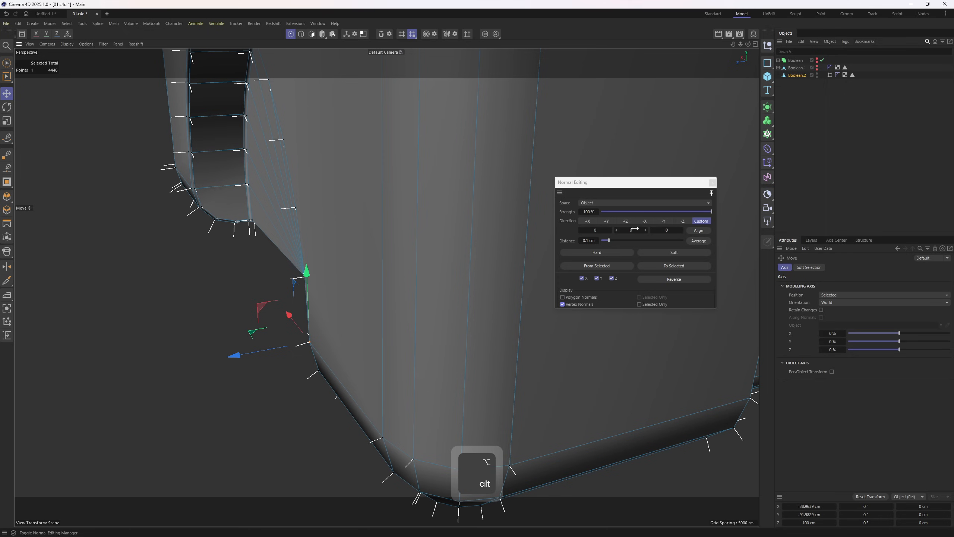
click(667, 230)
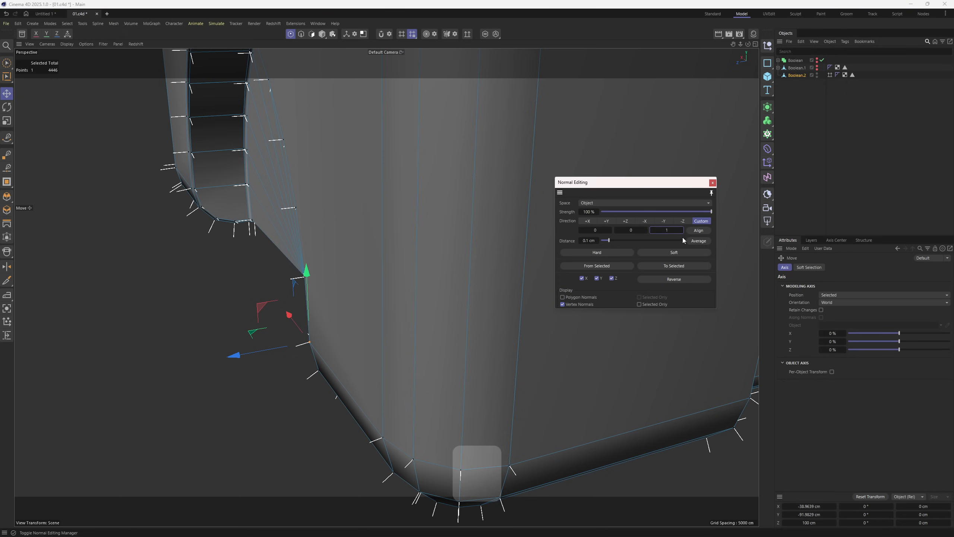
text(1)
click(696, 231)
alt+drag(432, 274, 342, 394)
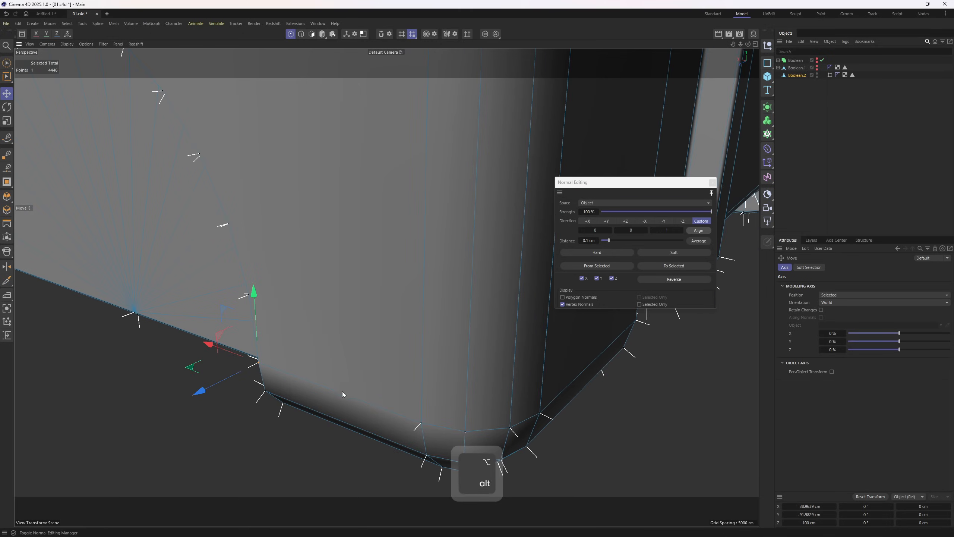
key(ctrl+z)
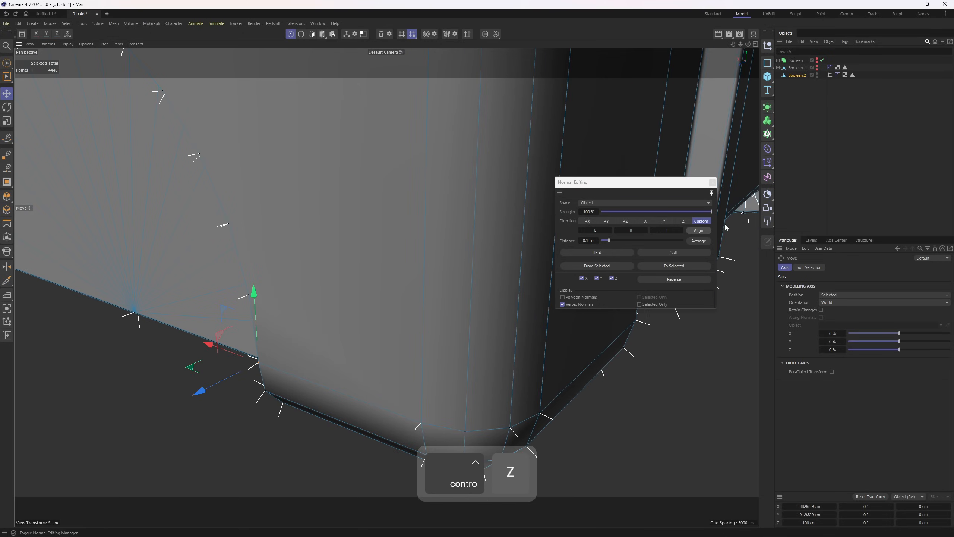
click(699, 231)
click(905, 174)
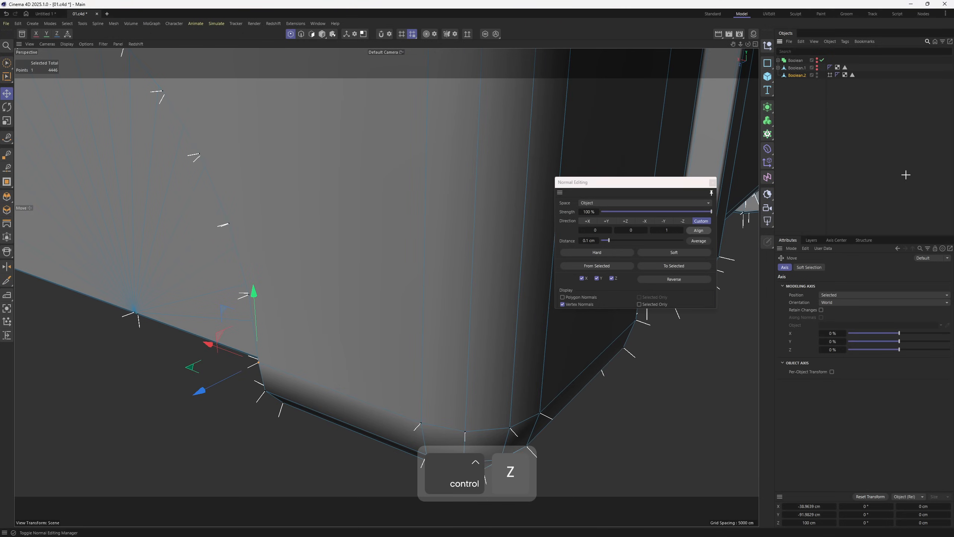
Examine the shading around the block beneath the flange in Gouraud Shading without lines.
scroll(266, 260, down, 5)
alt+drag(266, 263, 381, 233)
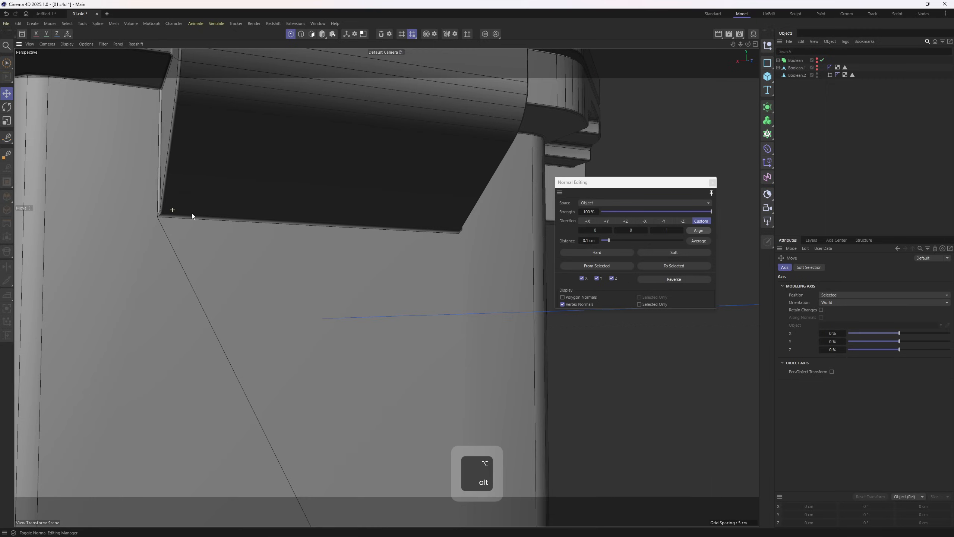
mouse_move(191, 213)
alt+mouse_down()
mouse_move(173, 223)
mouse_move(414, 235)
mouse_move(337, 228)
mouse_move(349, 232)
alt+mouse_up()
key(n)
key(a)
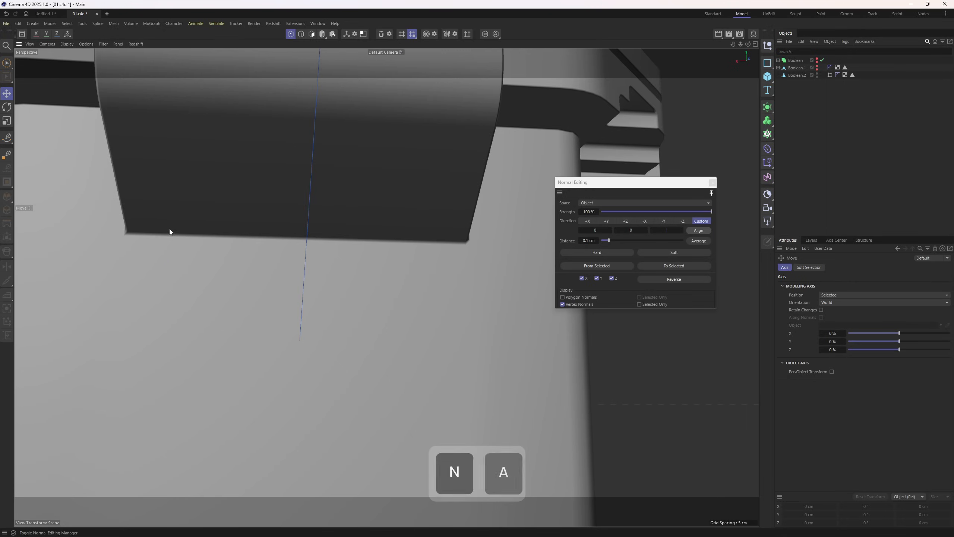
mouse_move(169, 228)
alt+mouse_down()
mouse_move(287, 235)
mouse_move(298, 247)
mouse_move(269, 235)
mouse_move(248, 263)
mouse_move(269, 244)
mouse_move(269, 258)
alt+mouse_up()
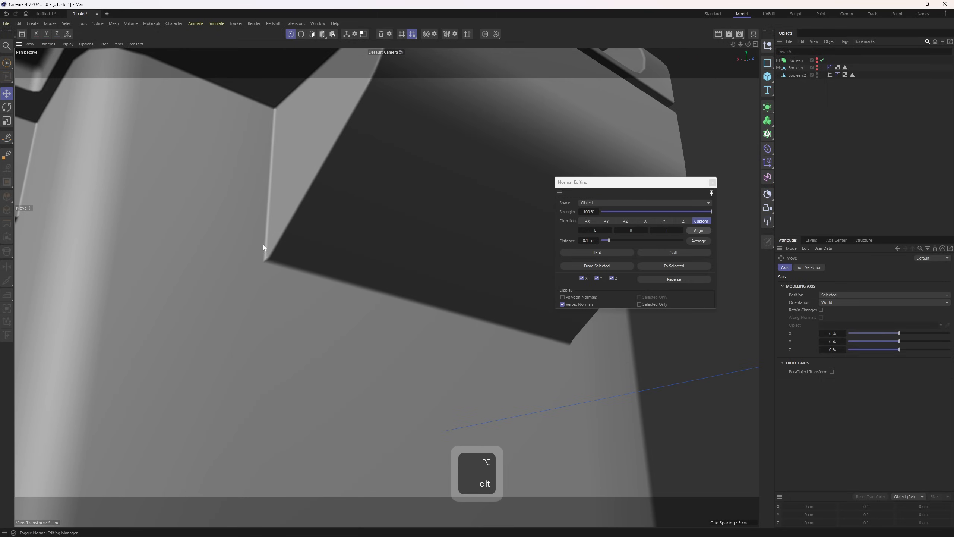
alt+drag(271, 244, 316, 272)
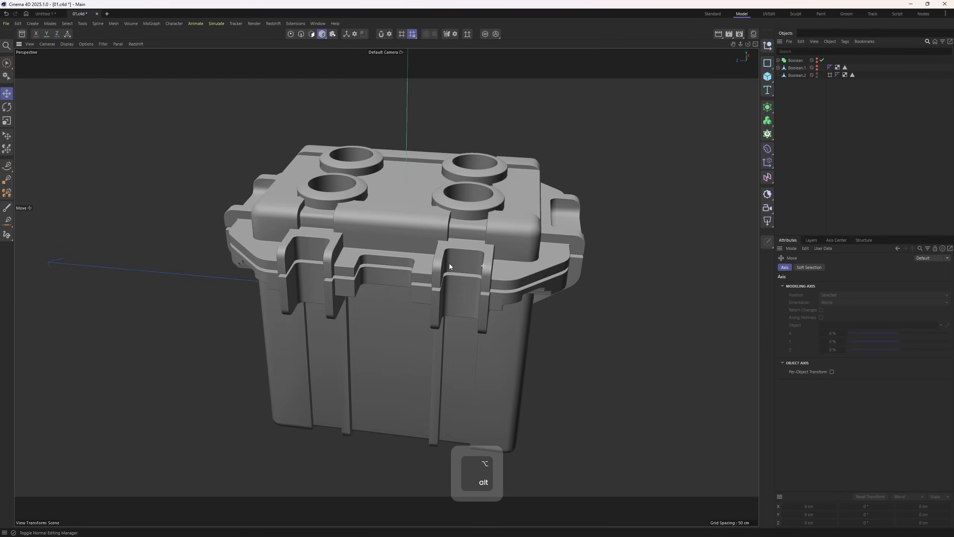
Inspect the whole container's shading from several angles around the lid and front latches.
alt+drag(448, 263, 482, 232)
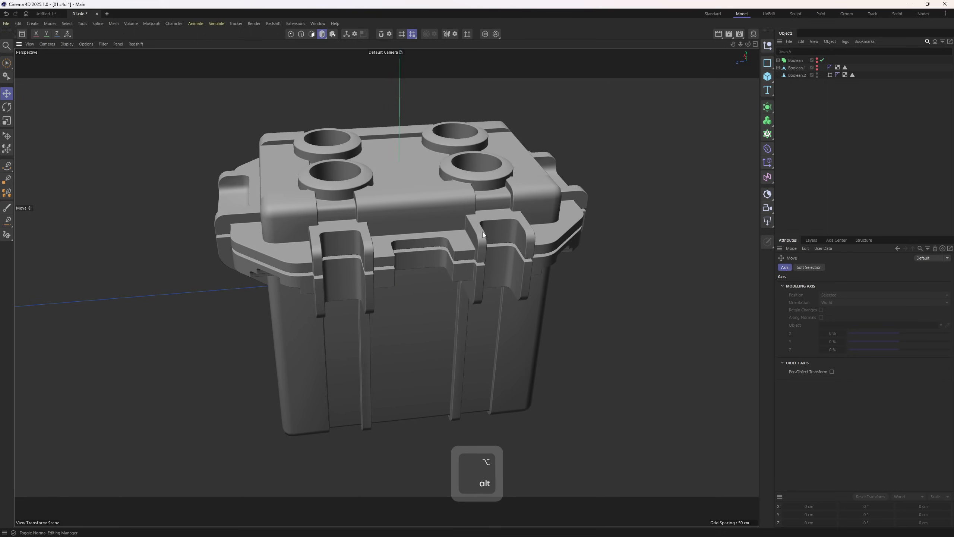
alt+click(778, 60)
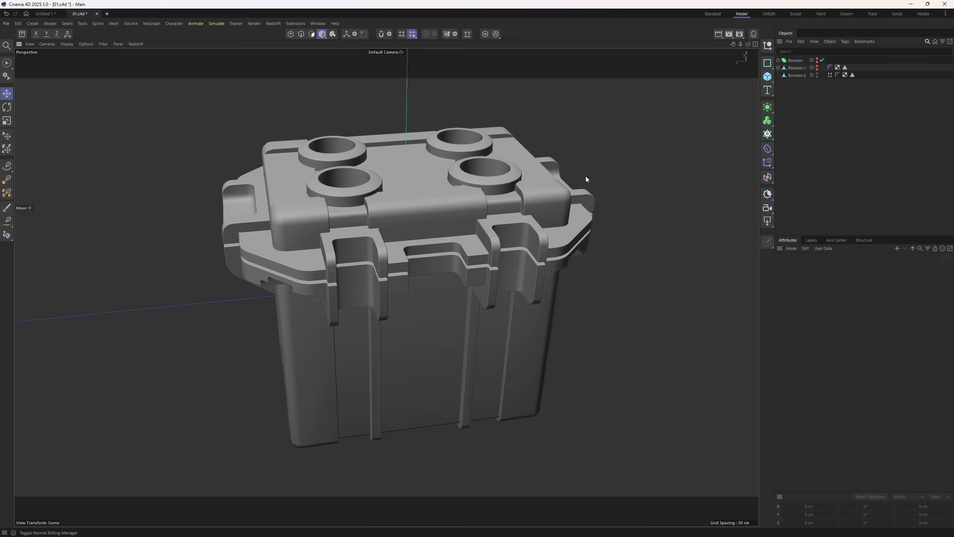
alt+drag(495, 196, 394, 225)
alt+middle_drag(385, 204, 379, 237)
alt+drag(379, 237, 366, 180)
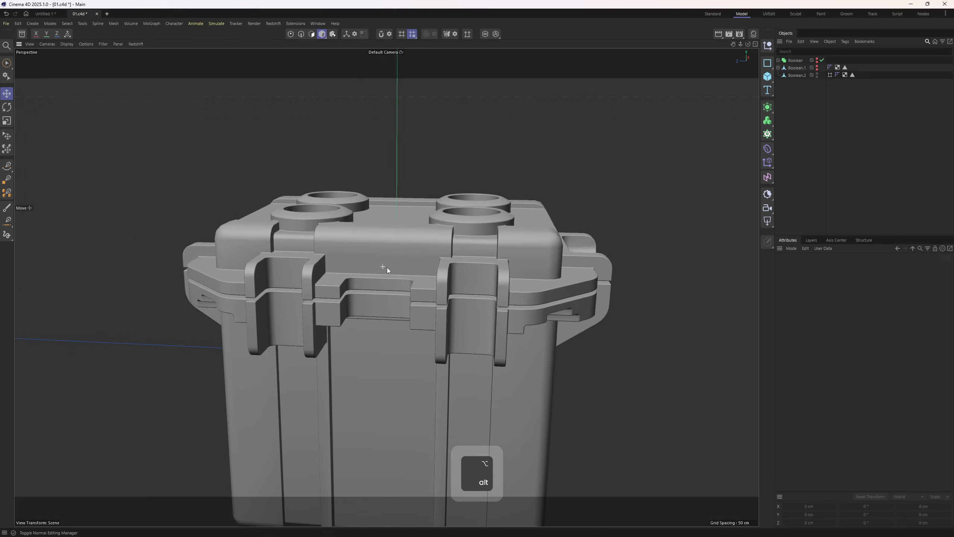